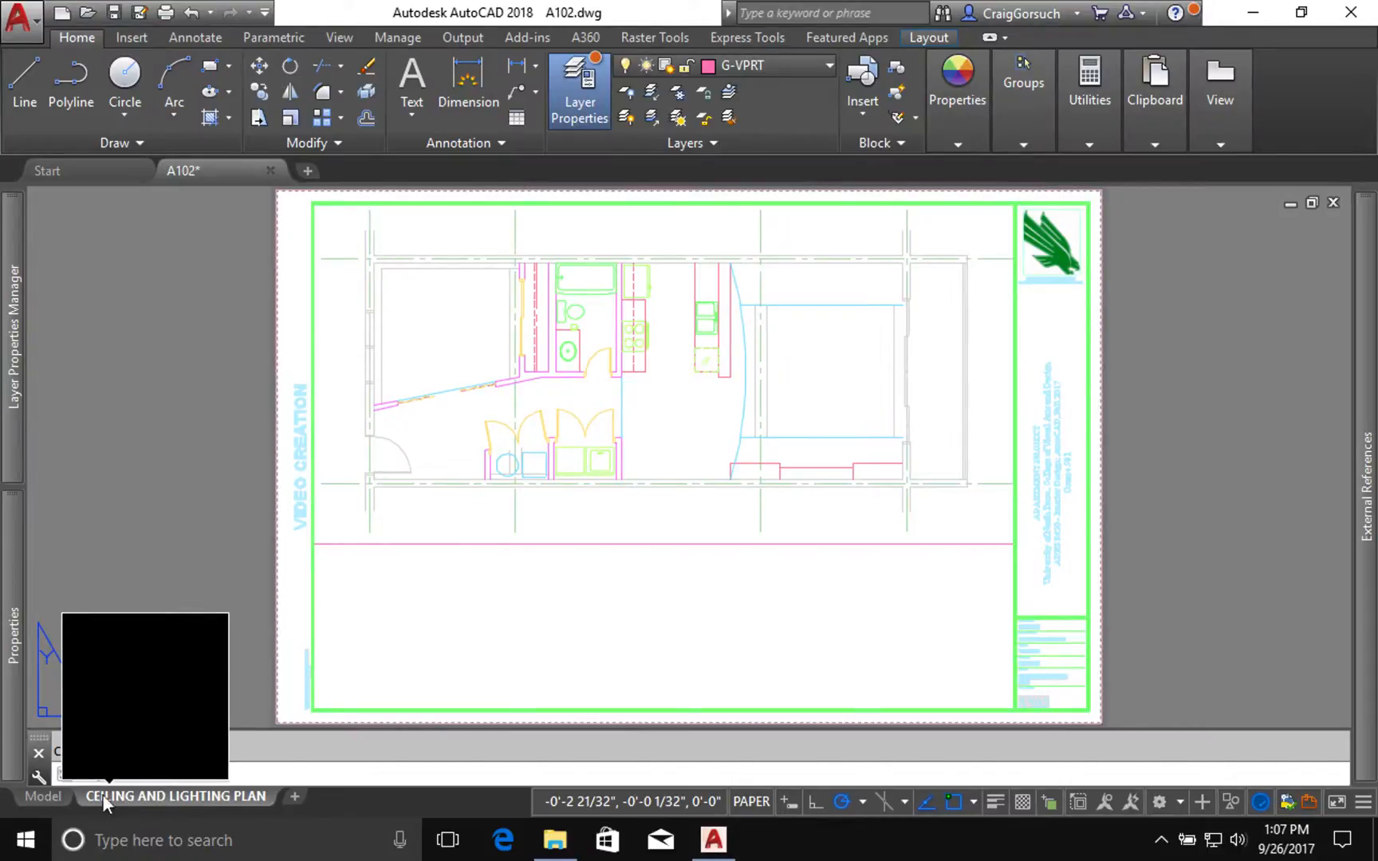
Display model space in A102 and browse File Explorer to the Switches folder inside CeilingAndElectricalBlocks.
left_click(43, 796)
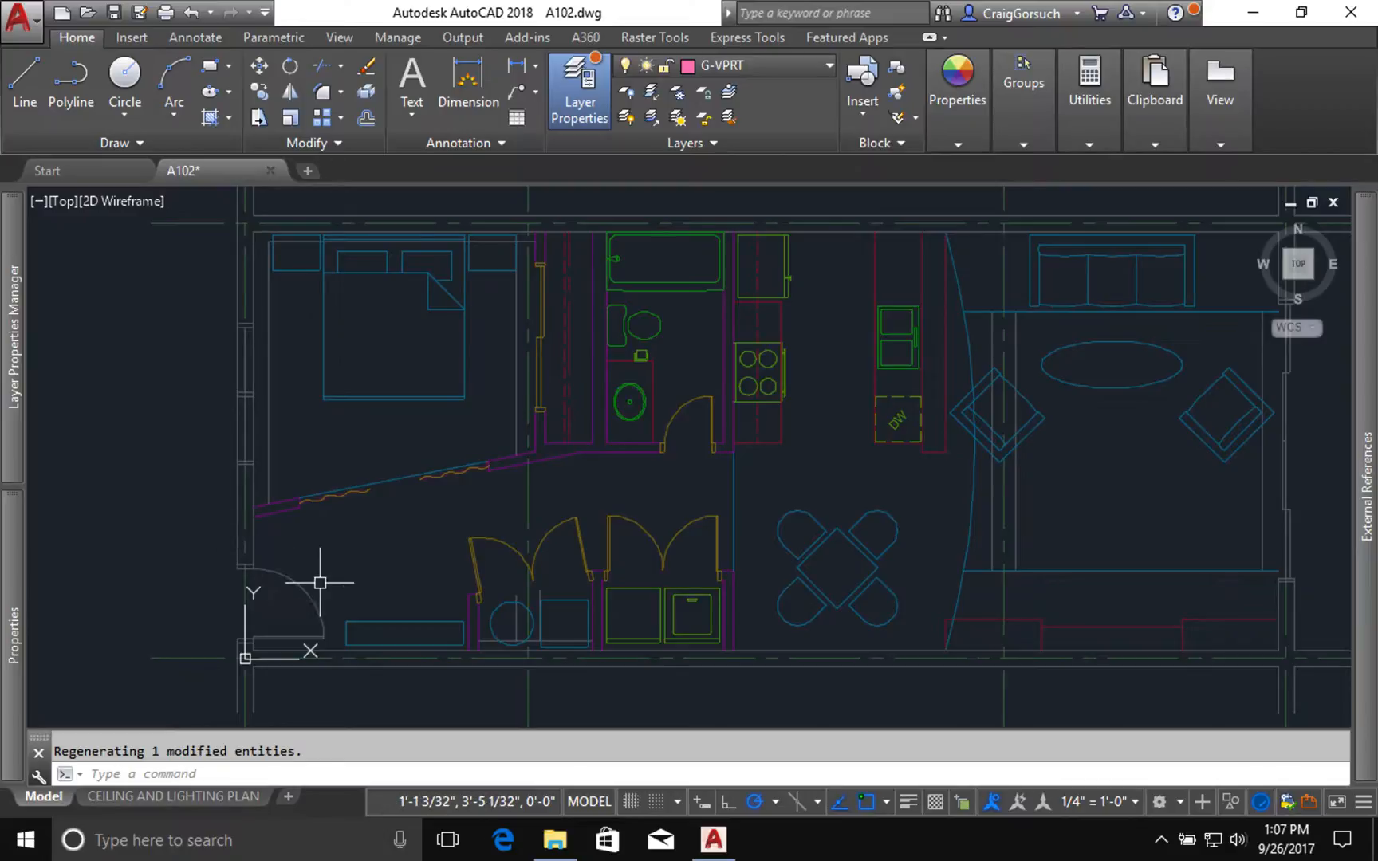
left_click(555, 839)
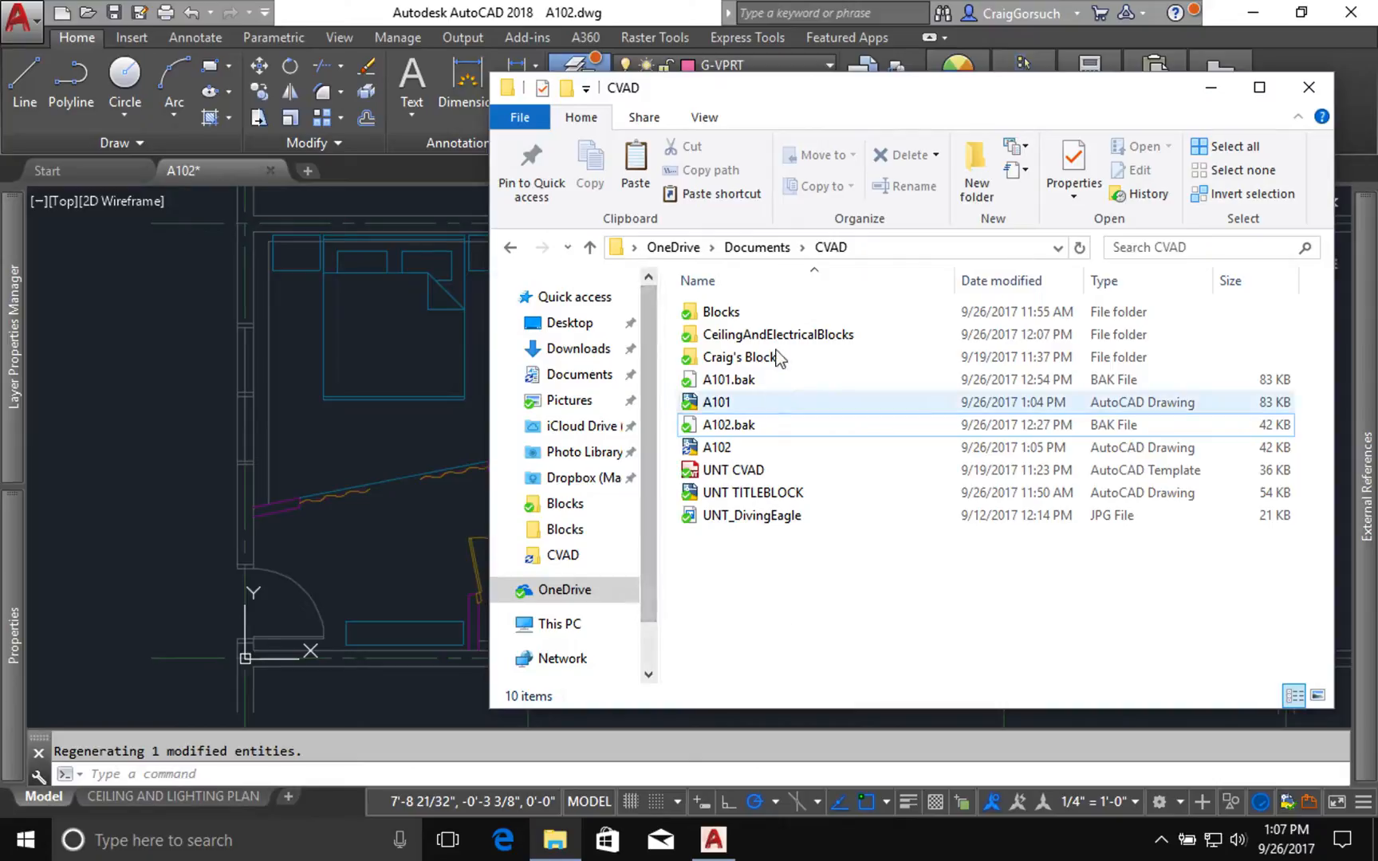
double_click(774, 336)
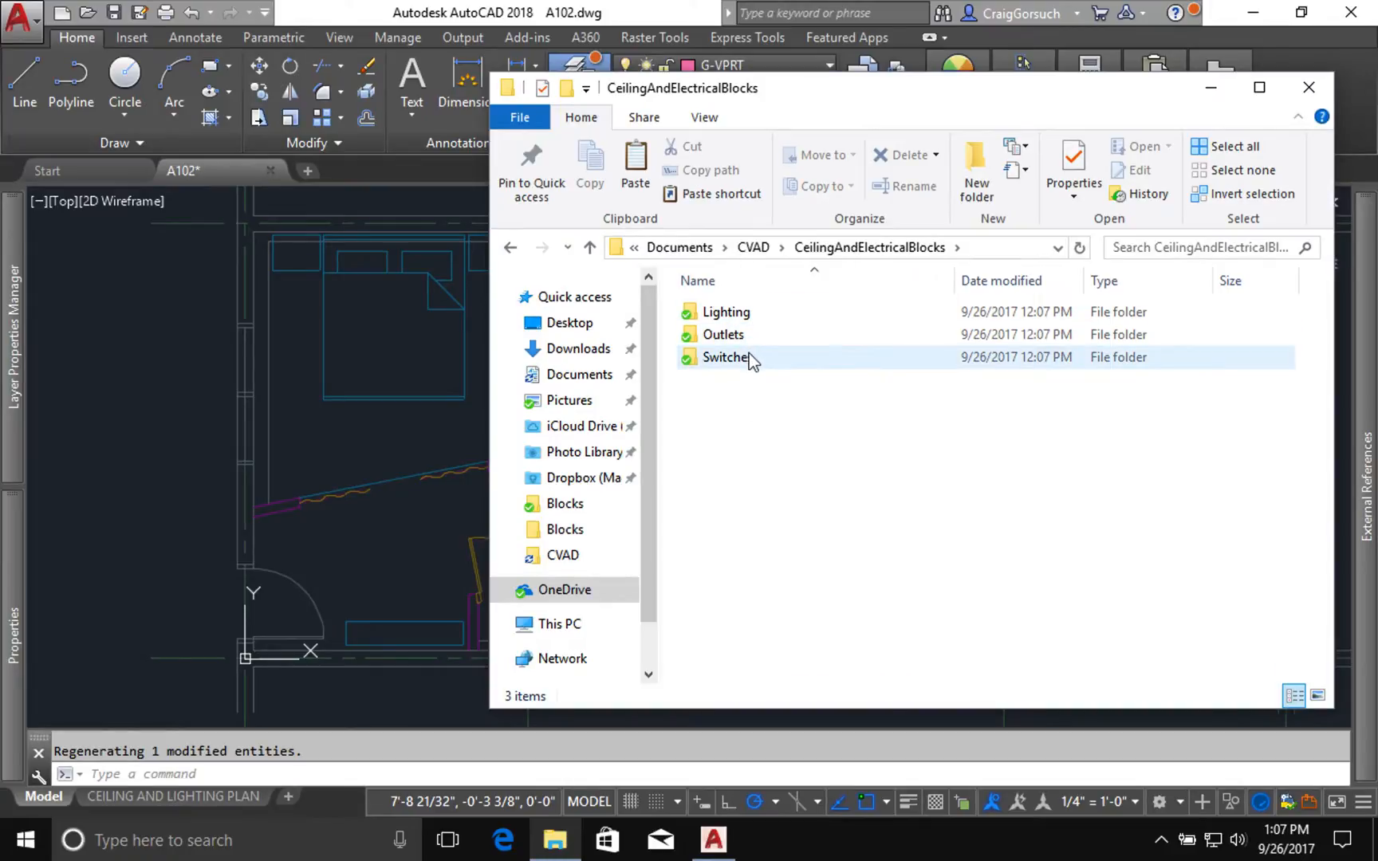
left_click(749, 357)
double_click(749, 357)
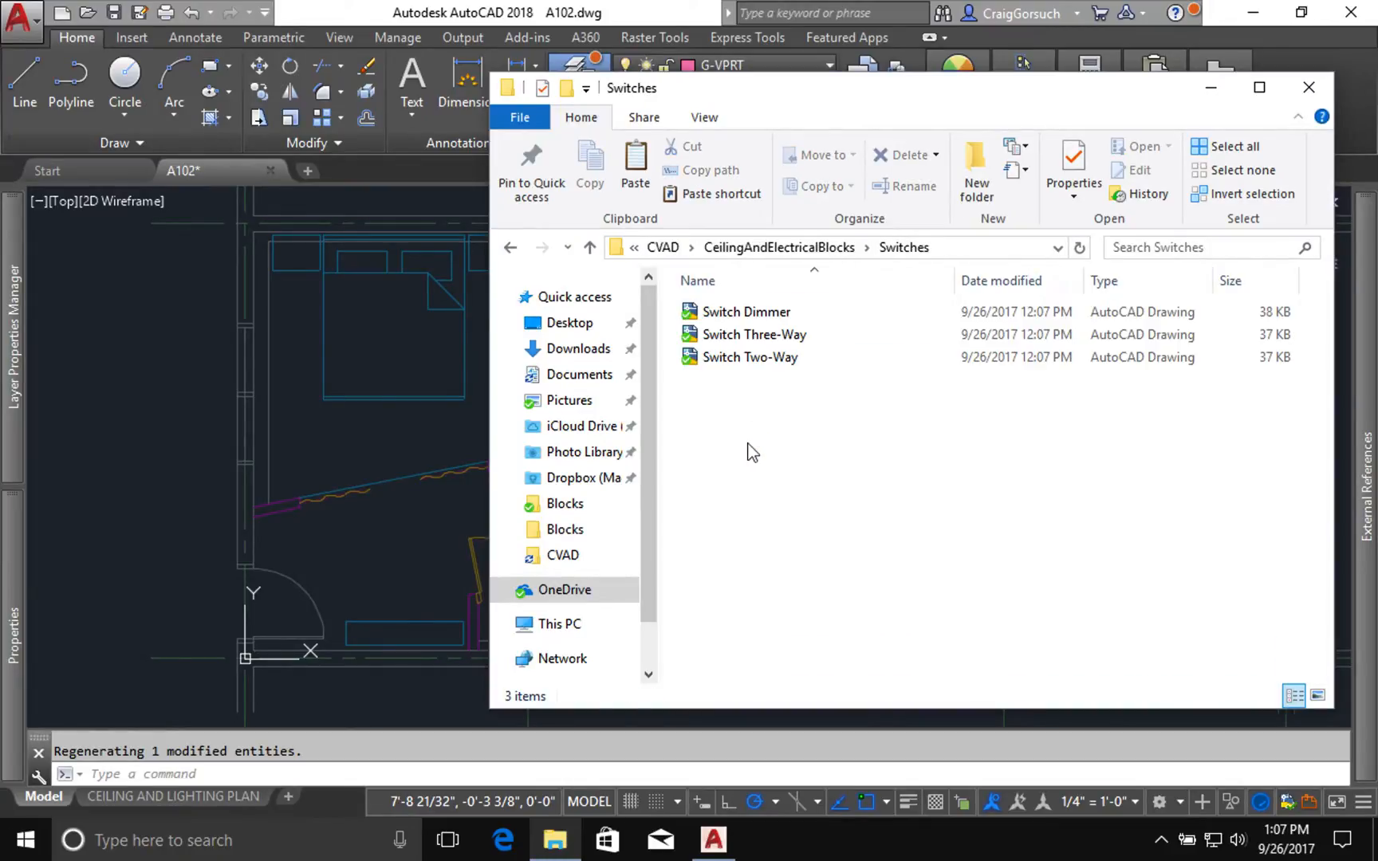
Open the Switch Three-Way drawing in AutoCAD as its own file.
left_click(745, 335)
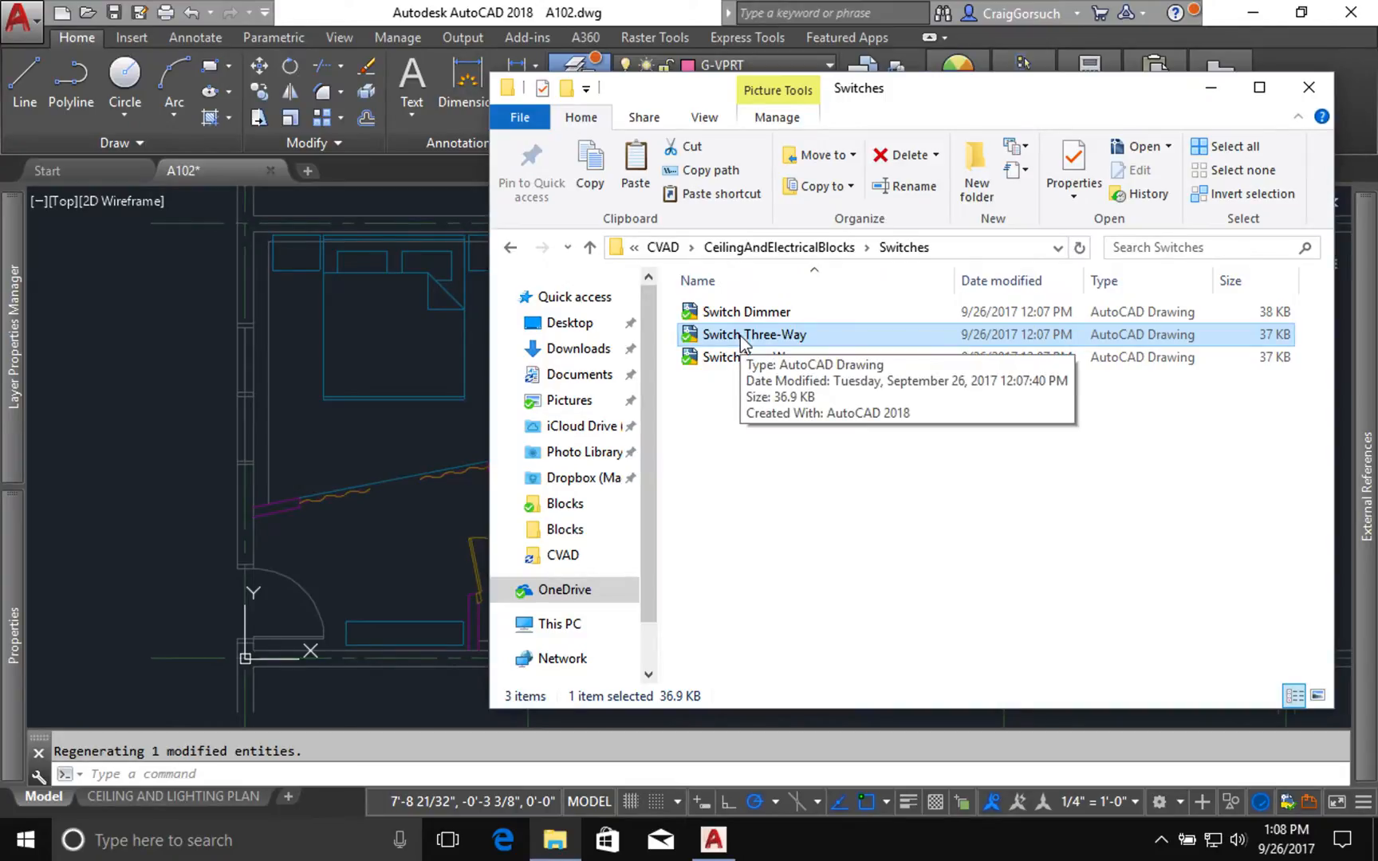
mouse_move(743, 340)
left_mouse_down()
mouse_move(780, 338)
mouse_move(642, 344)
mouse_move(406, 420)
left_mouse_up()
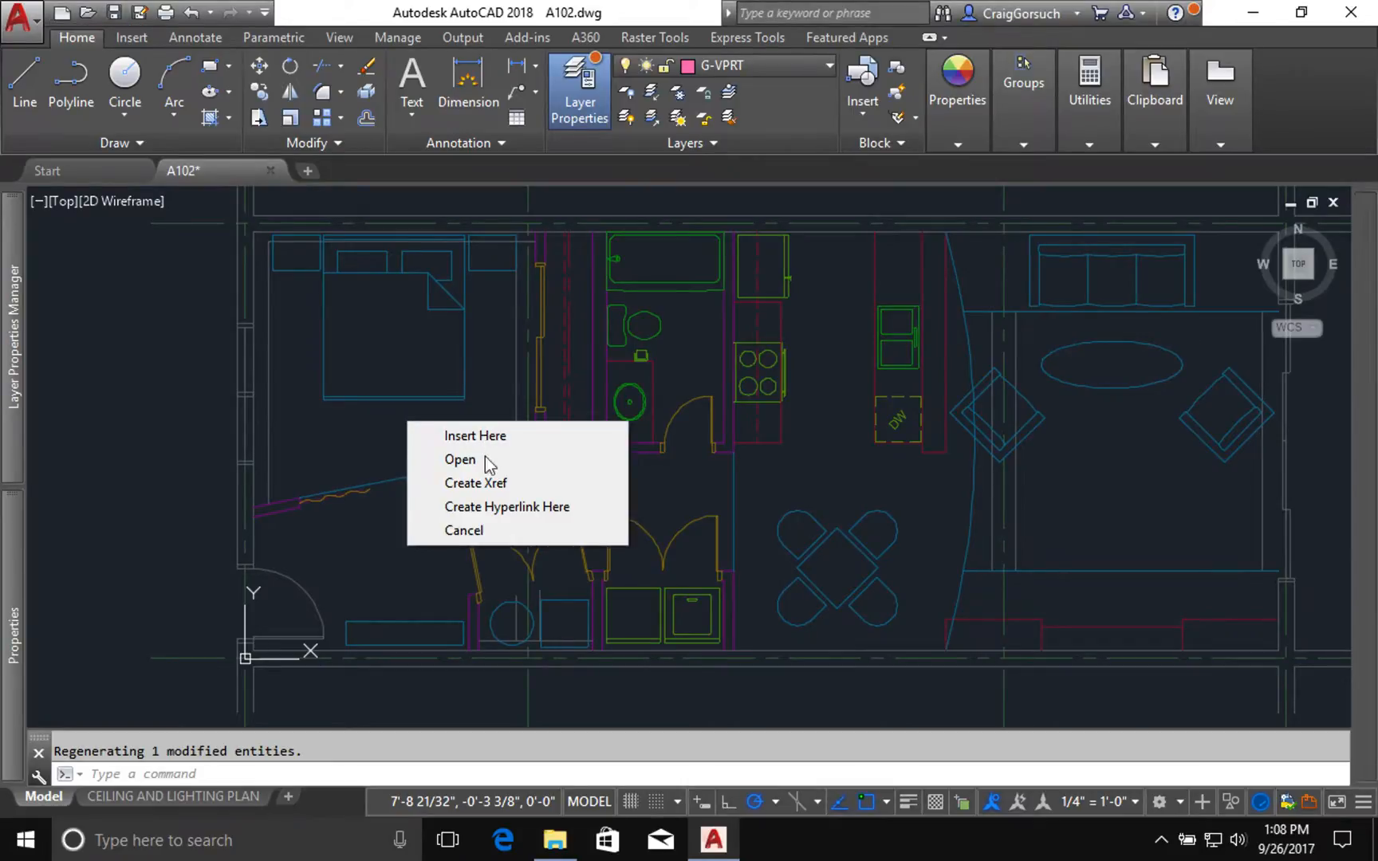
left_click(459, 461)
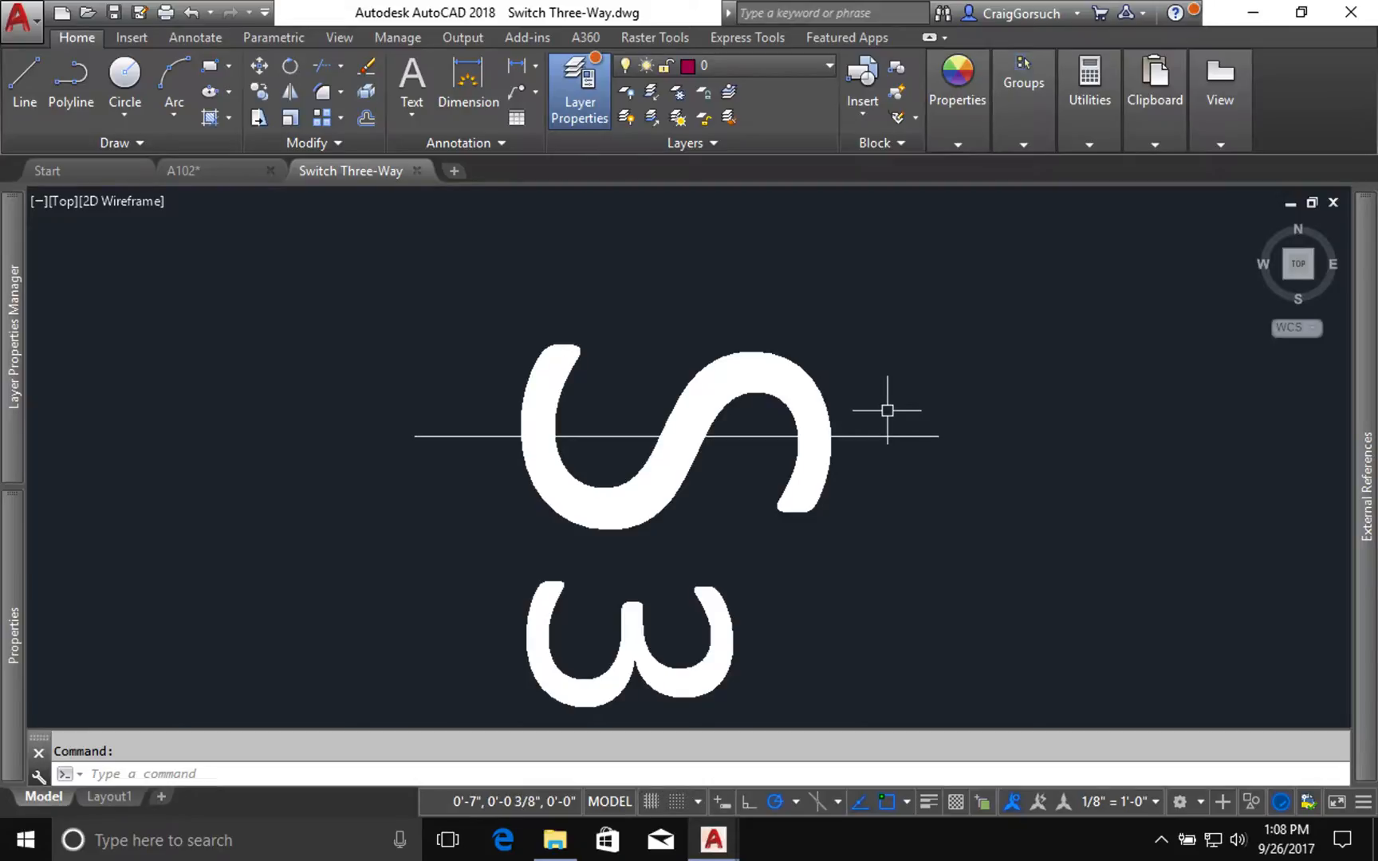
Move the whole three-way switch symbol from the left endpoint of its horizontal line to the origin 0,0.
type("m")
key("Return")
left_click(888, 410)
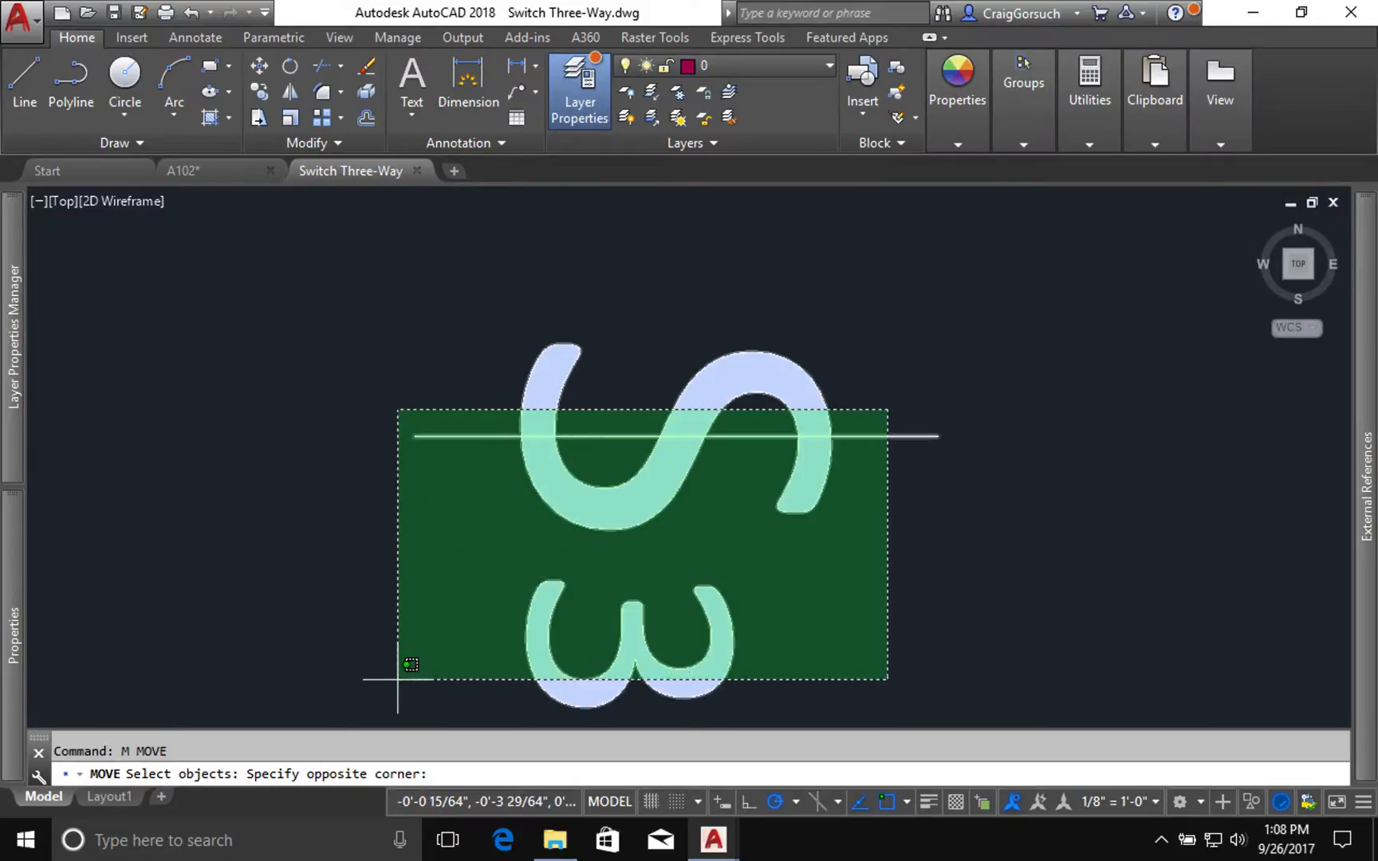
left_click(398, 680)
key("Return")
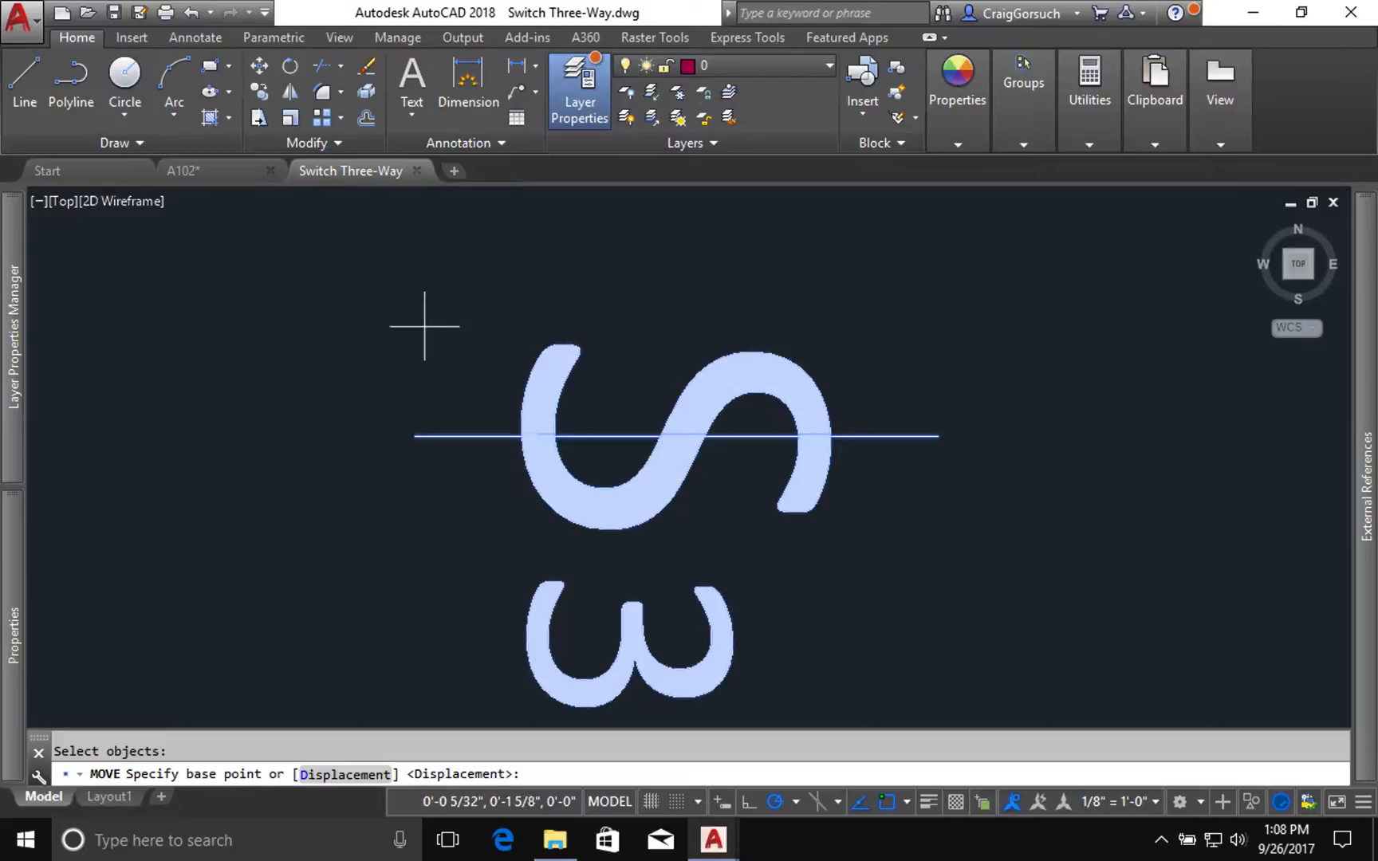
left_click(414, 437)
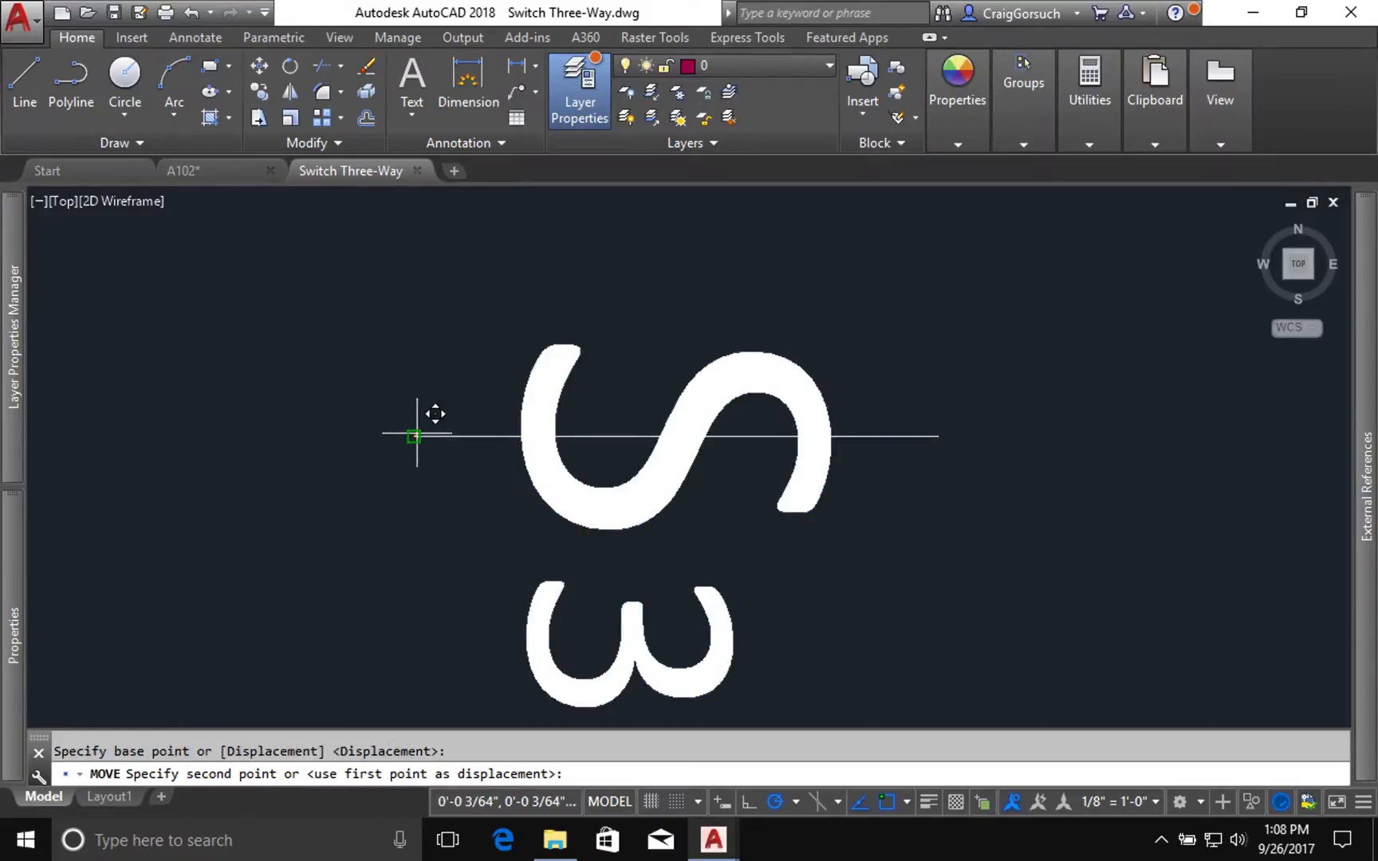
mouse_move(558, 831)
left_click(578, 772)
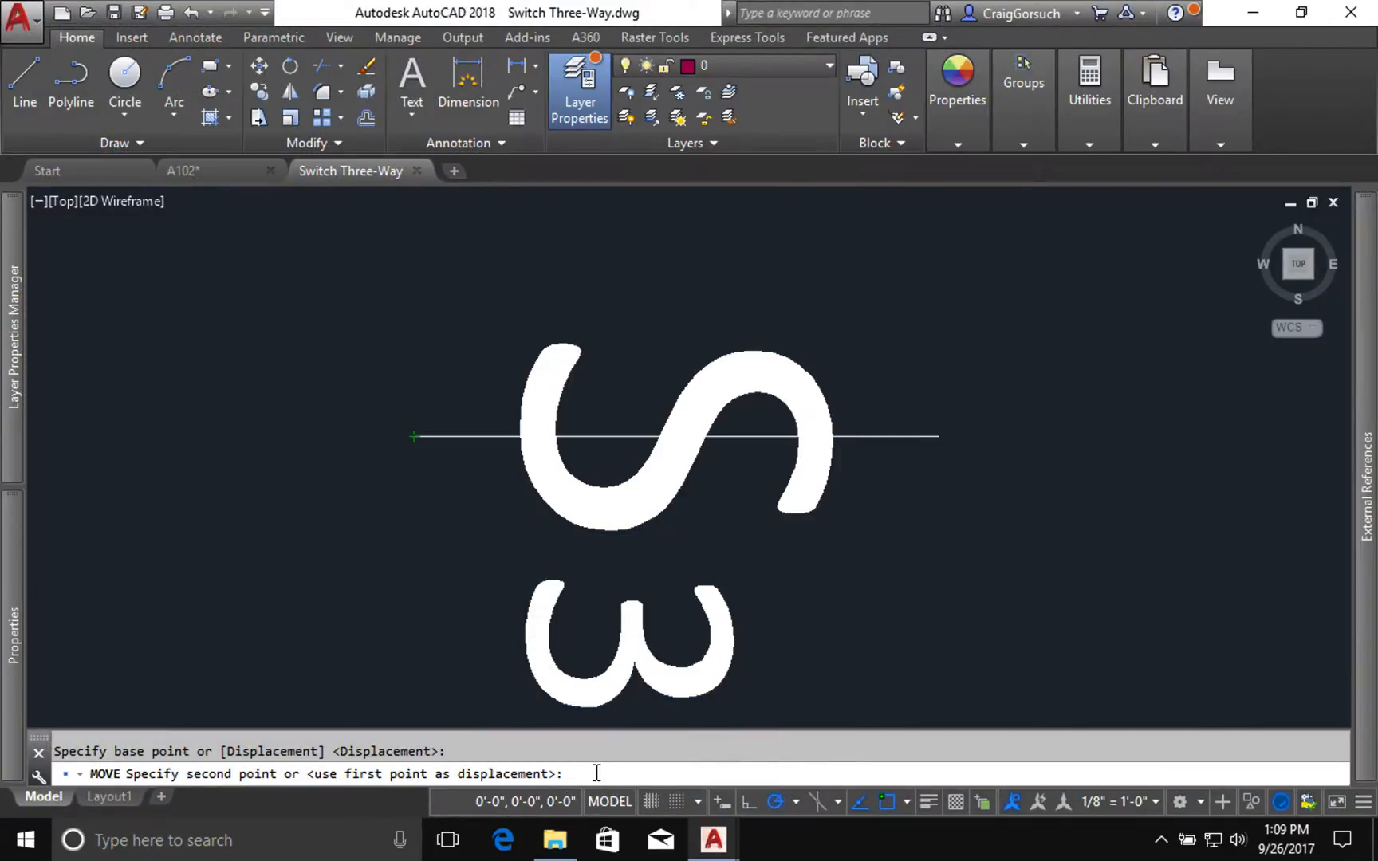
type("0")
key("Return")
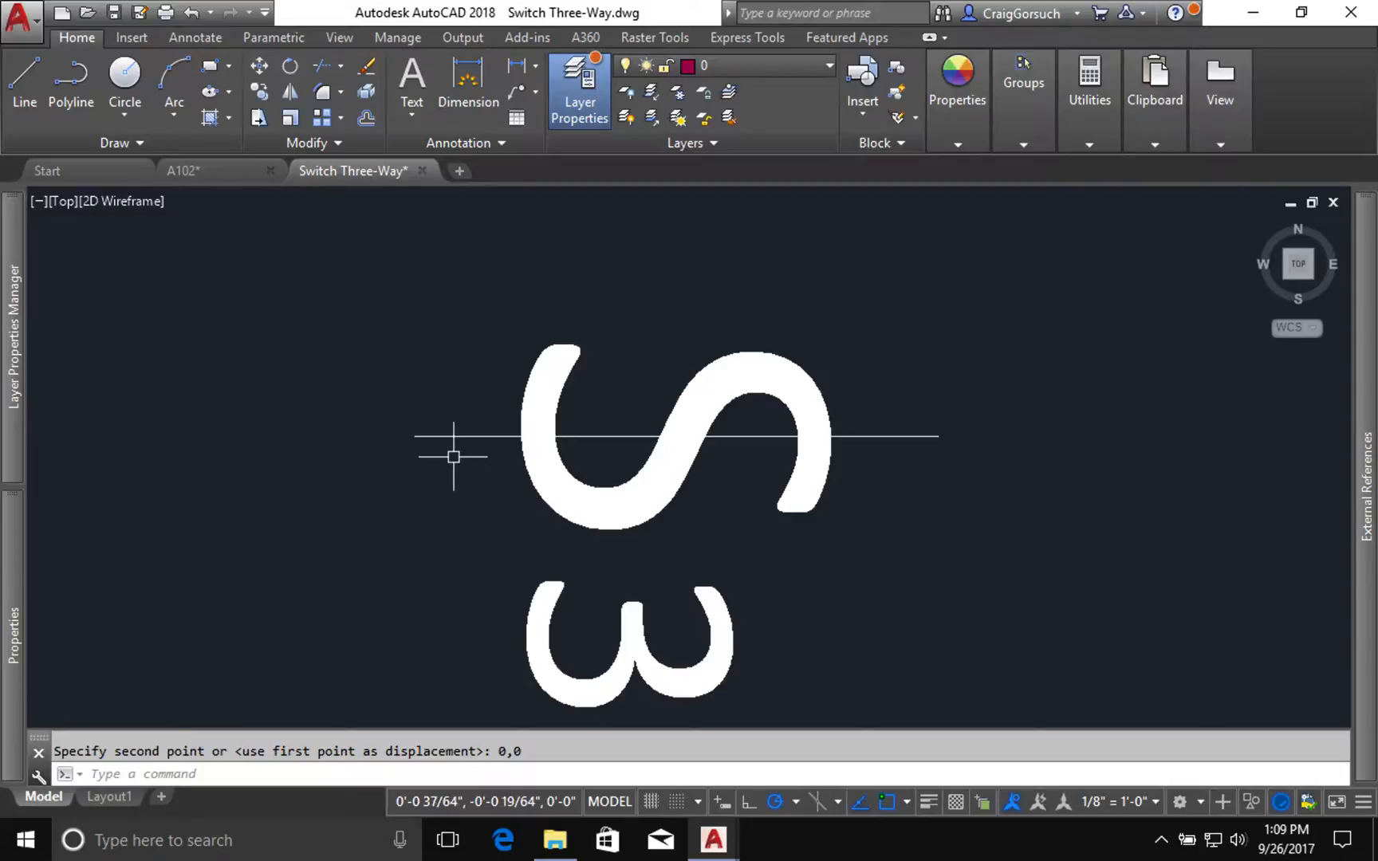
type("base")
key("Return")
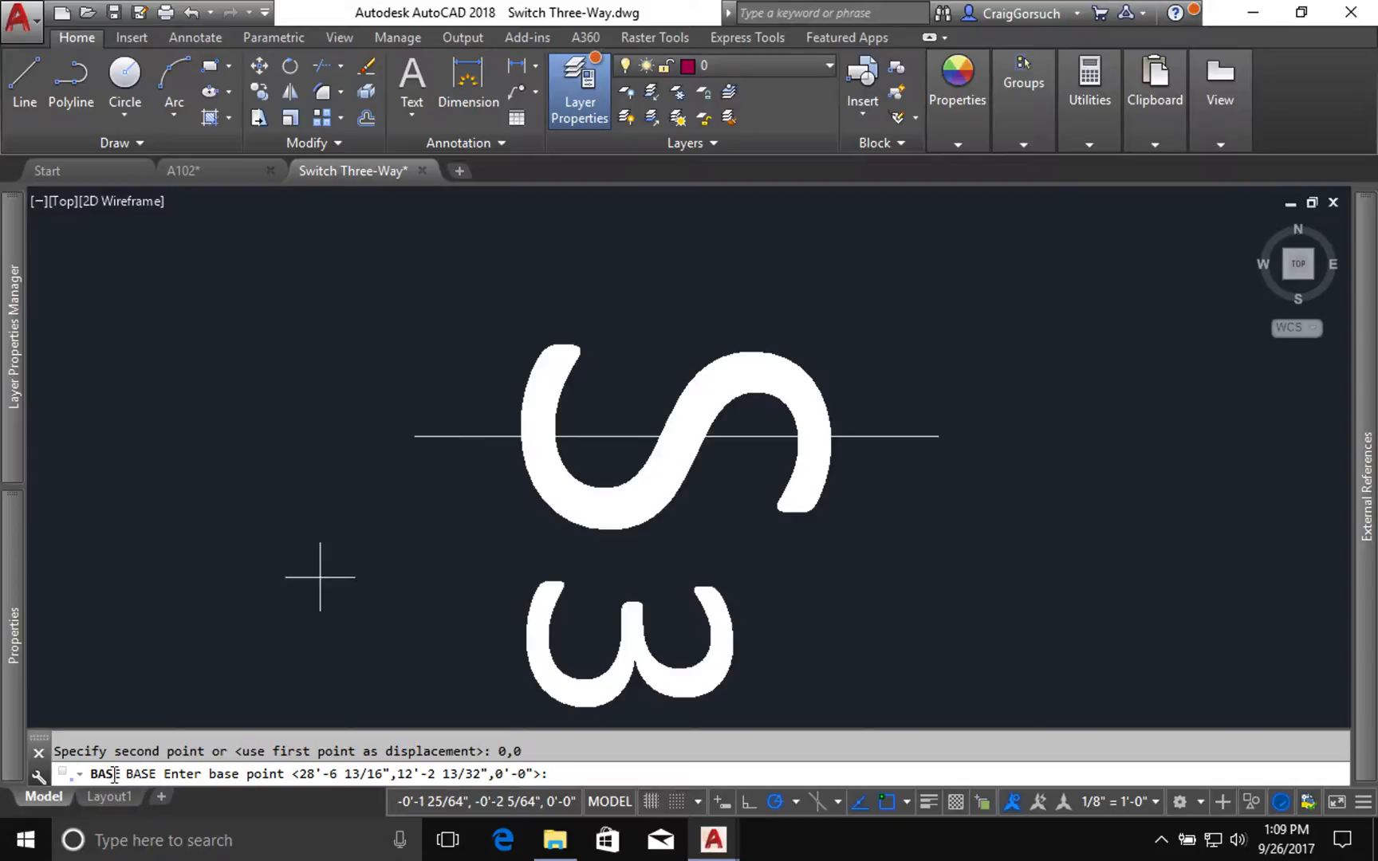
key("Escape")
Set the base point of the Switch Three-Way drawing to 0,0 and save the file.
type("base")
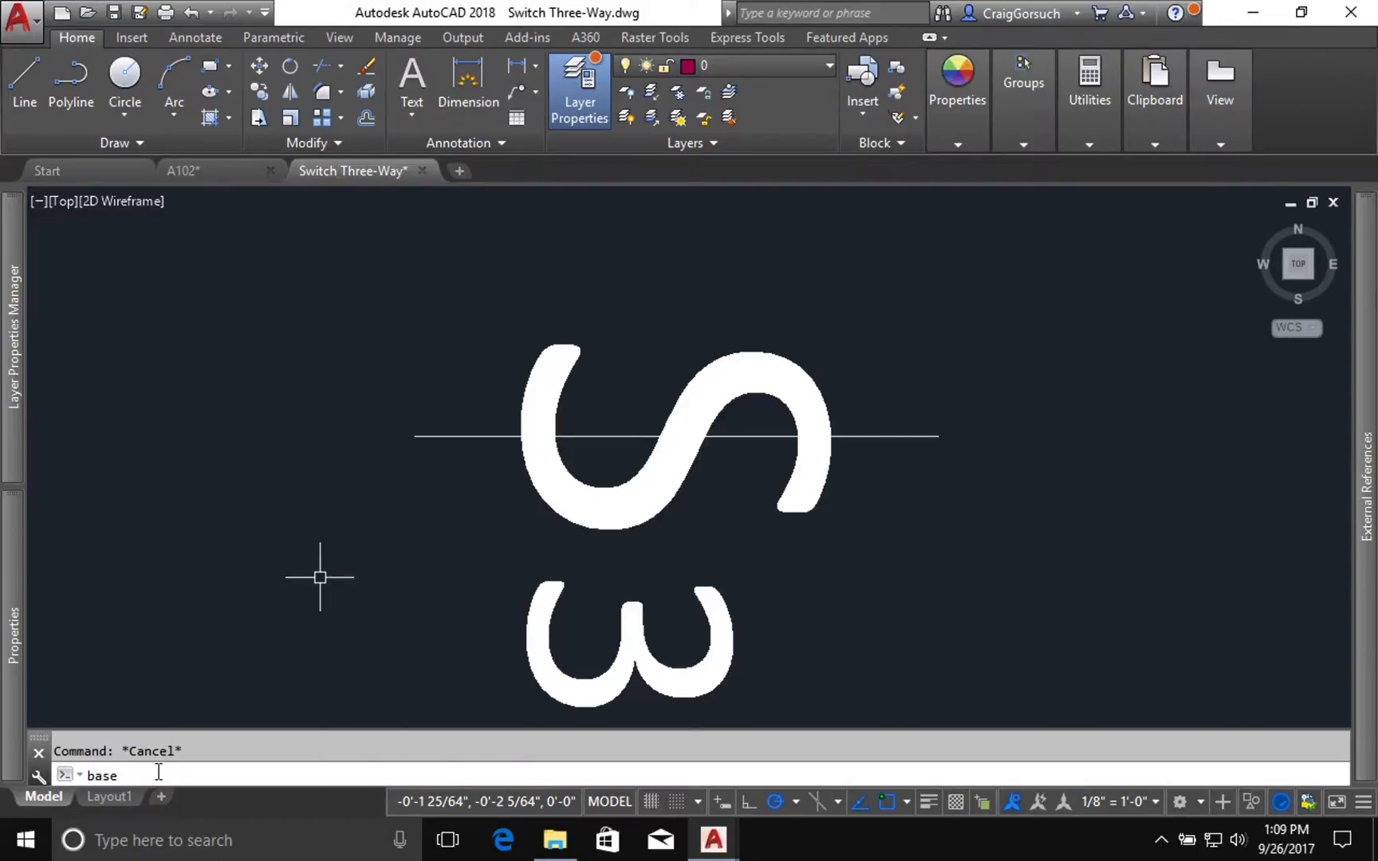
key("Return")
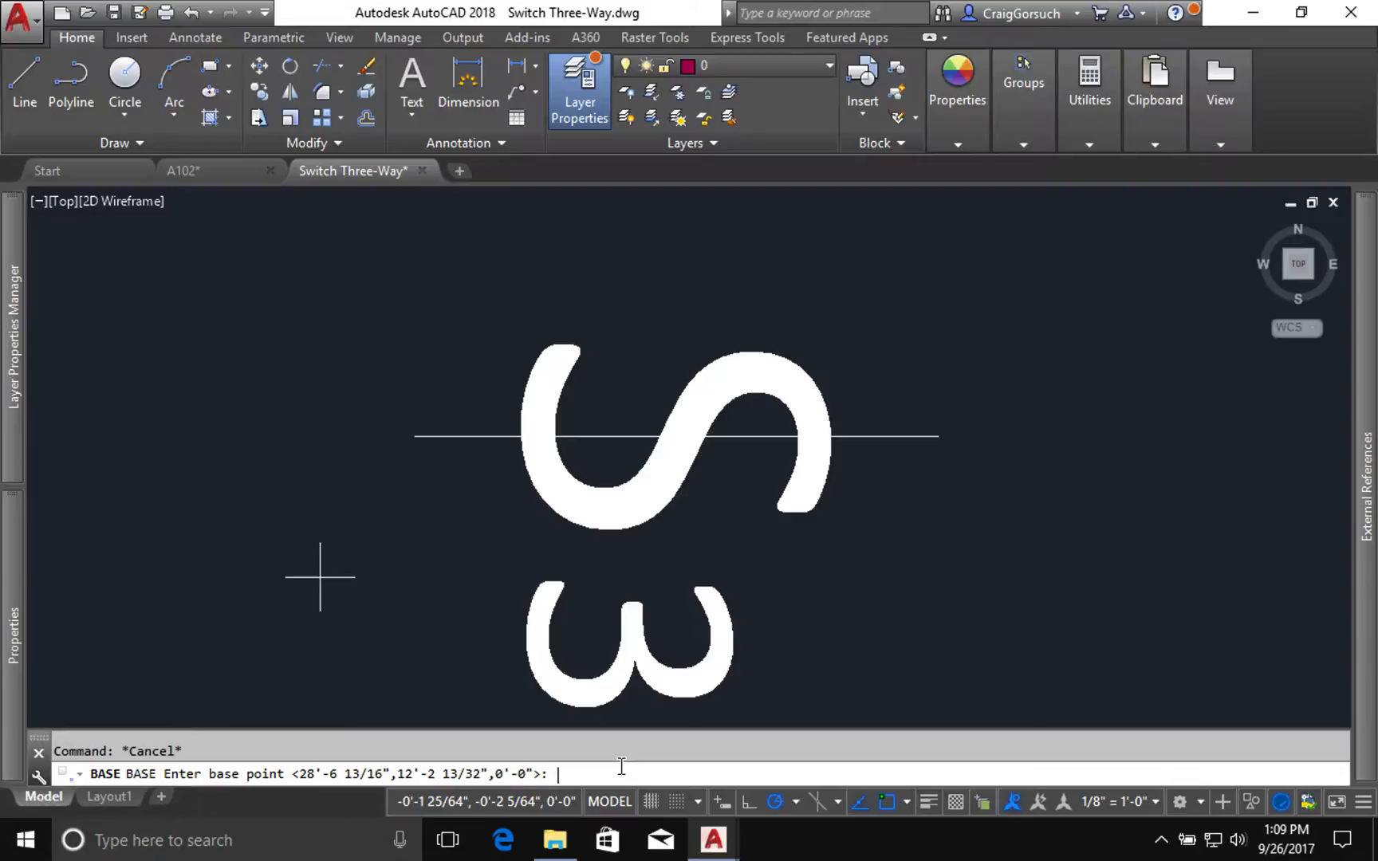
type("0,0")
key("Return")
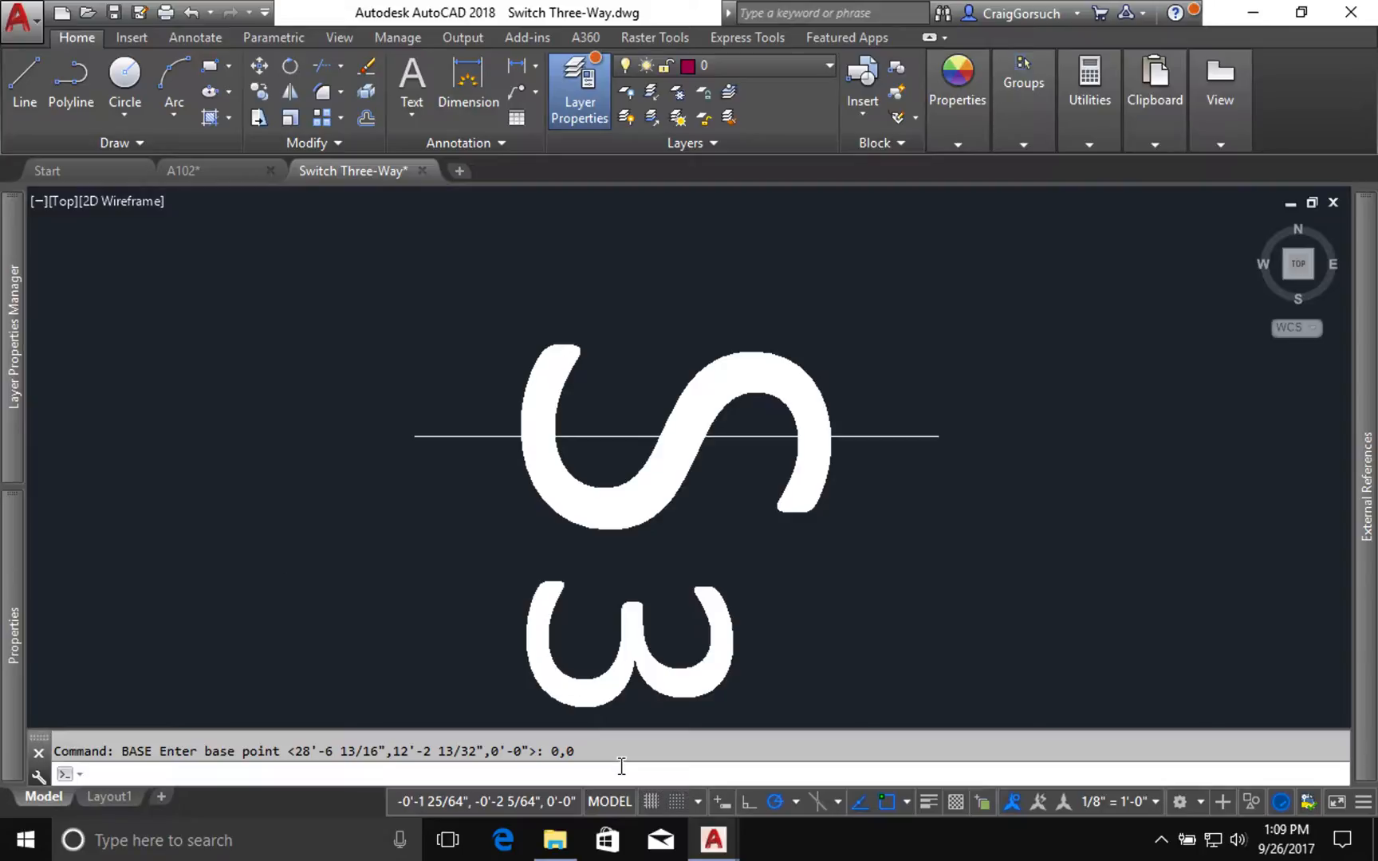
key("ctrl+s")
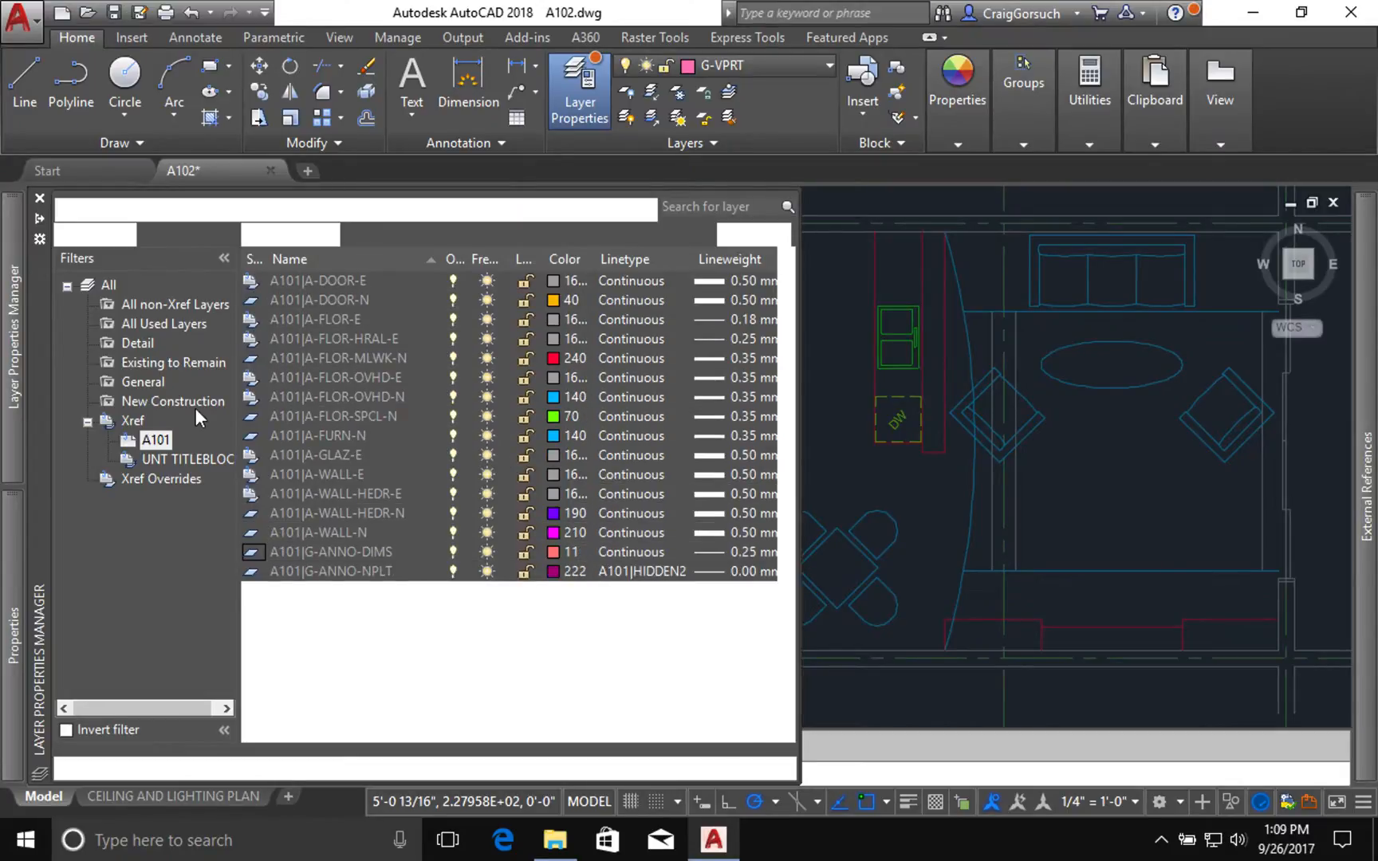
Filter A102's layers by Existing to Remain and delete the layers from A-DOOR-E through A-WALL-PART-E.
left_click(151, 364)
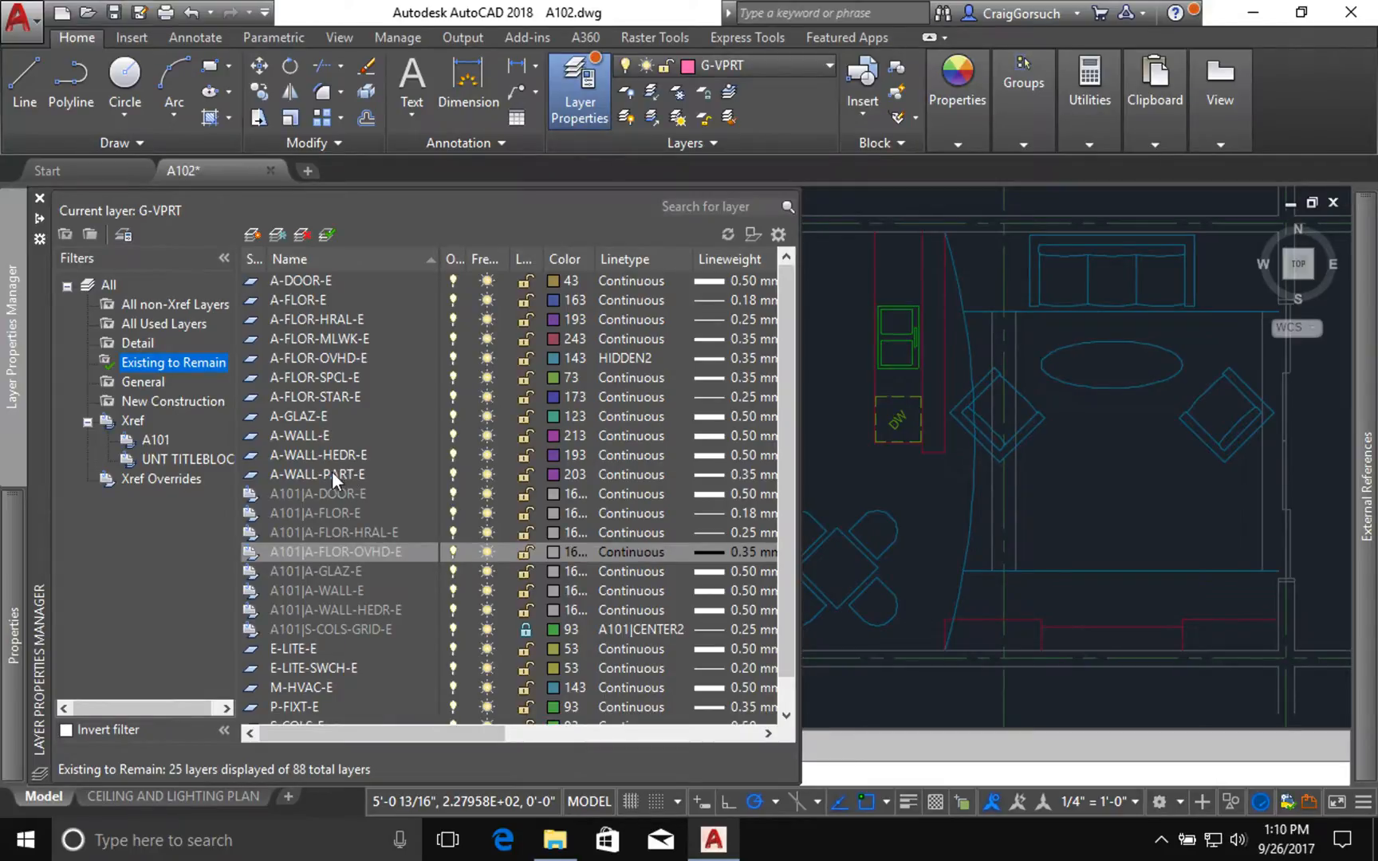
left_click(320, 282)
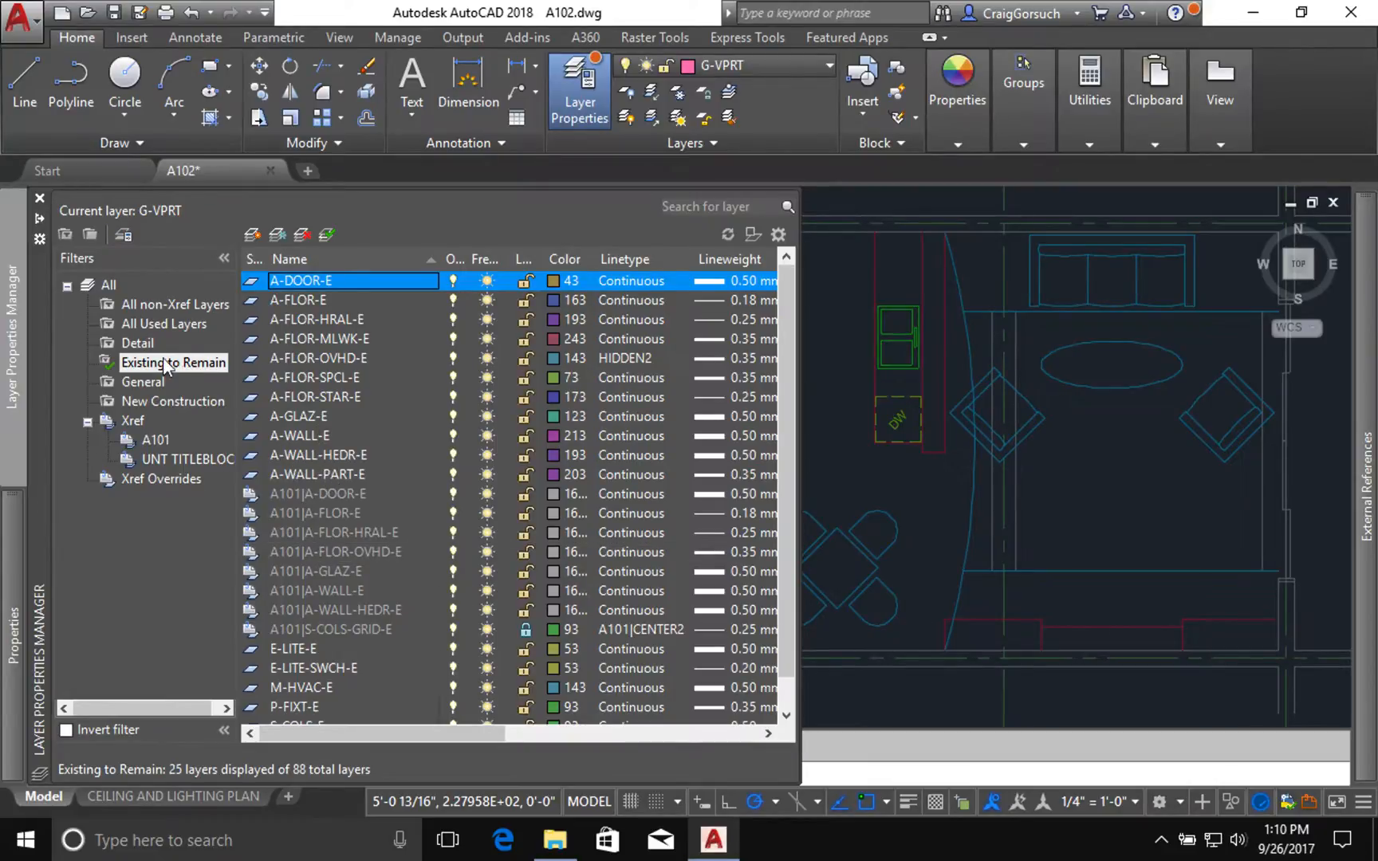
key("shift+Down")
key("shift+Down")
key("shift+Down")
key("shift+Down")
key("shift+Down")
key("shift+Down")
key("shift+Down")
key("shift+Down")
key("shift+Down")
key("shift+Down")
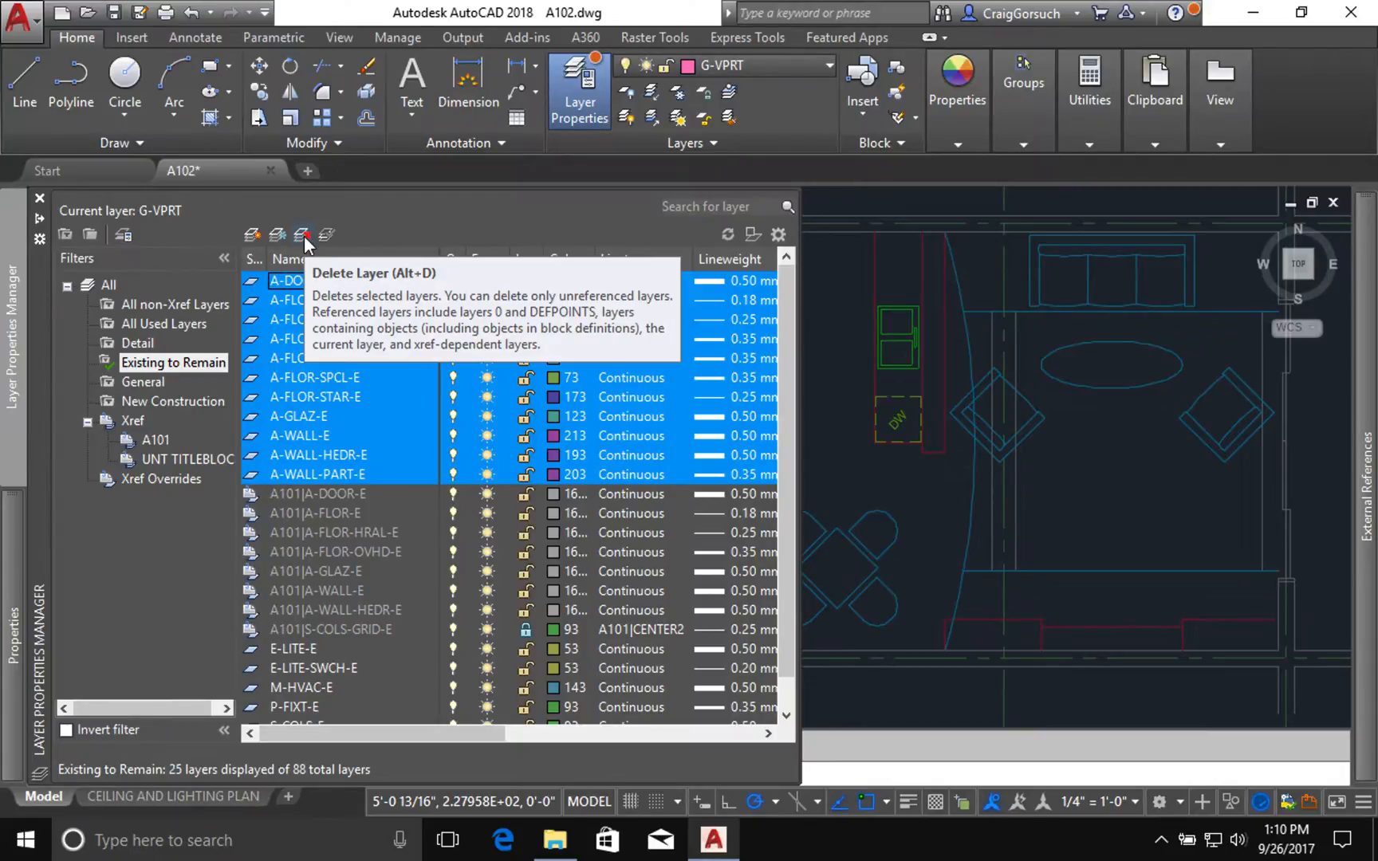
left_click(303, 237)
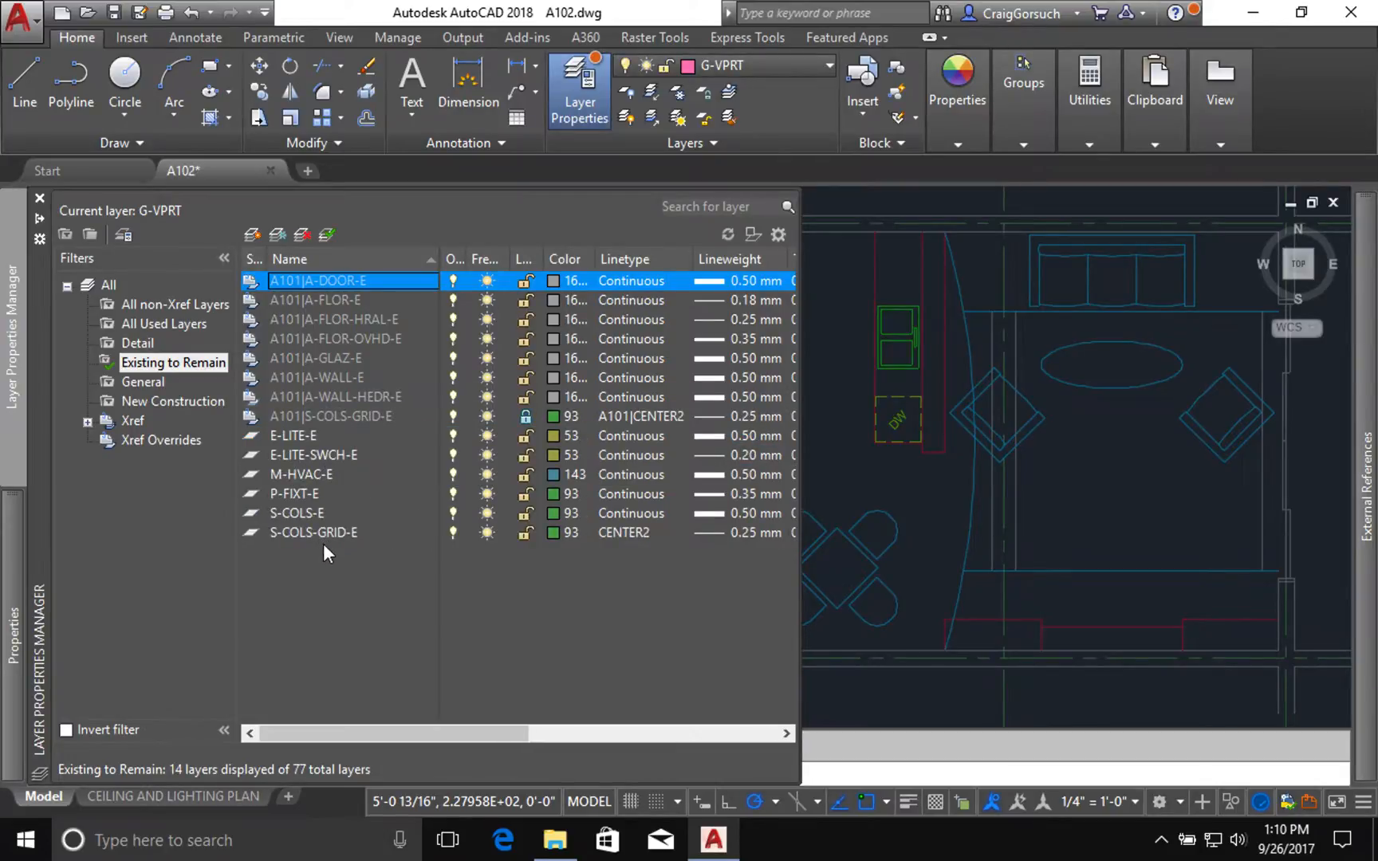
Try to delete the xref layer A101|S-COLS-GRID-E.
left_click(320, 416)
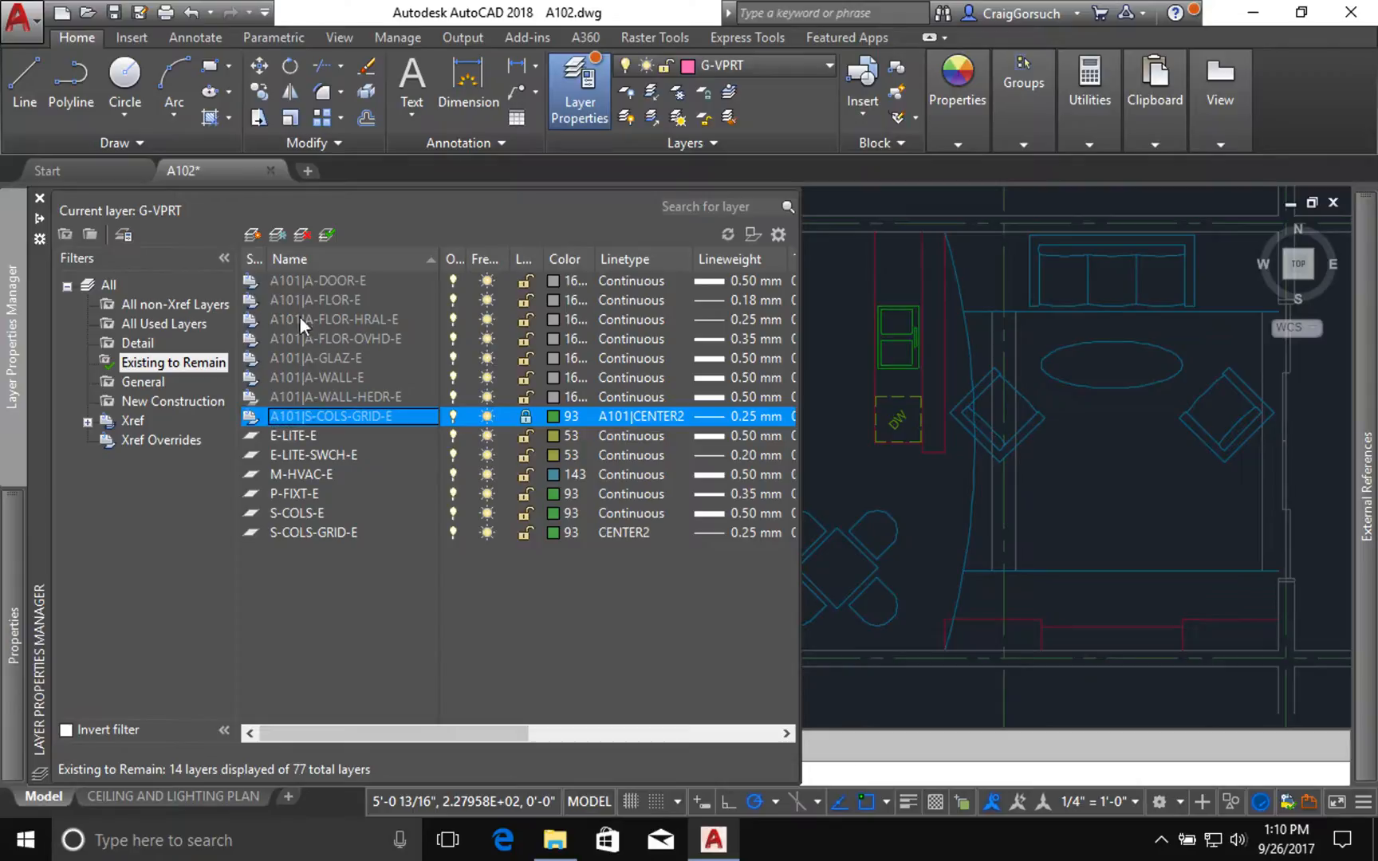
right_click(324, 417)
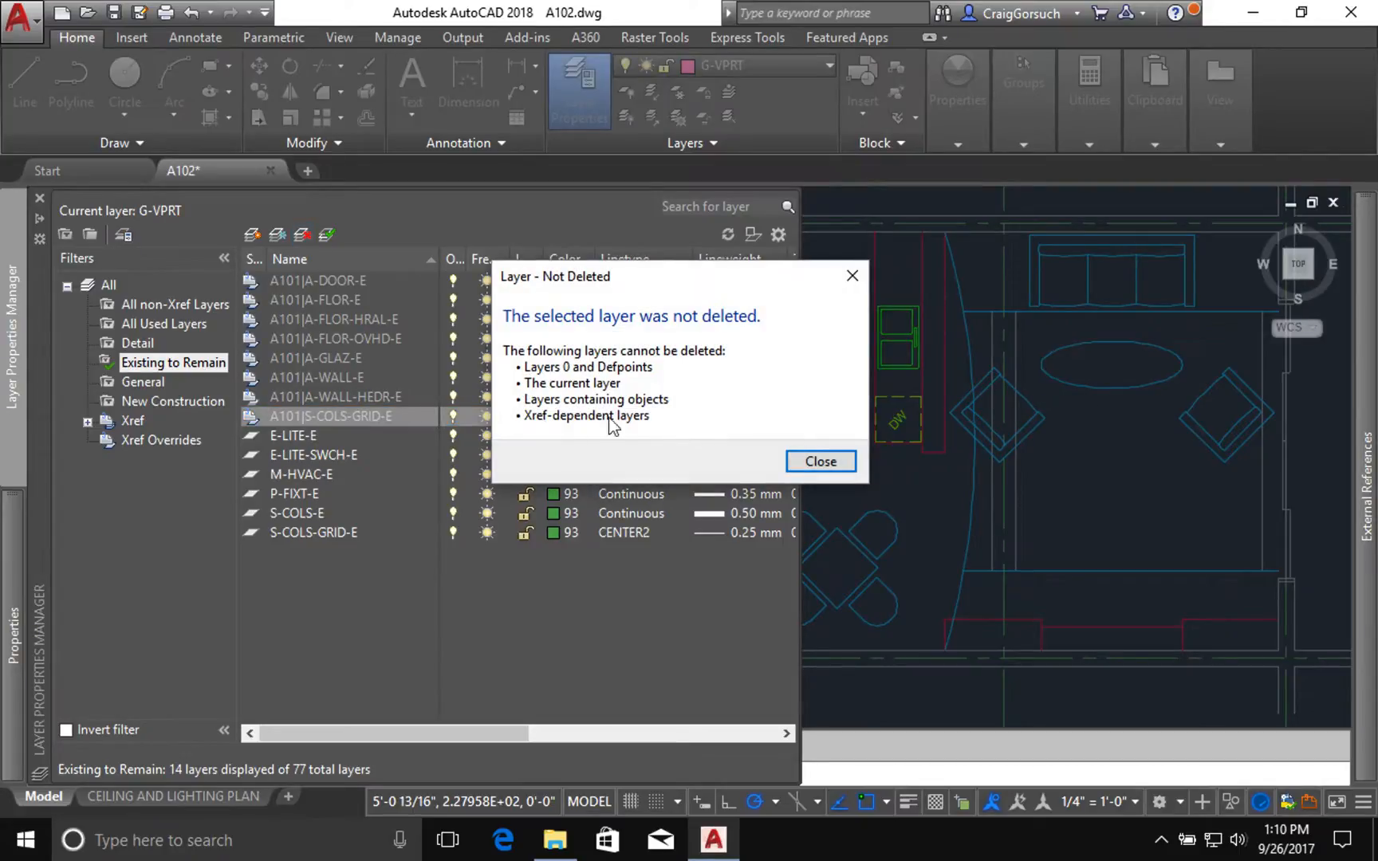
left_click(815, 461)
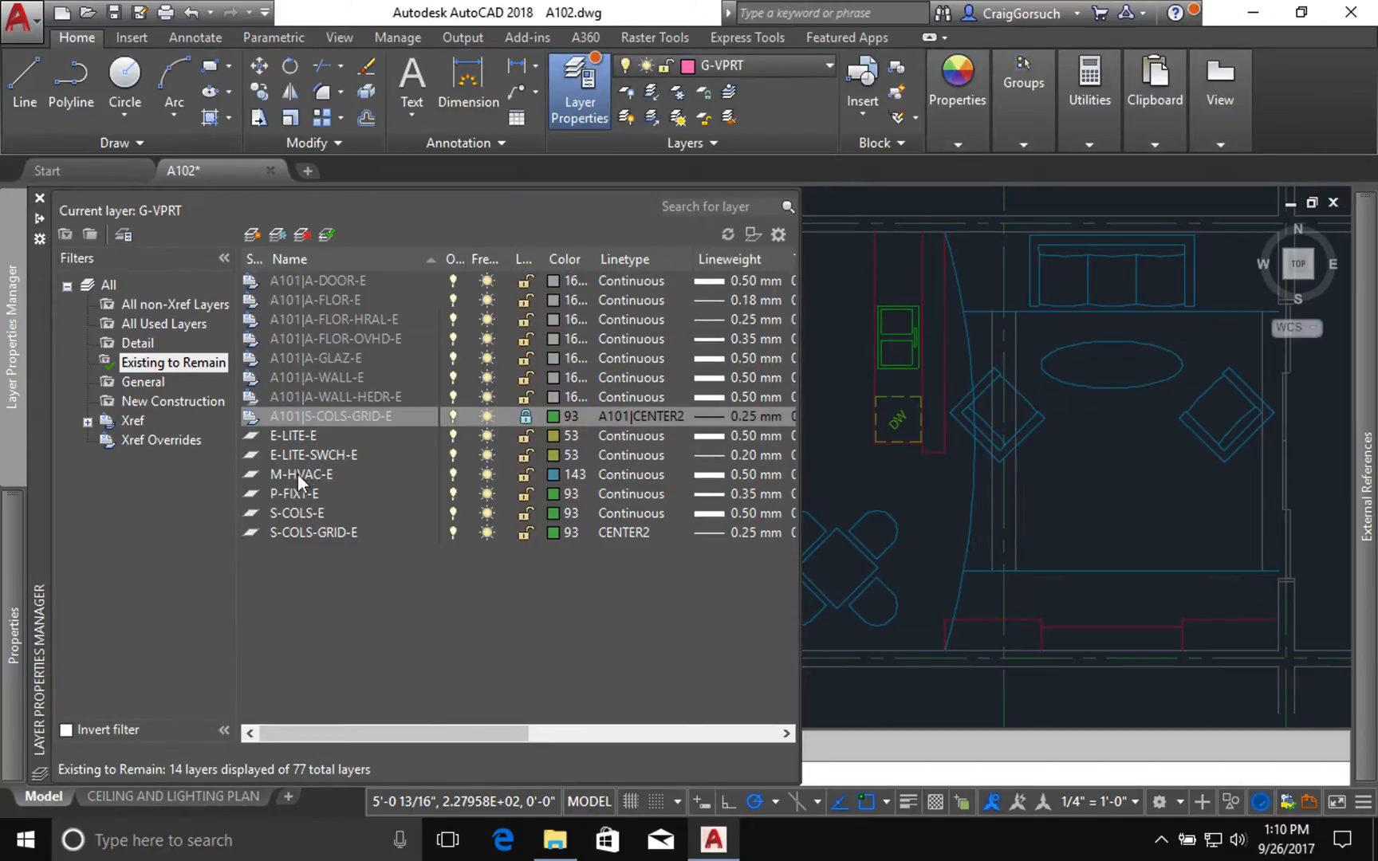
Delete the existing-to-remain layers from E-LITE-E through S-COLS-GRID-E.
left_click(297, 438)
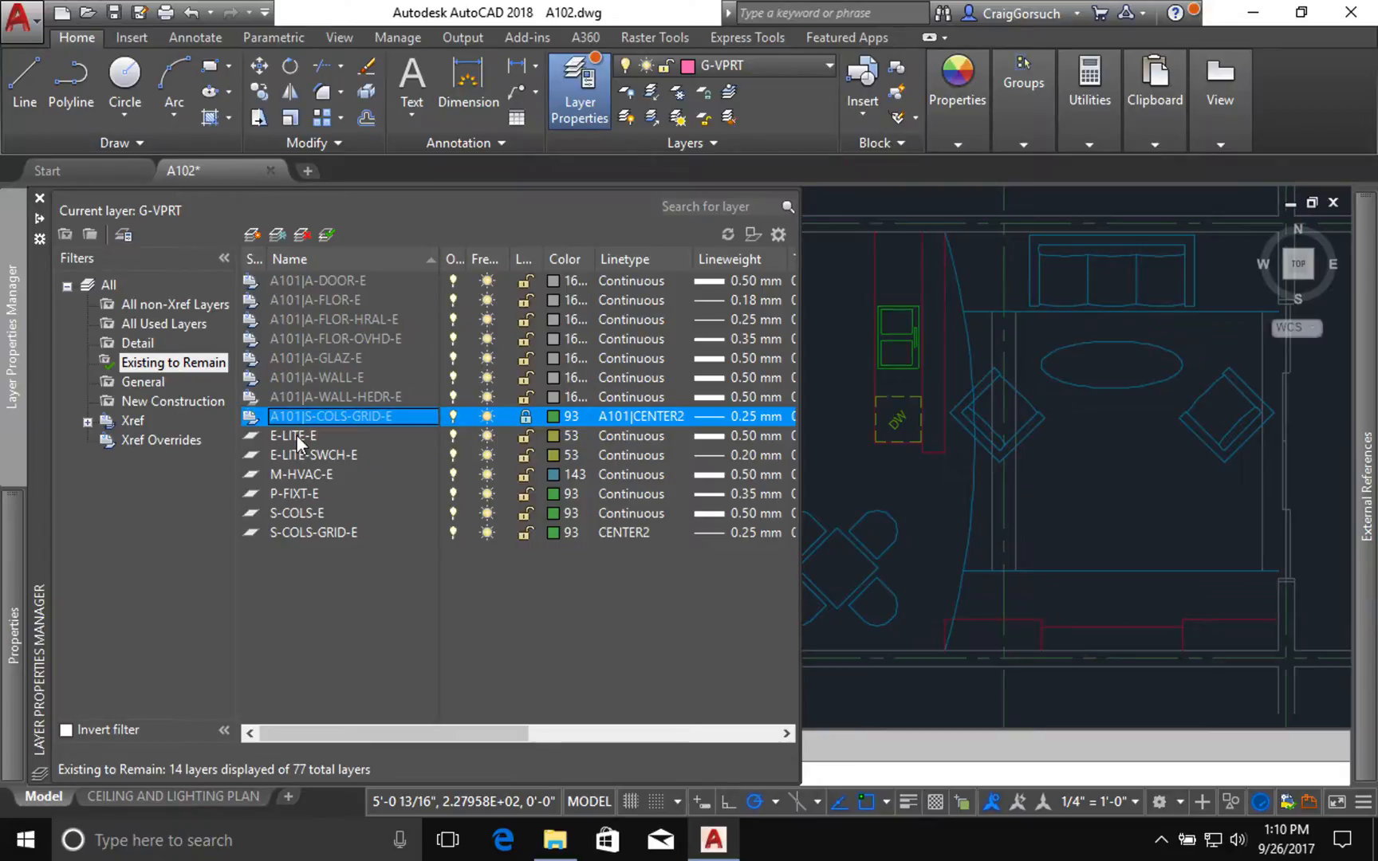
left_click(295, 435)
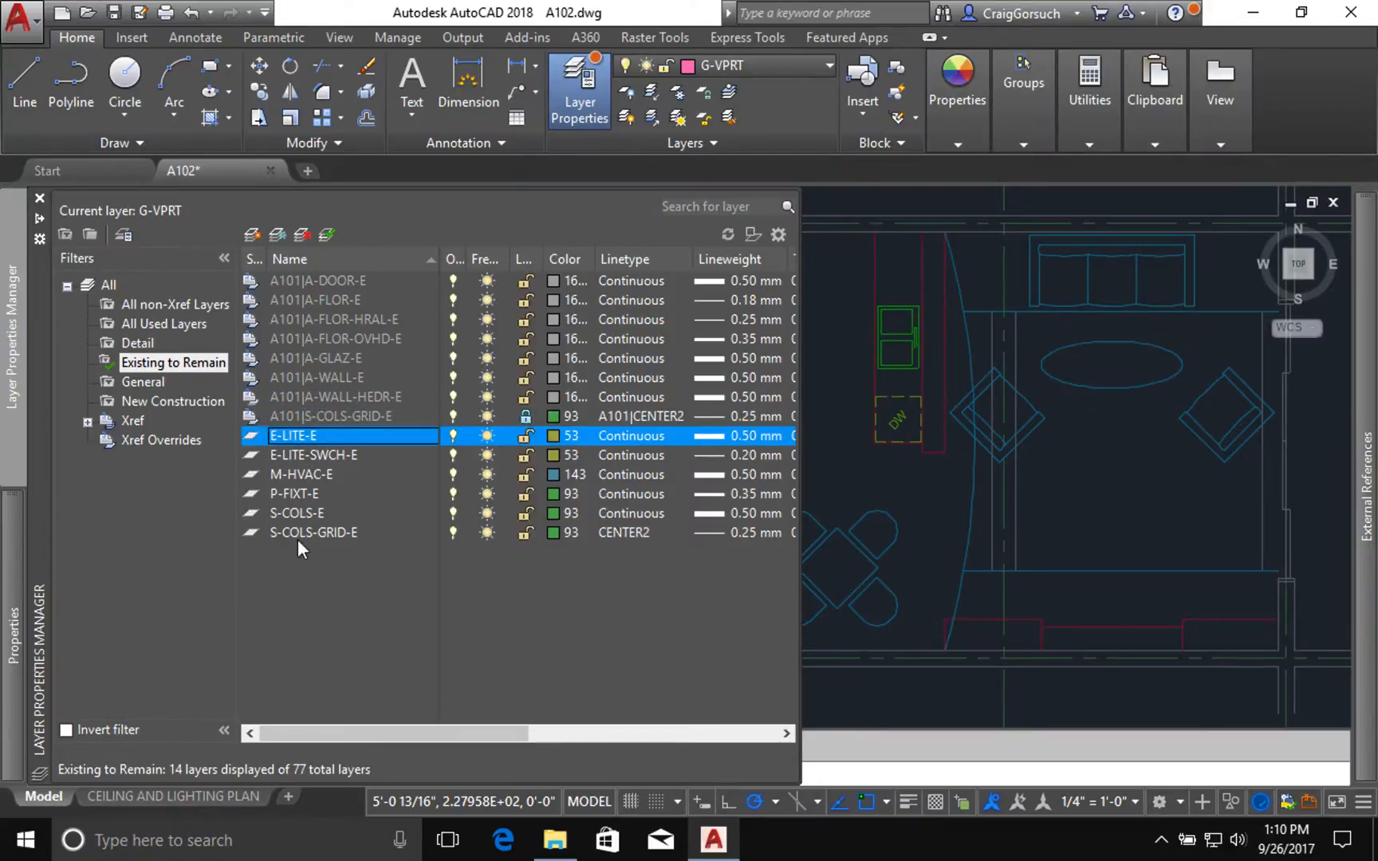
left_click(302, 532, "shift")
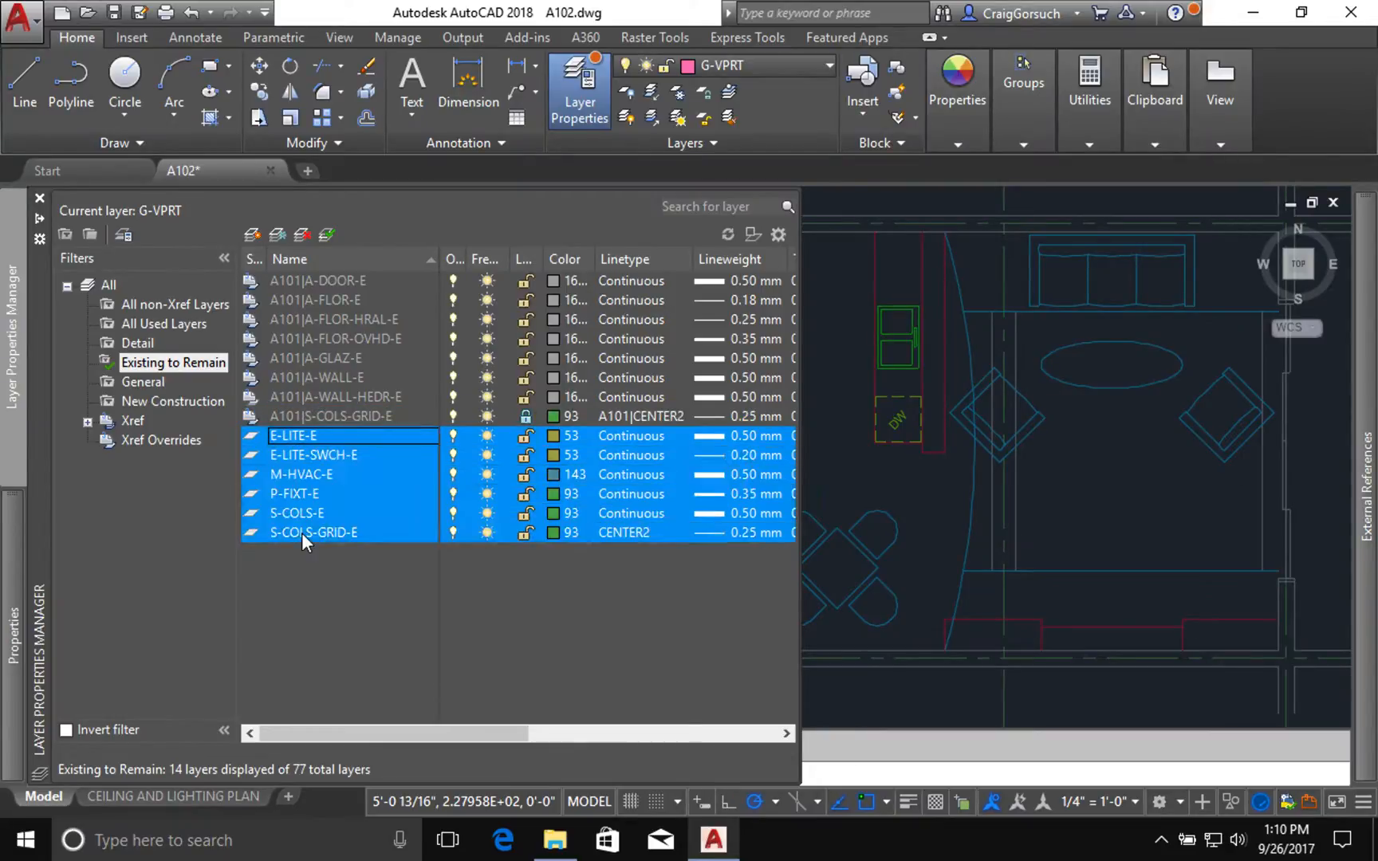
left_click(304, 234)
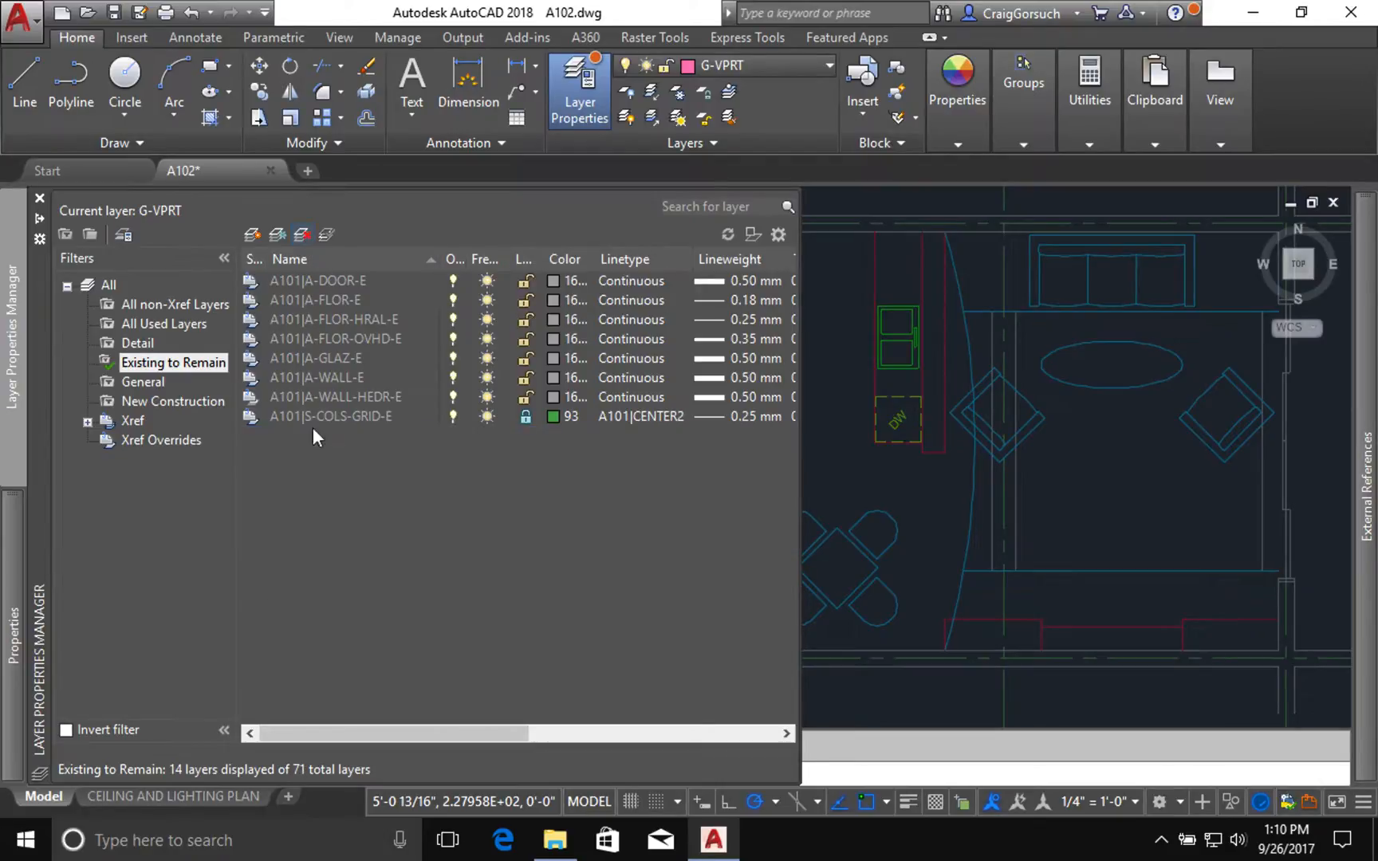
left_click(280, 396)
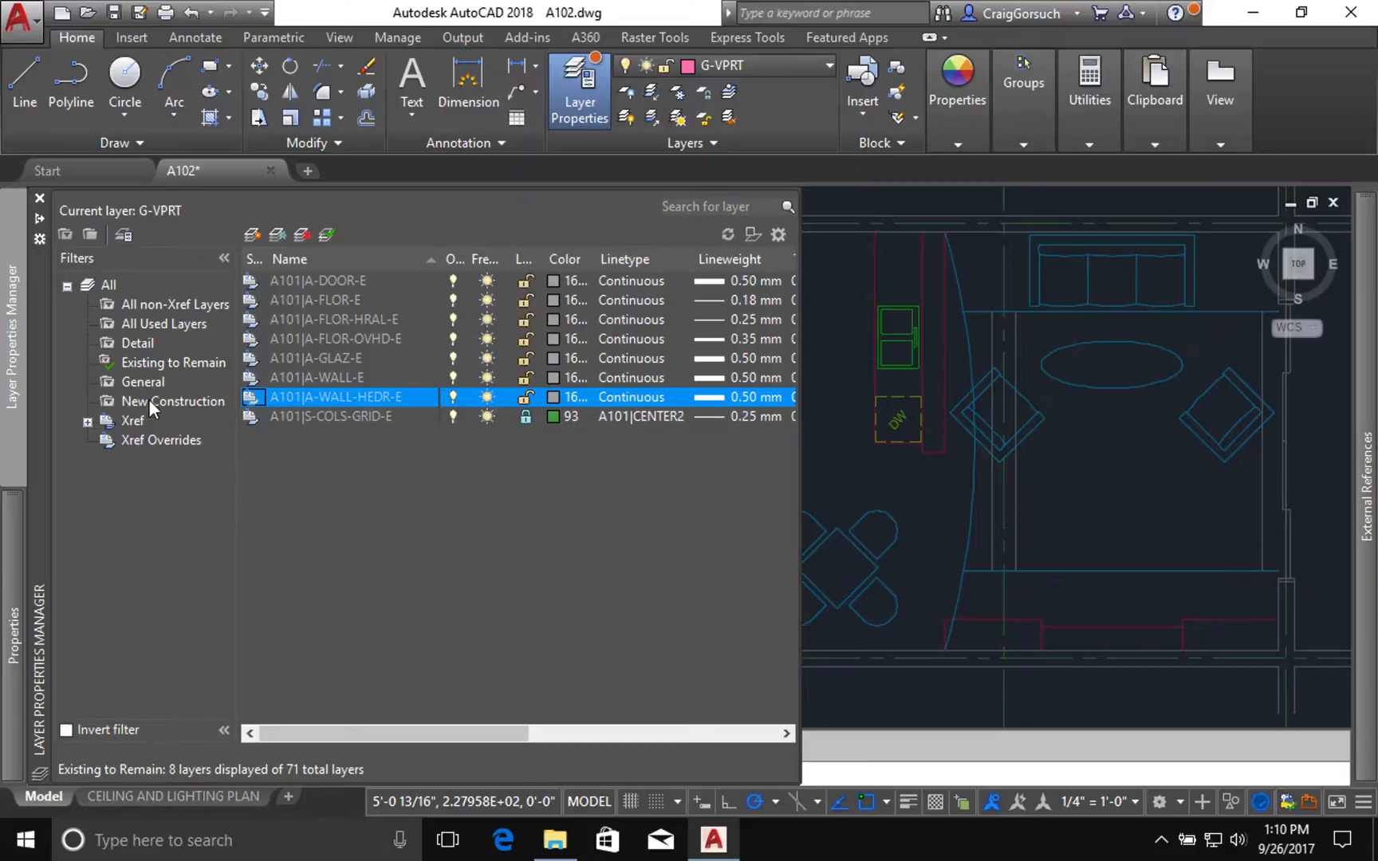
Filter the layers by New Construction and delete A-DOOR-N through A-WALL-PART-N and M-HVAC-N through S-COLS-N.
left_click(148, 398)
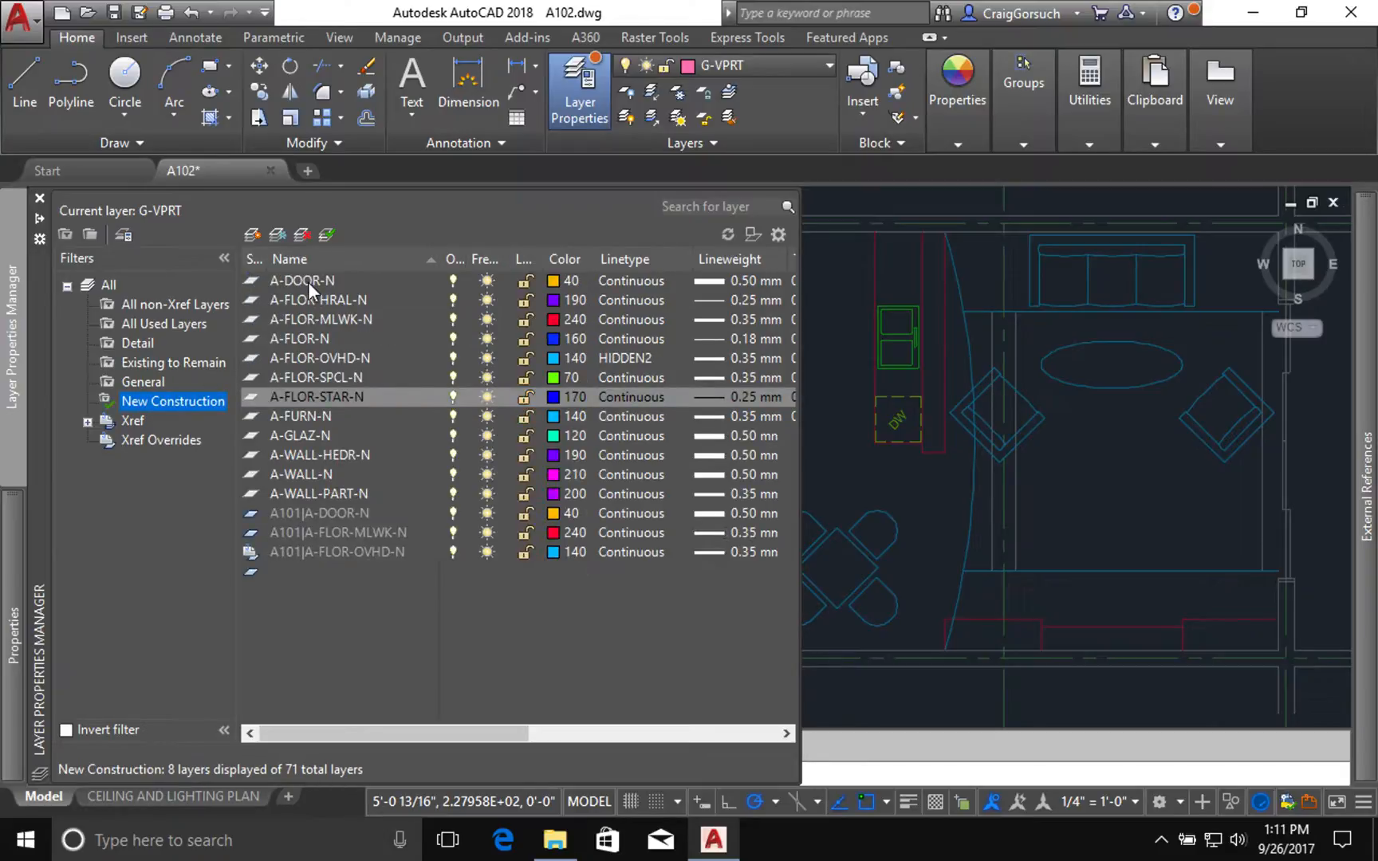
left_click(308, 280)
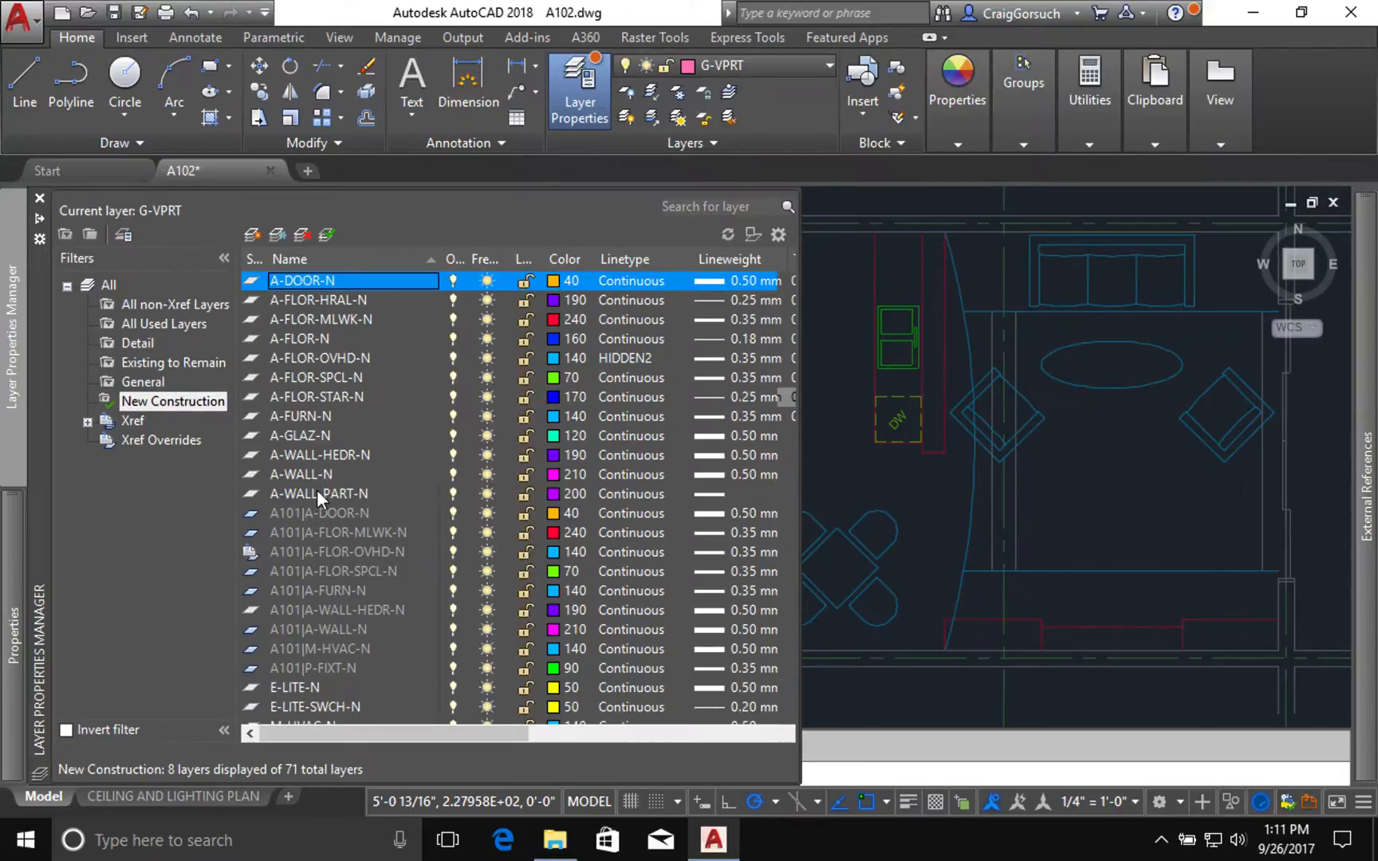
left_click(316, 490, "shift")
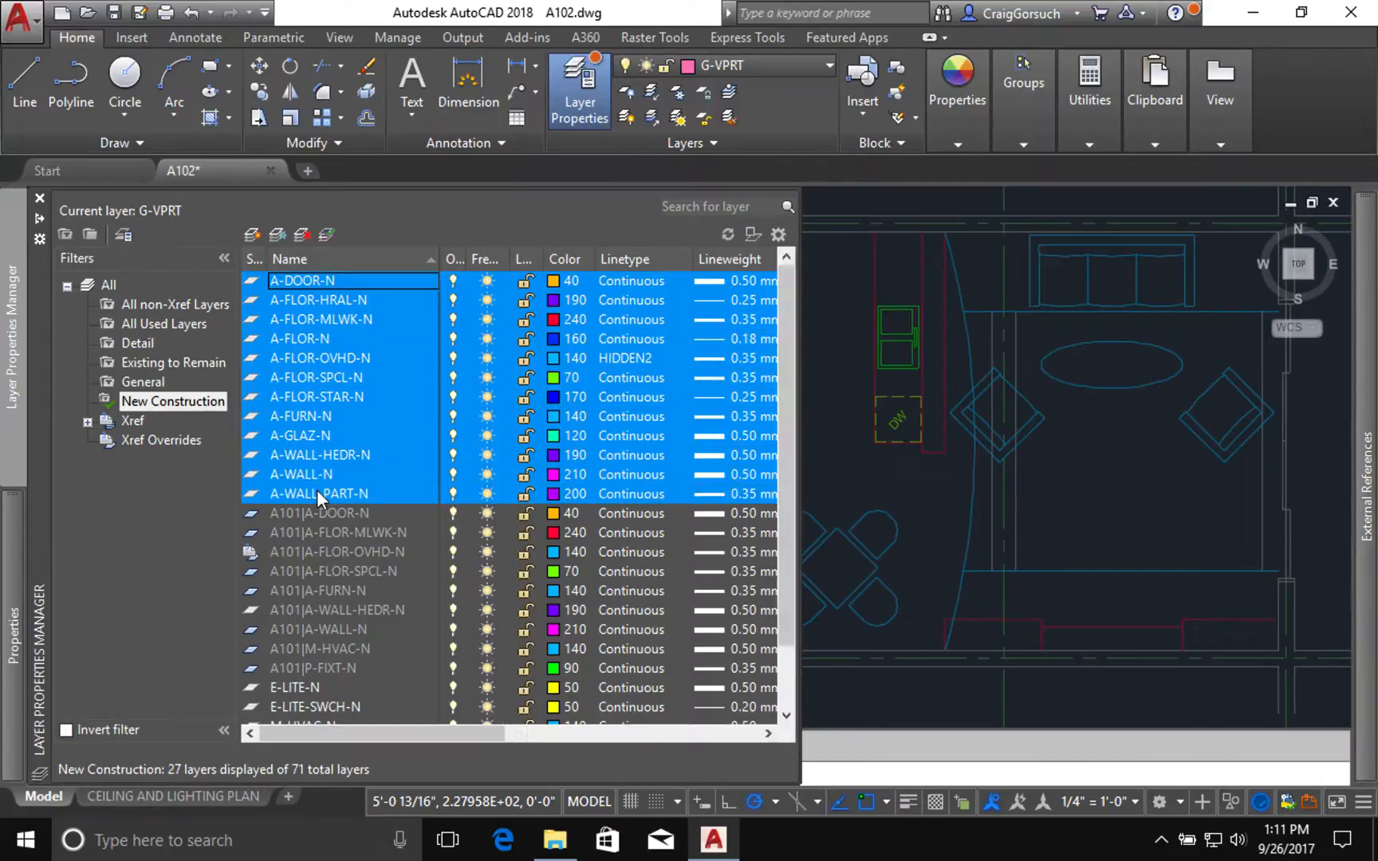
left_click(303, 231)
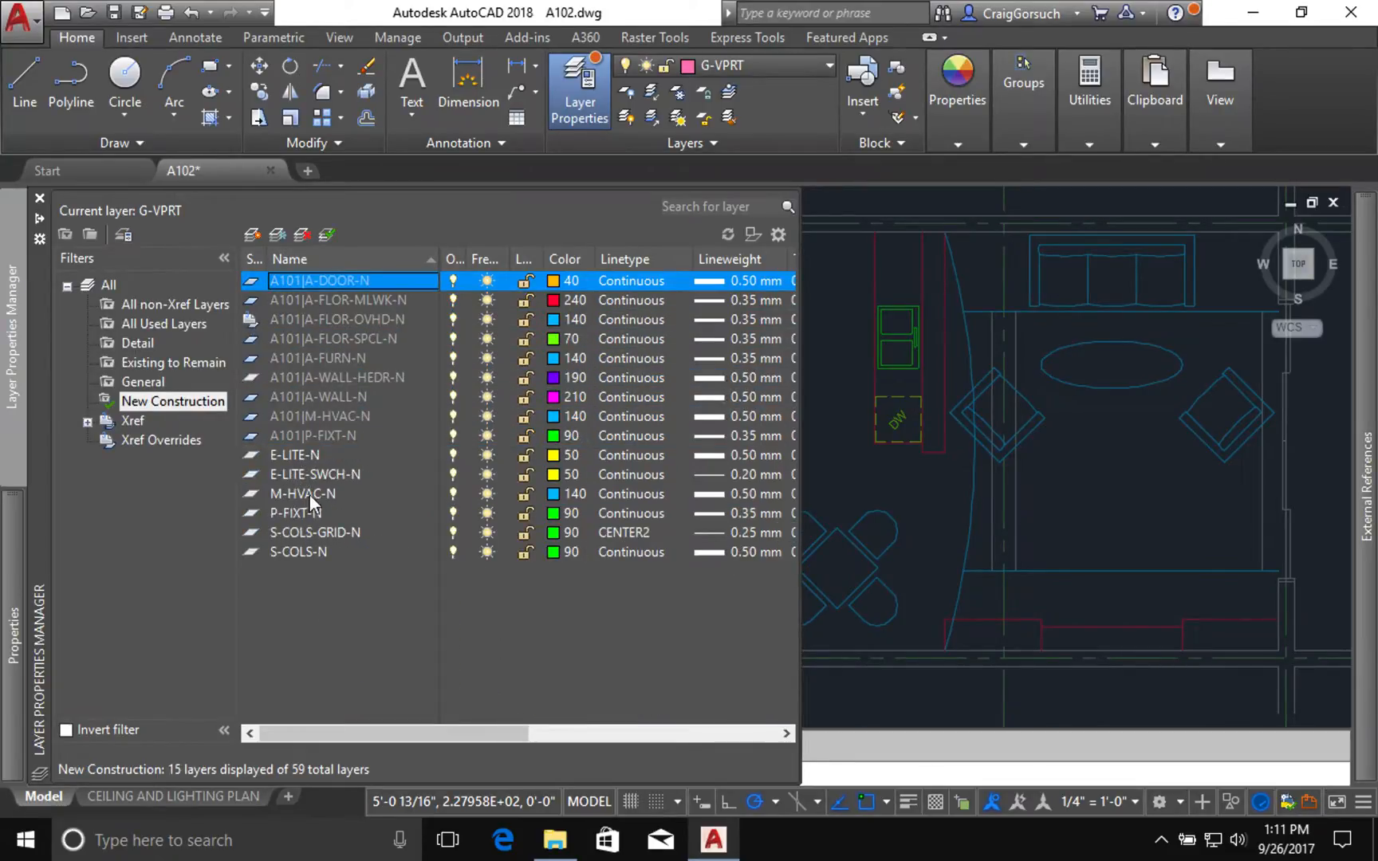
left_click(308, 495)
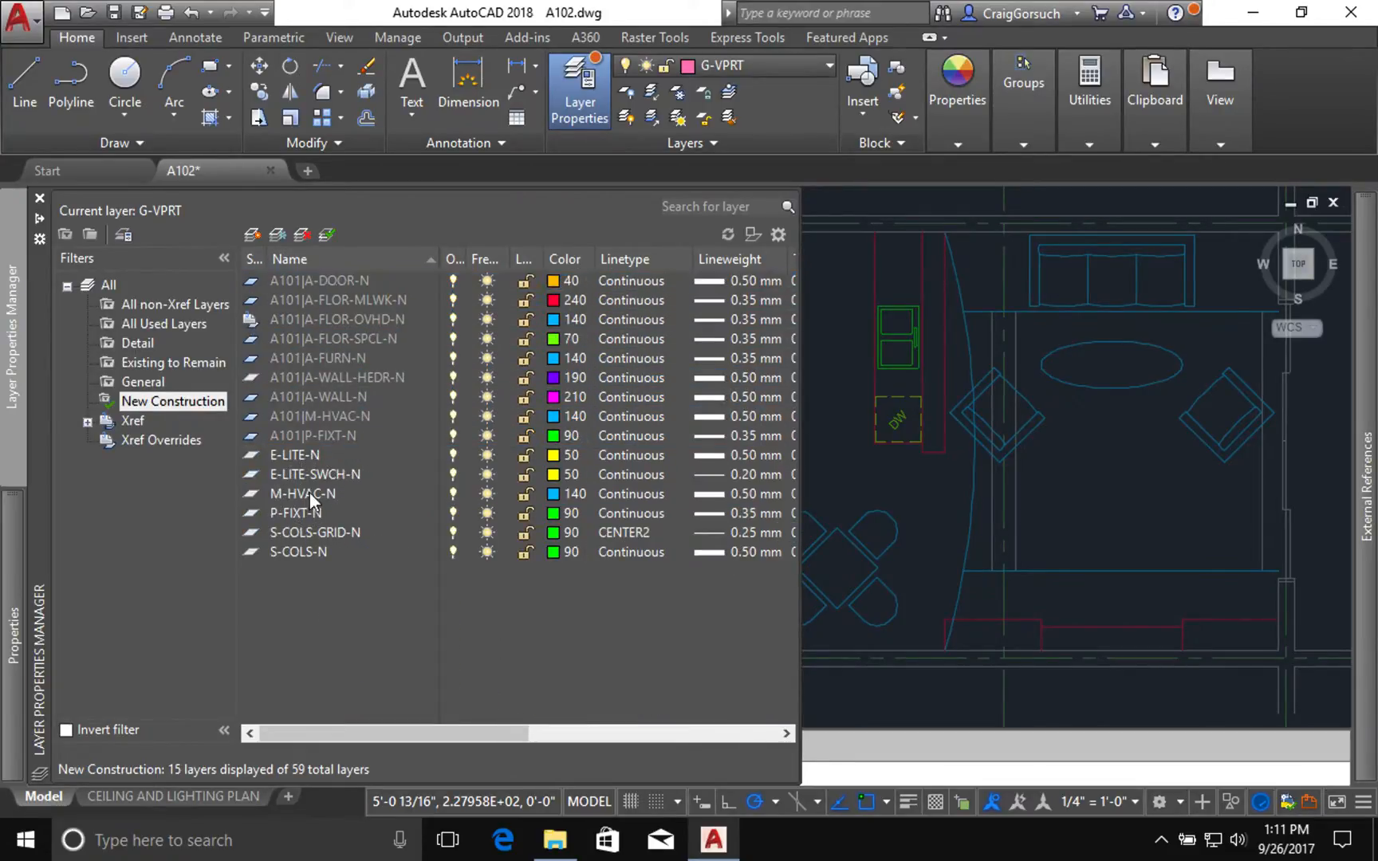
left_click(305, 552, "shift")
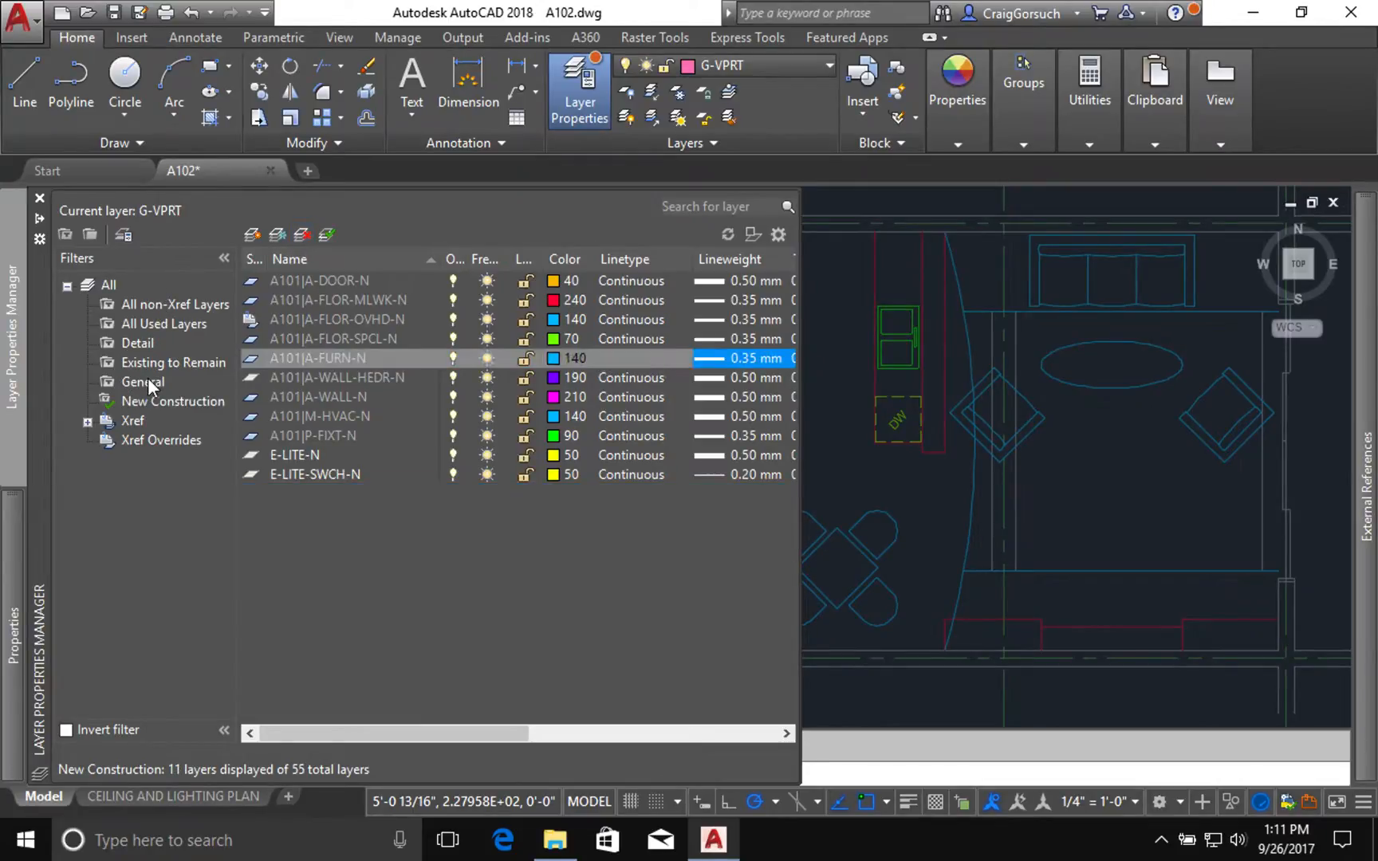
Filter the layers by General and delete the title block layers G-TBLK and G-TBLK-TEXT.
left_click(147, 379)
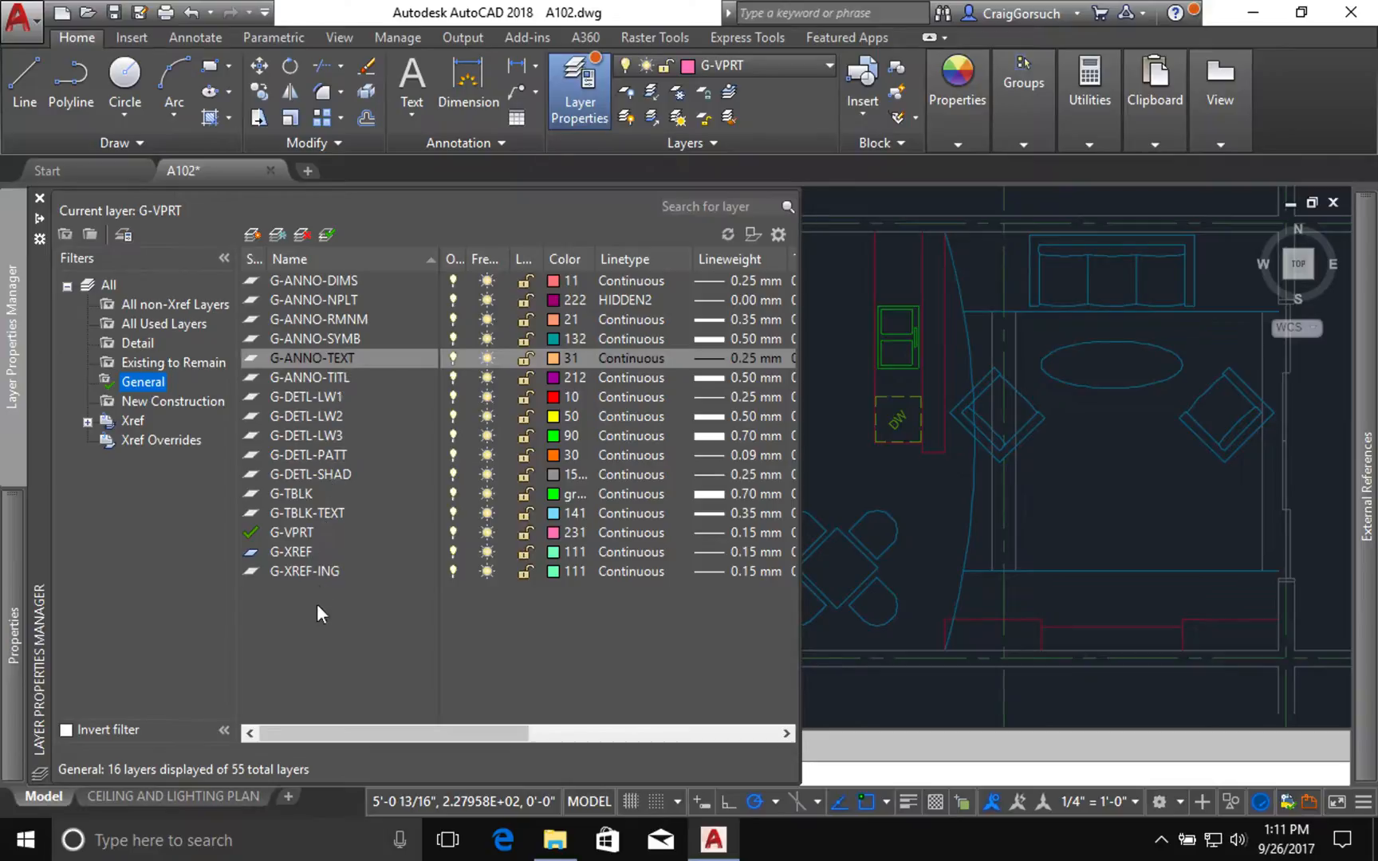
left_click(302, 496)
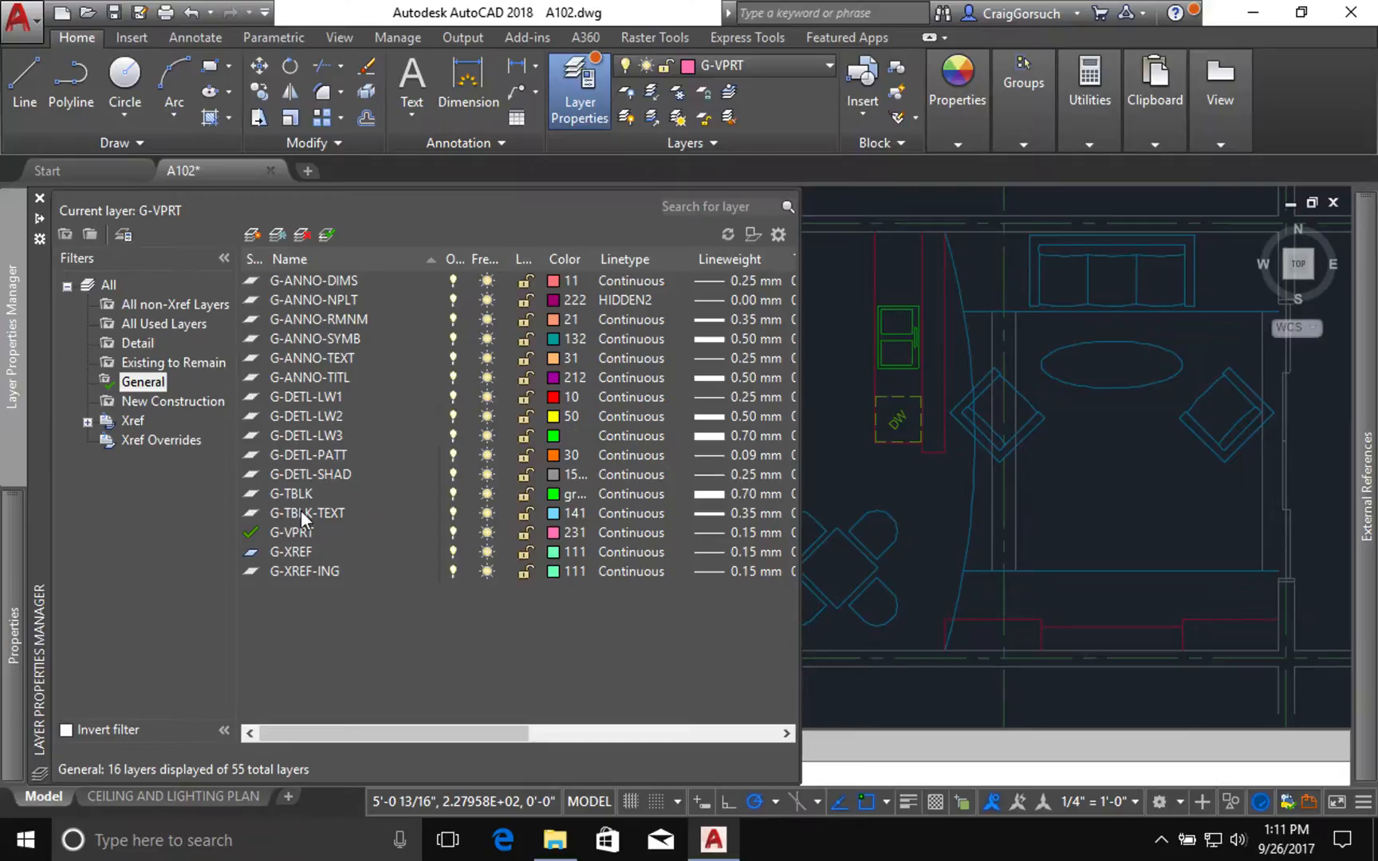
left_click(301, 512, "shift")
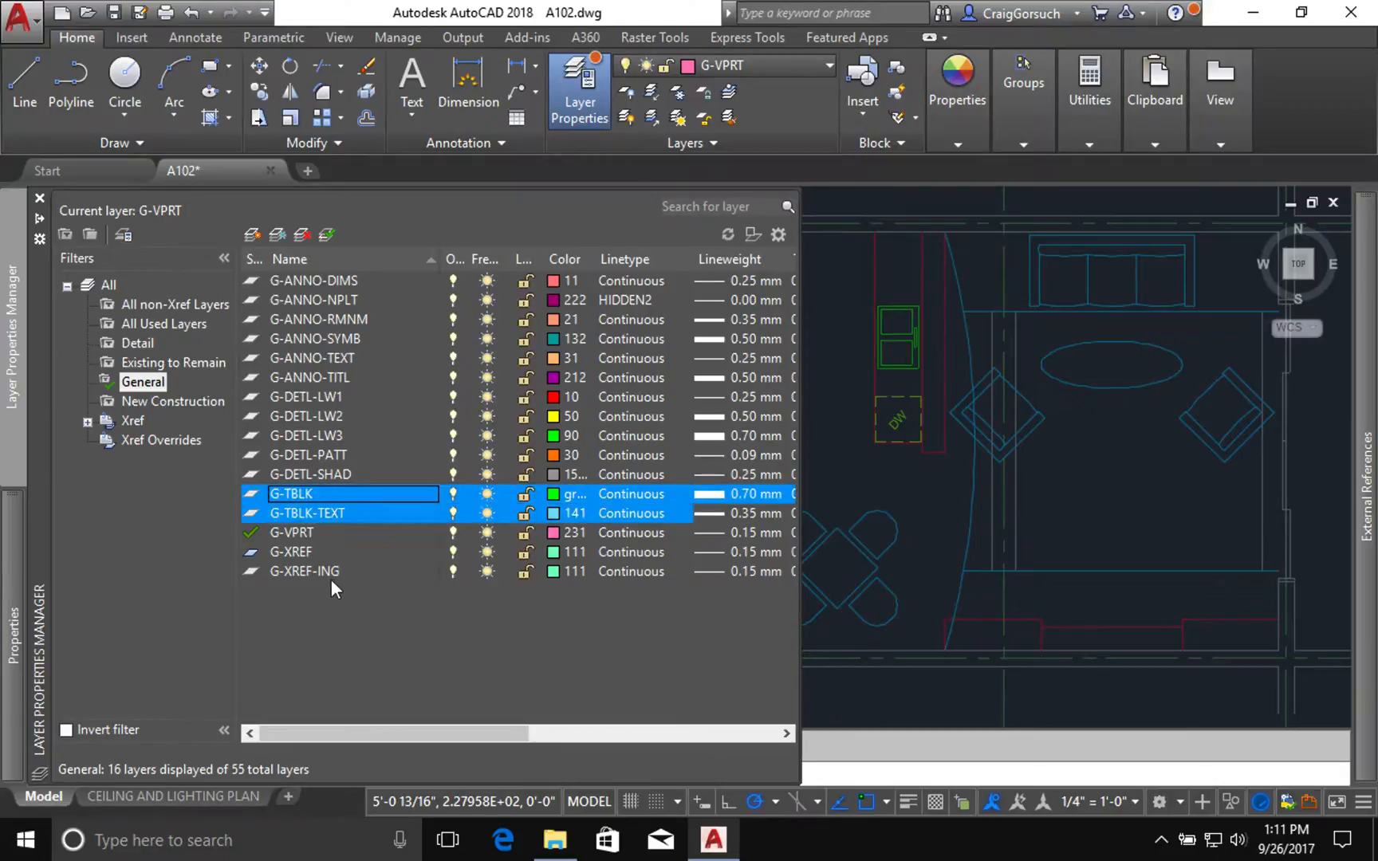
left_click(301, 236)
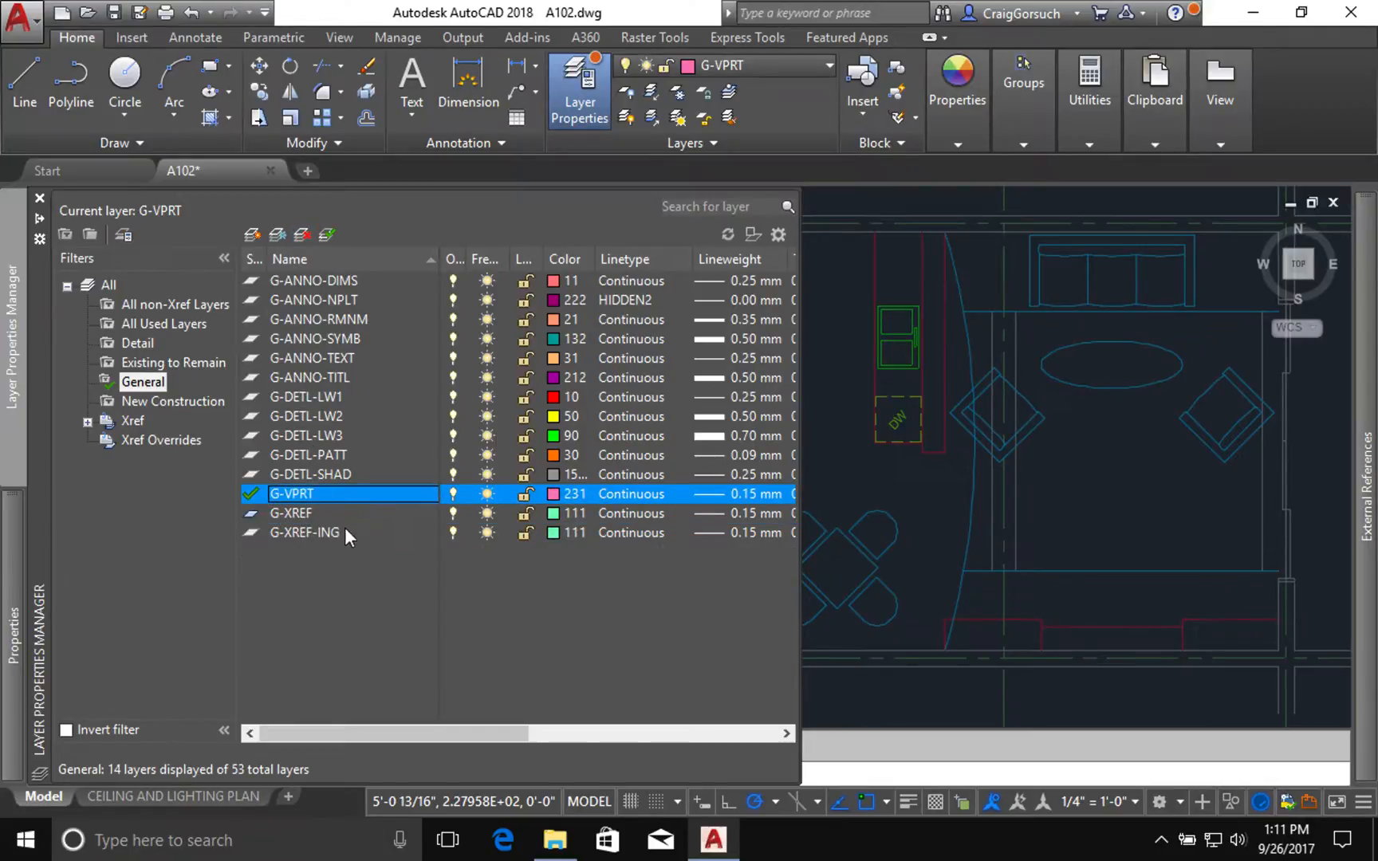
Rename the layer G-XREF-ING as G-XREF-IMG.
left_click(309, 533)
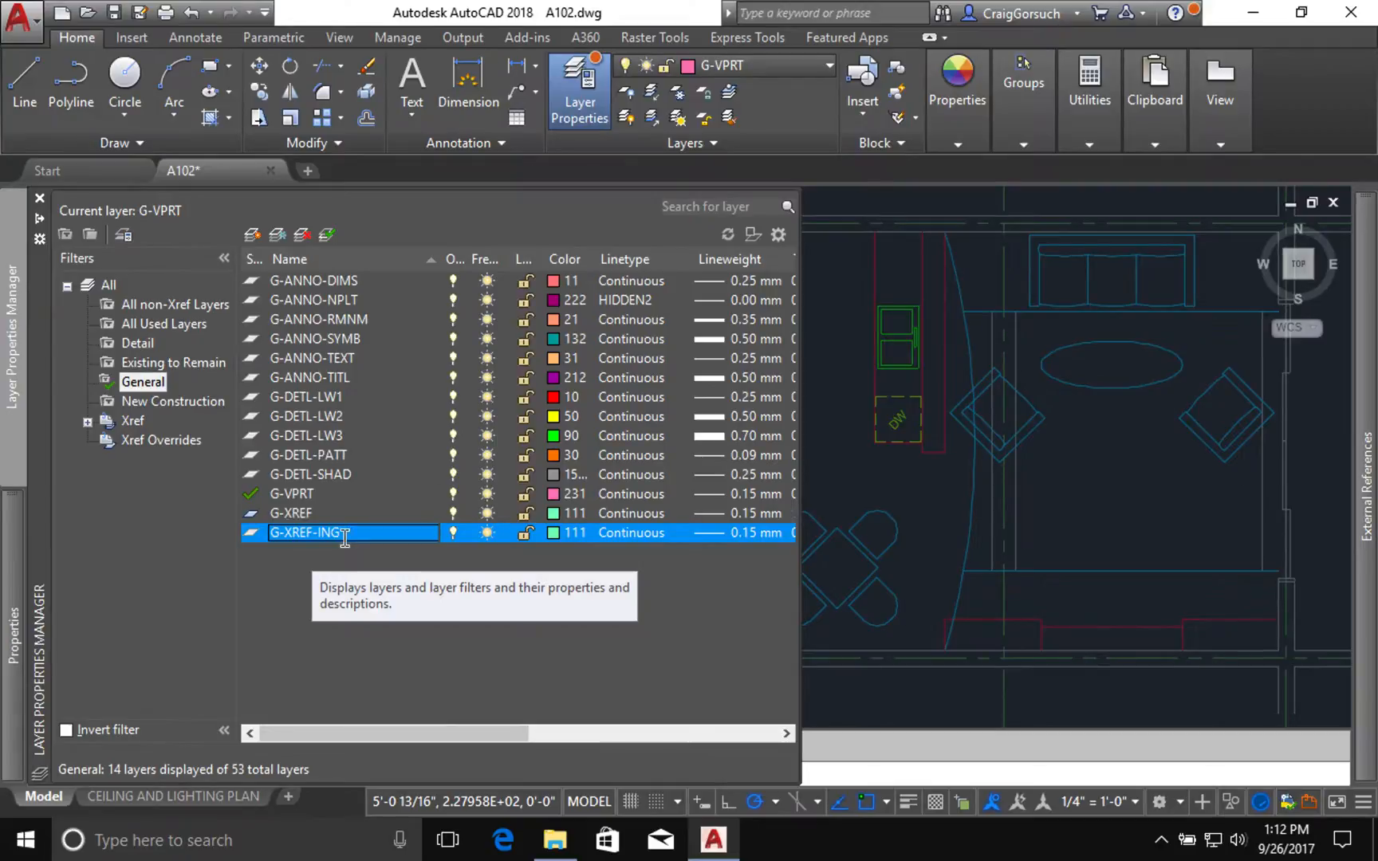
left_click(342, 537)
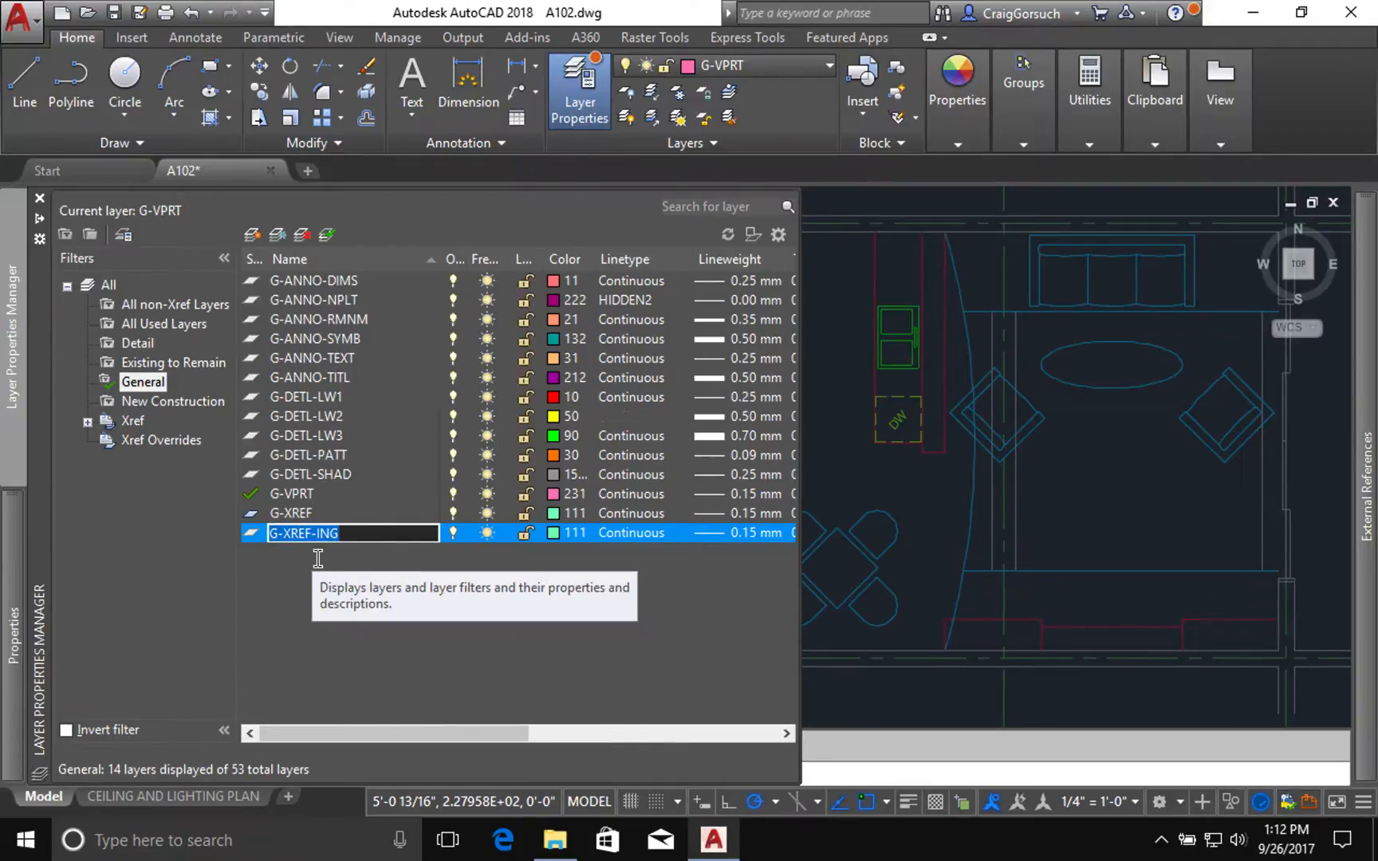
key("Left")
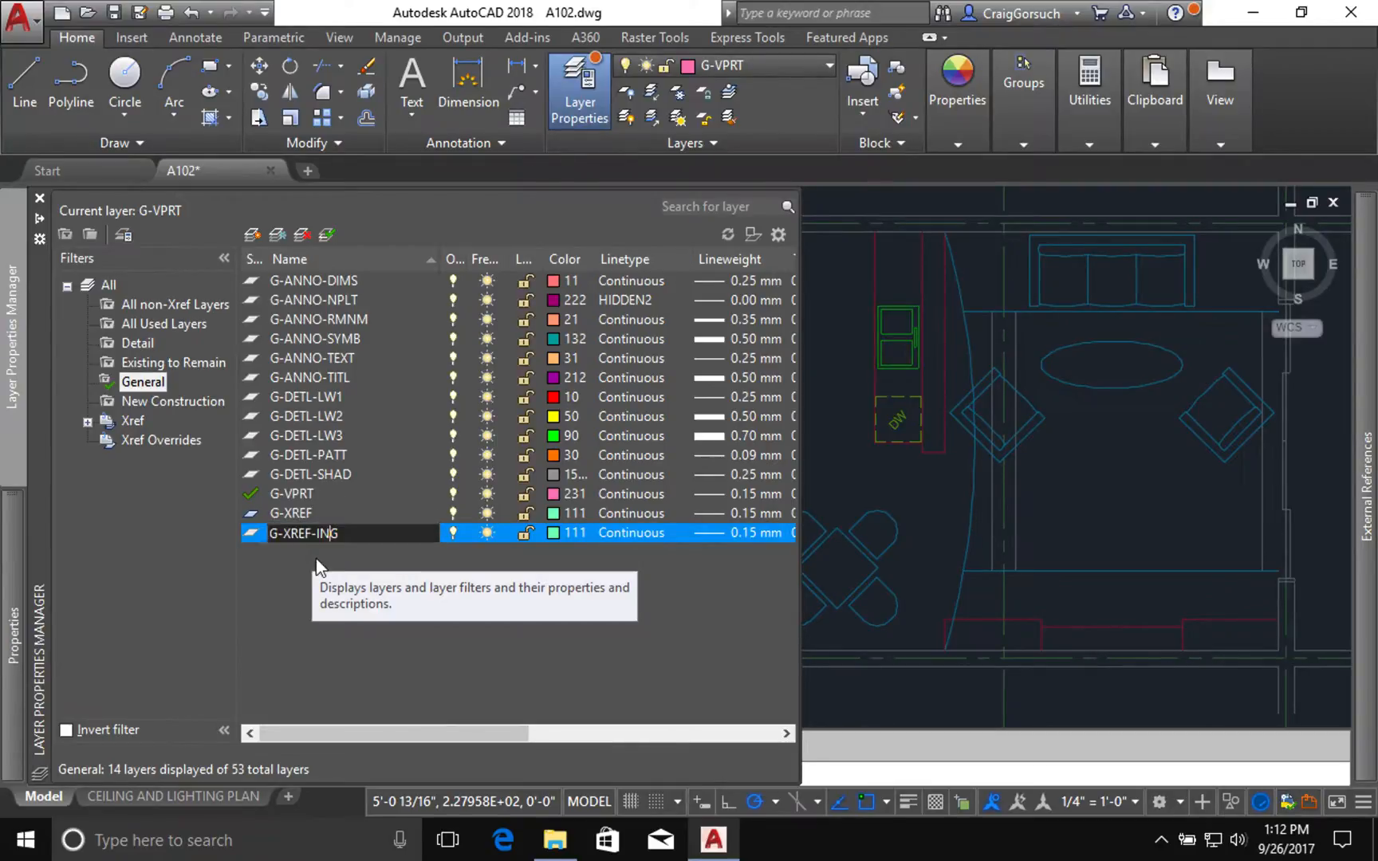
type("M")
key("Return")
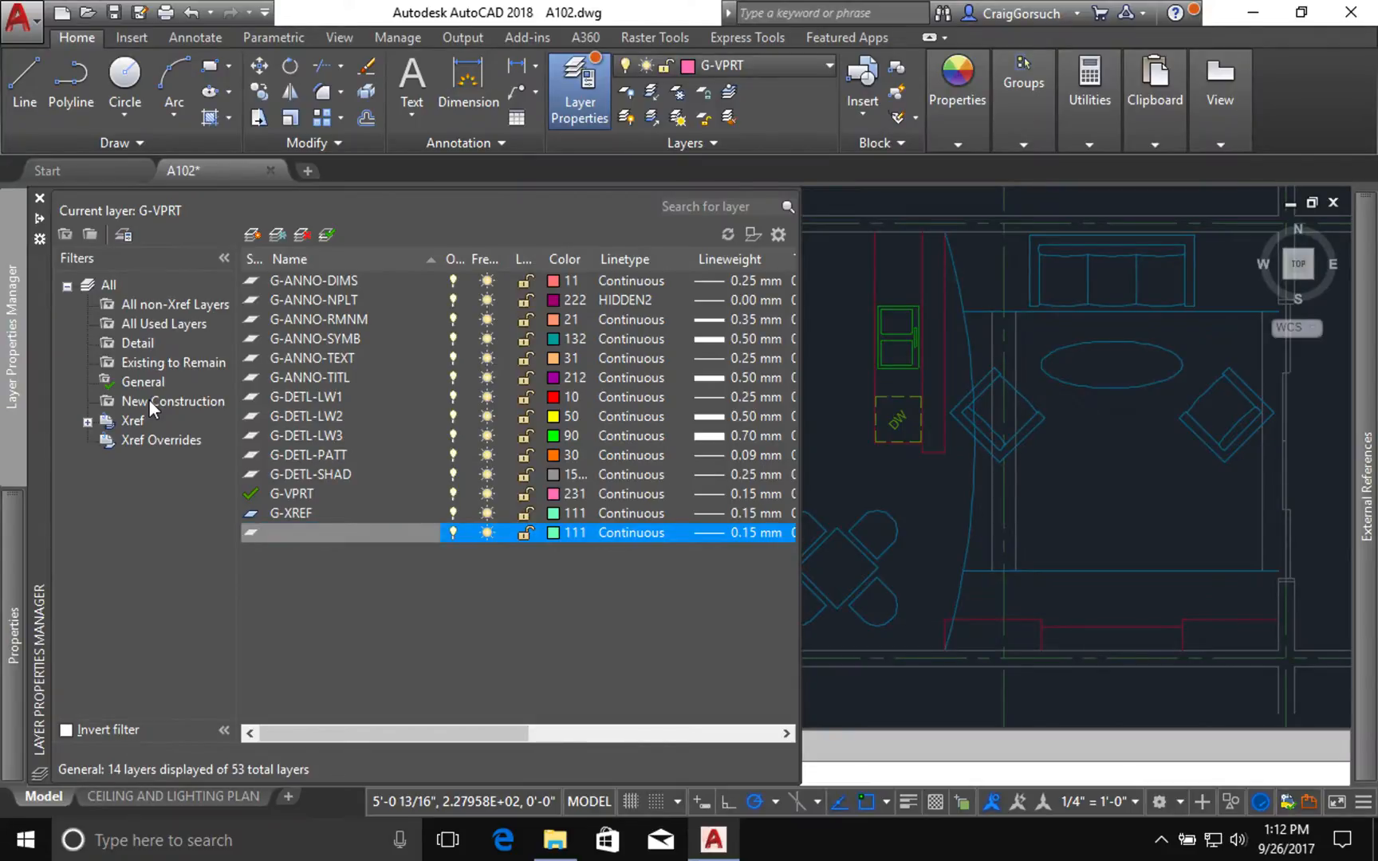
Filter the layers by New Construction and make E-LITE-N the current layer.
left_click(148, 401)
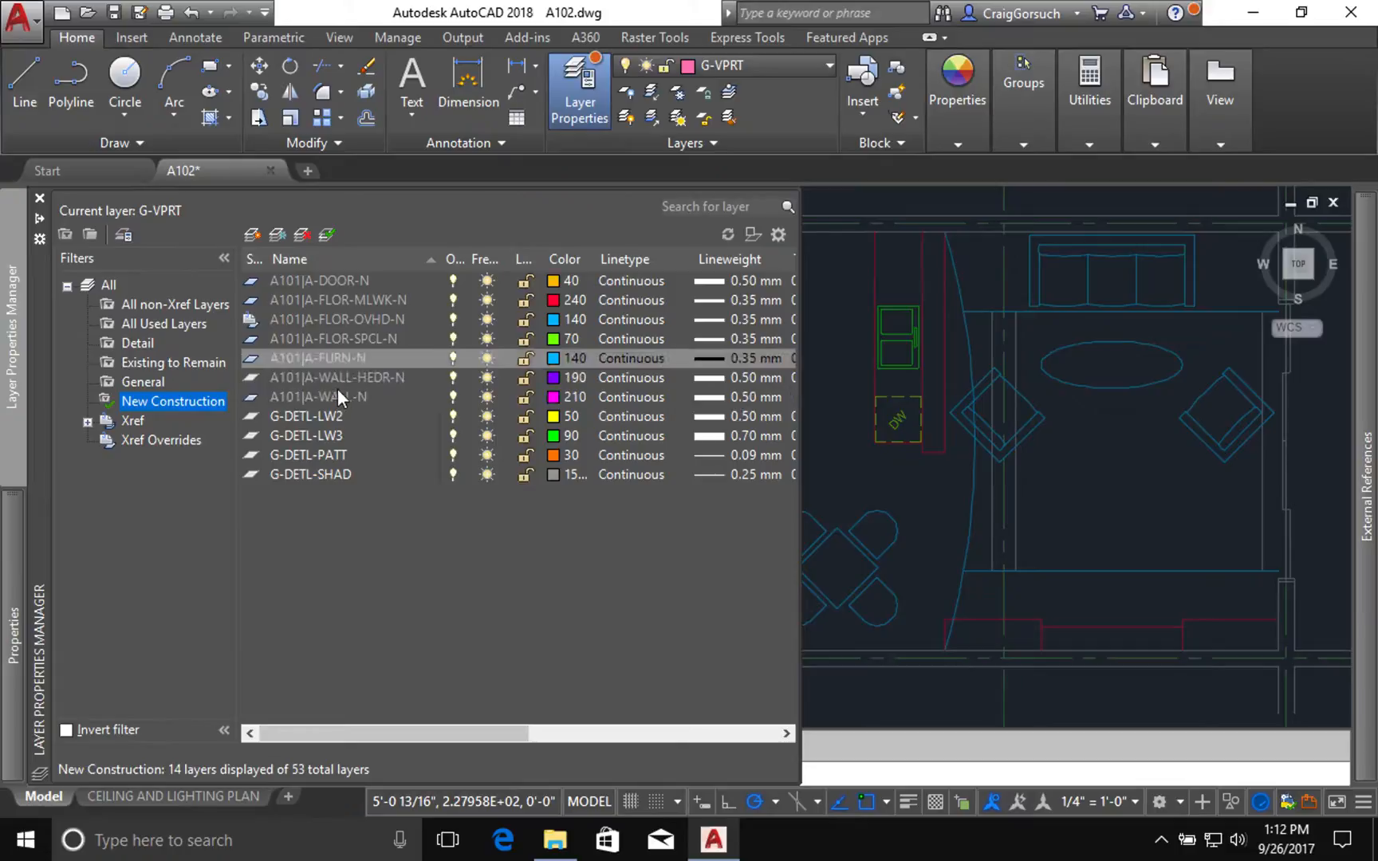
left_click(289, 455)
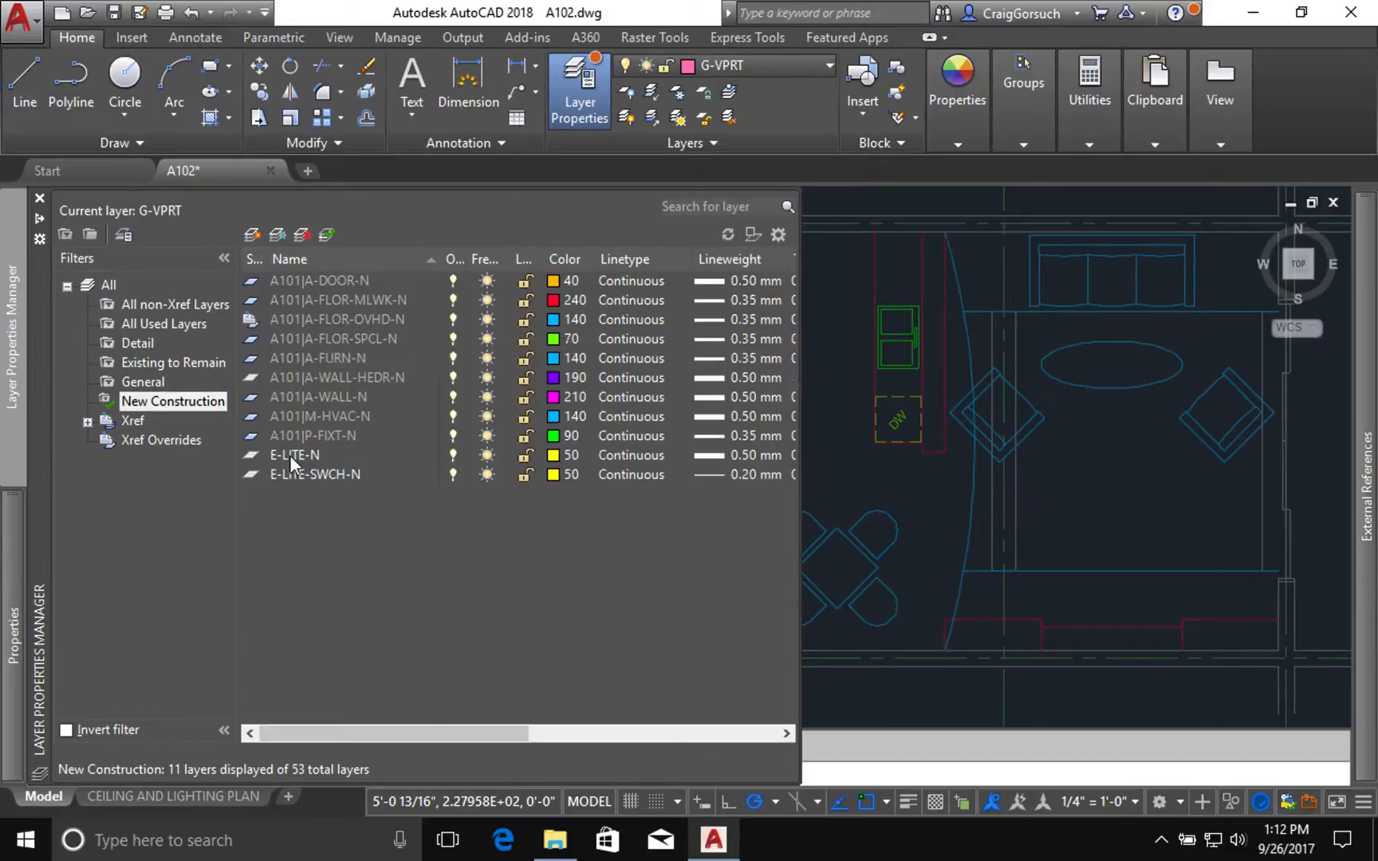
left_click(291, 454)
double_click(308, 454)
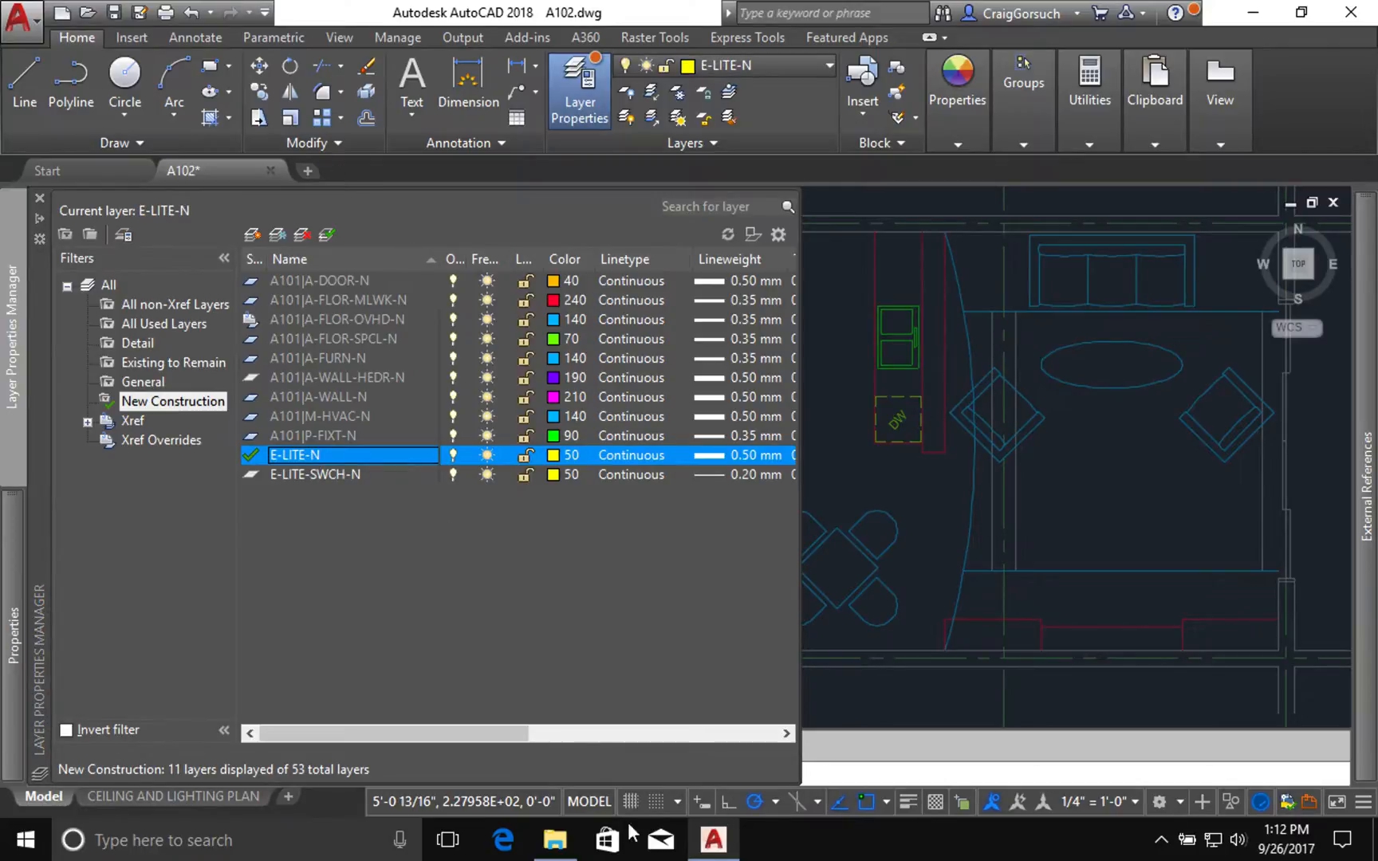
Switch to File Explorer and delete the backup file Switch Three-Way.bak from the Switches folder.
left_click(546, 843)
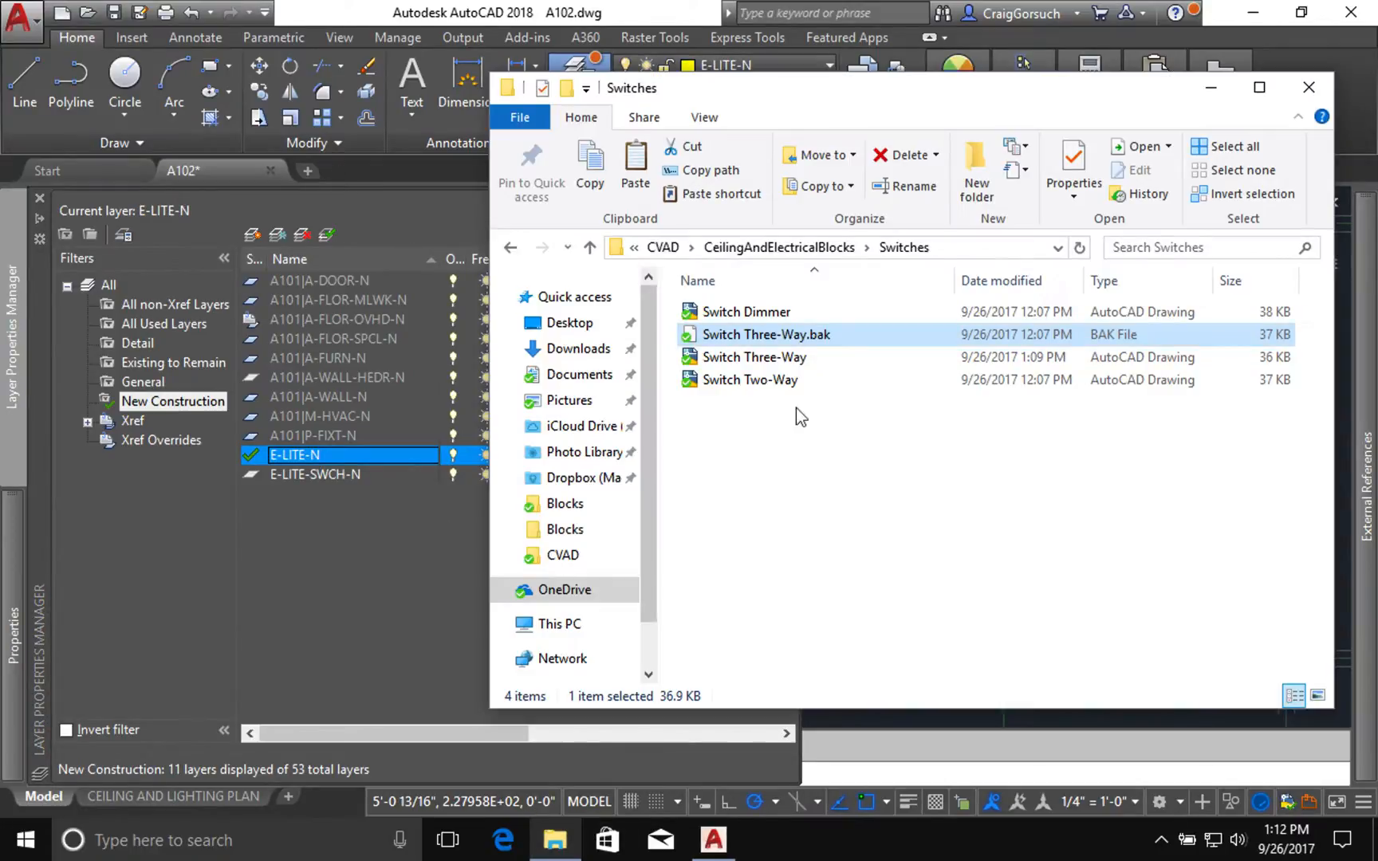
right_click(764, 335)
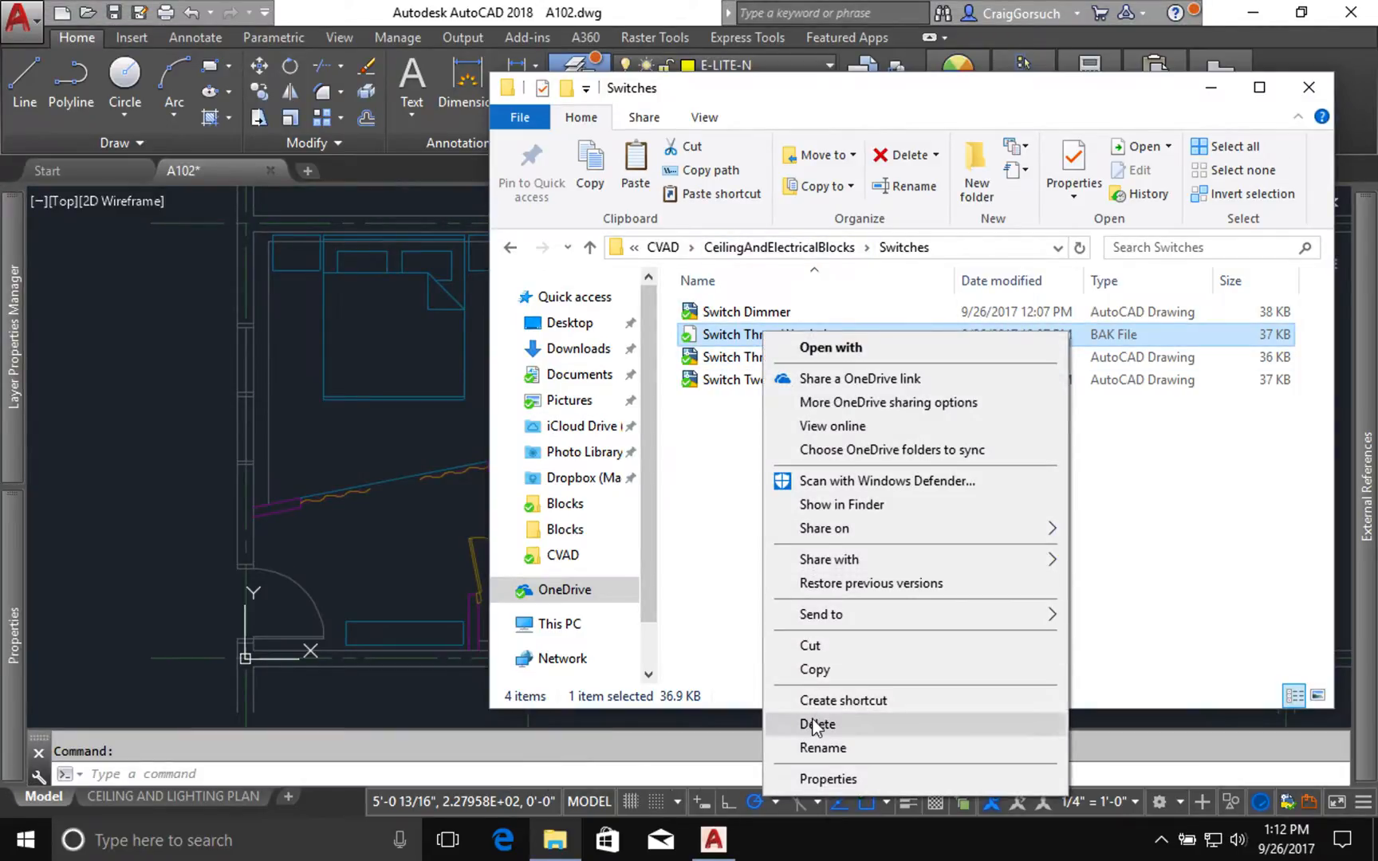
left_click(815, 724)
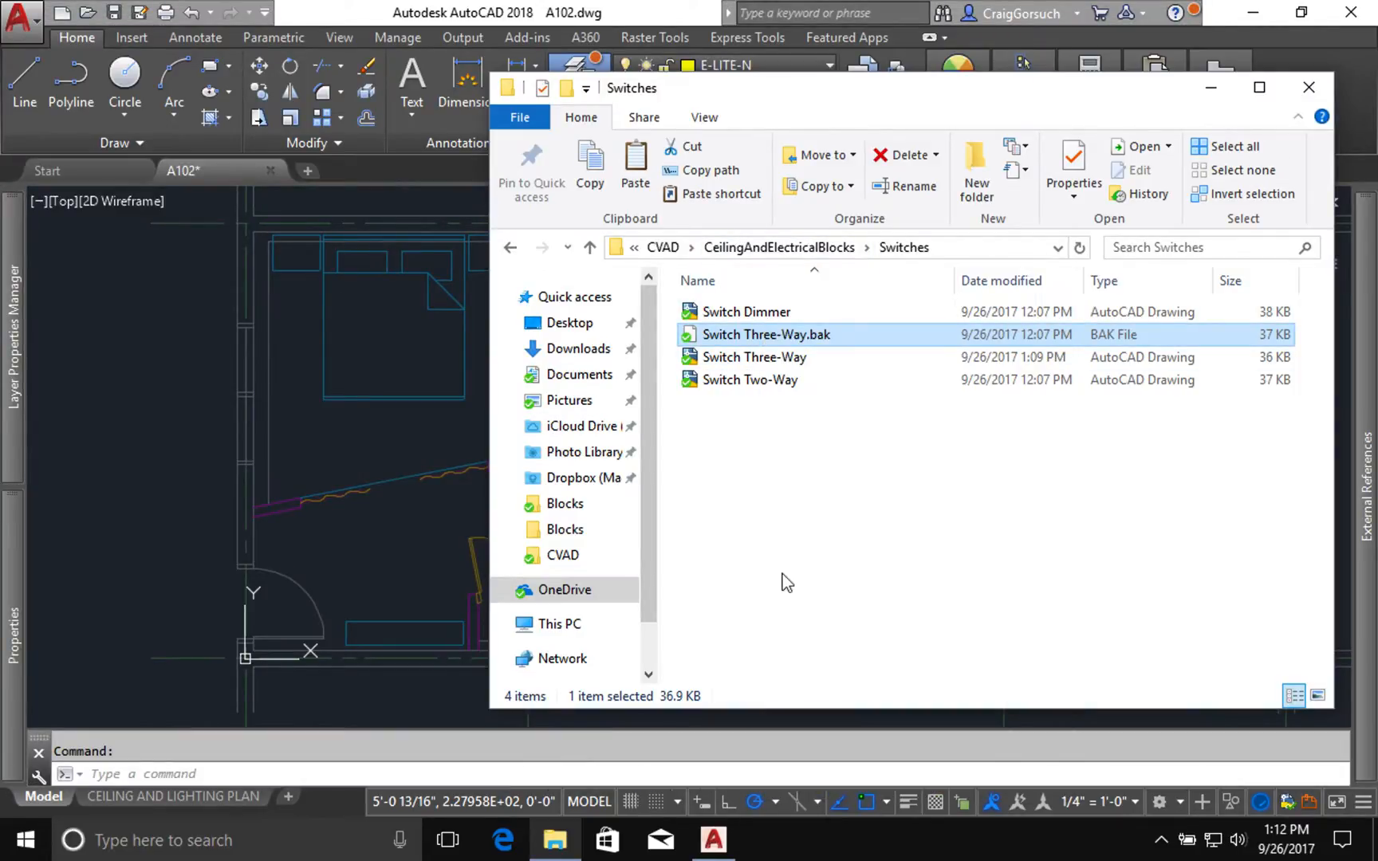
Insert the Ceiling Fan Plan drawing from the CeilingAndElectricalBlocks Lighting folder as a block over the bed, at scale 1 and rotation 0.
left_click(815, 250)
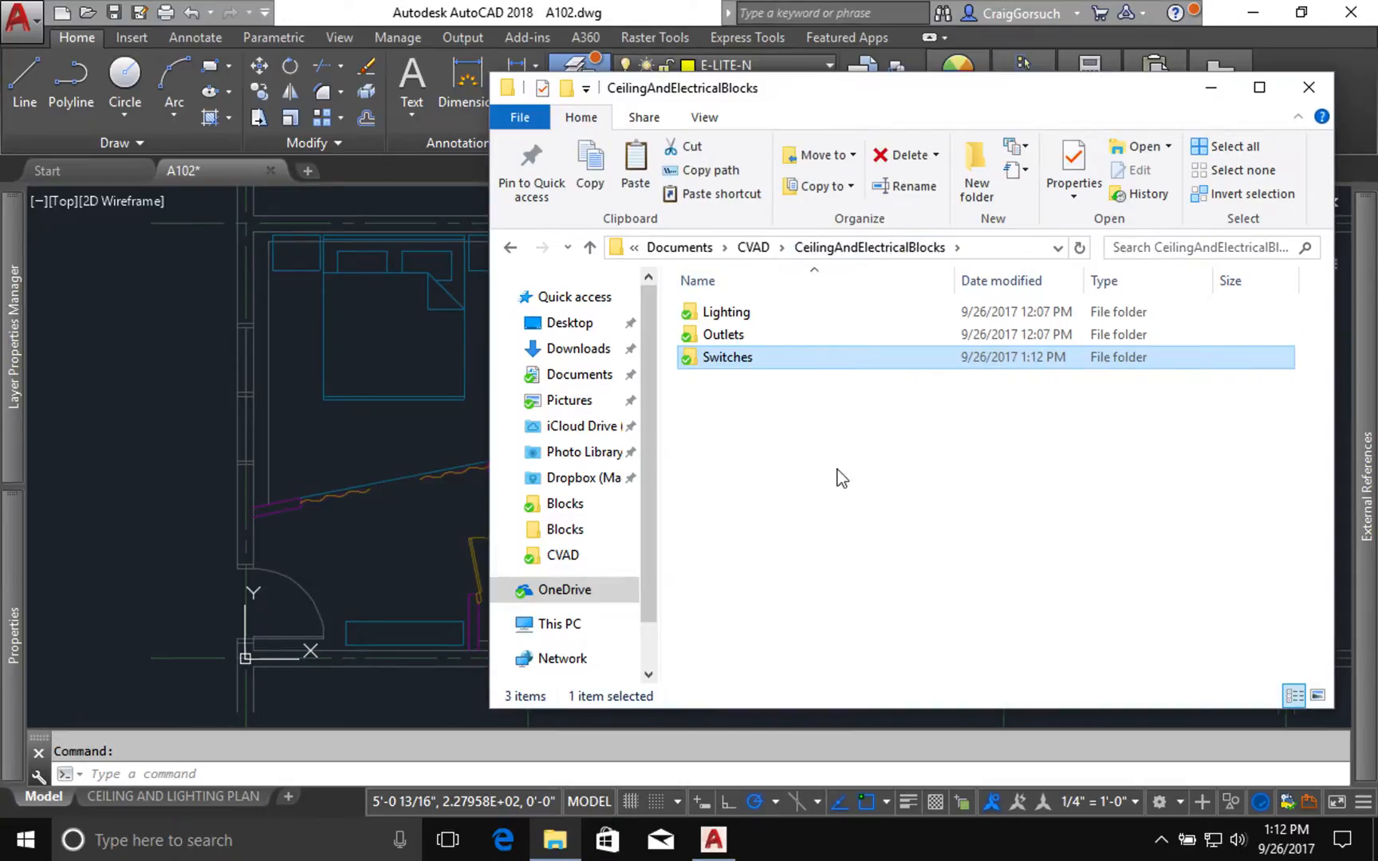
double_click(749, 313)
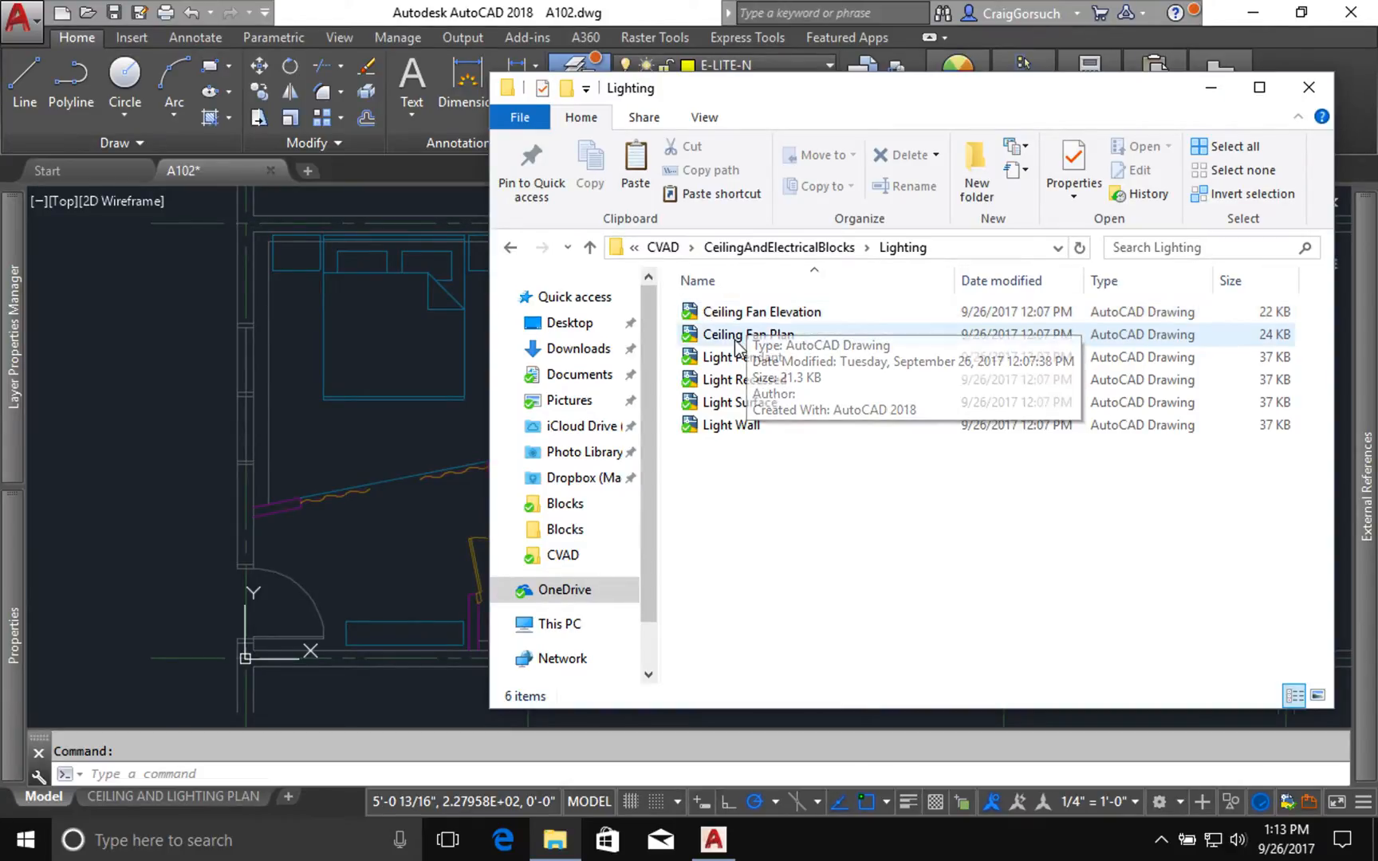
left_click(726, 338)
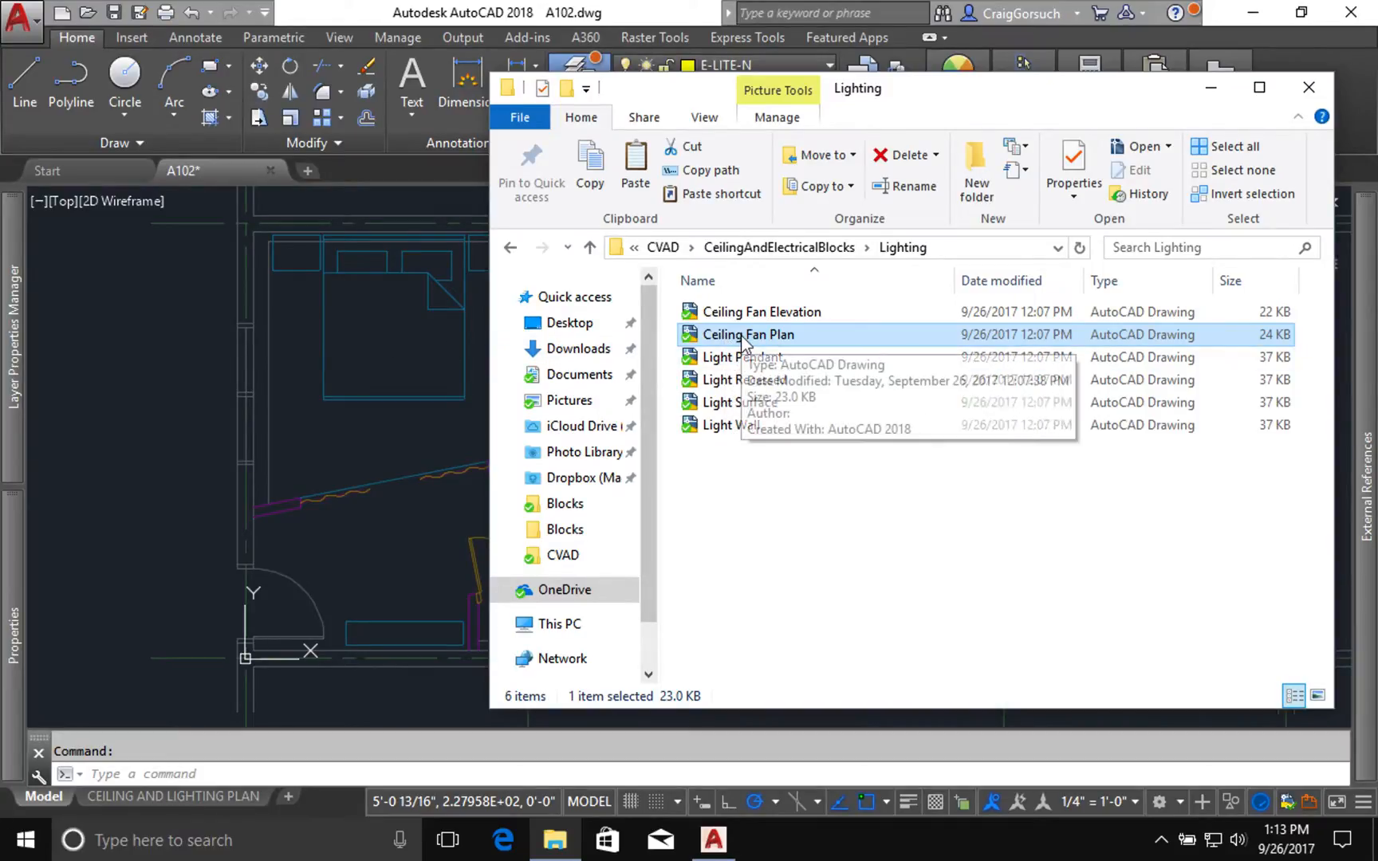
left_click_drag(739, 336, 406, 340)
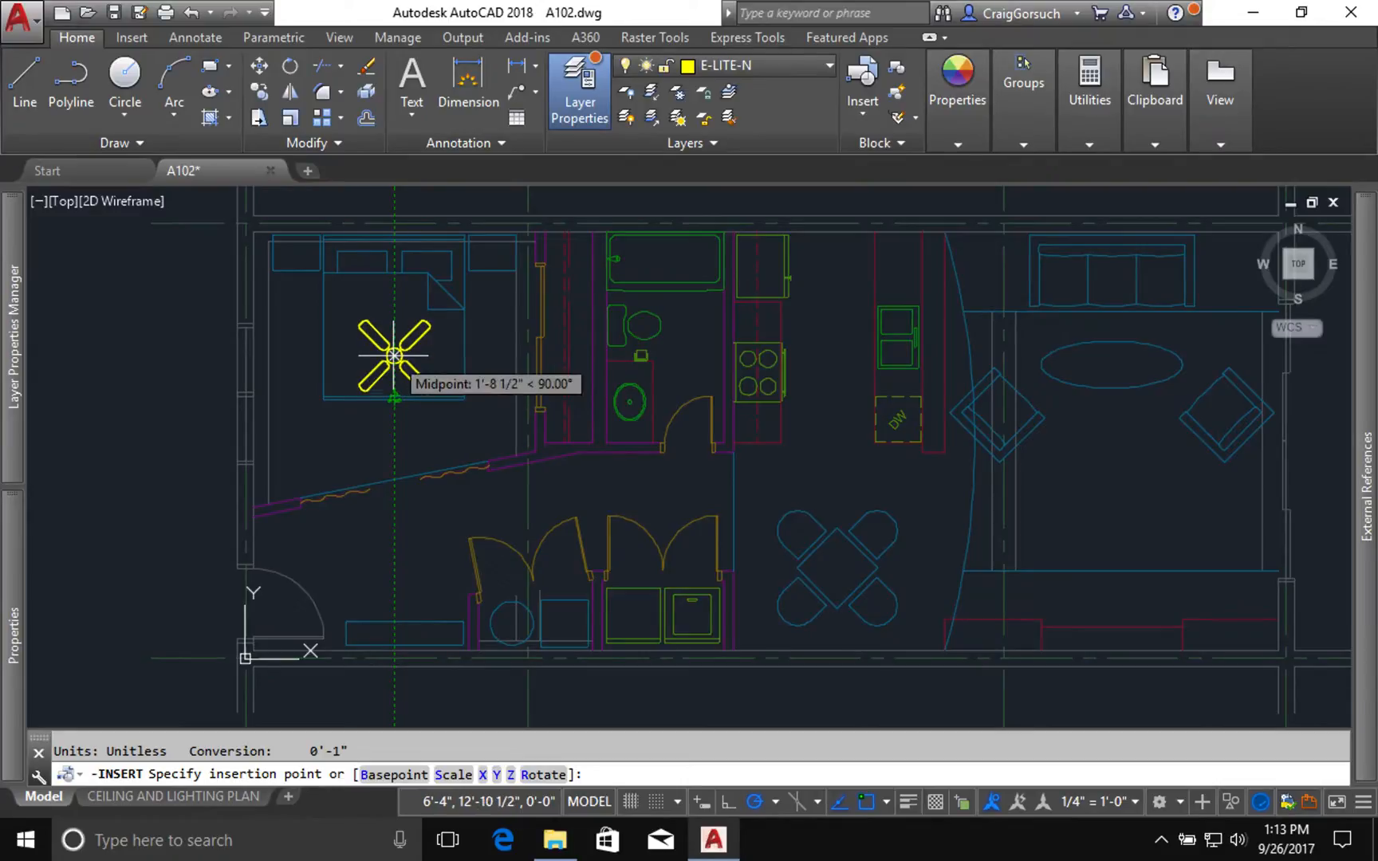
left_click(393, 362)
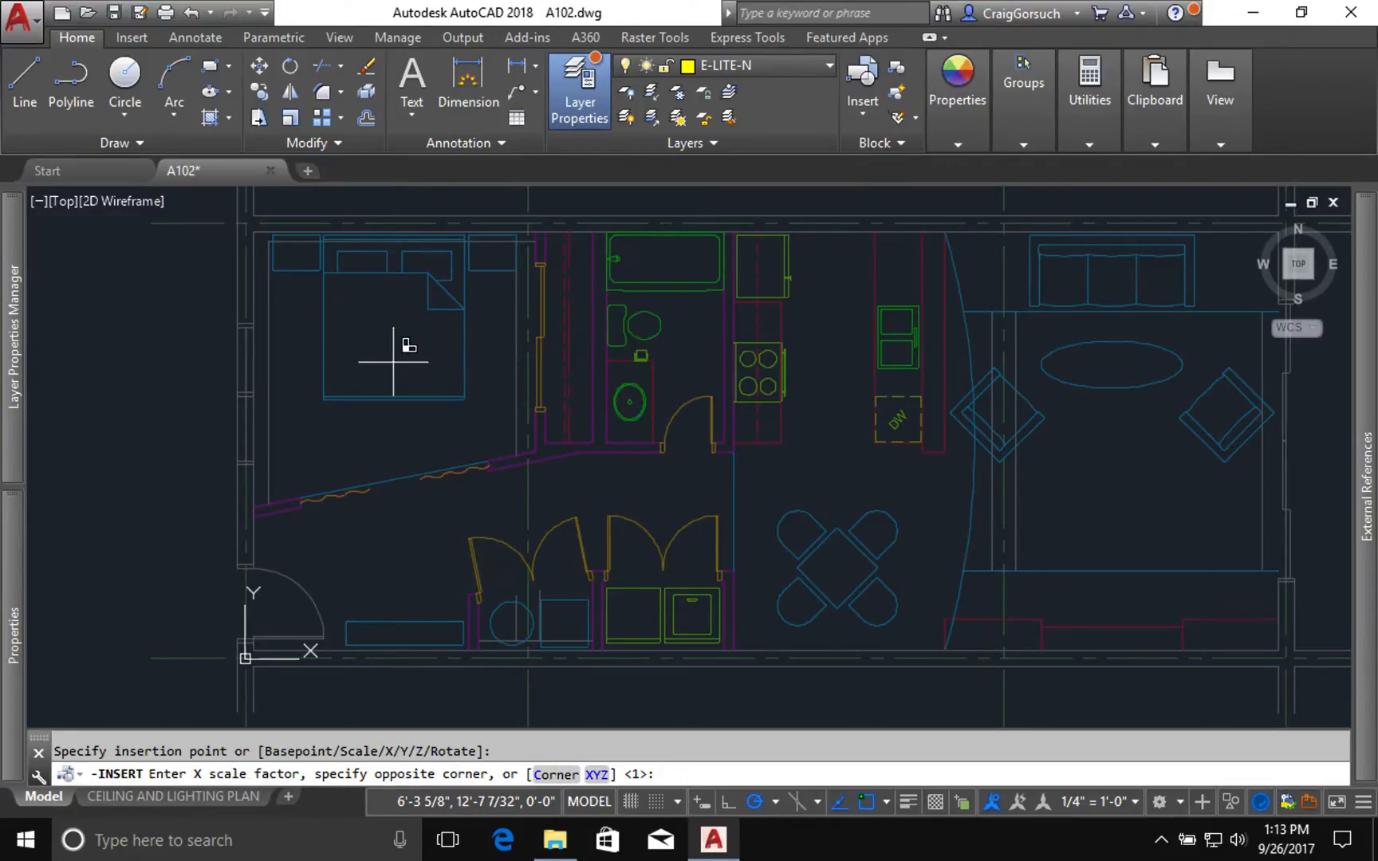
key("Return")
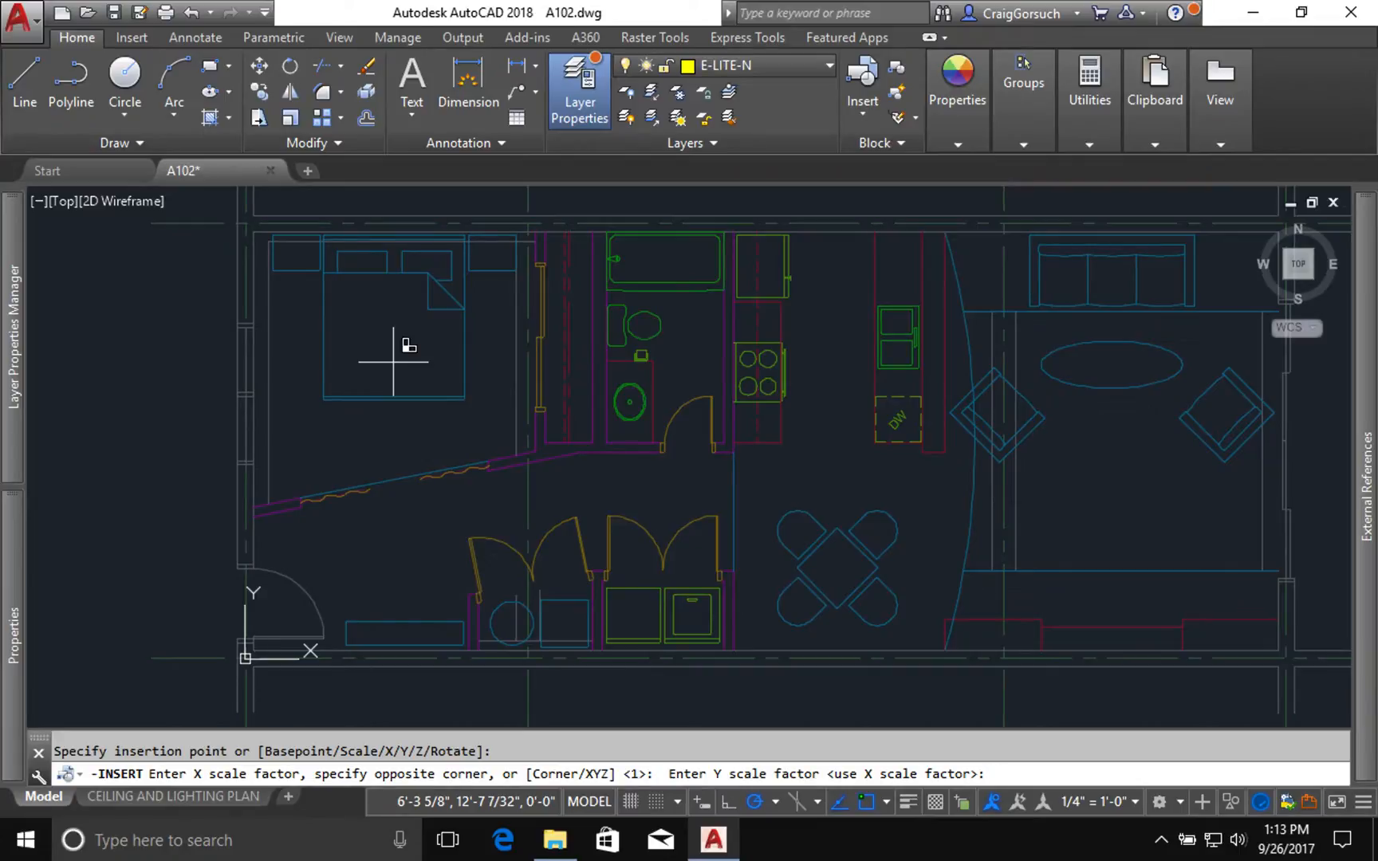
key("Return")
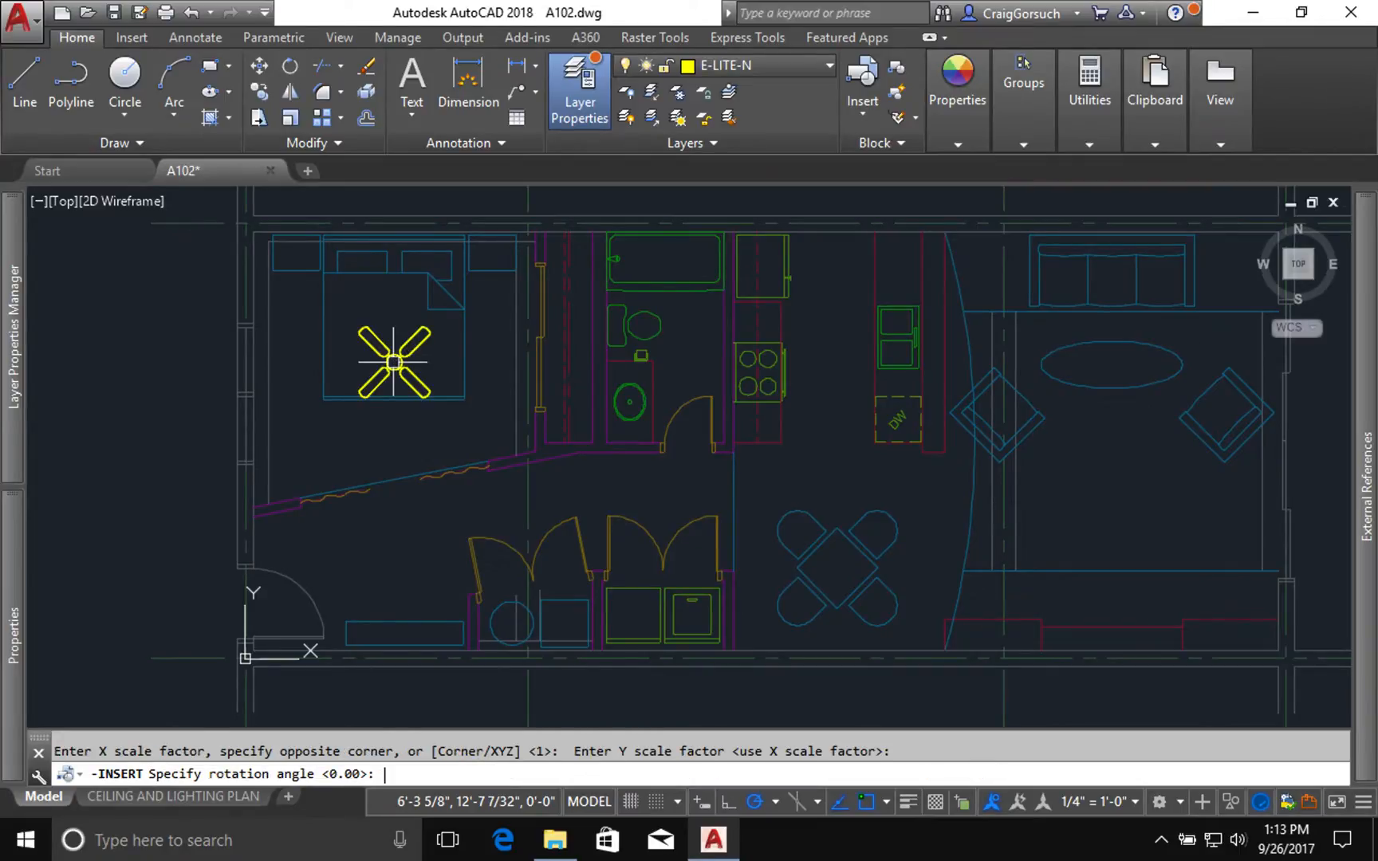
key("Escape")
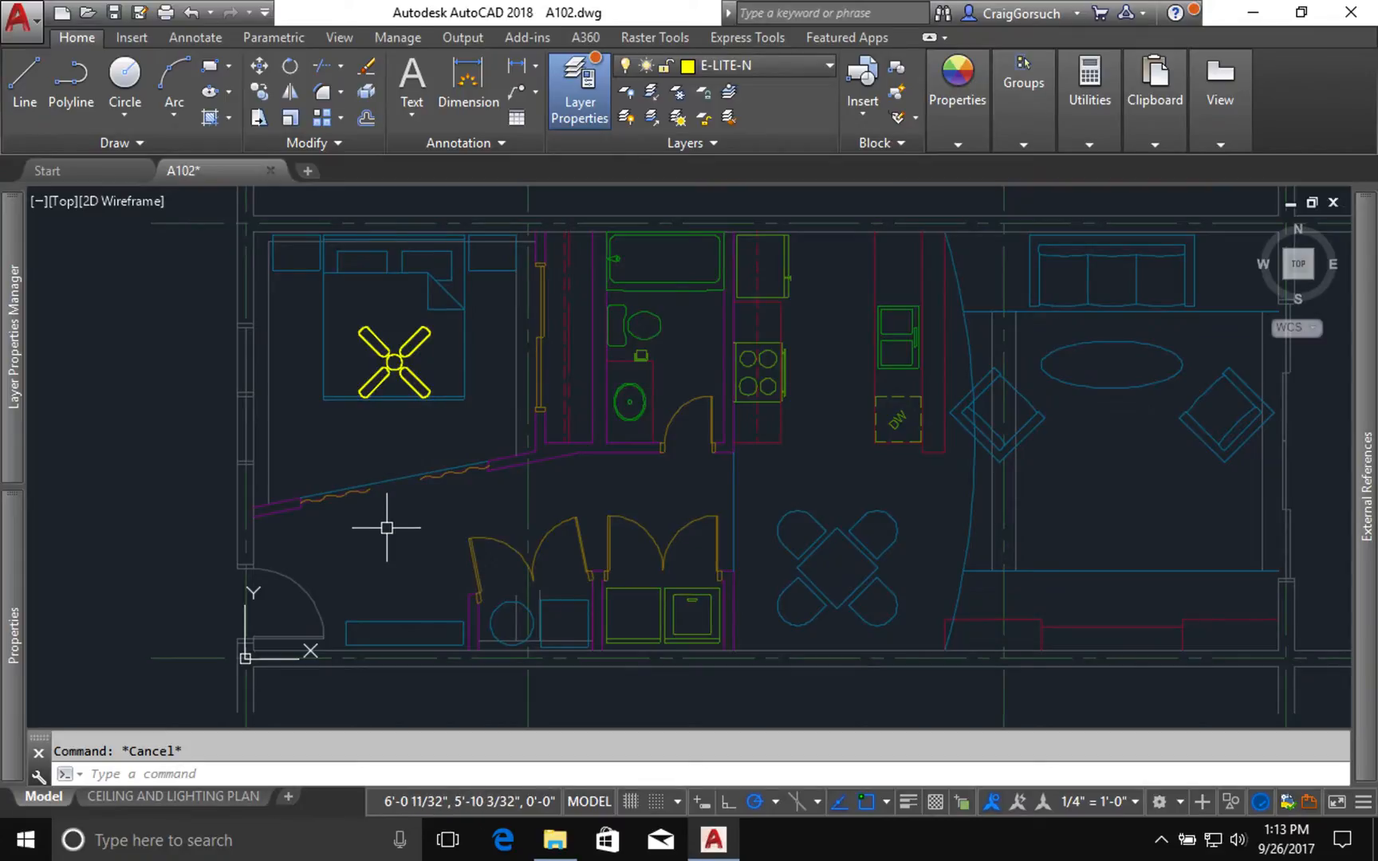
Insert the Light Recessed block from the Lighting folder into the bathroom beside the toilet, at scale 1 and rotation 0.
left_click(552, 843)
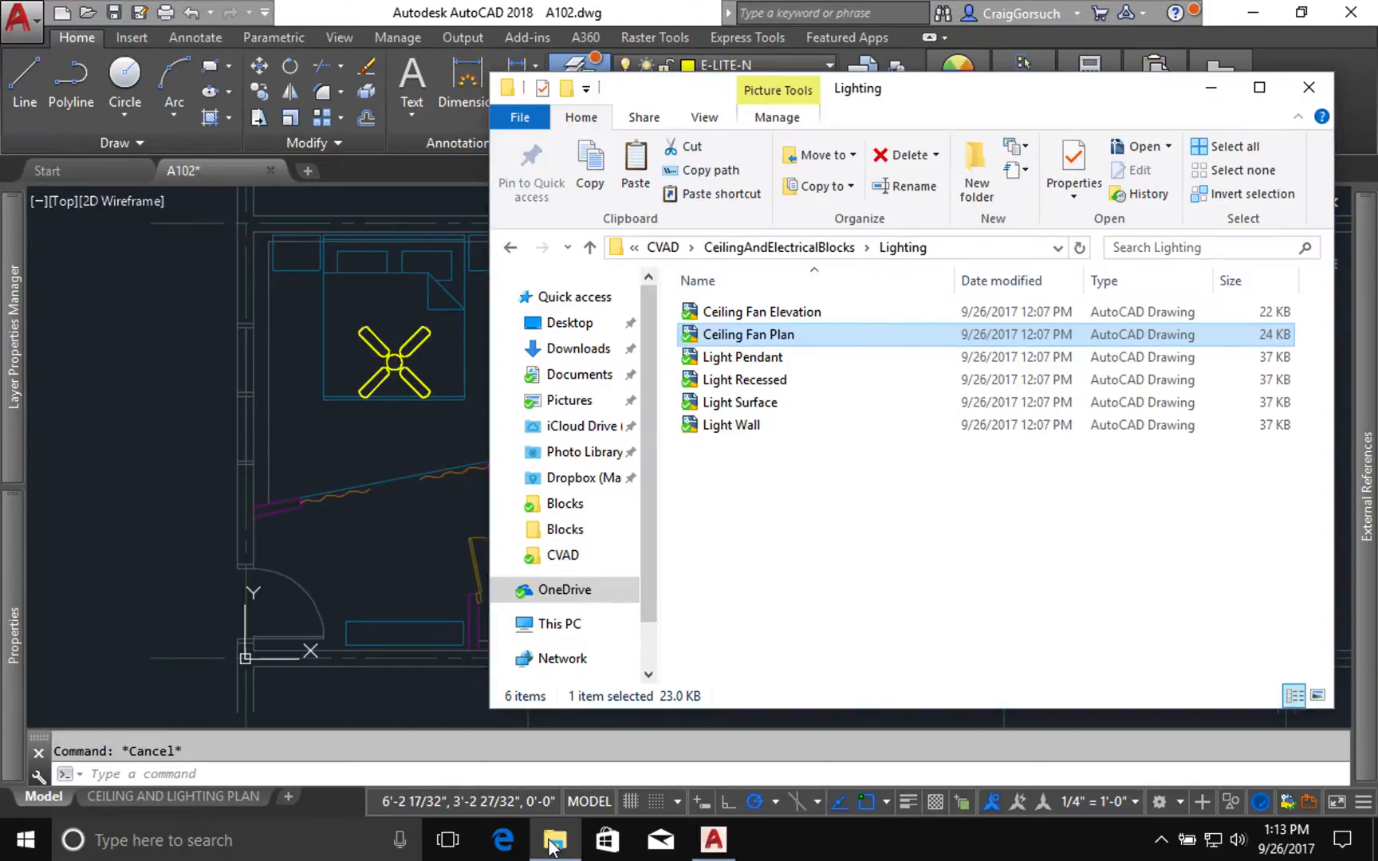
left_click(763, 359)
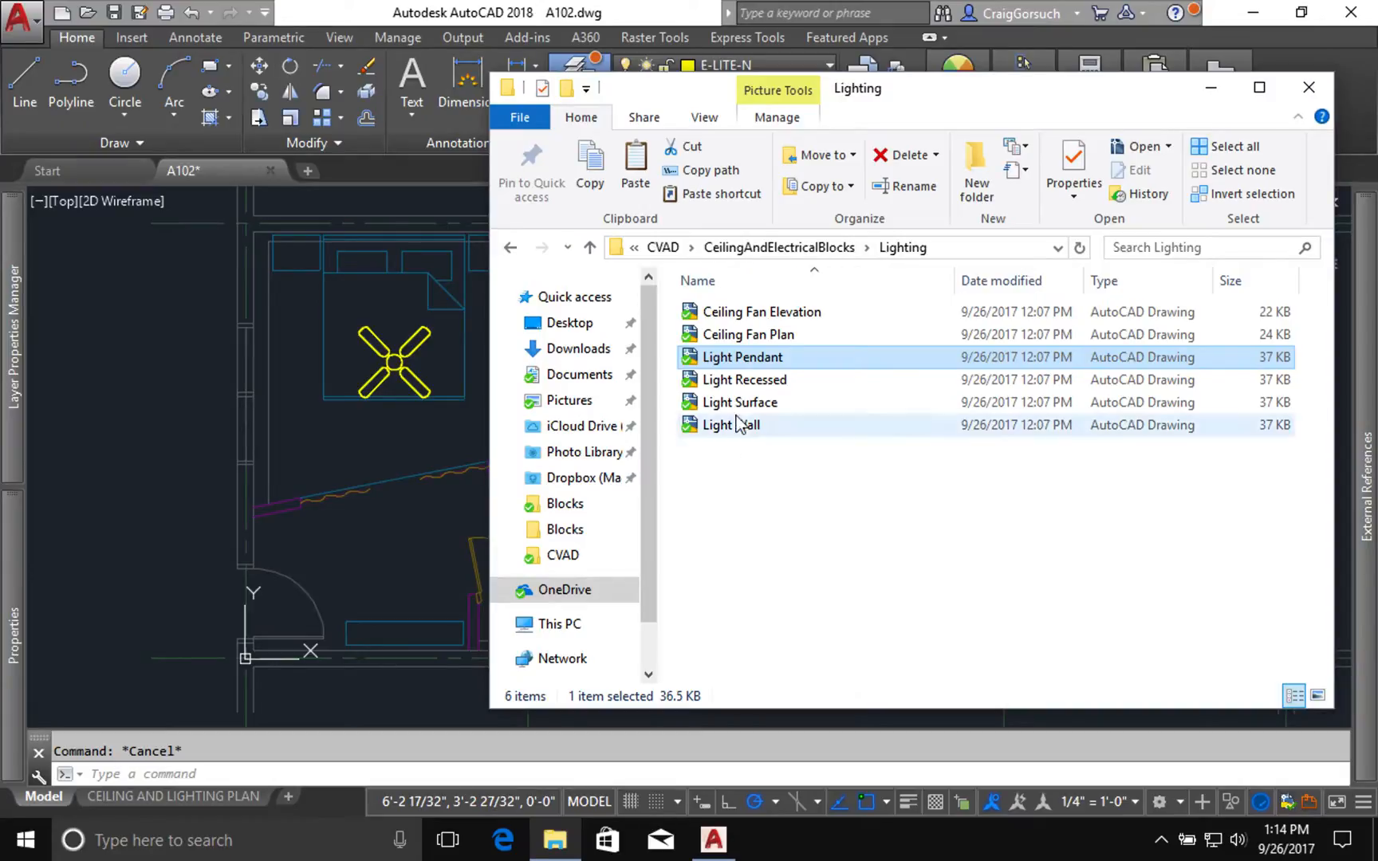
left_click(759, 385)
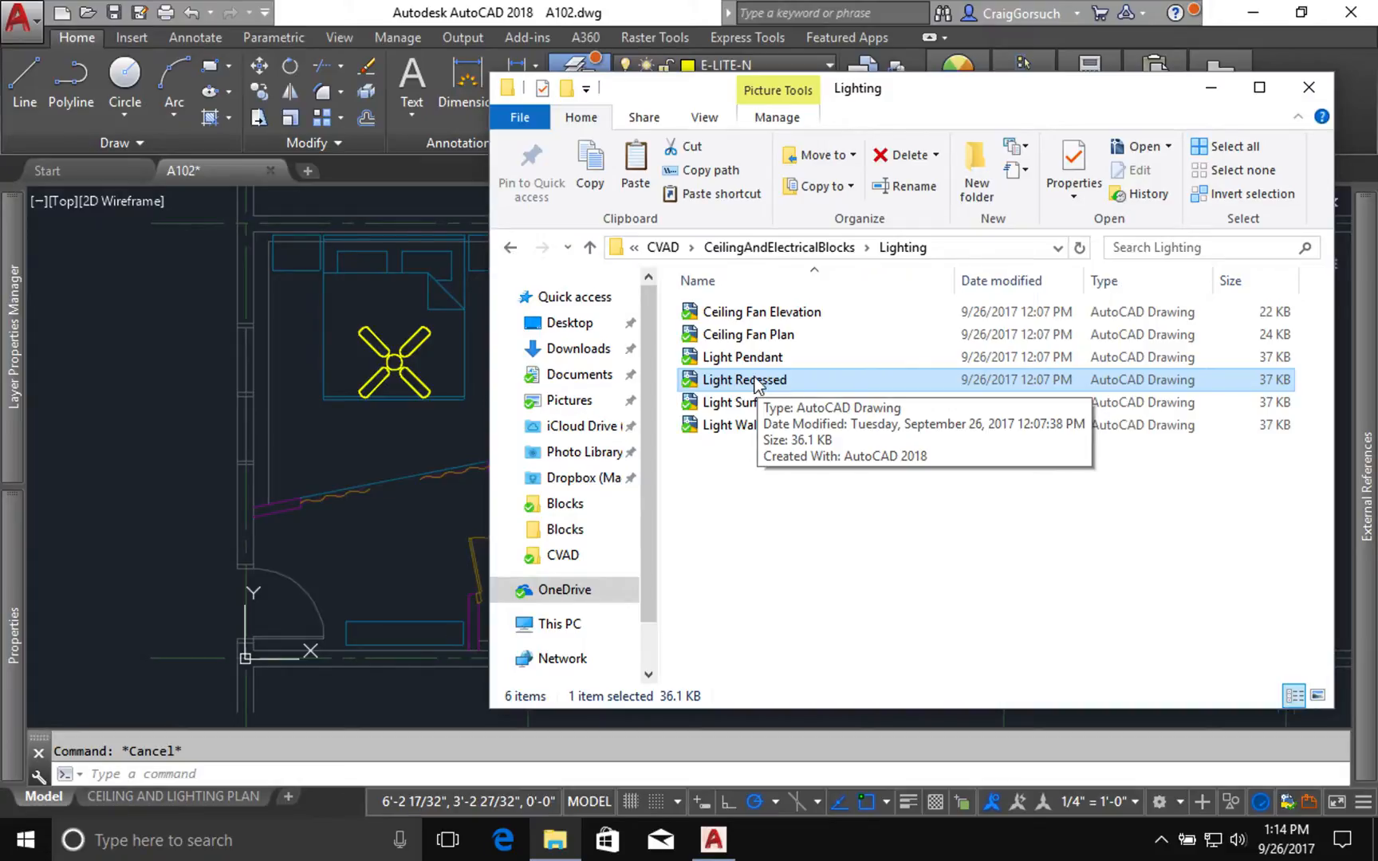
mouse_move(749, 388)
left_mouse_down()
mouse_move(677, 394)
mouse_move(378, 517)
left_mouse_up()
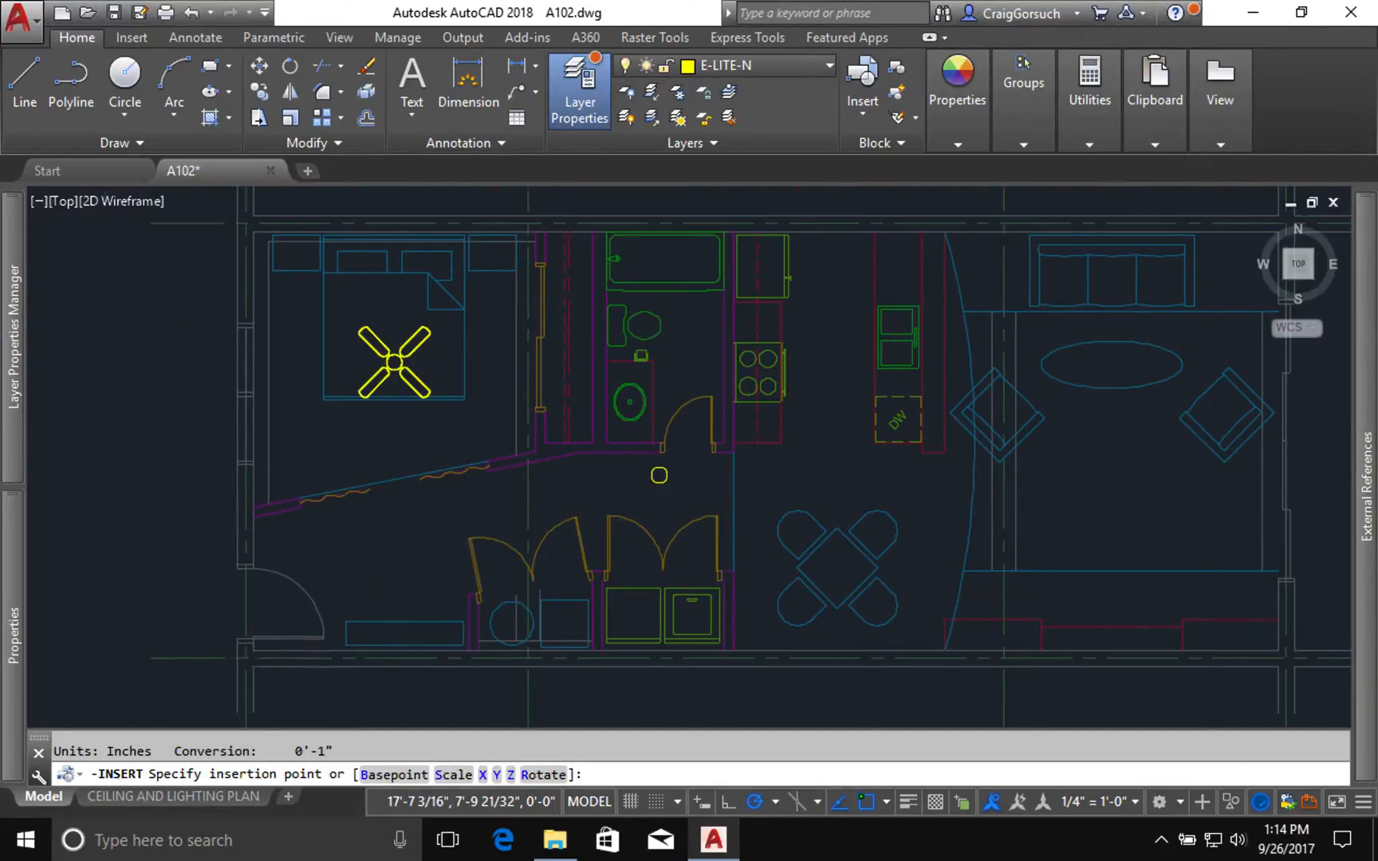
scroll(674, 461, "up", 2)
middle_click_drag(741, 218, 733, 396)
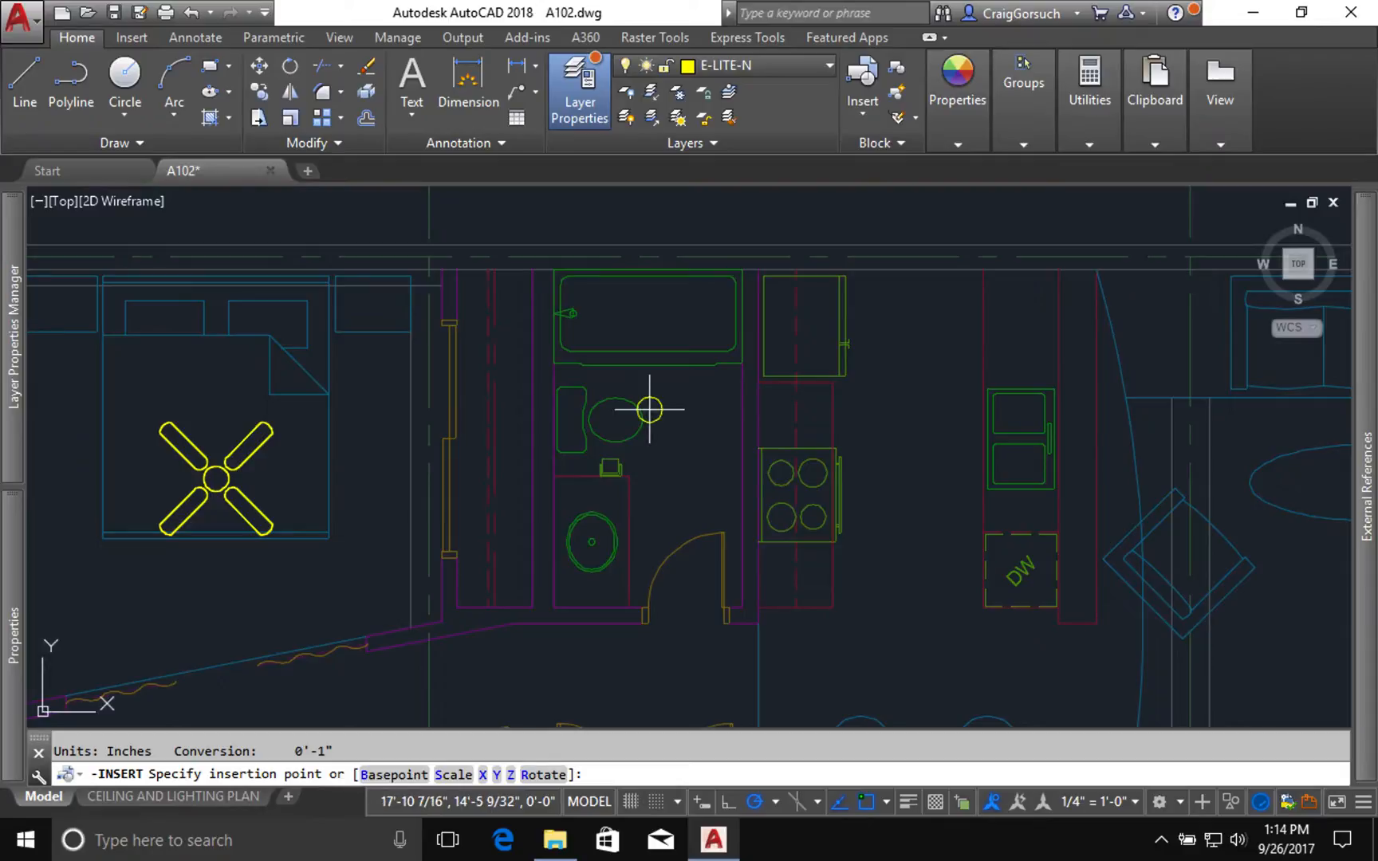
left_click(689, 430)
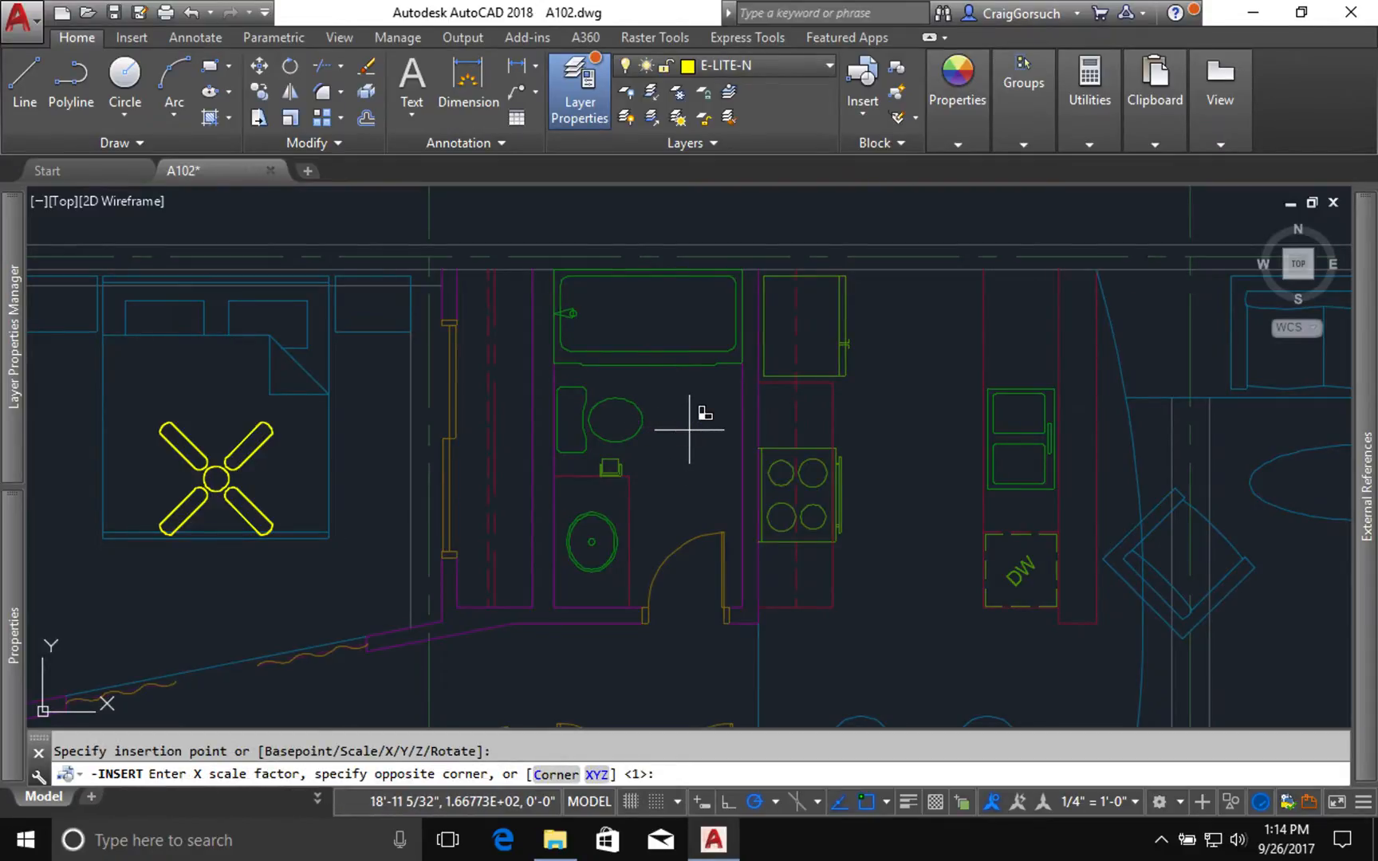
key("Return")
key("Return")
key("Return")
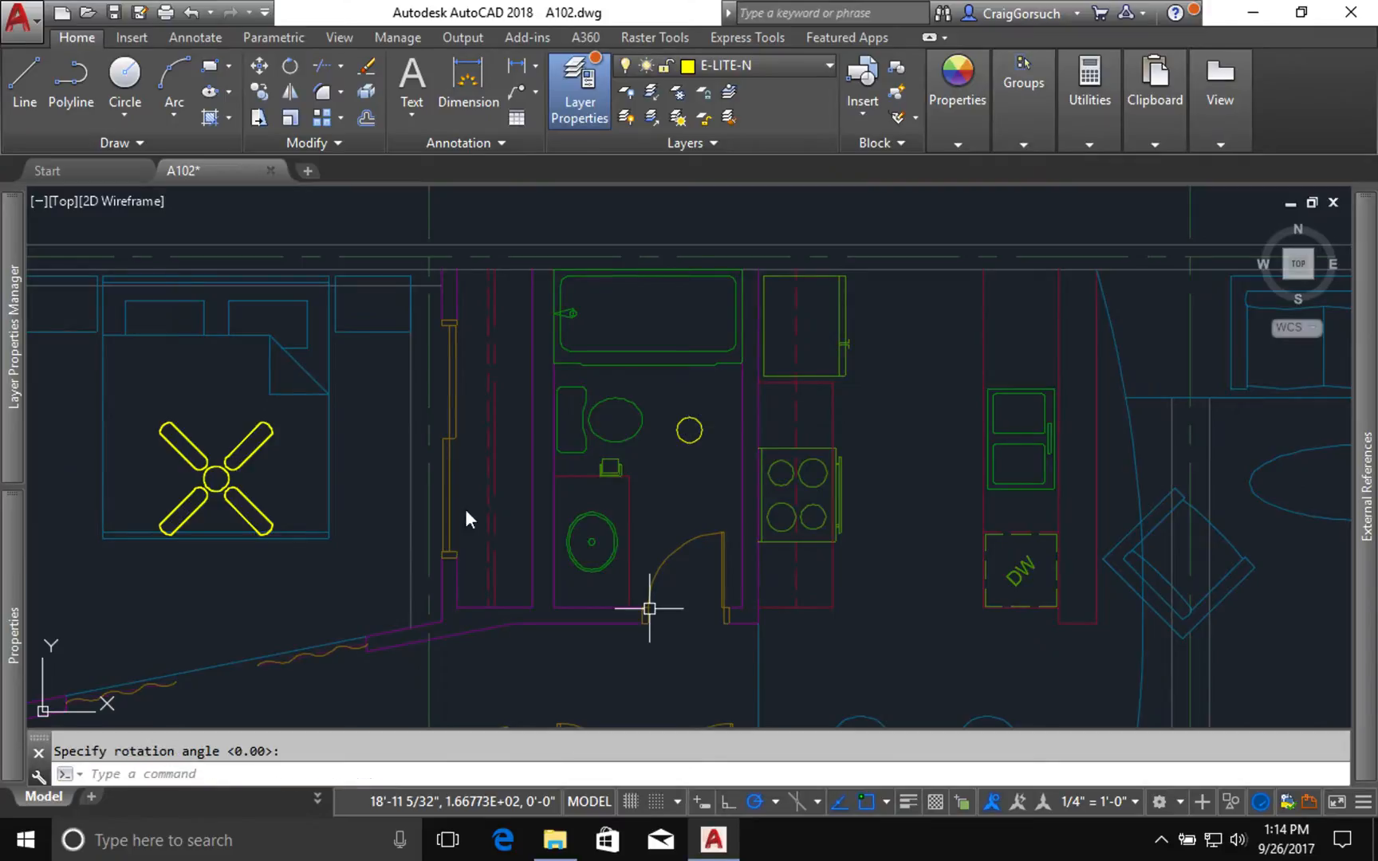
Insert the Light Surface drawing from the Lighting folder as a block near the living area's coffee table, at scale 1 and rotation 0.
mouse_move(562, 844)
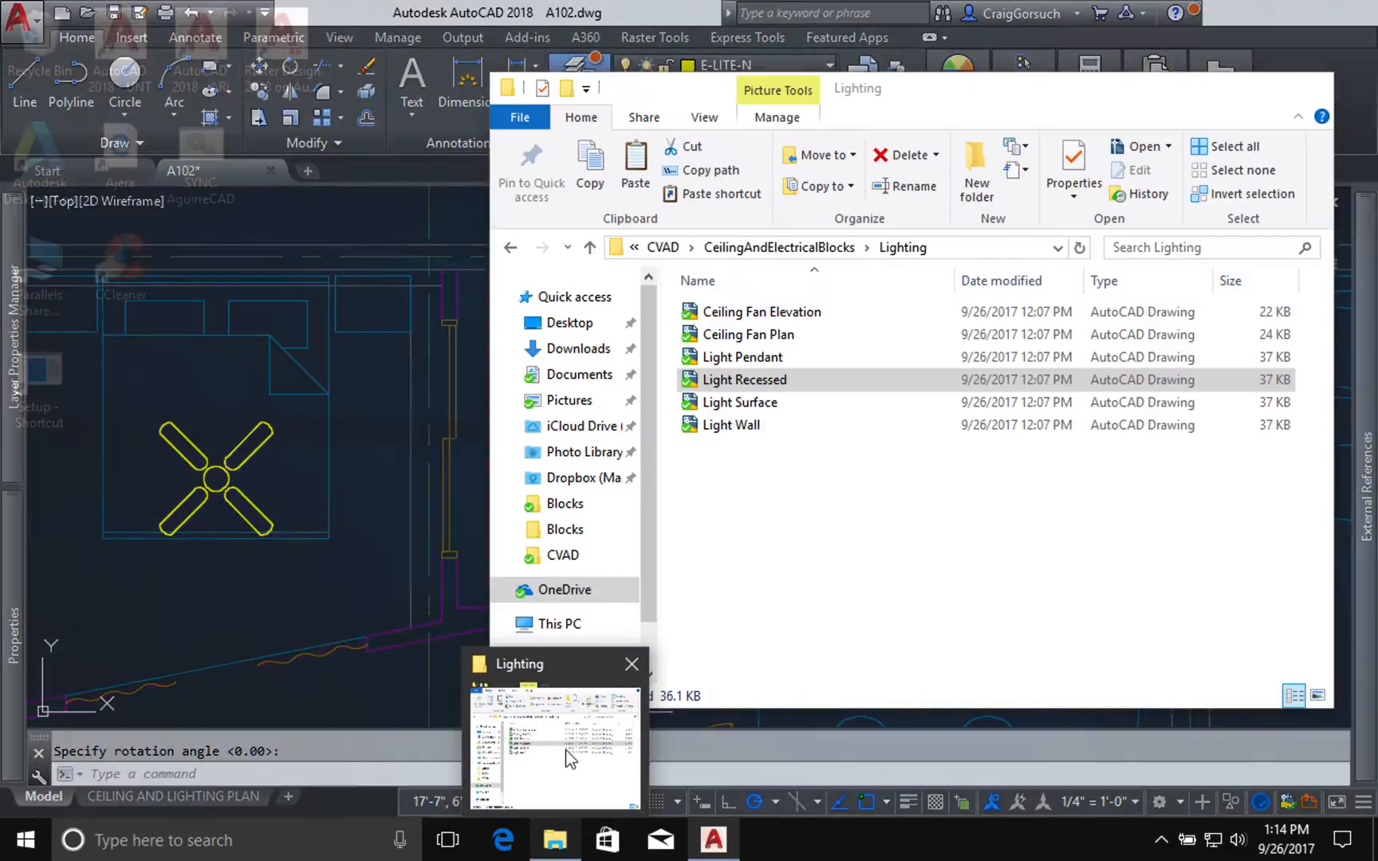
left_click(566, 767)
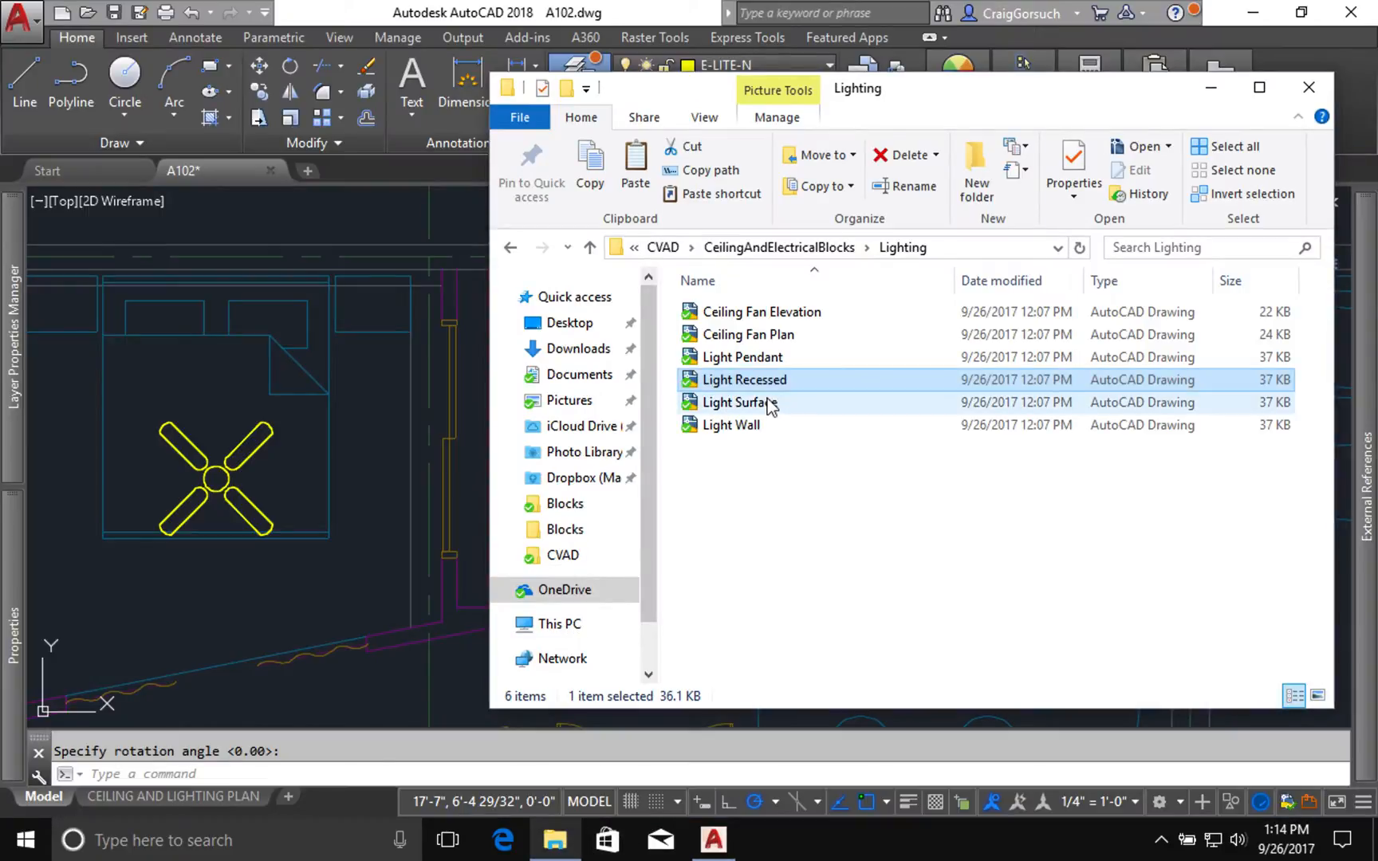
left_click(761, 403)
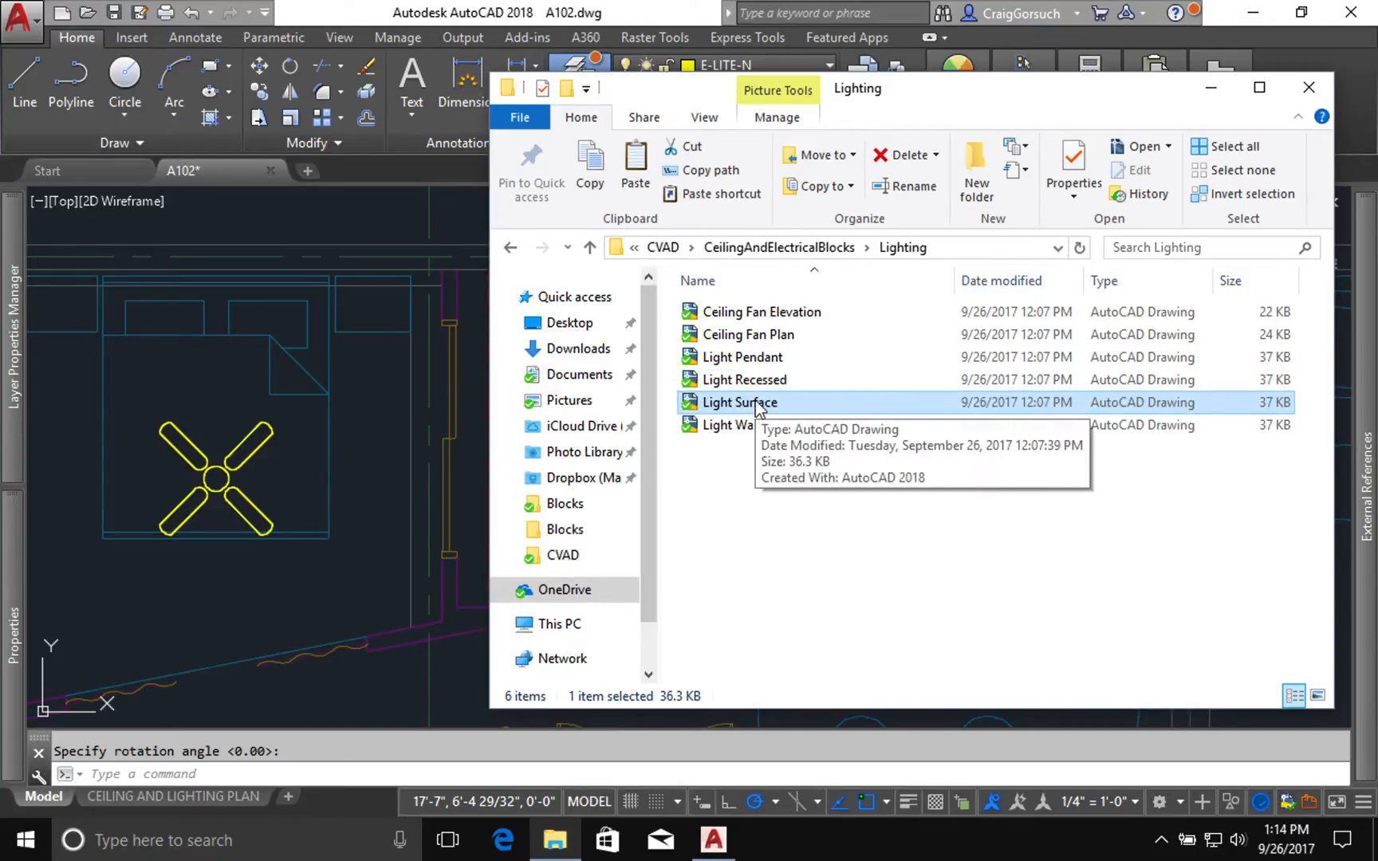
left_click_drag(758, 406, 434, 539)
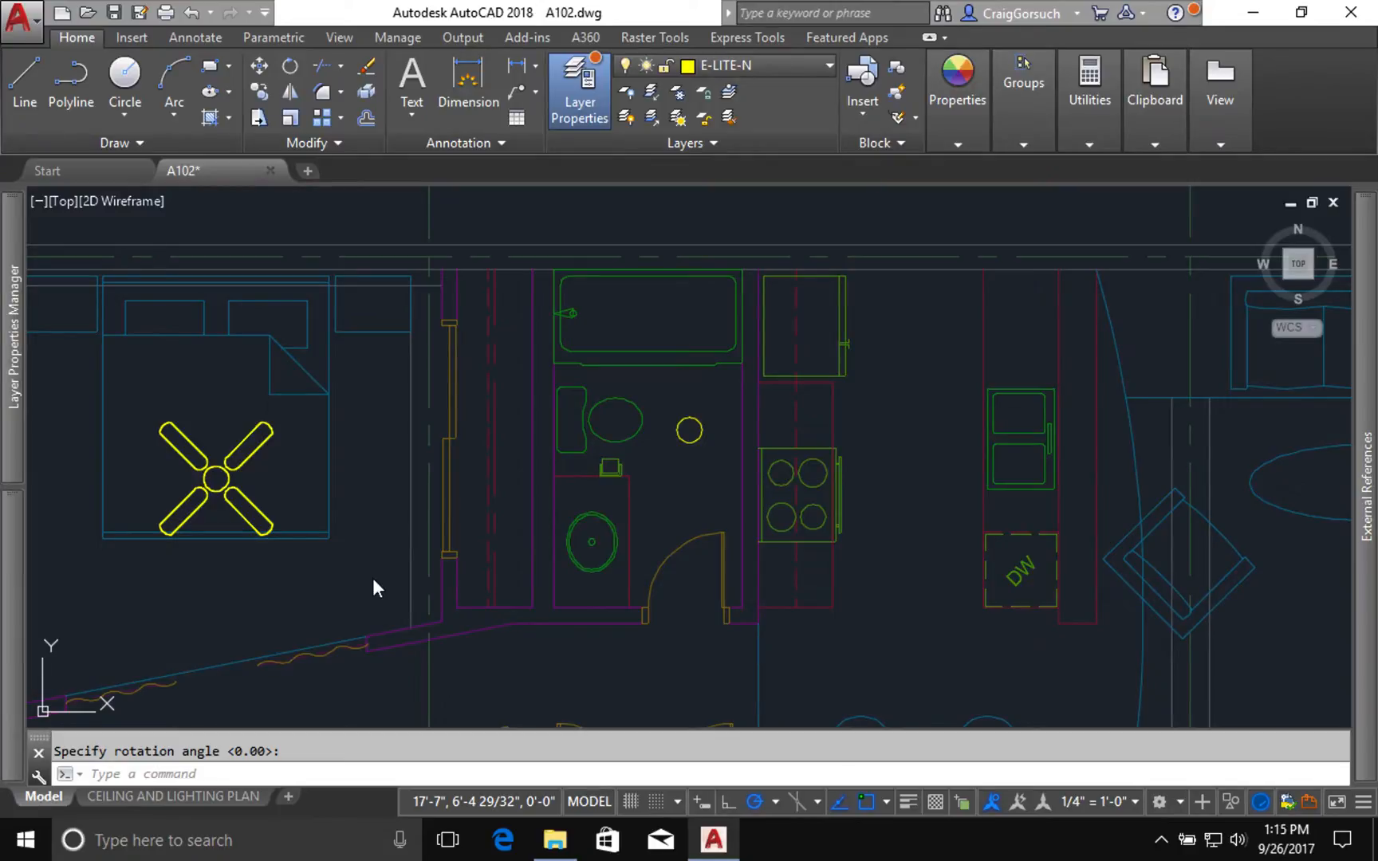
key("Return")
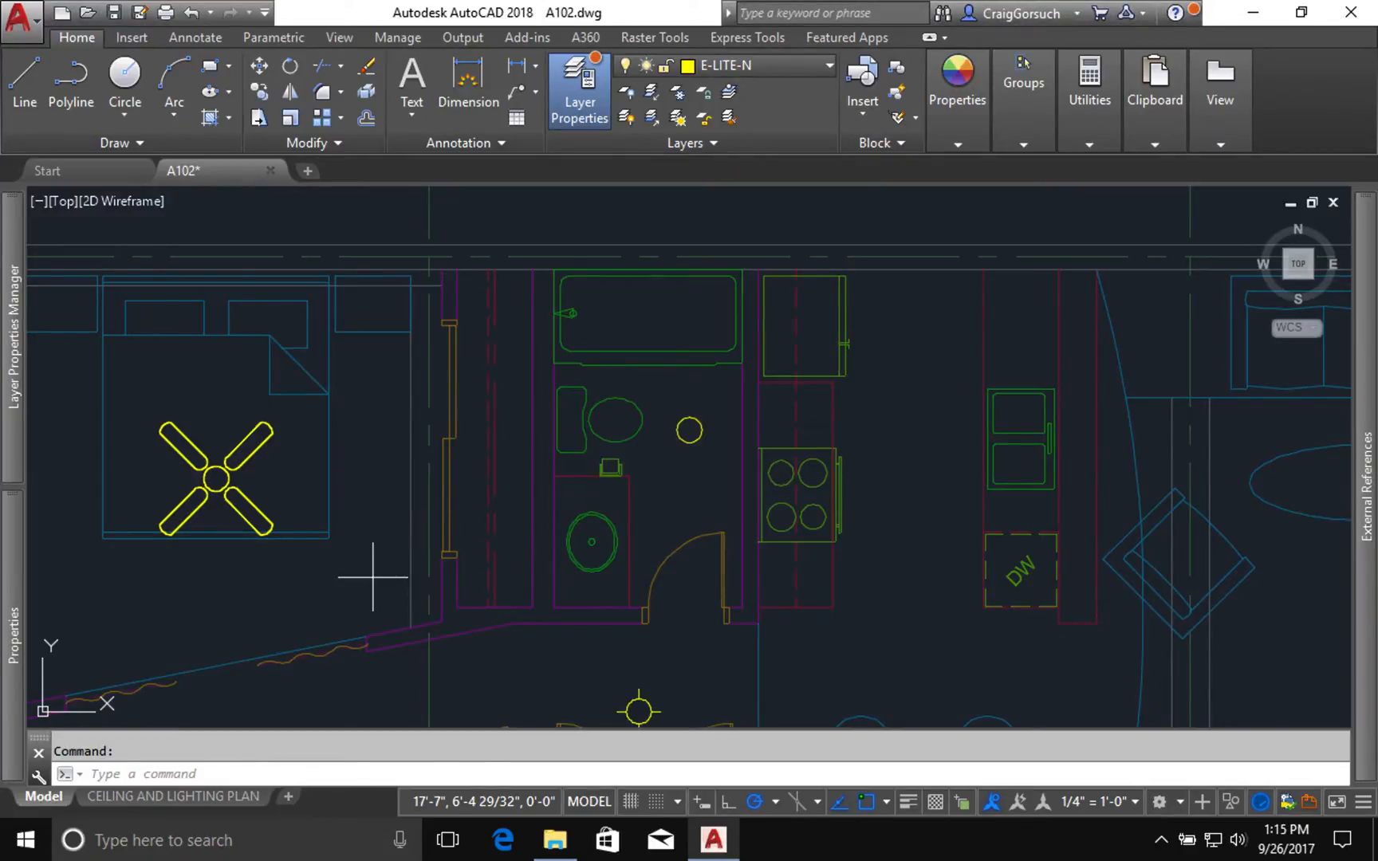
key("Return")
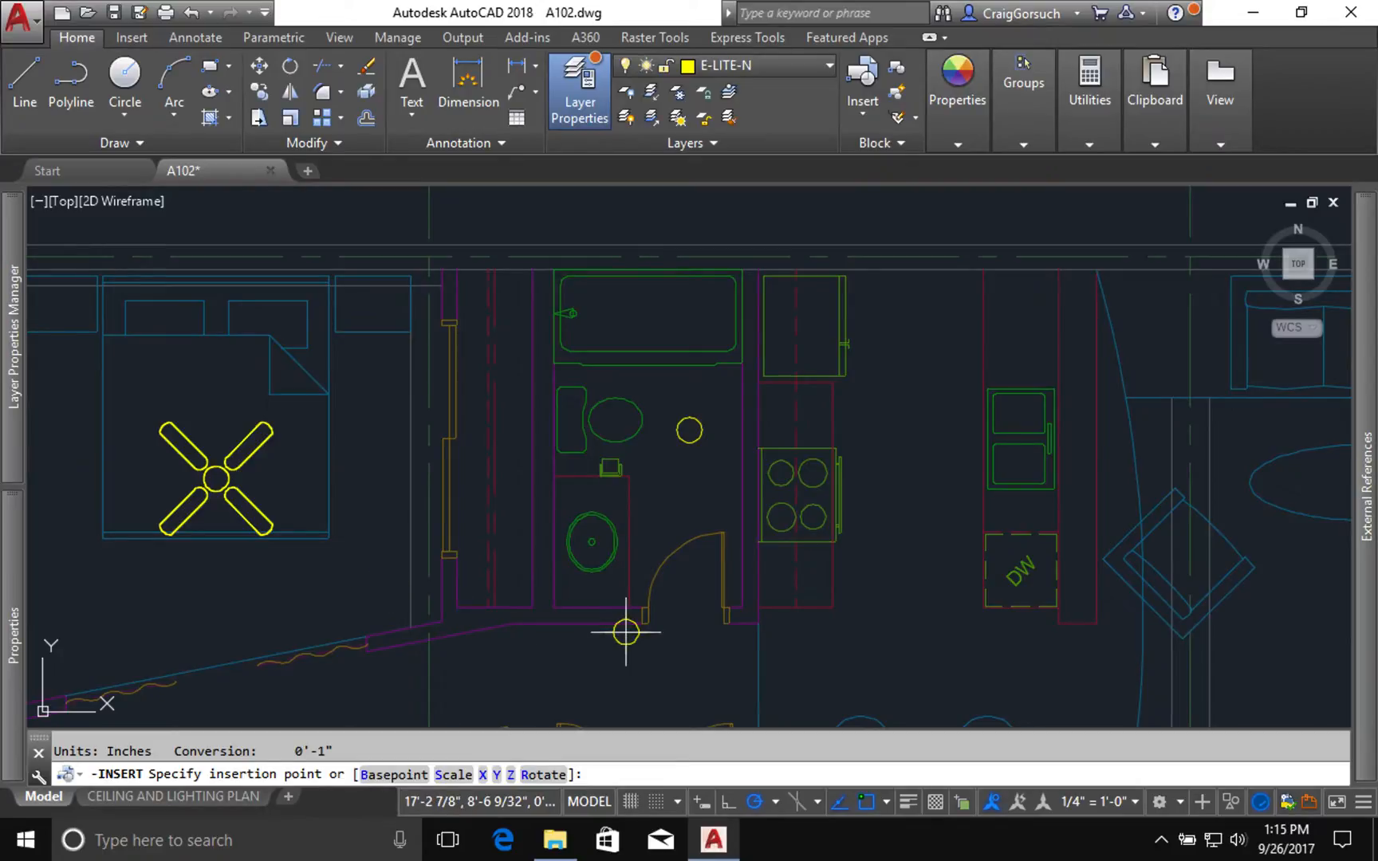
middle_click_drag(624, 631, 618, 519)
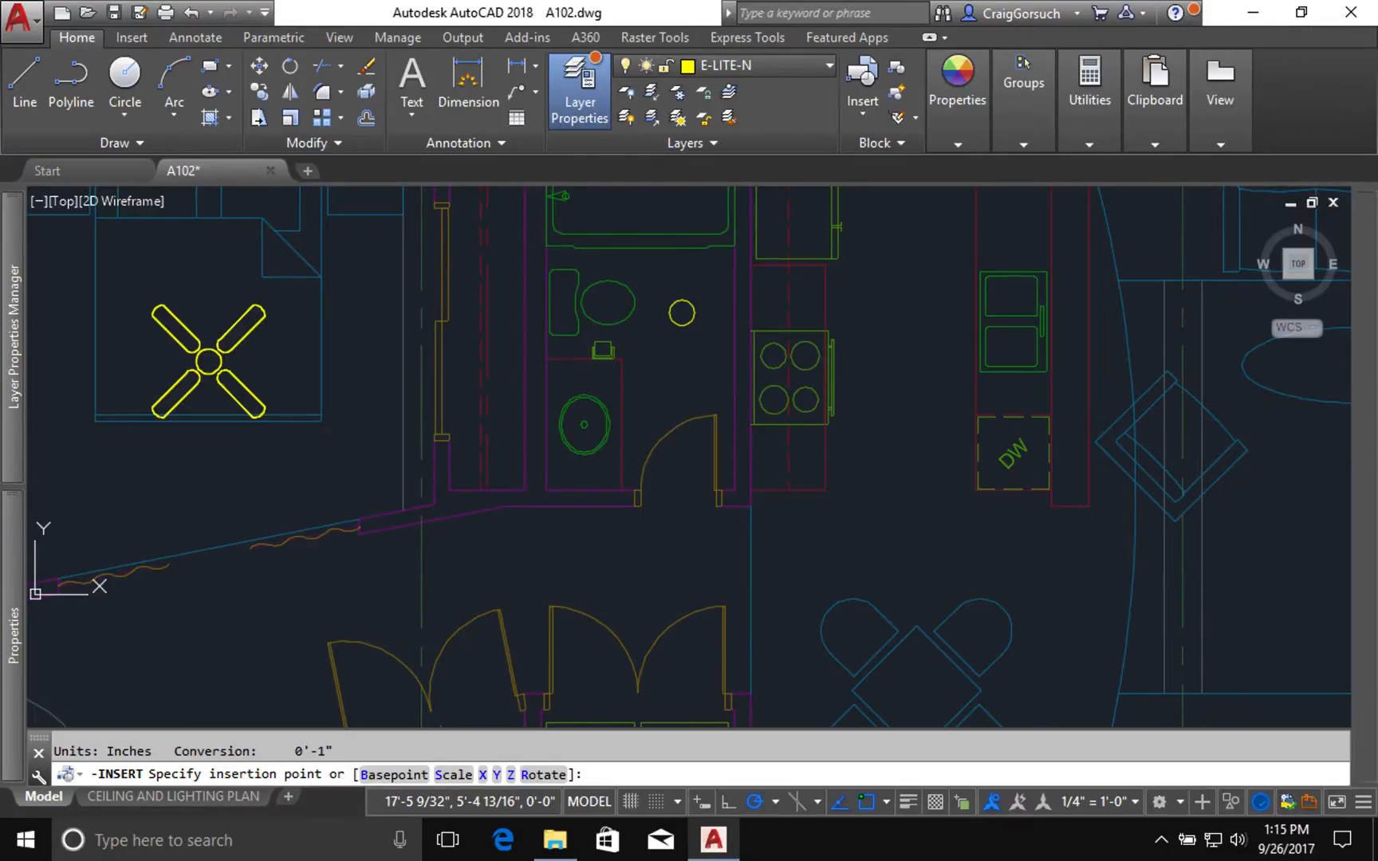
middle_click_drag(900, 516, 376, 559)
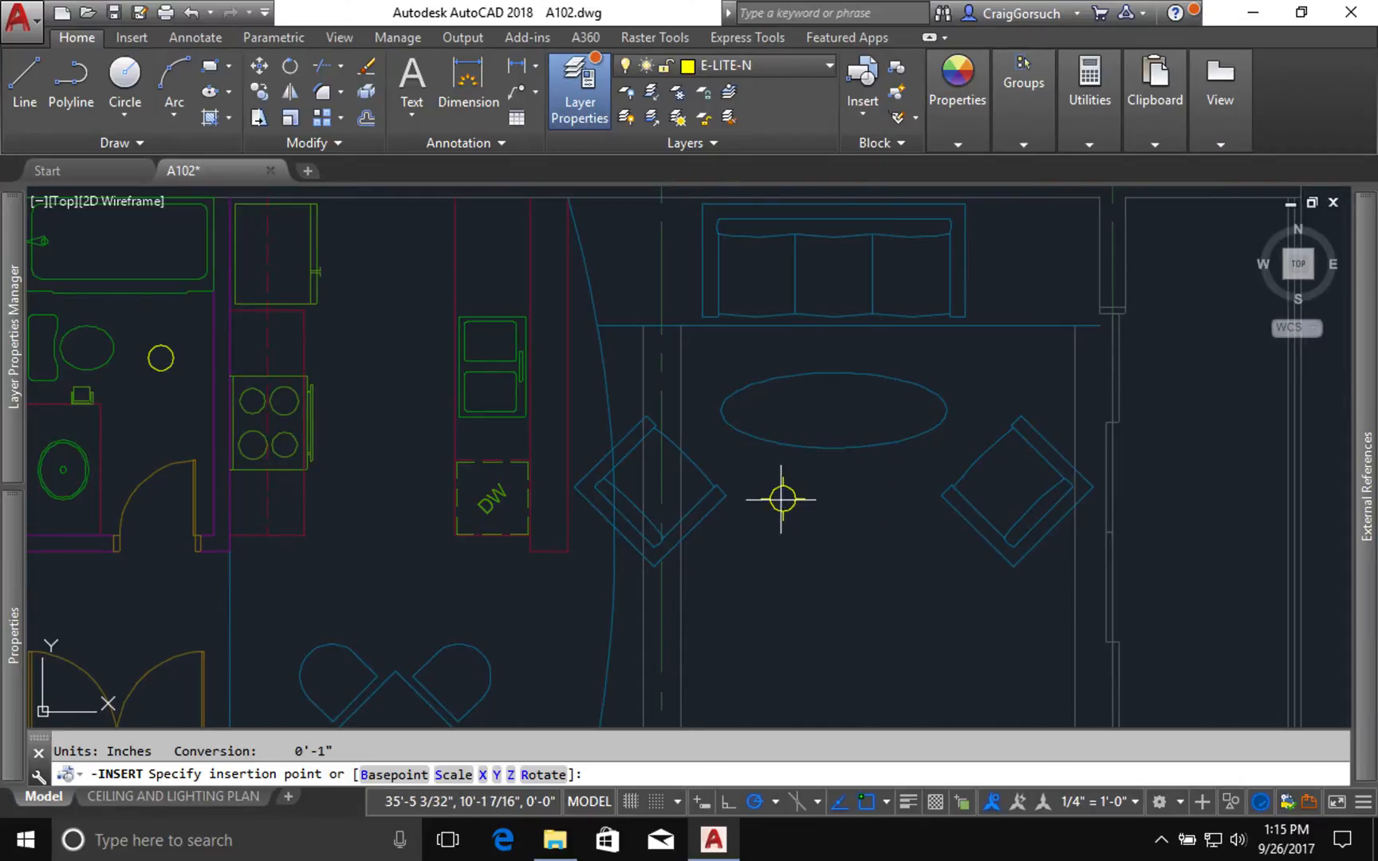
middle_click_drag(782, 500, 791, 433)
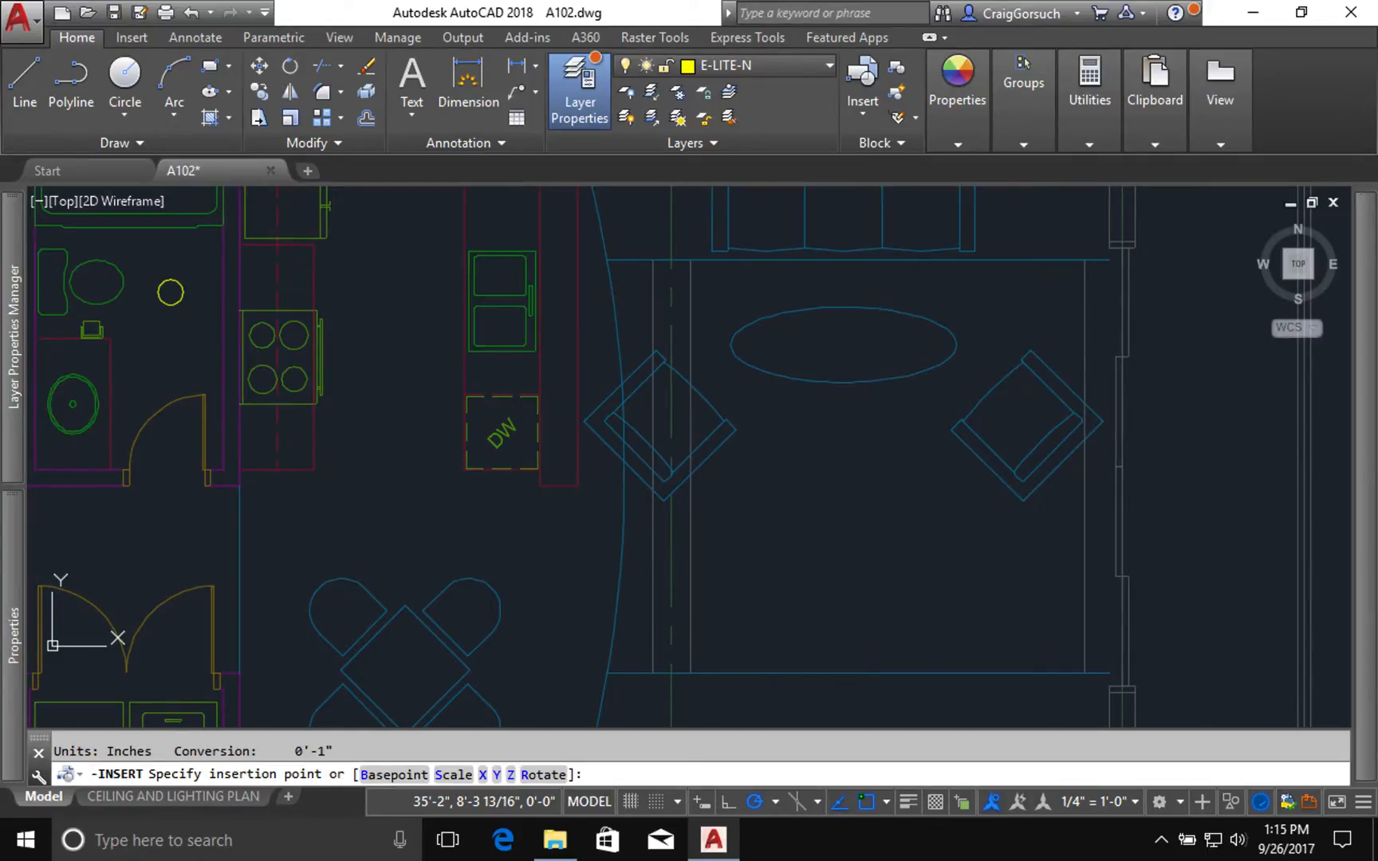
left_click(794, 488)
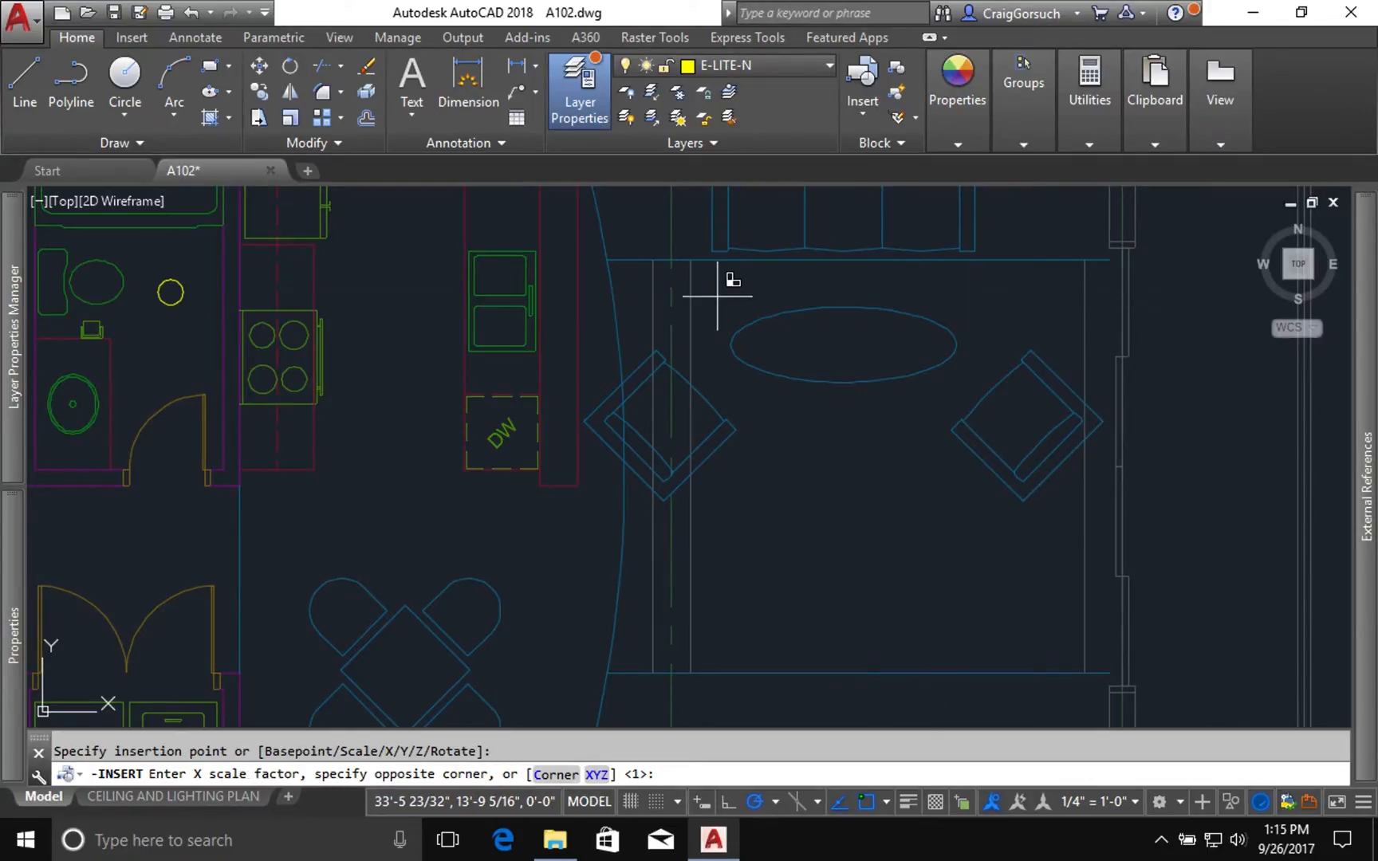
key("Return")
key("Return")
key("Return")
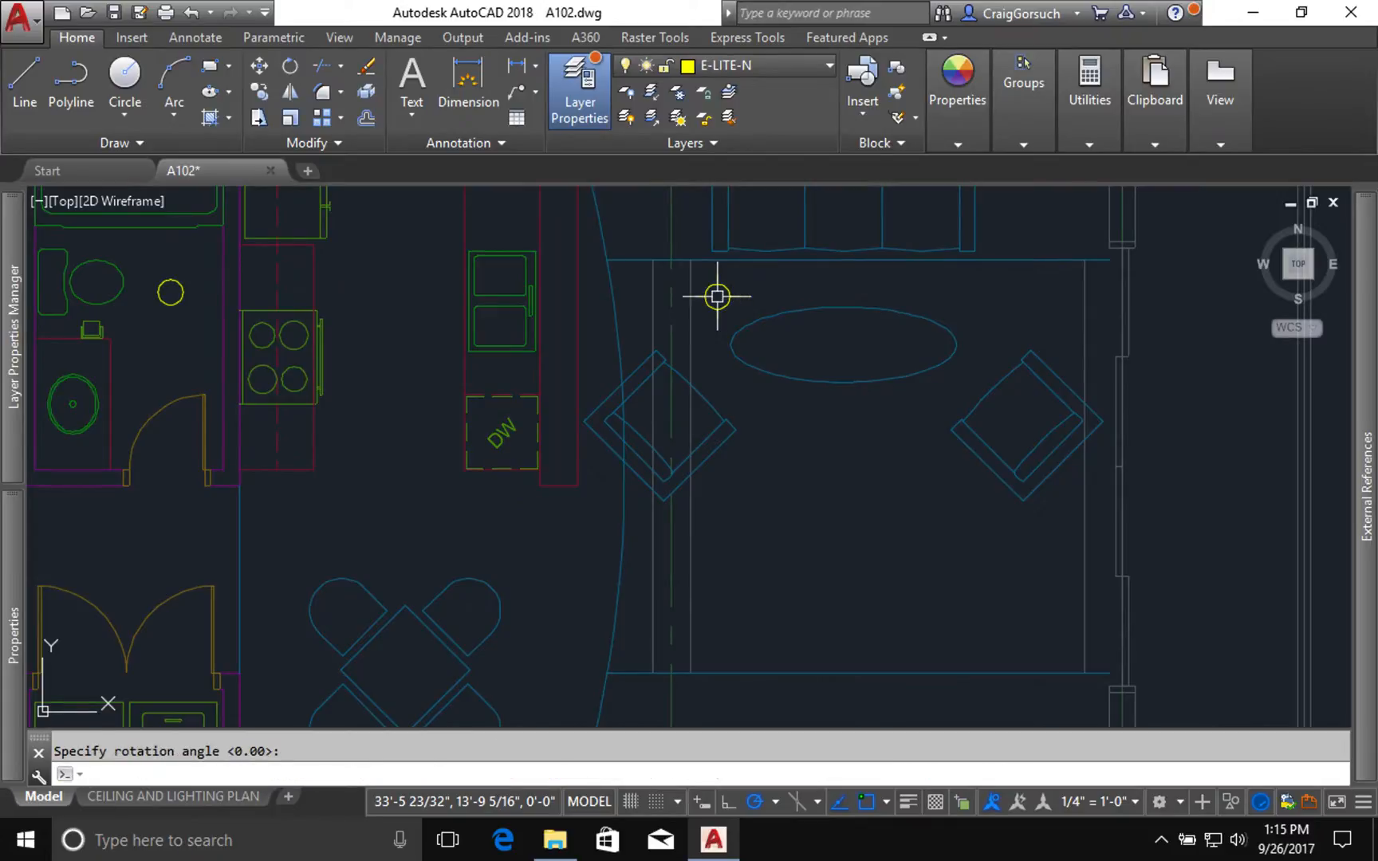
Move the surface light by its center, using tracking, to 24 inches right of and 24 inches below the living area ceiling rectangle's upper-left corner.
type("m")
key("Return")
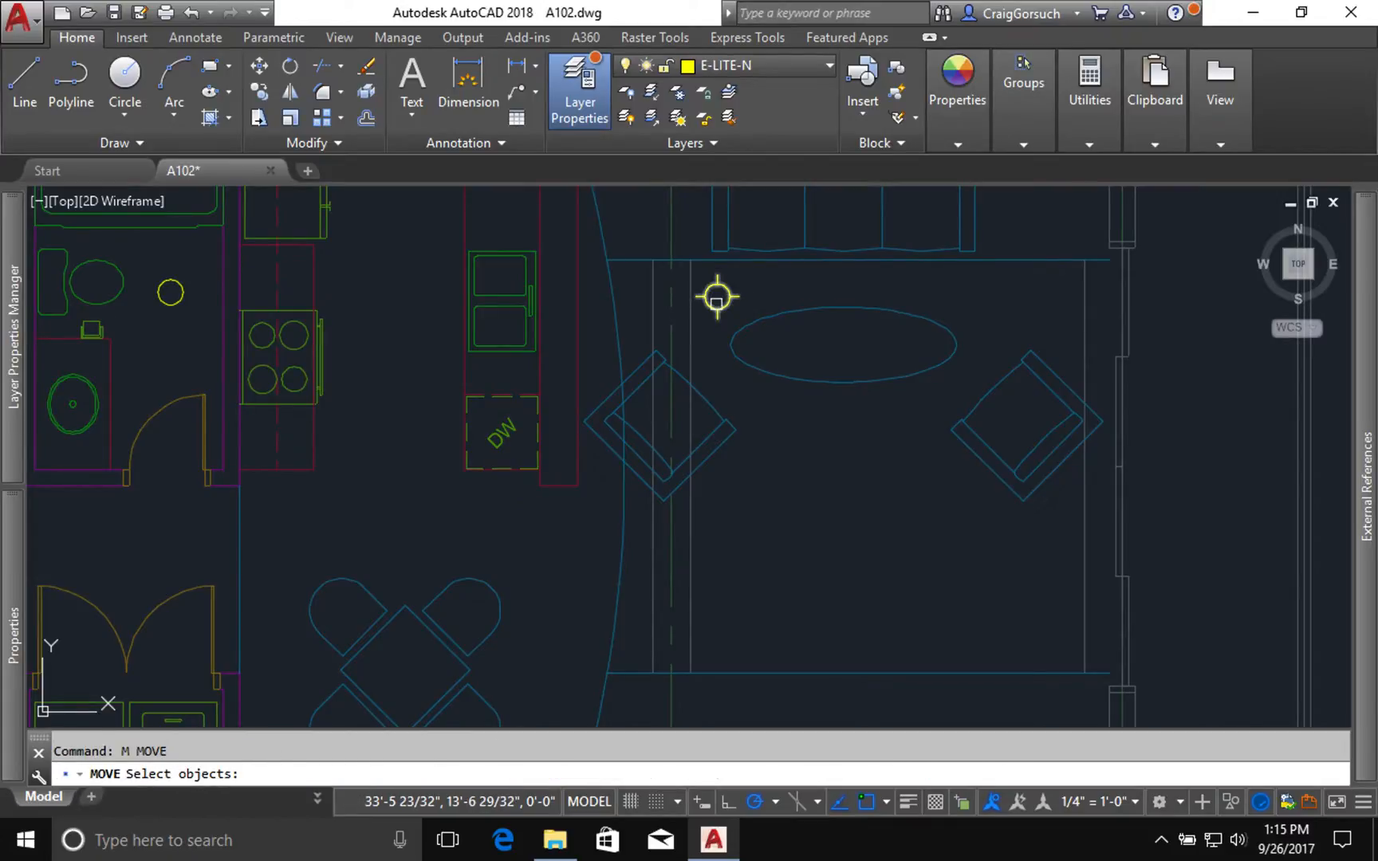
left_click(718, 298)
key("Return")
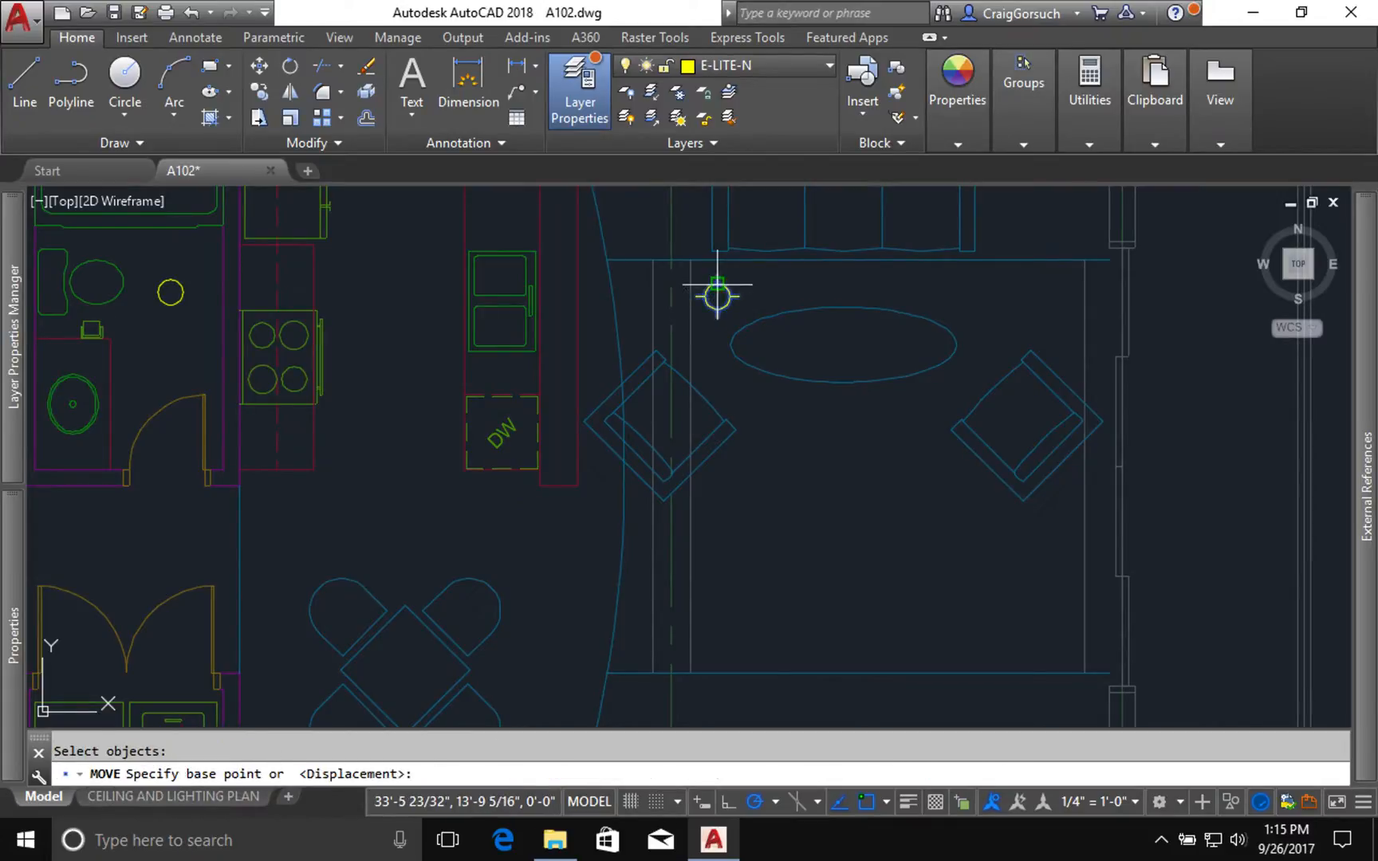
type("cen")
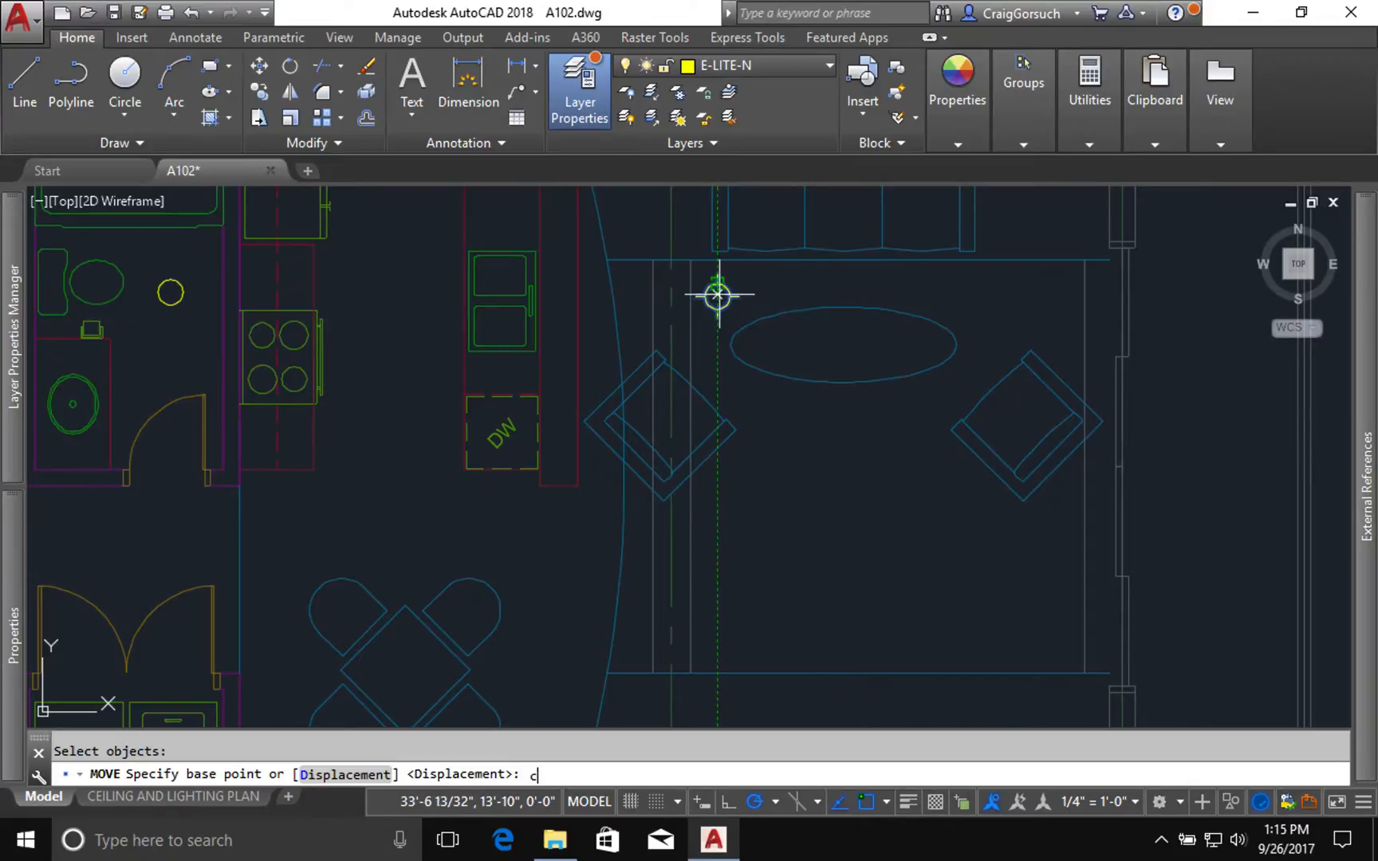
key("Return")
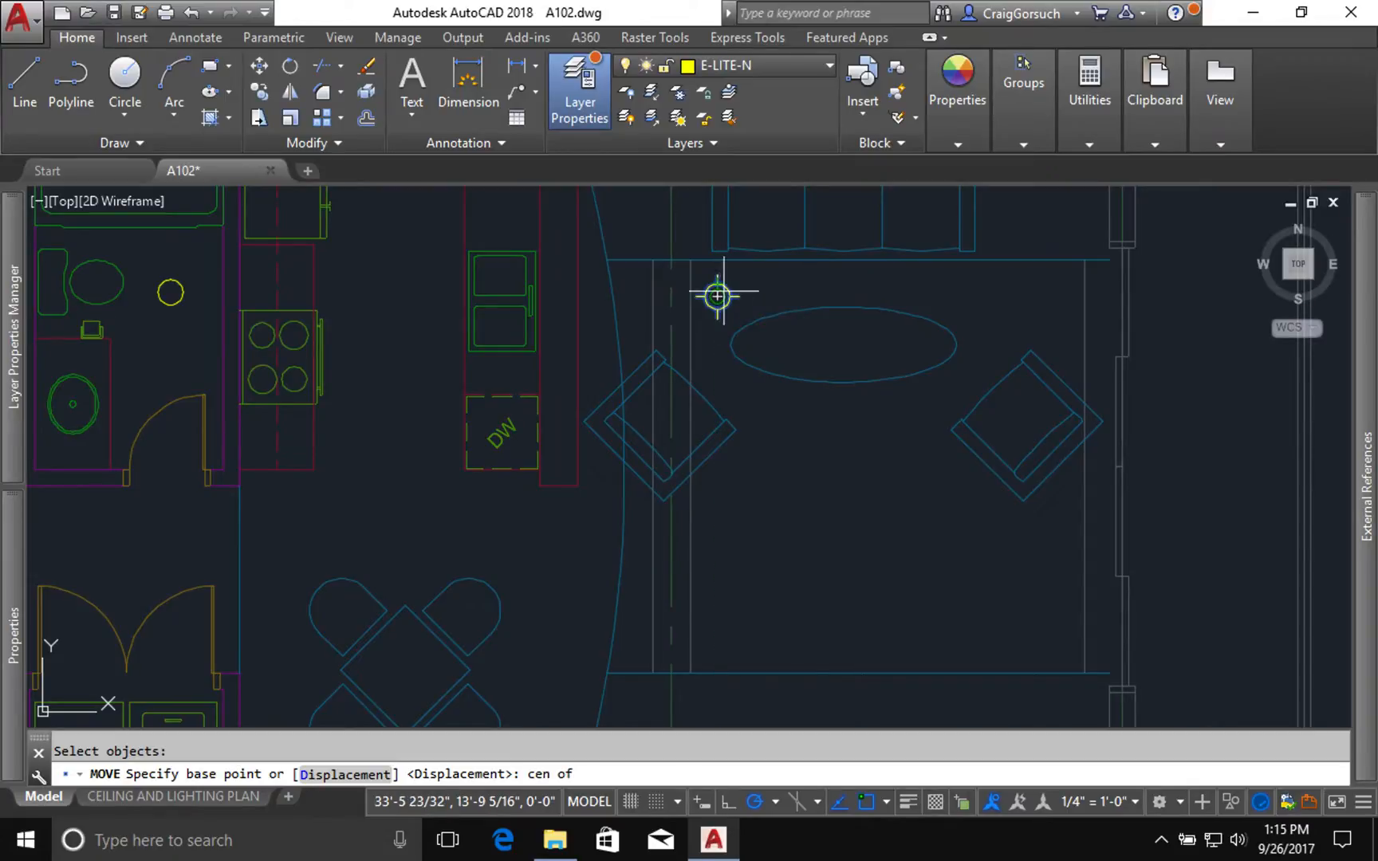
left_click(721, 273)
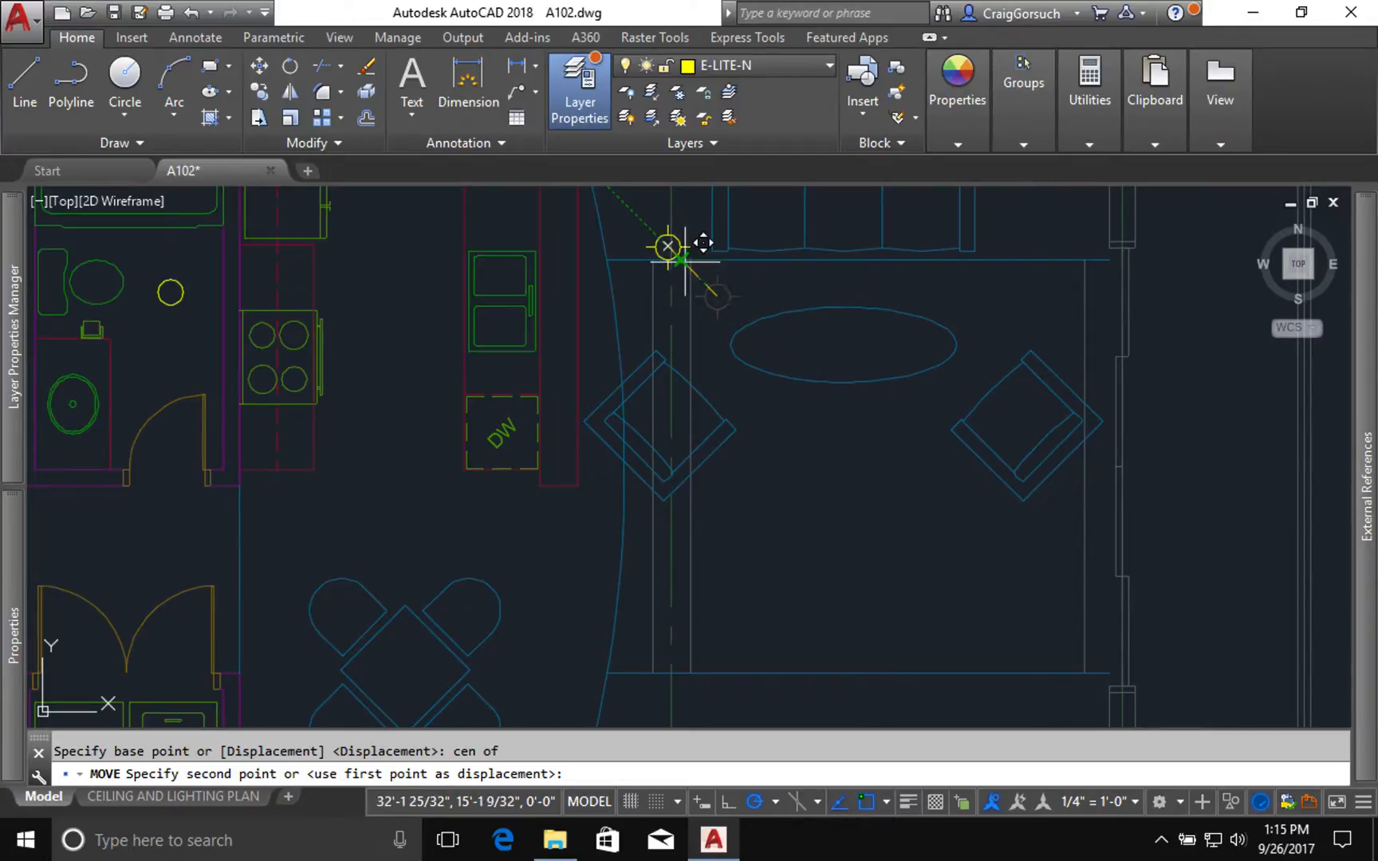
type("tra")
key("Return")
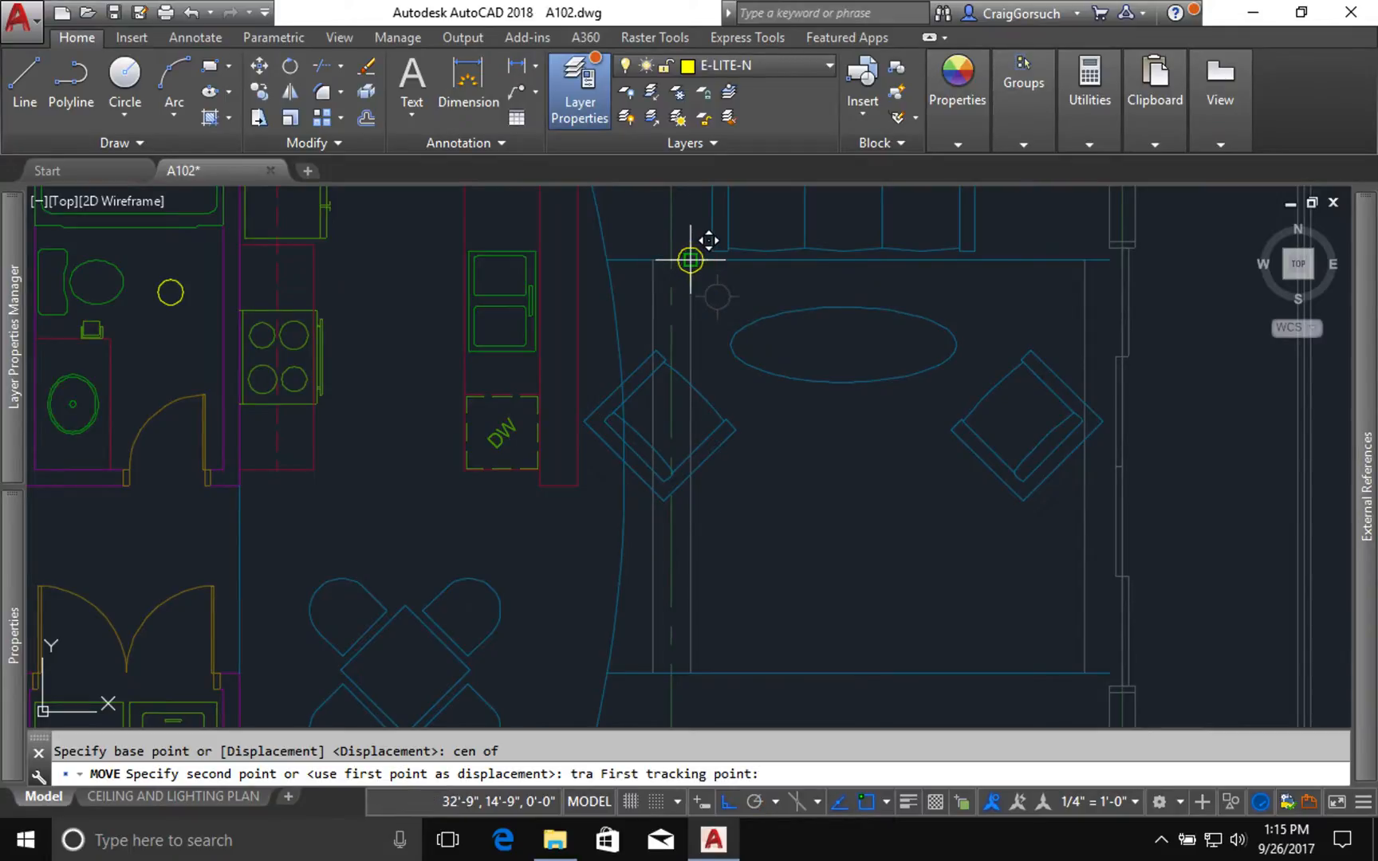
left_click(687, 261)
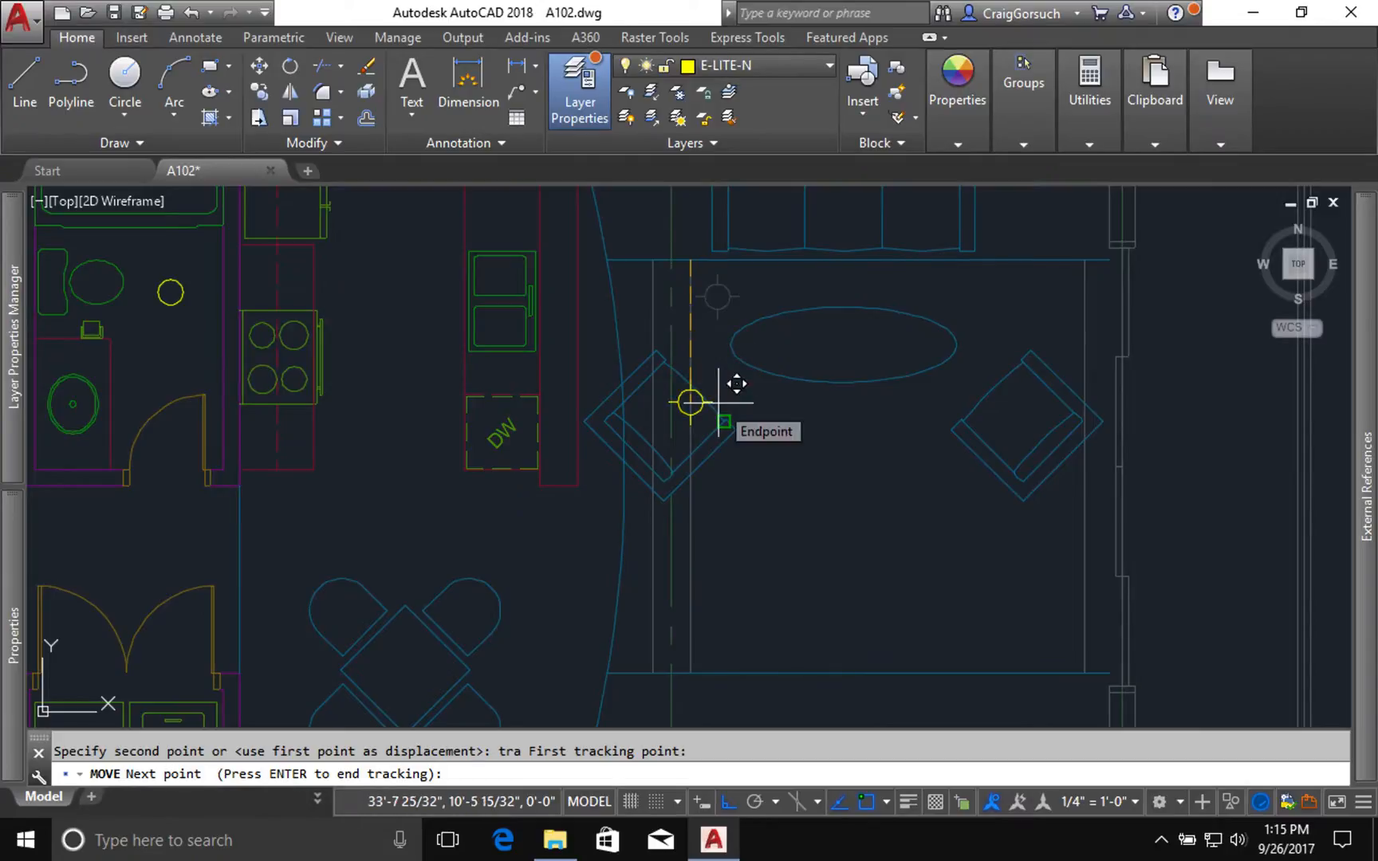
type("12")
key("Return")
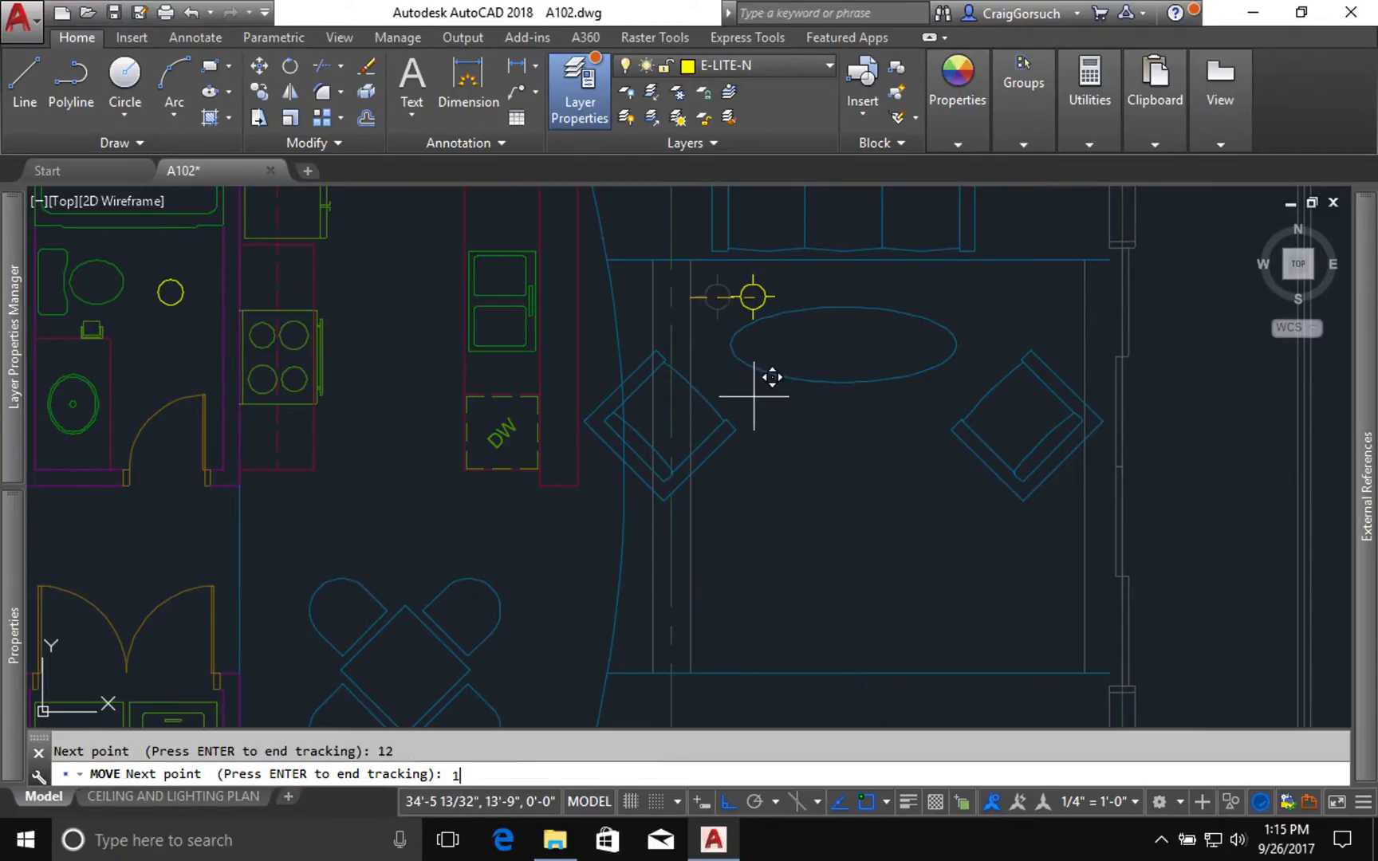
key("BackSpace")
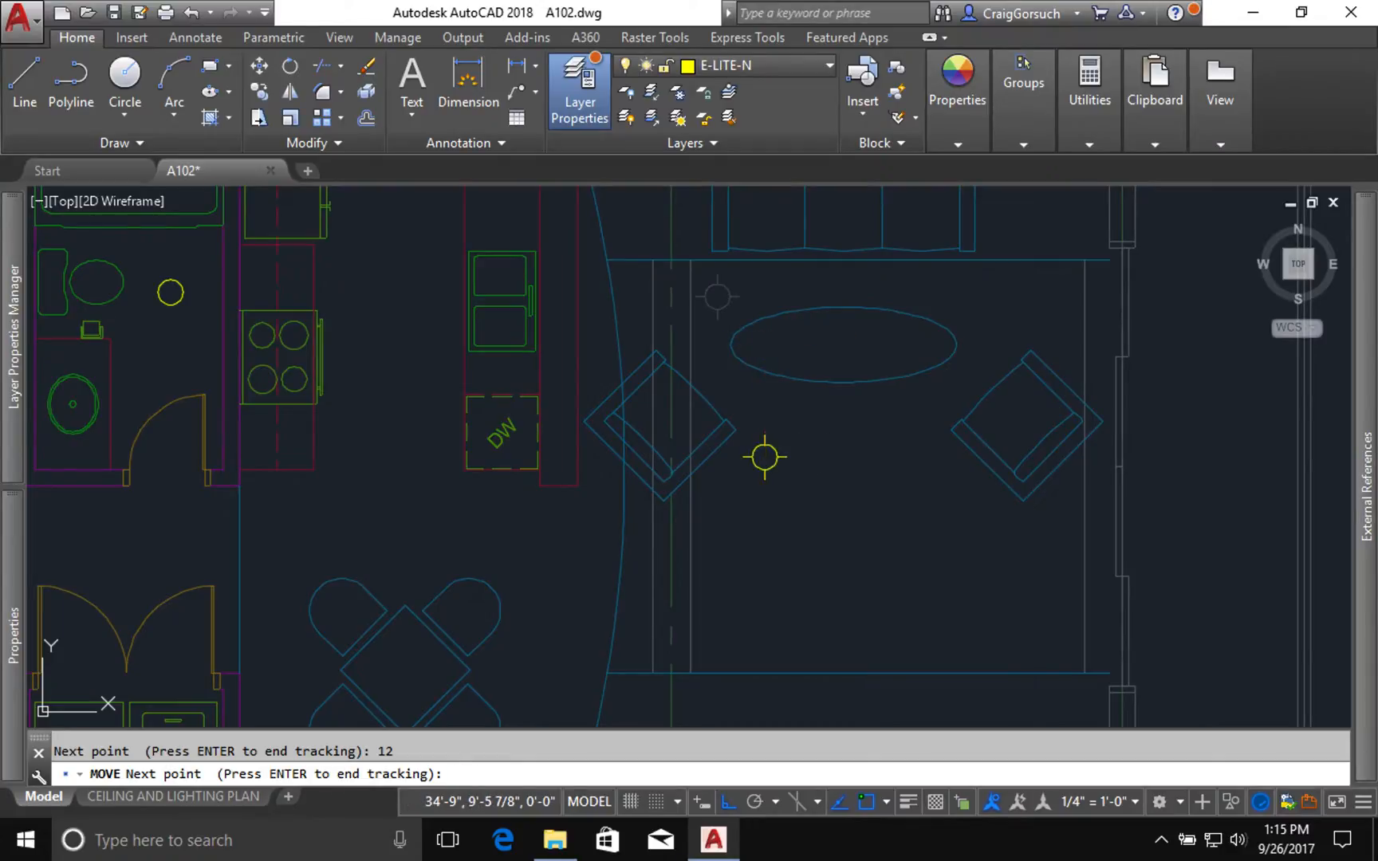
key("Return")
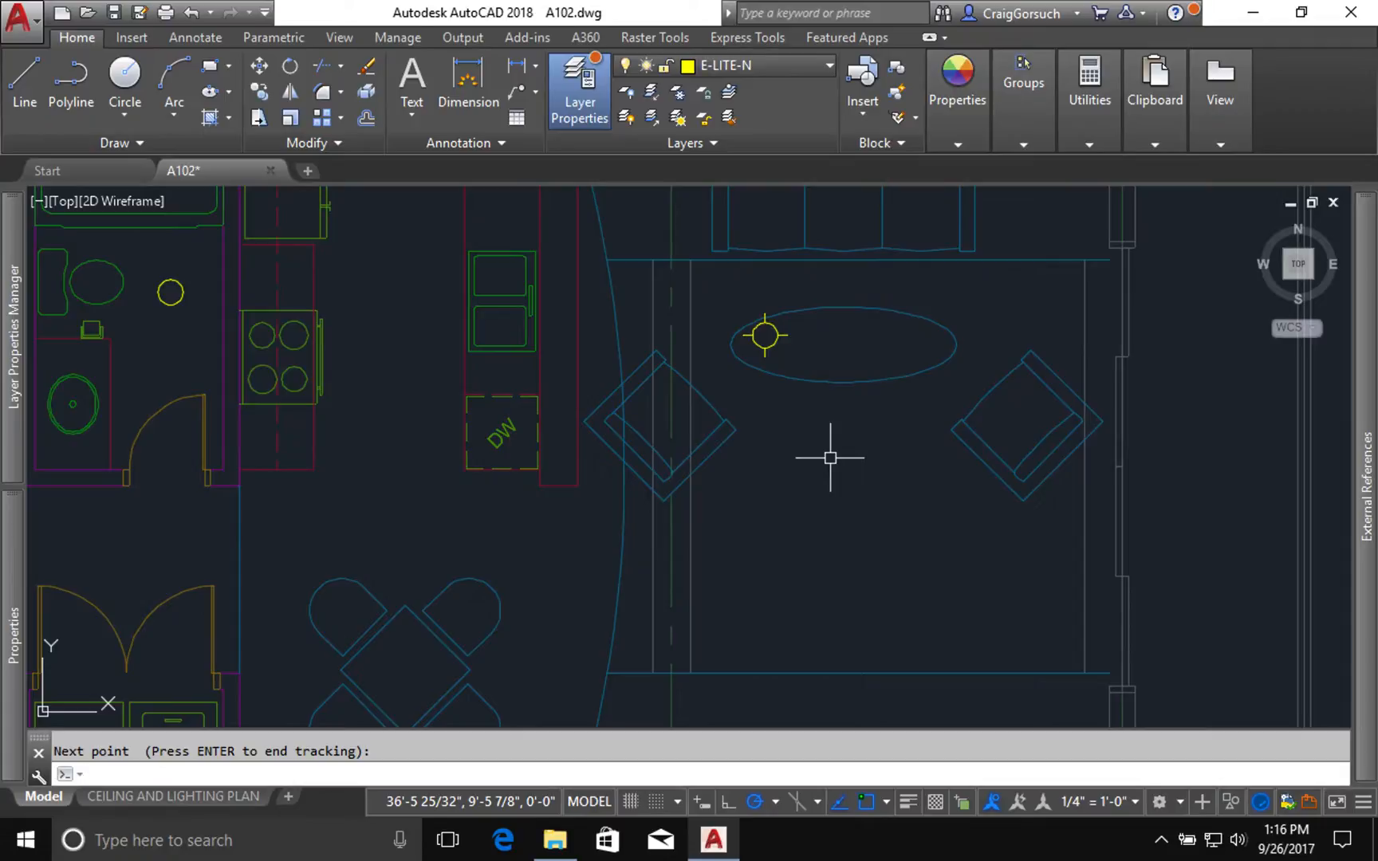
Draw a horizontal line across the living area ceiling rectangle between the midpoints of its two vertical sides.
type("l")
key("Return")
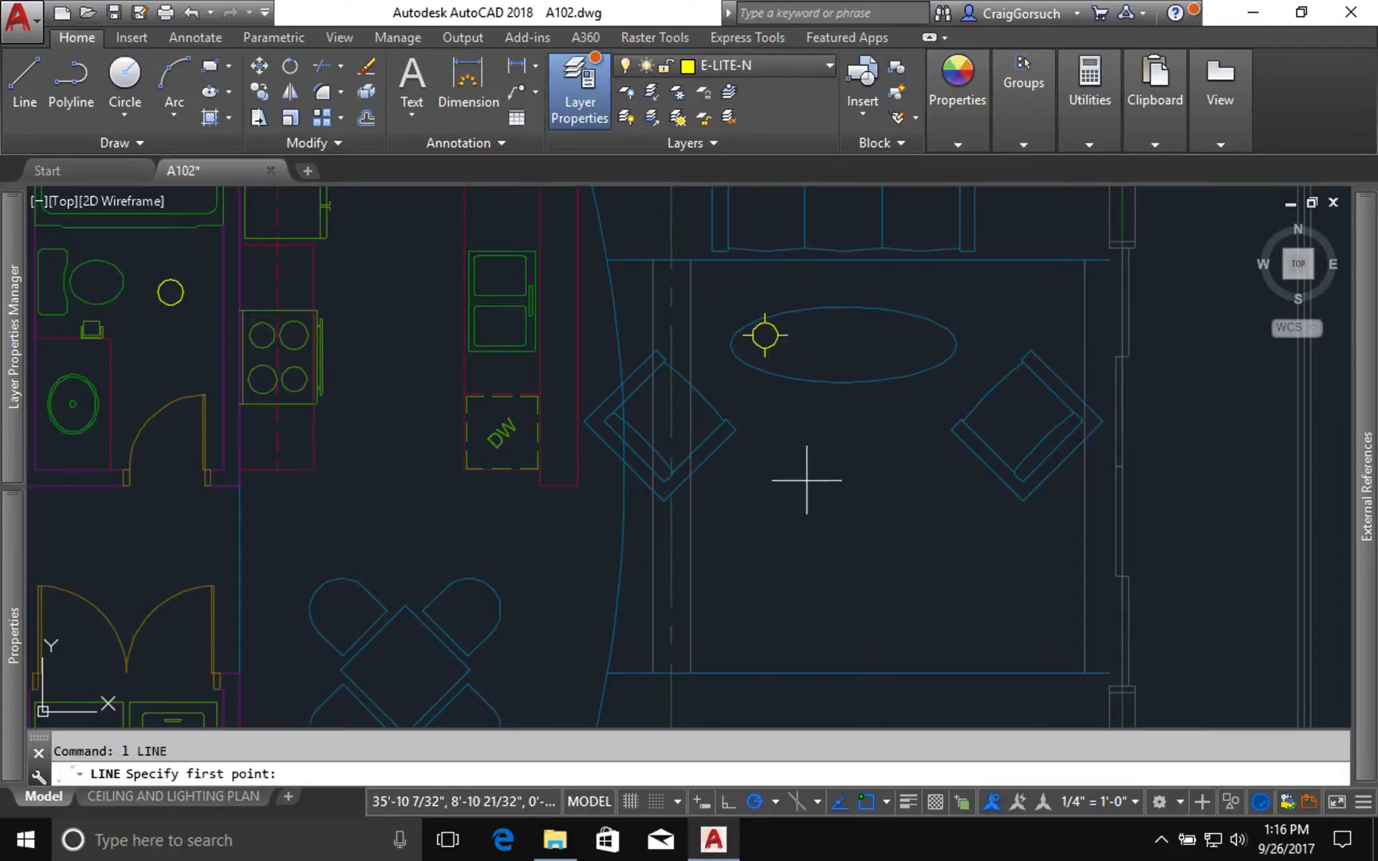
left_click(689, 551)
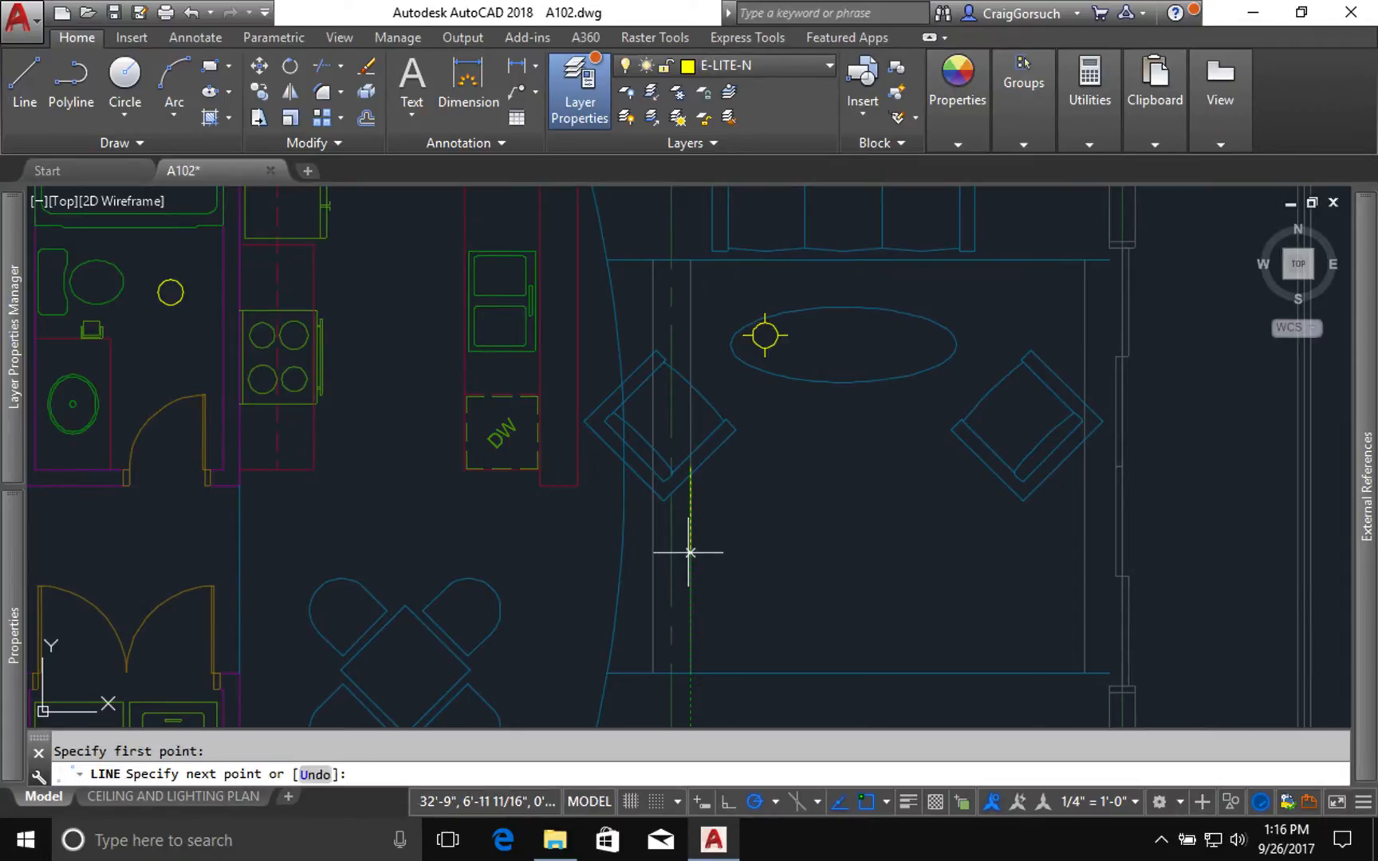
left_click(1083, 523)
middle_click_drag(226, 560, 496, 539)
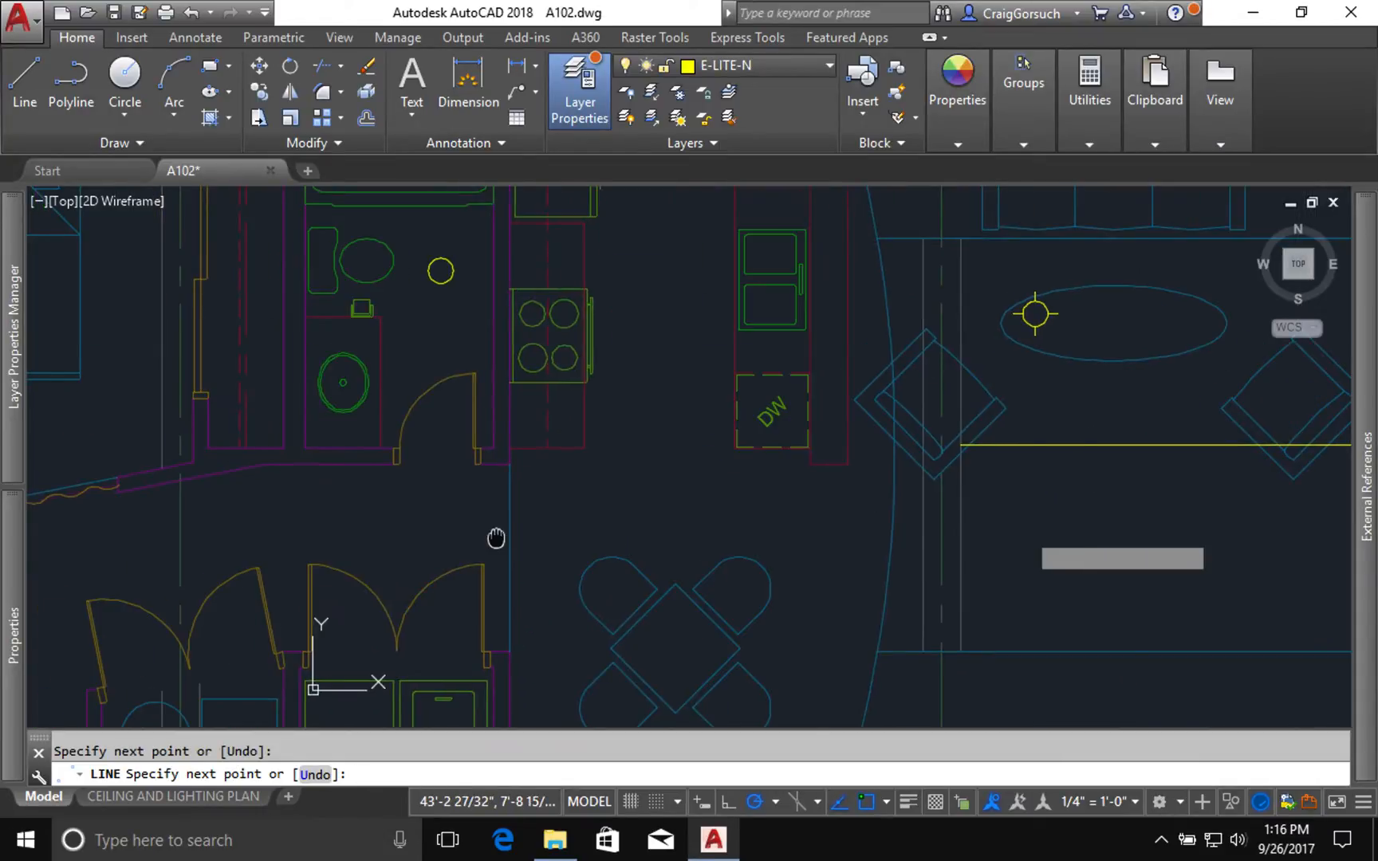
key("Return")
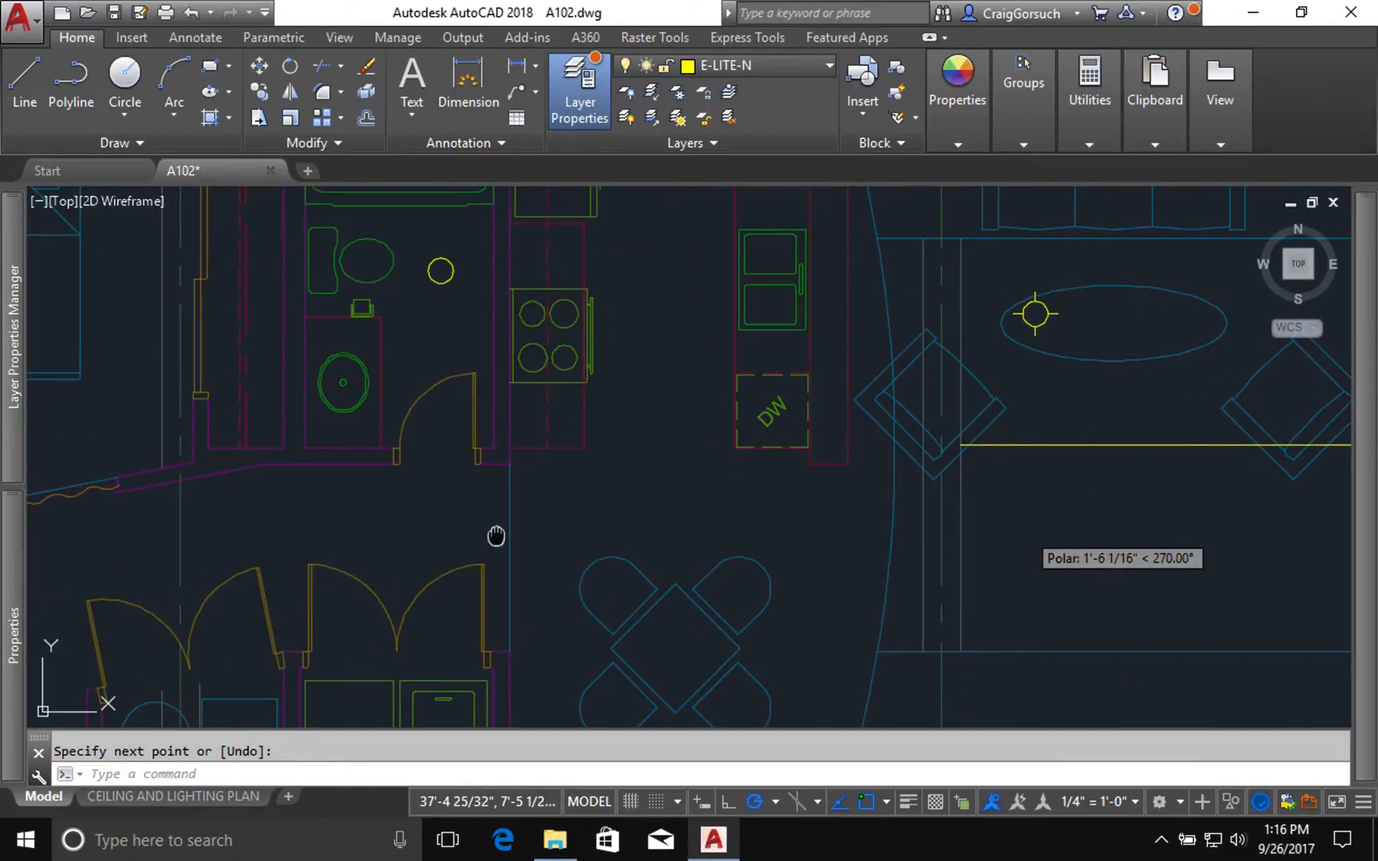
Copy the bedroom ceiling fan by its center to the midpoint of the horizontal line in the living area.
scroll(529, 482, "down", 2)
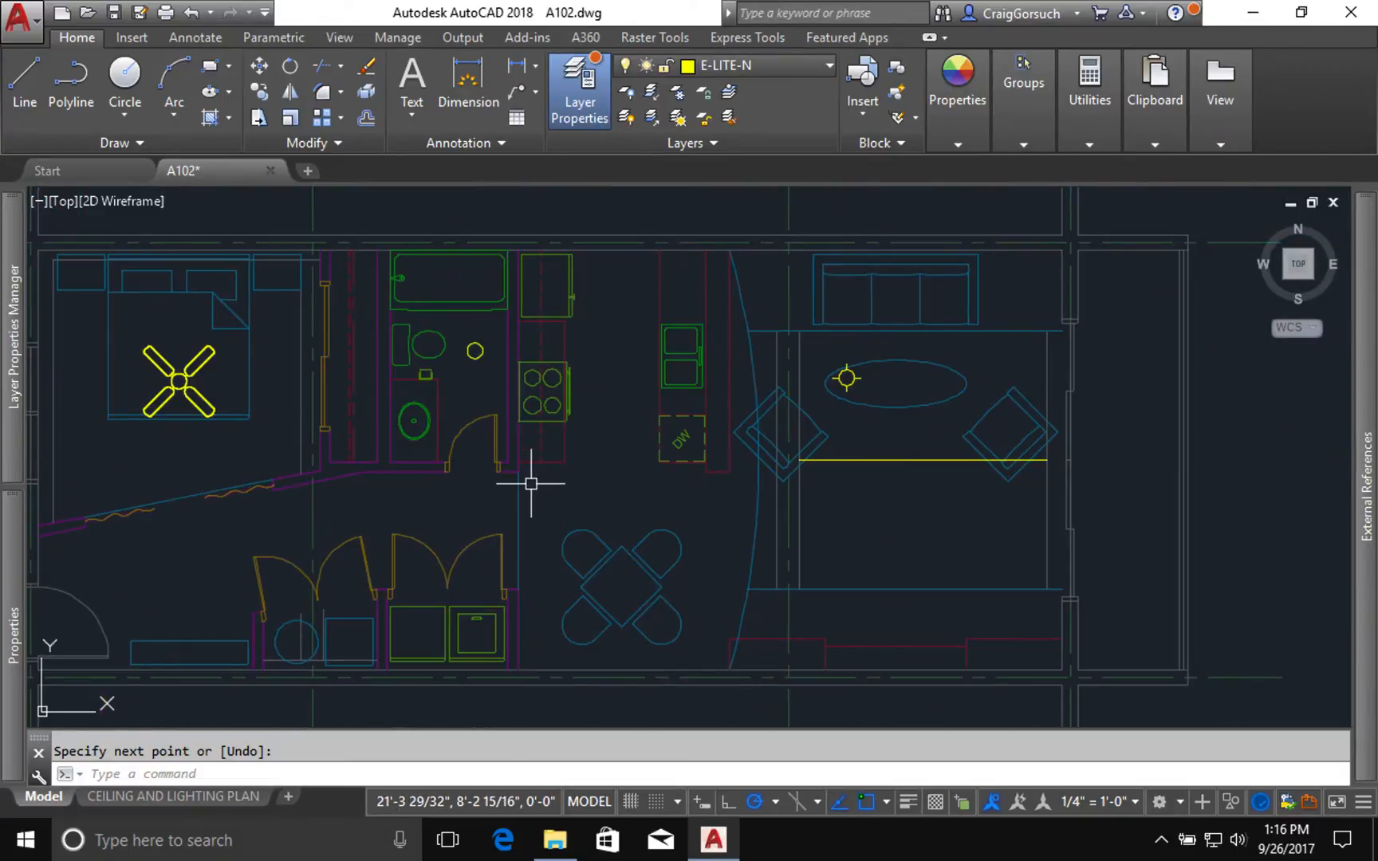
scroll(531, 483, "down", 2)
scroll(418, 481, "up", 2)
type("co")
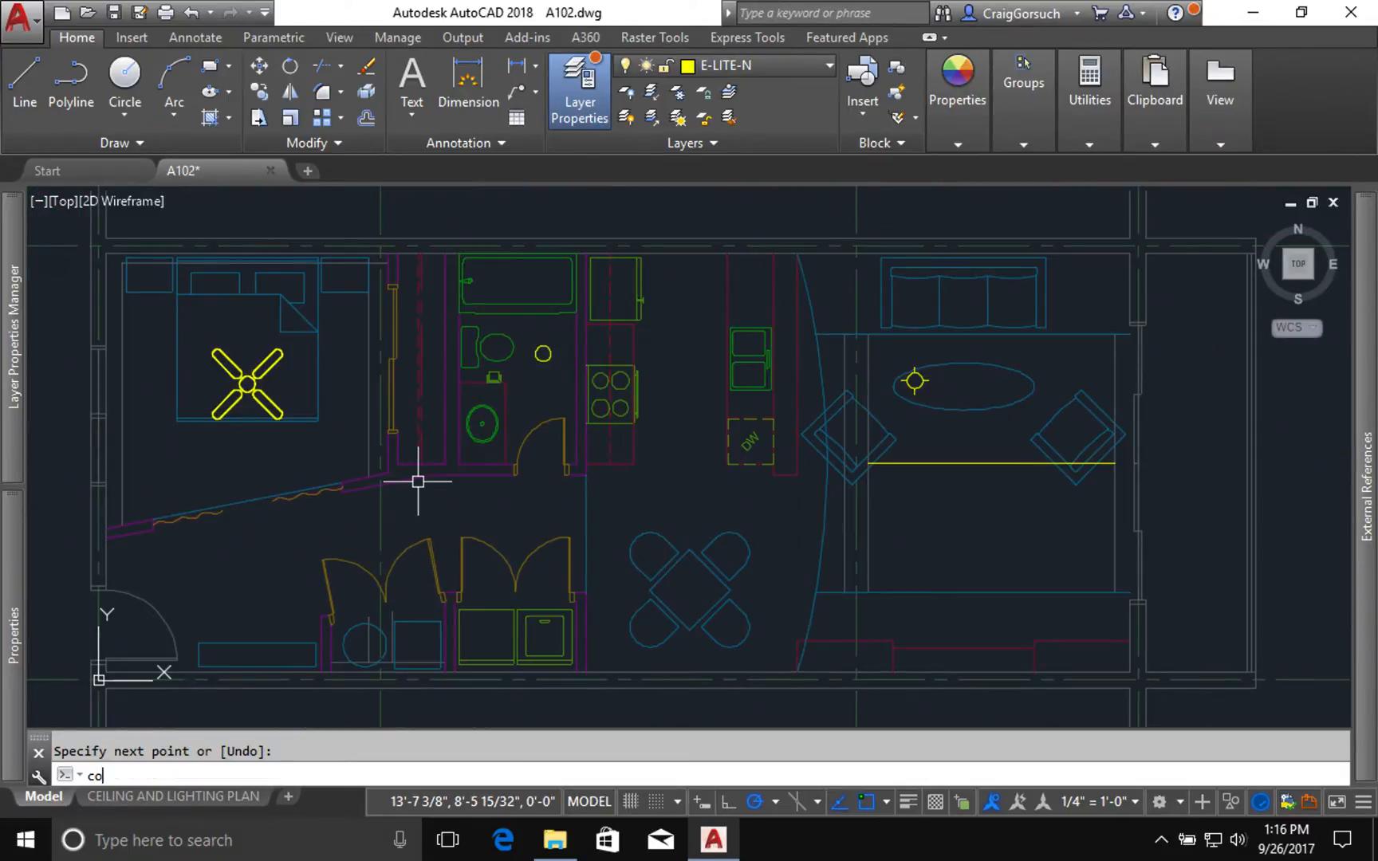
key("Return")
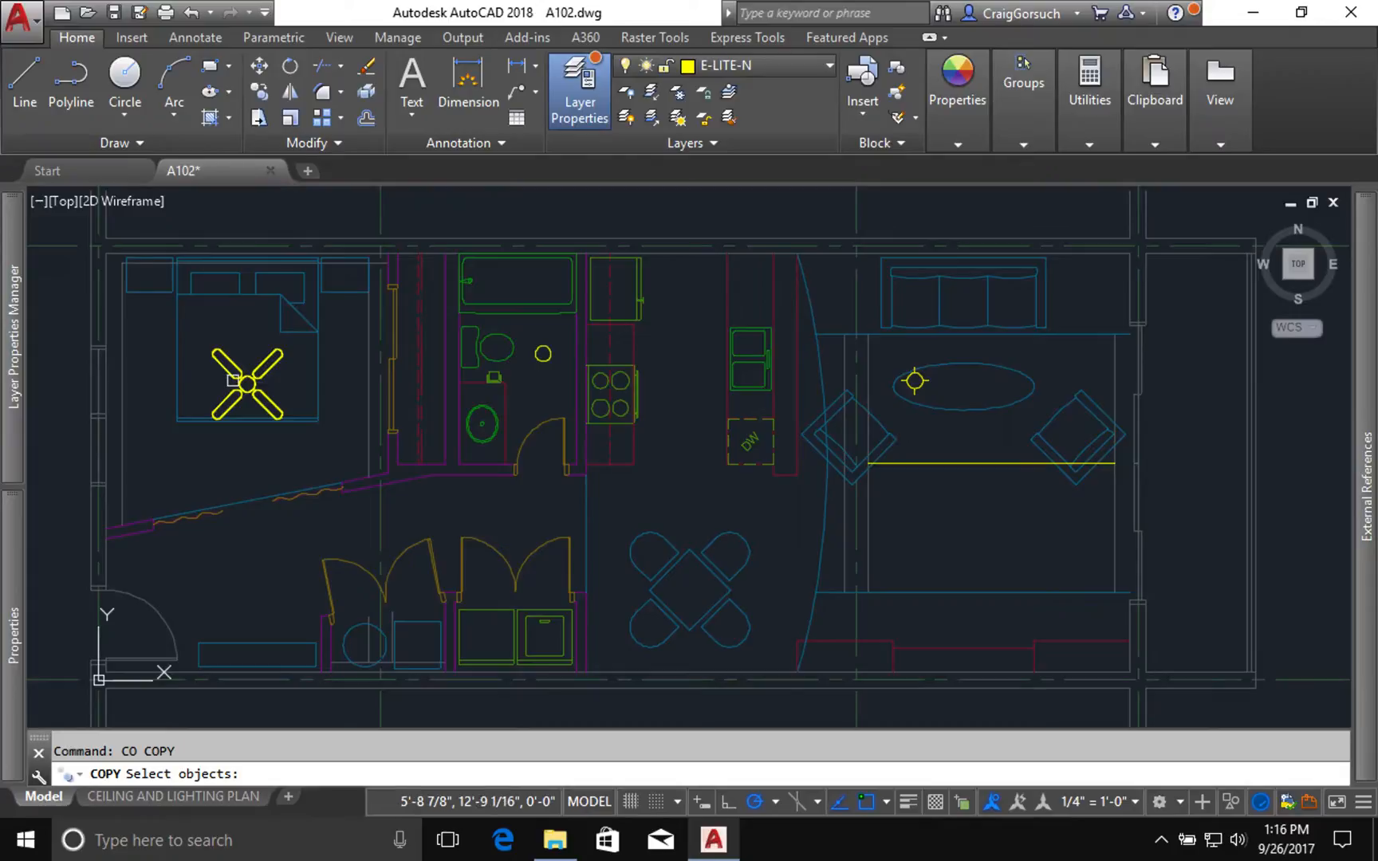
left_click(248, 384)
key("Return")
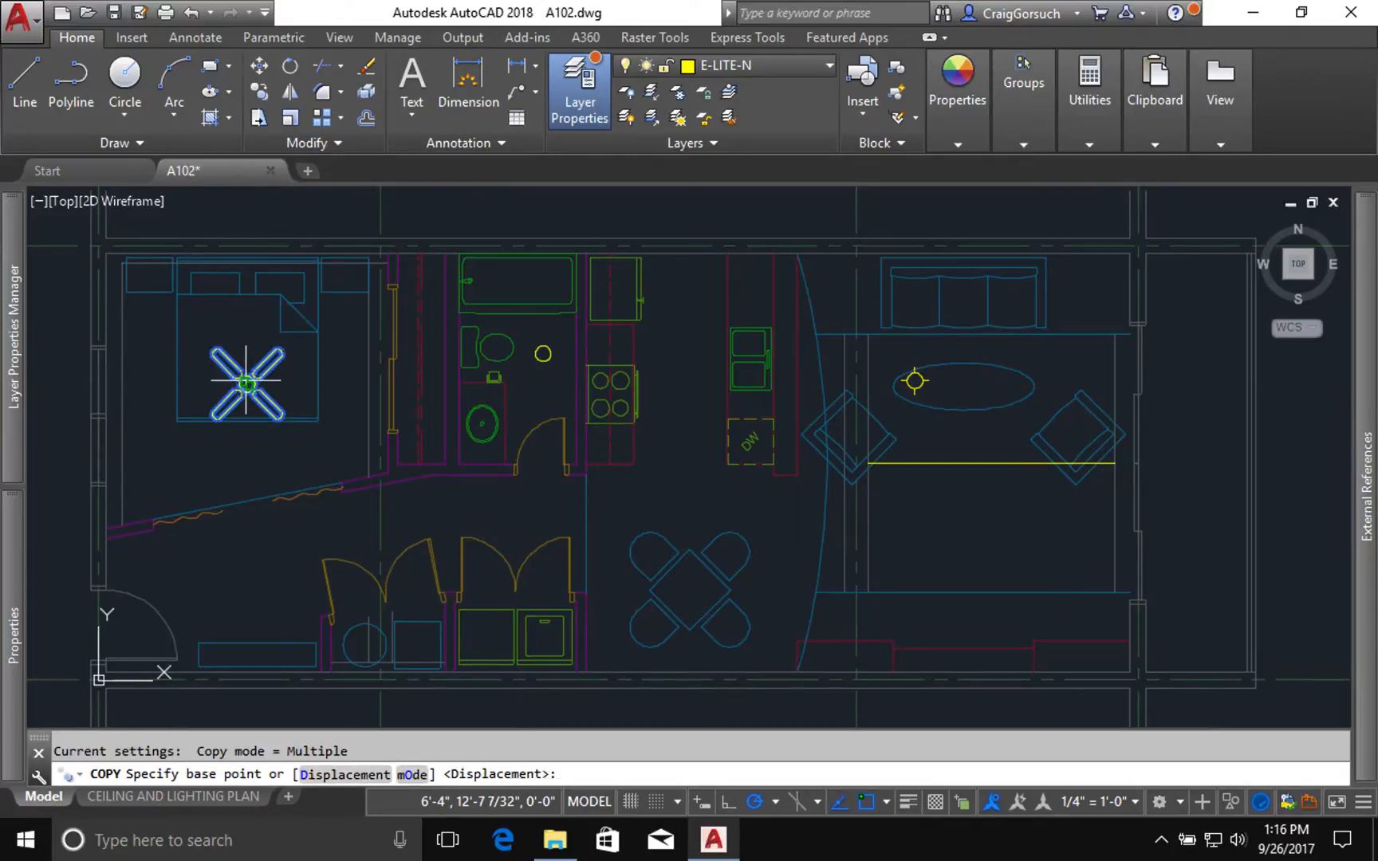
left_click(249, 383)
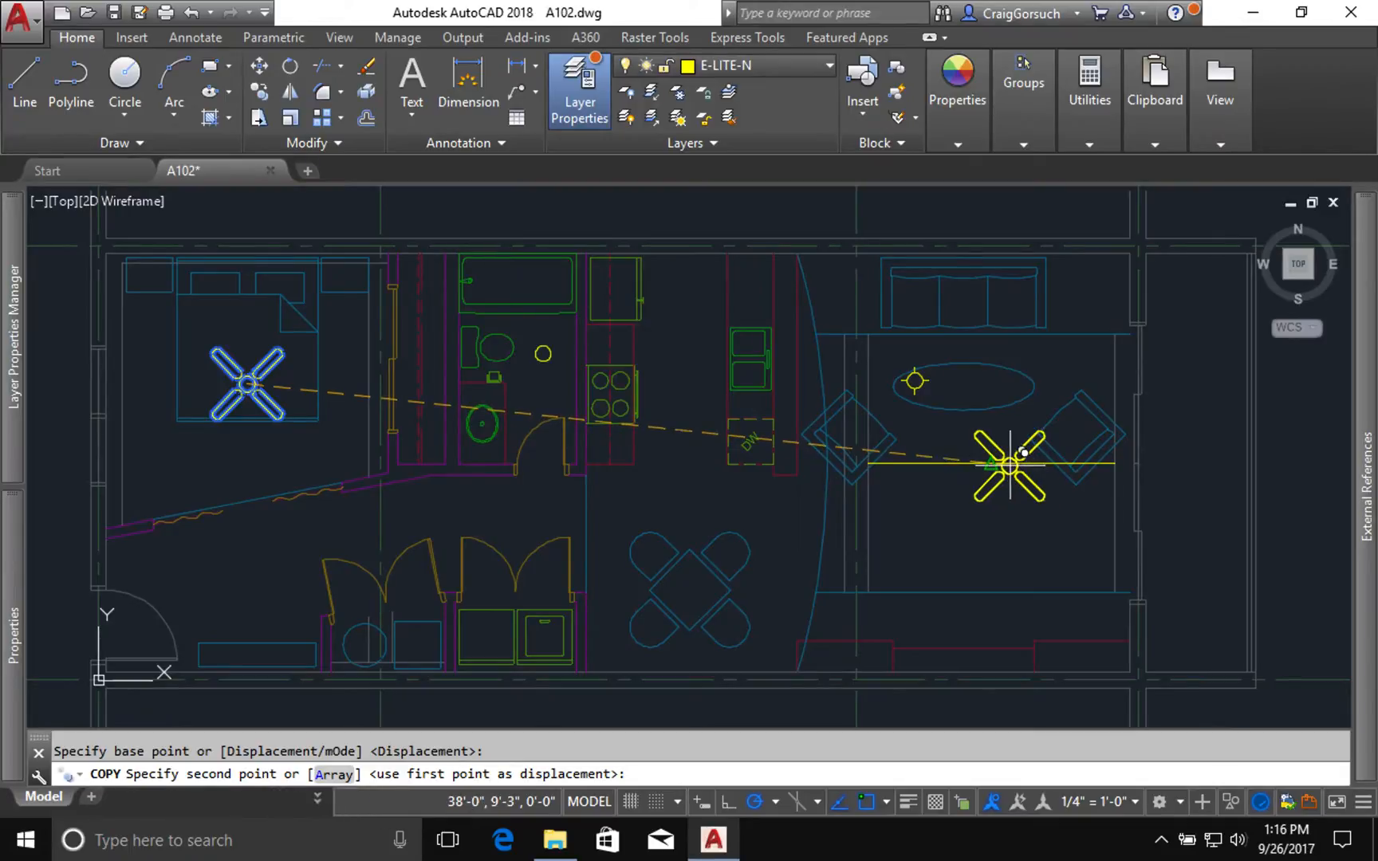
left_click(1008, 466)
key("Return")
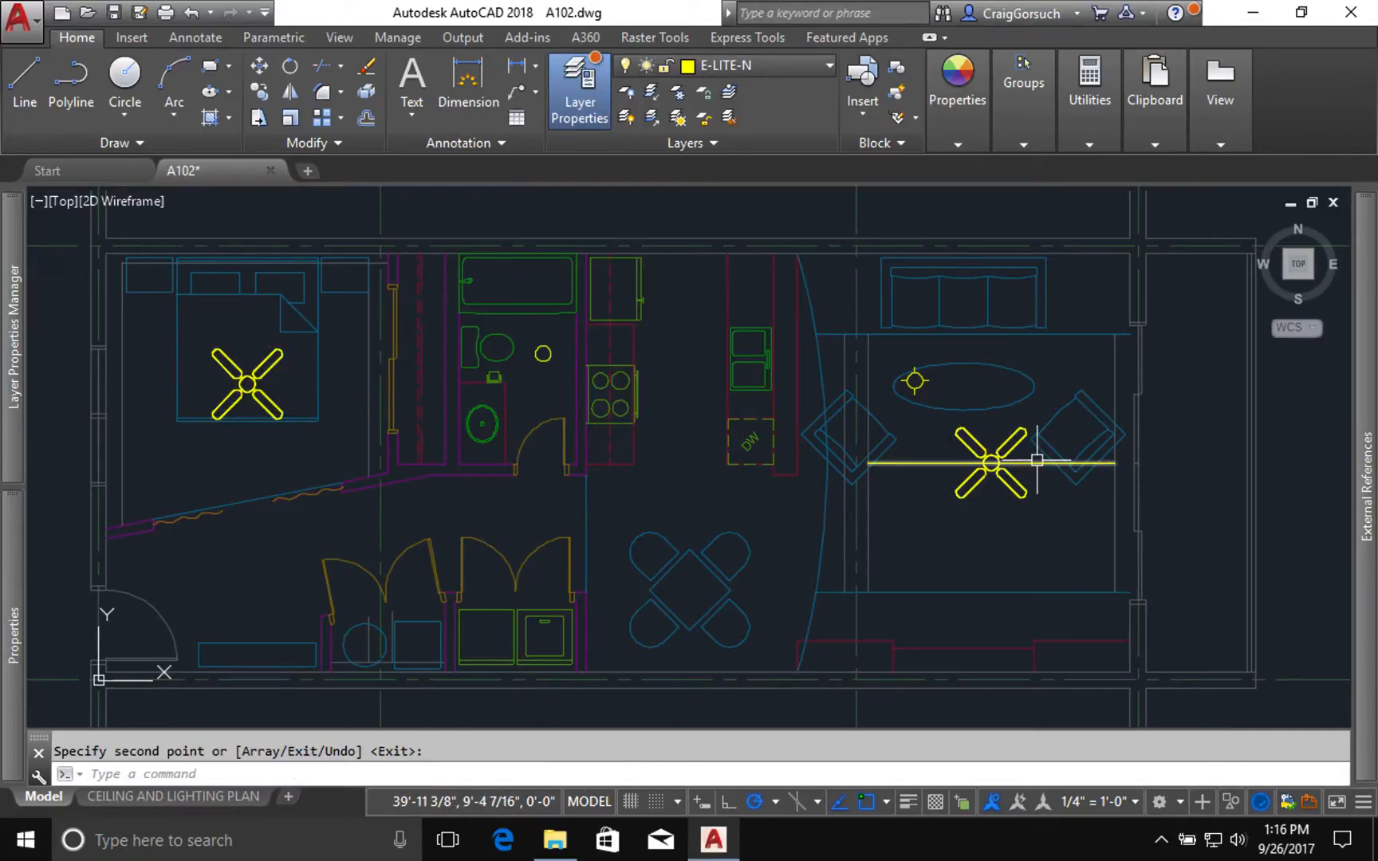
Mirror the living area's surface light across the horizontal line through the ceiling fan, keeping the source object.
type("mi")
key("Return")
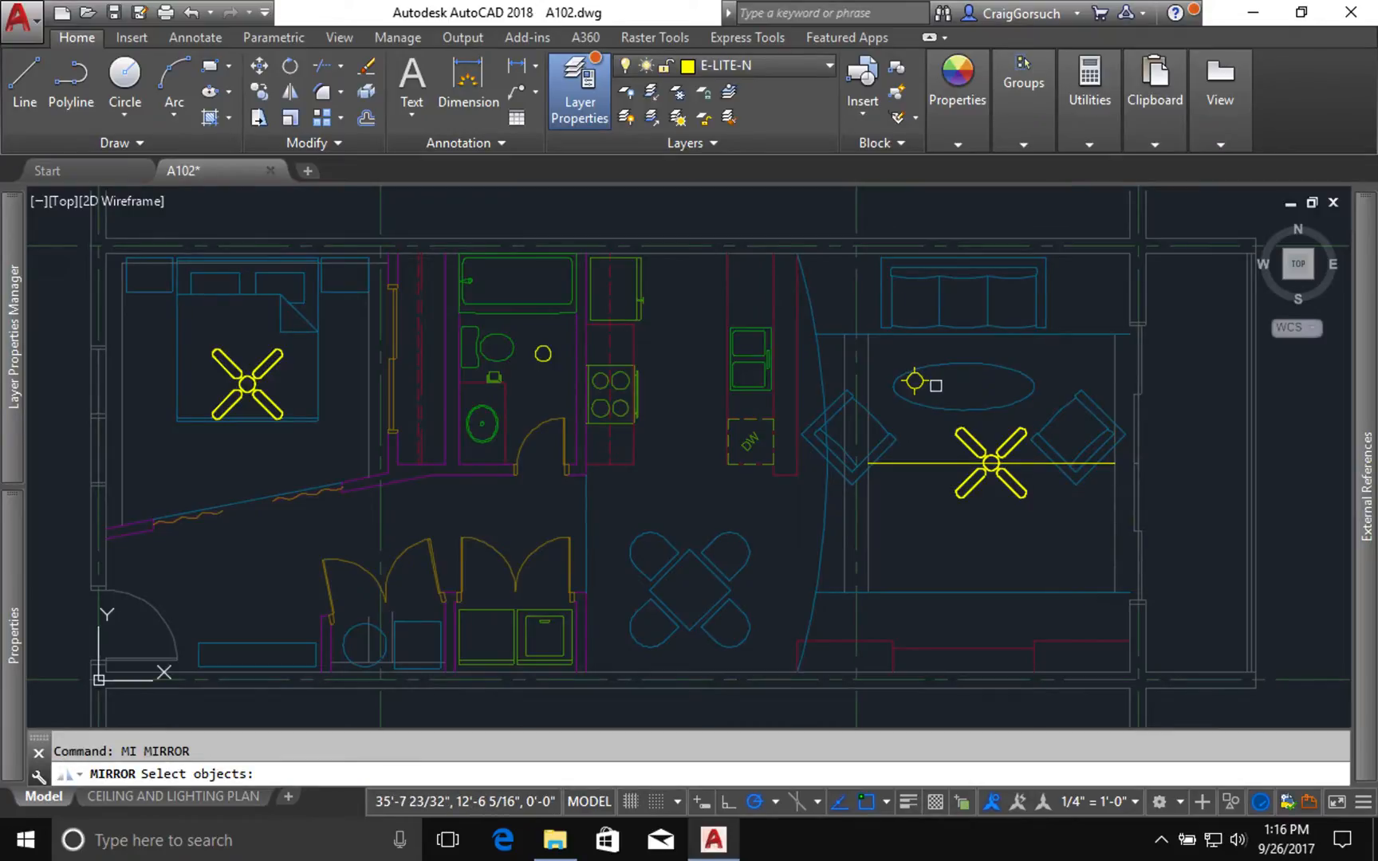
left_click(915, 382)
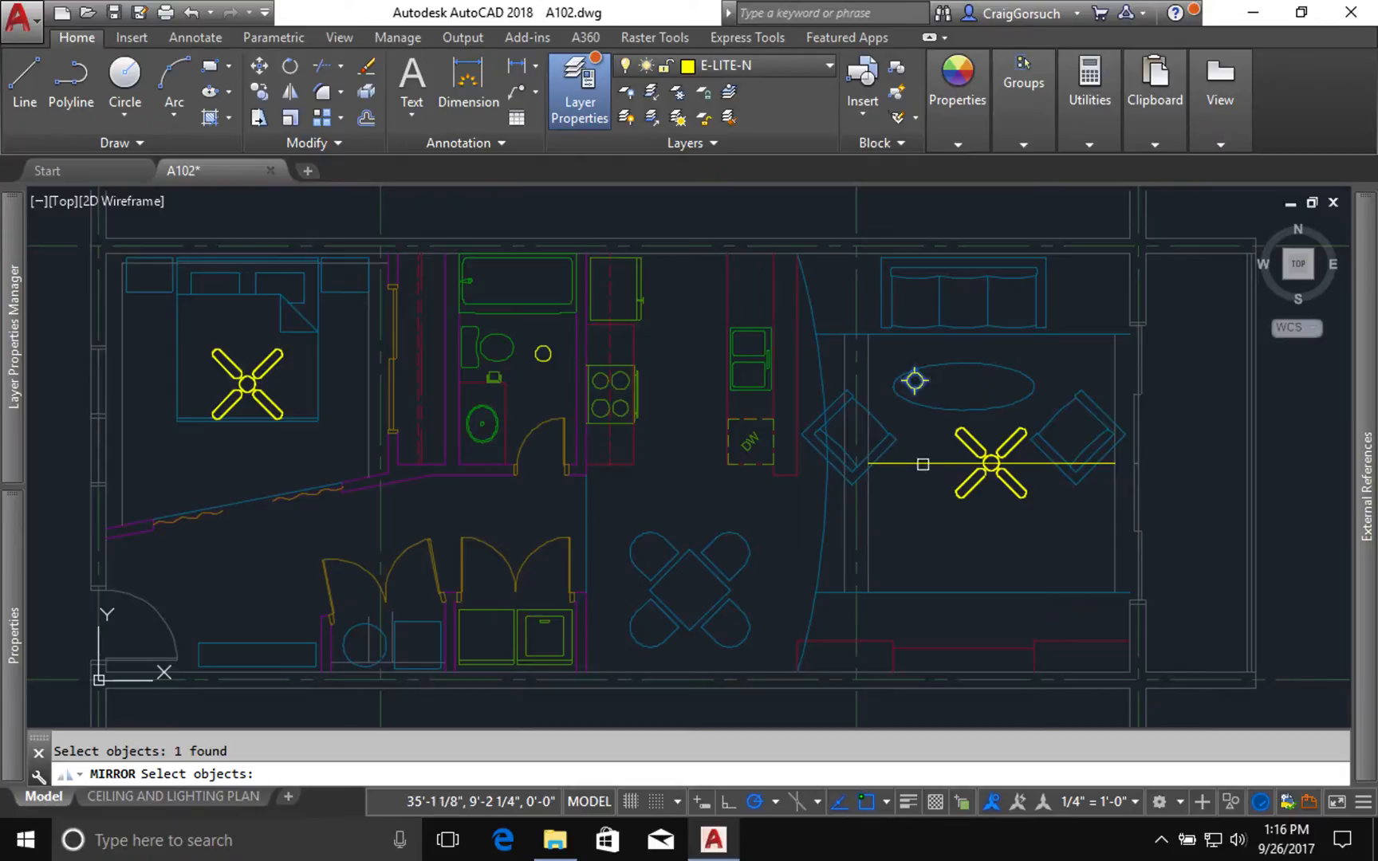
key("Return")
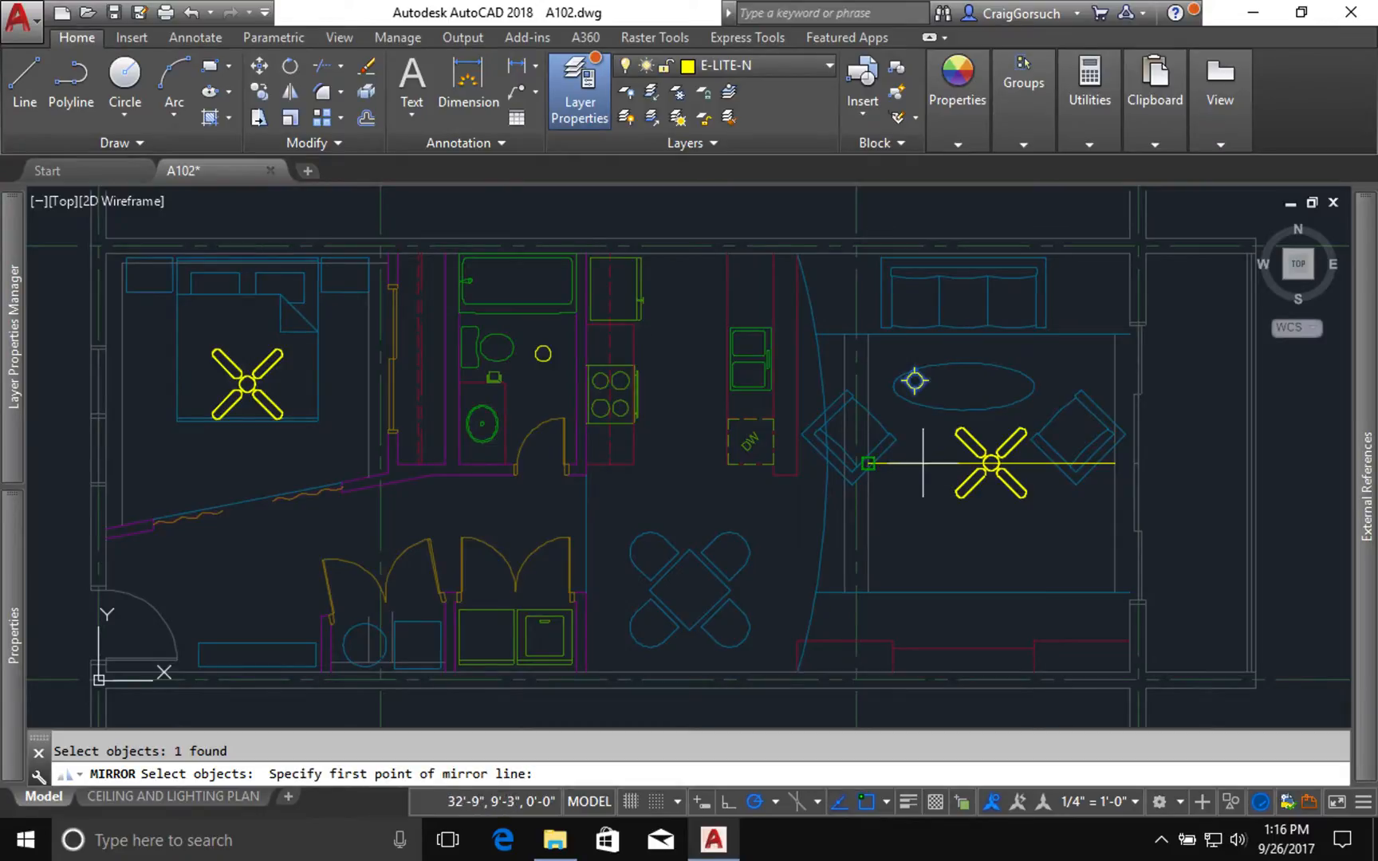
left_click(923, 463)
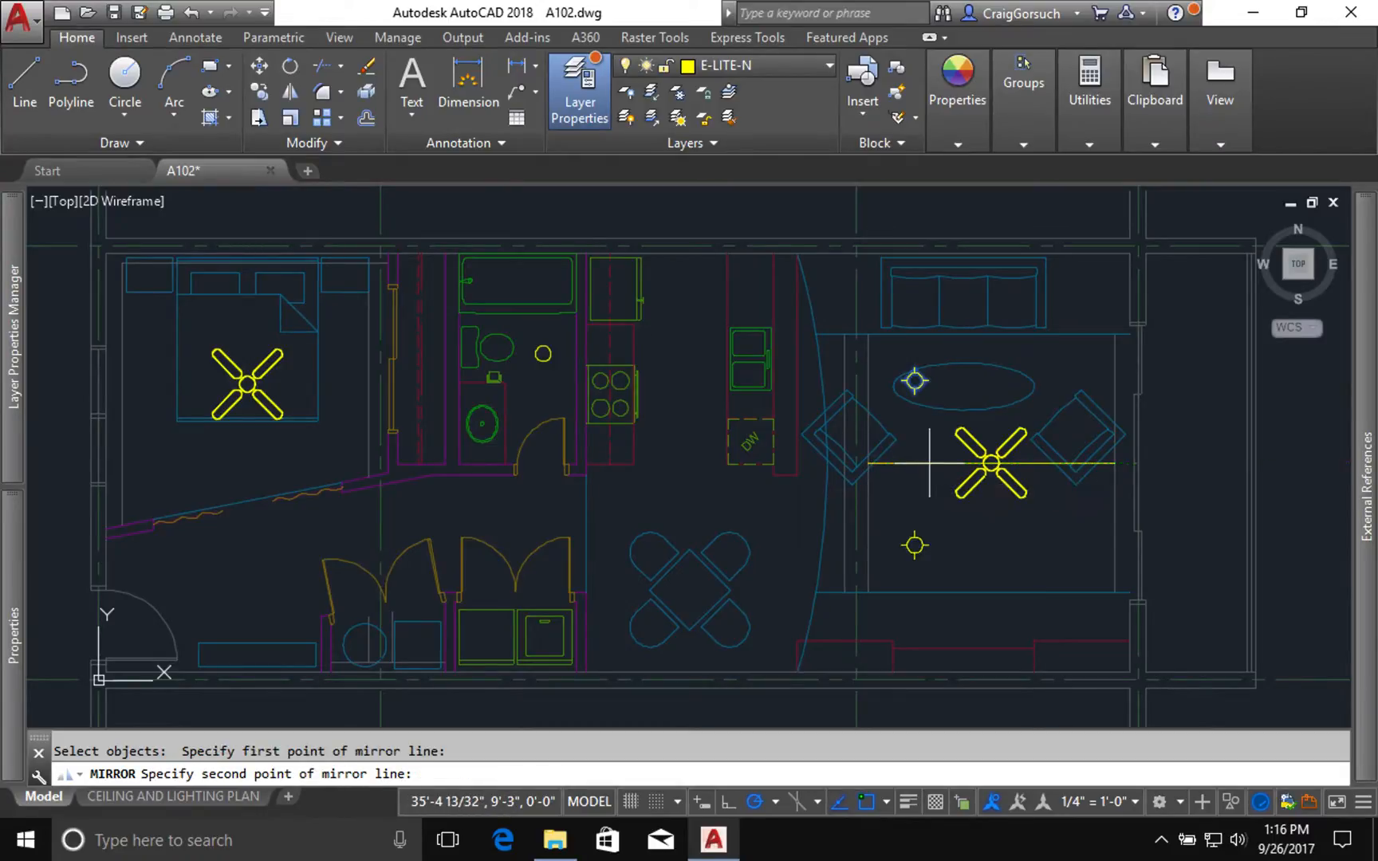
left_click(925, 552)
key("Return")
Mirror both living area surface lights along the horizontal line, keeping the source objects.
key("Return")
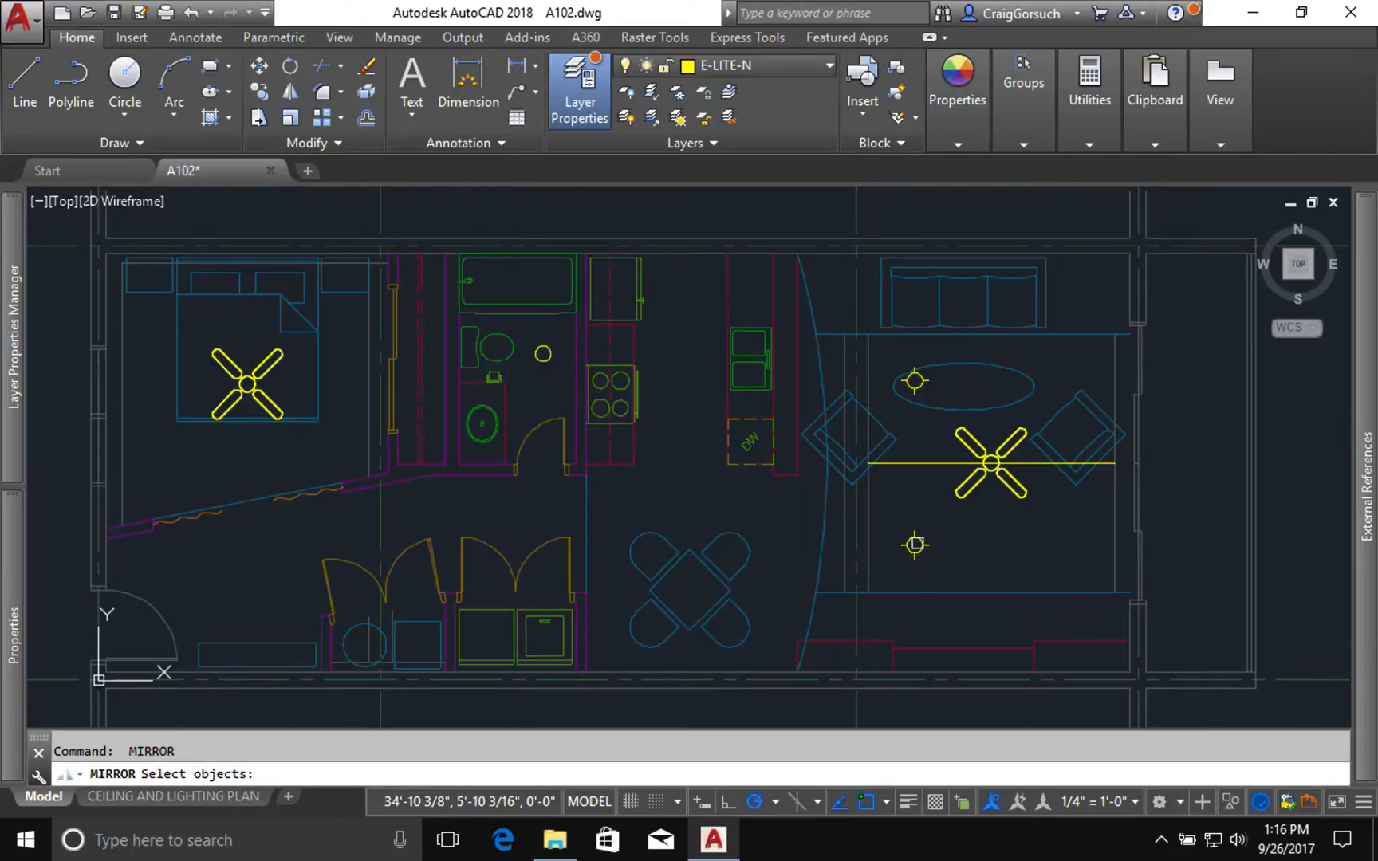
left_click(914, 545)
left_click(914, 545)
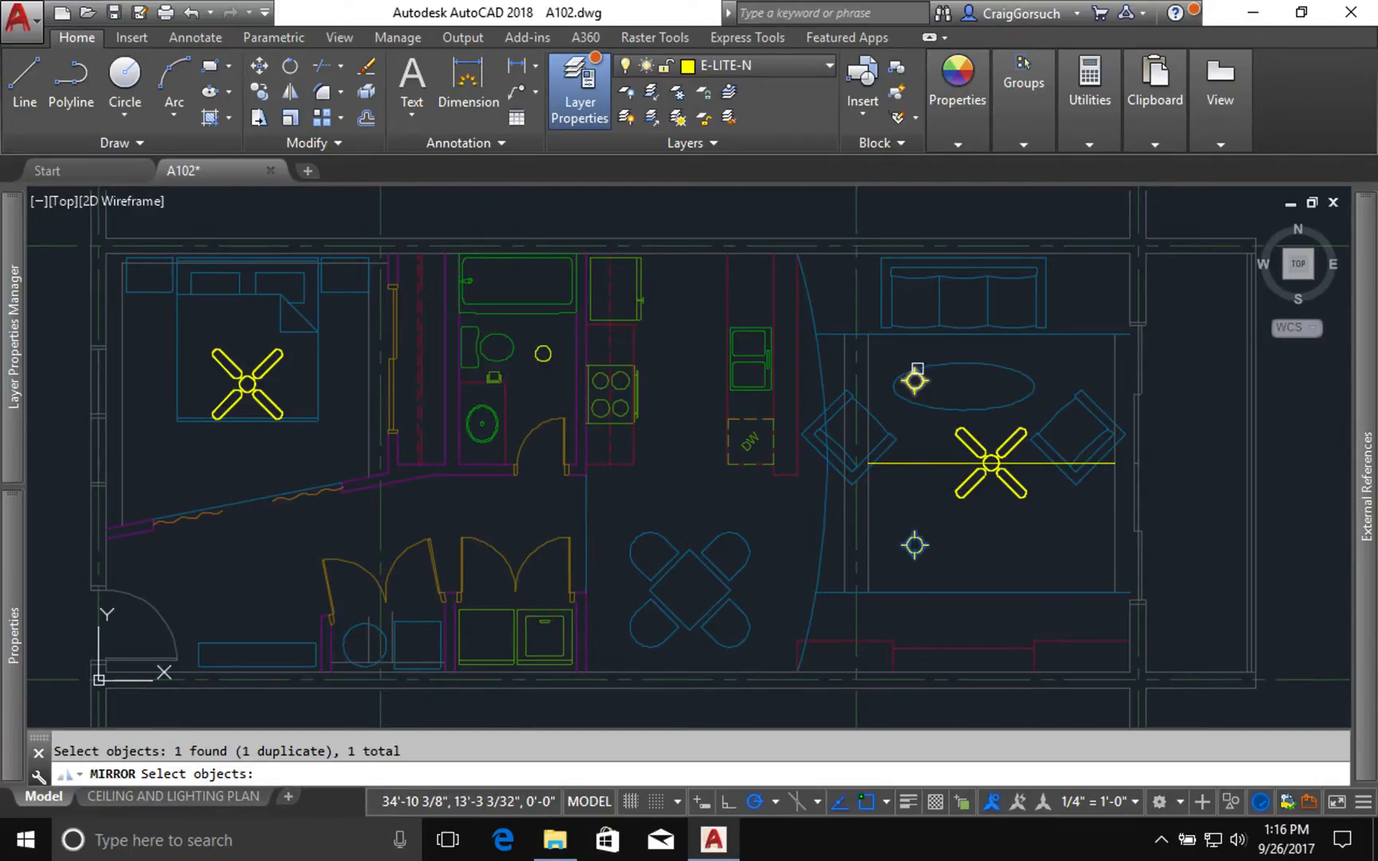
left_click(914, 381)
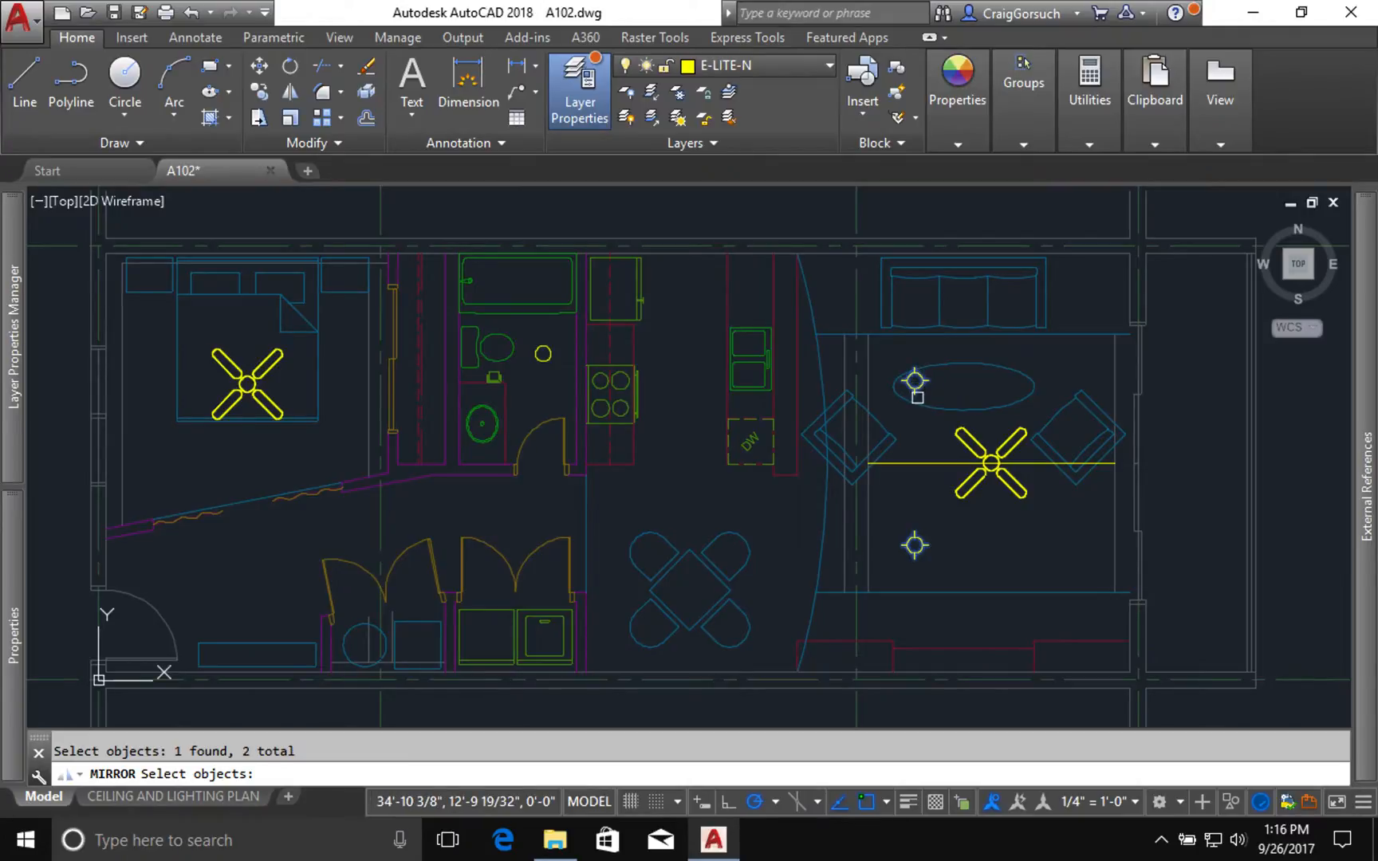
key("Return")
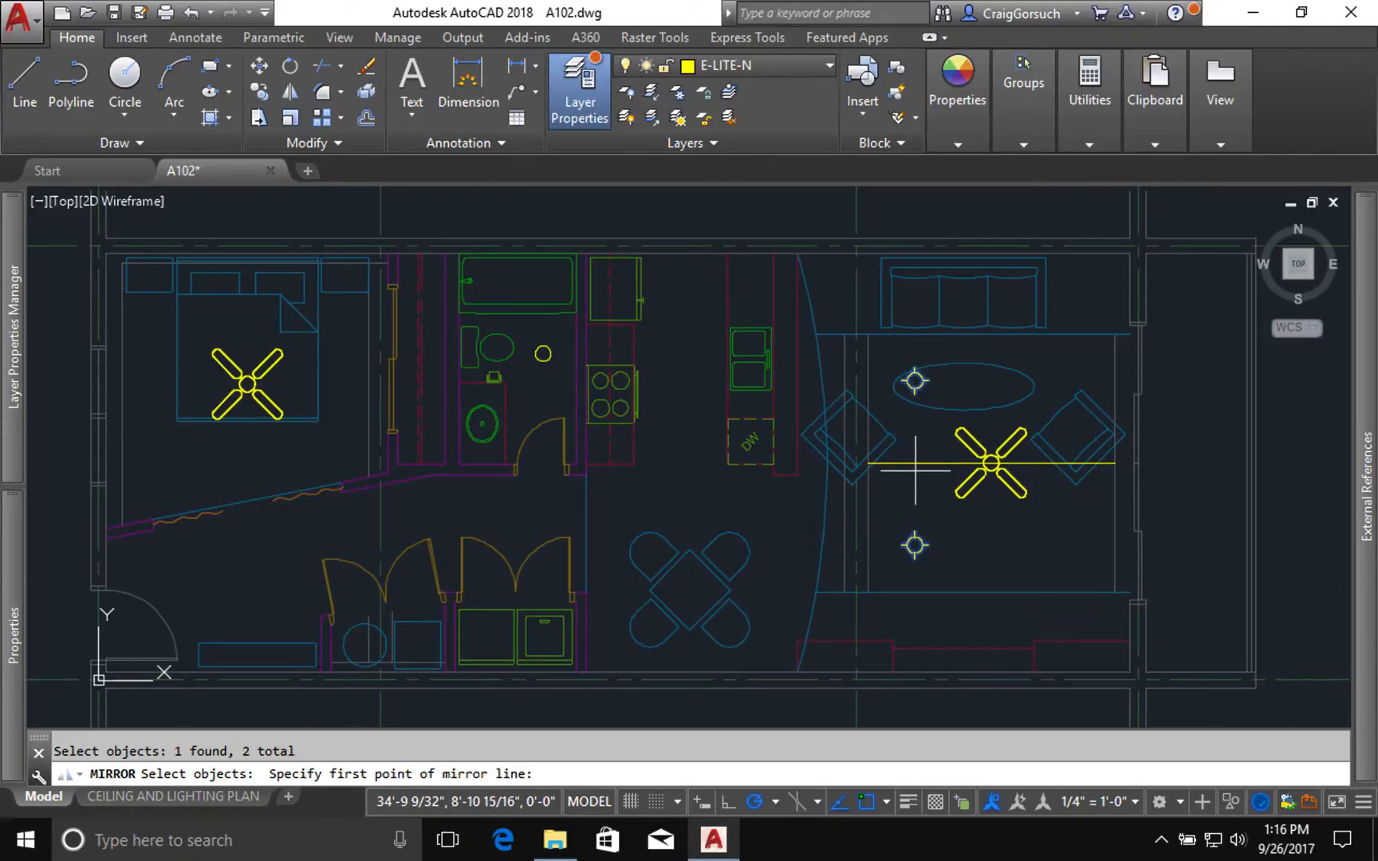
left_click(869, 463)
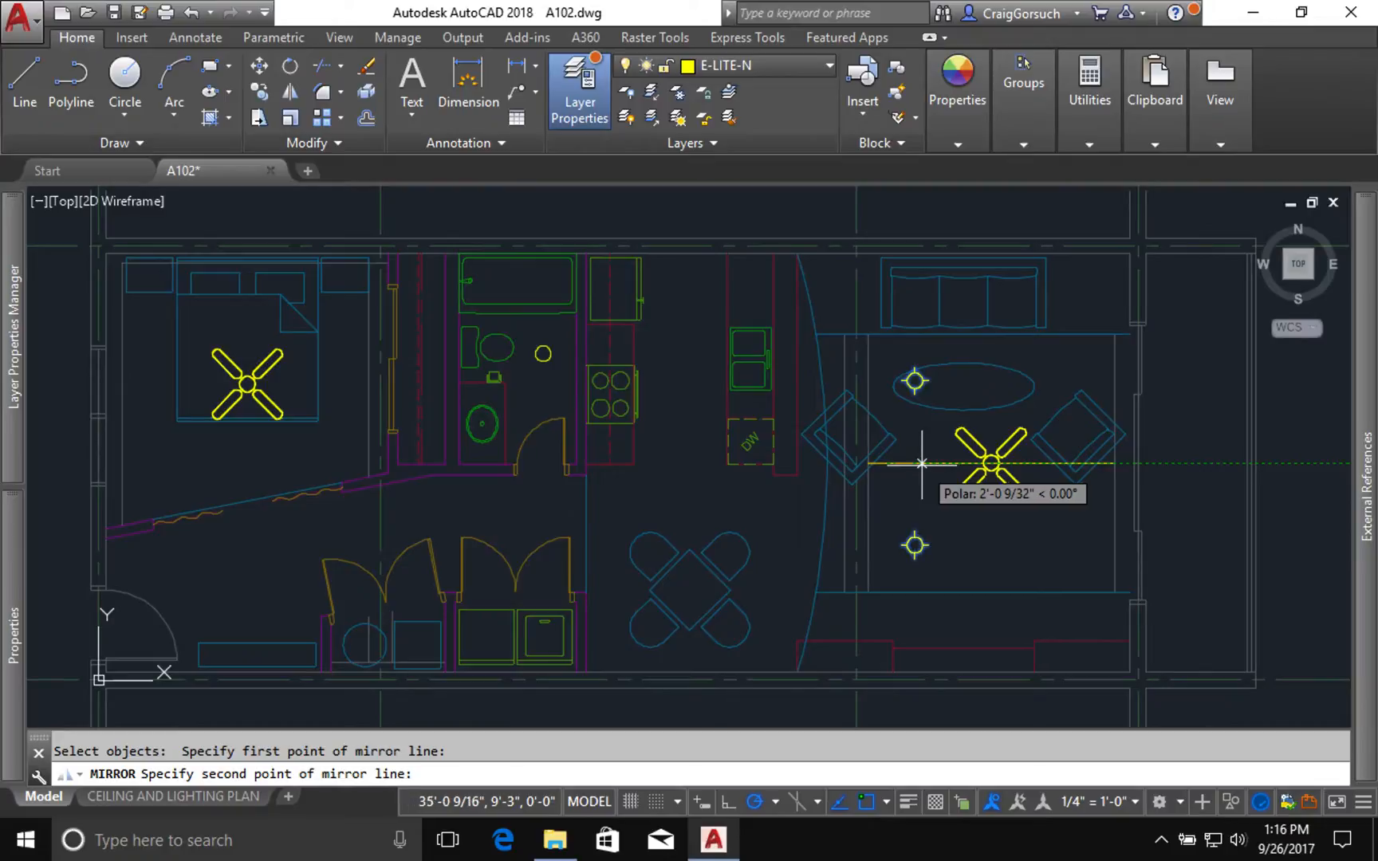
left_click(925, 464)
Mirror the previously selected two lights across a vertical line through the living area fan's center, erasing the source objects.
type("m")
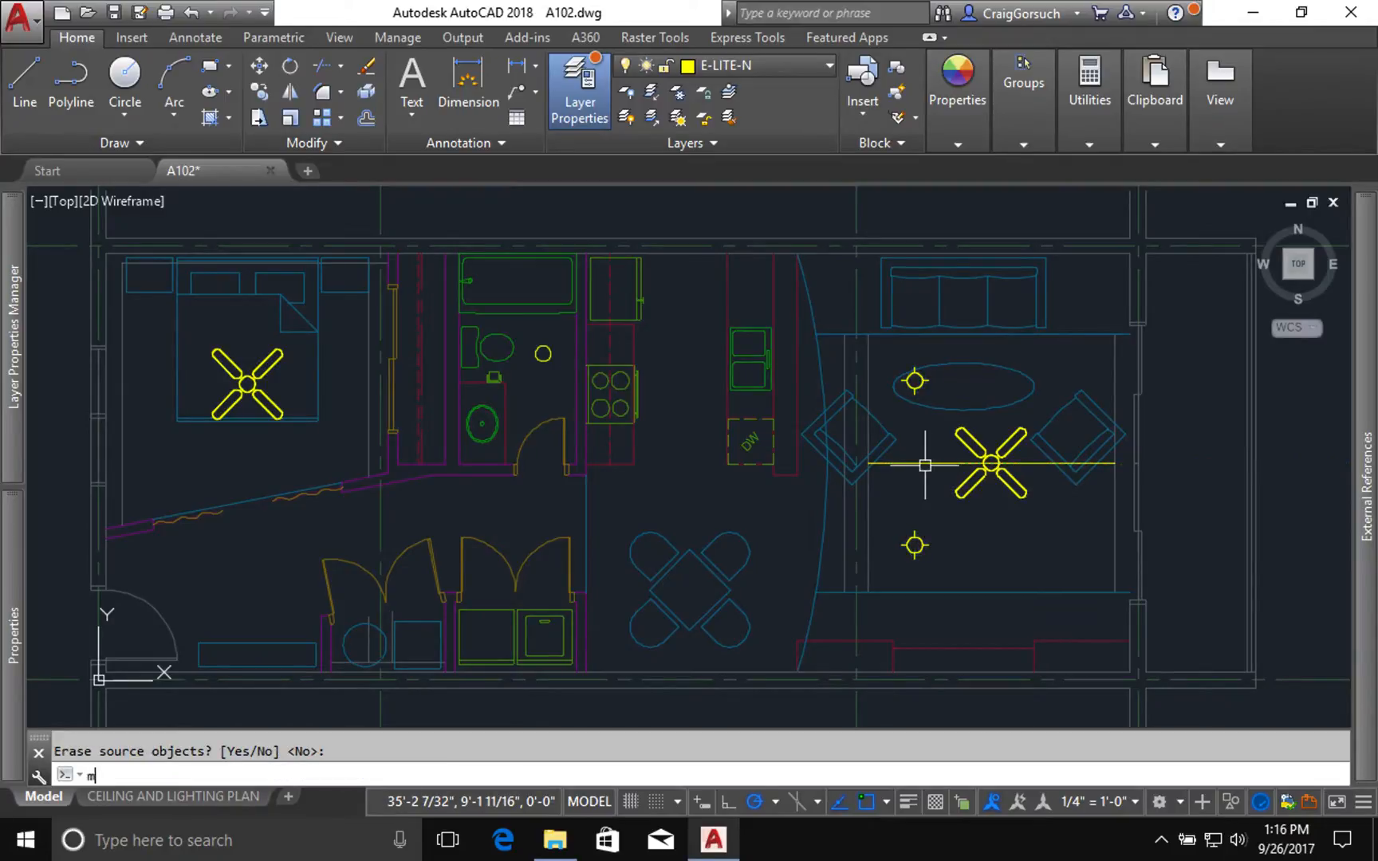
type("i")
key("Return")
type("p")
key("Return")
key("Return")
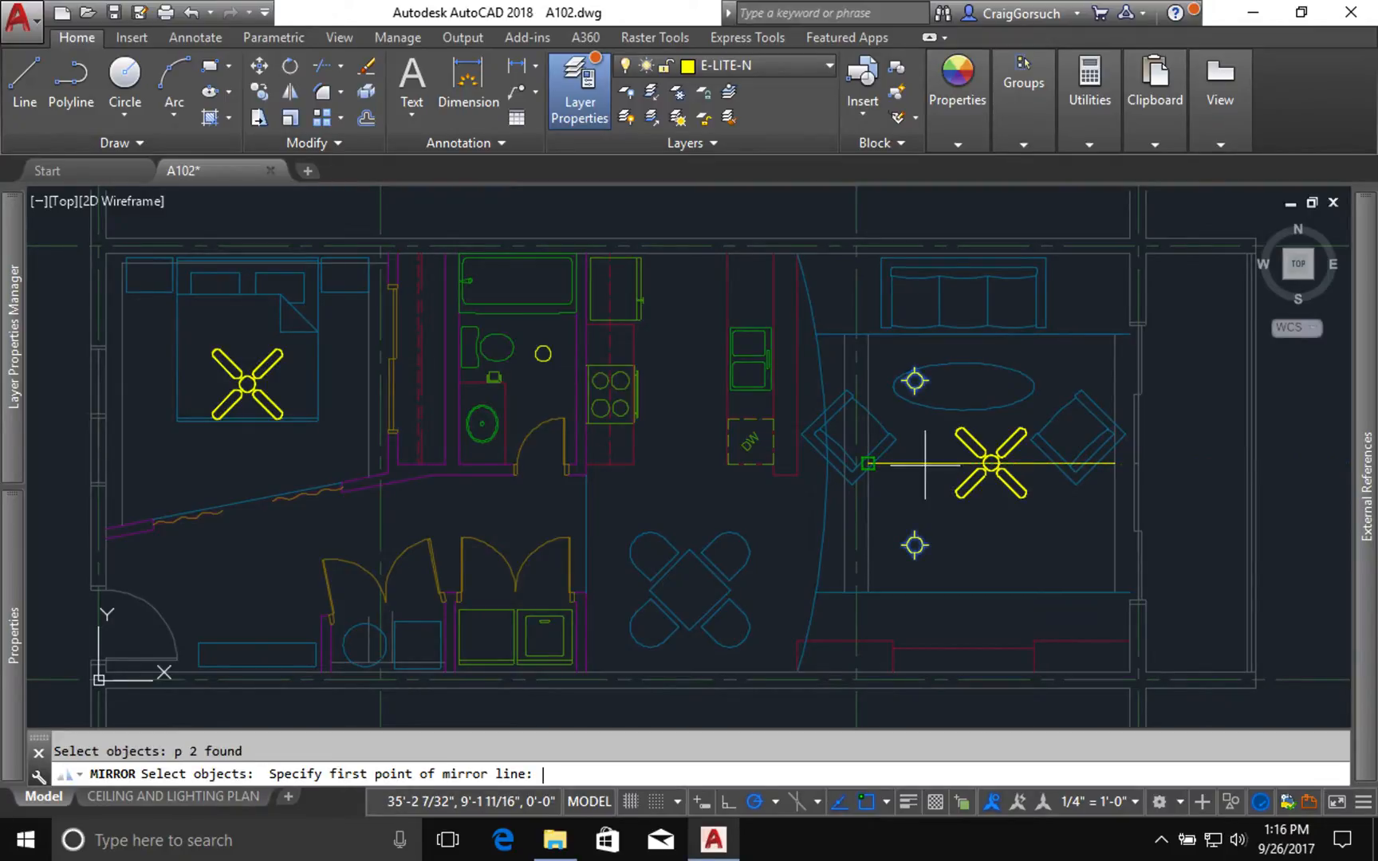
left_click(990, 463)
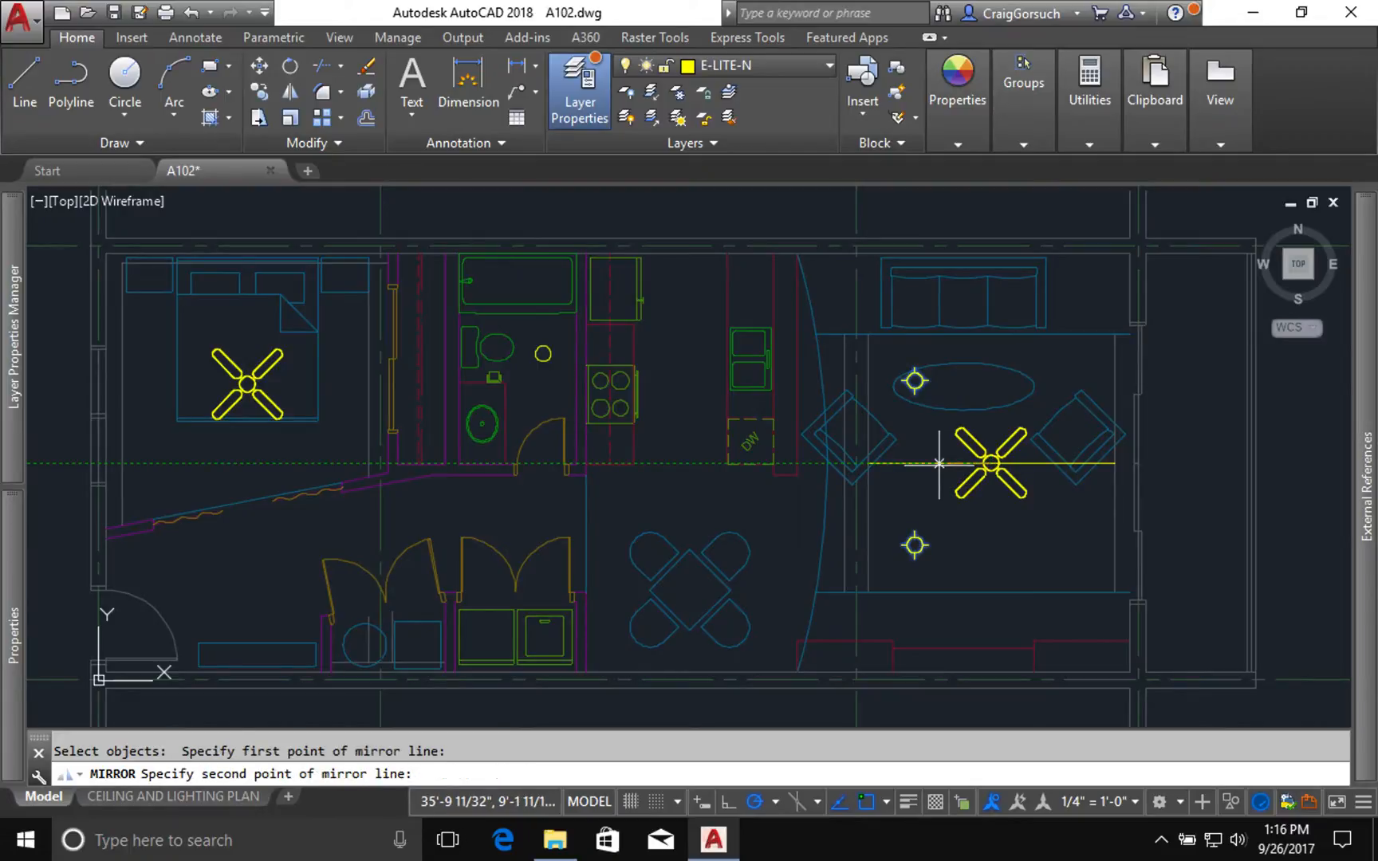
left_click(990, 516)
type("y")
key("Return")
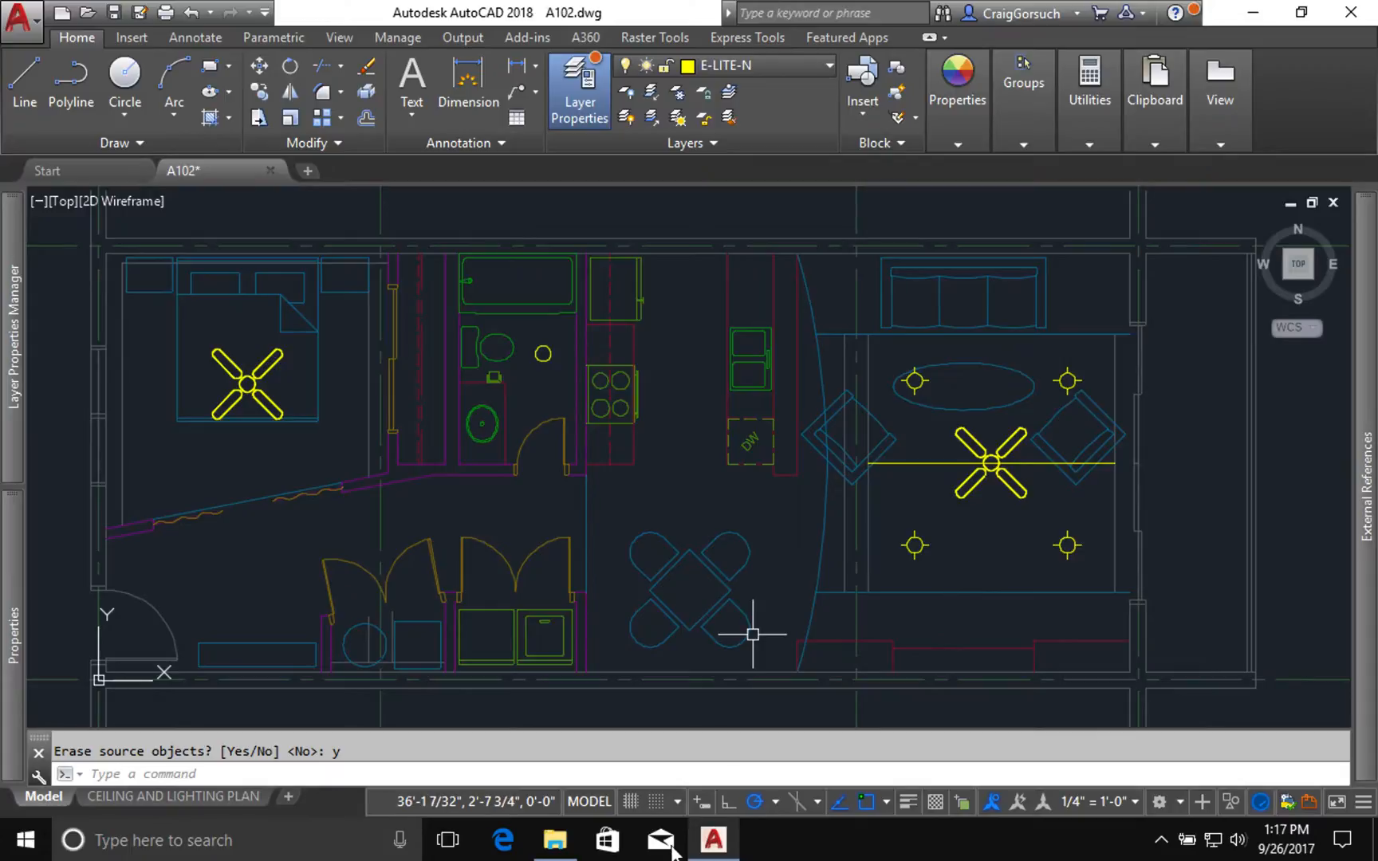
Insert the Light Pendant drawing from the Lighting folder as a block in the entry near the front door, at scale 1 and rotation 0.
left_click(555, 840)
left_click(747, 359)
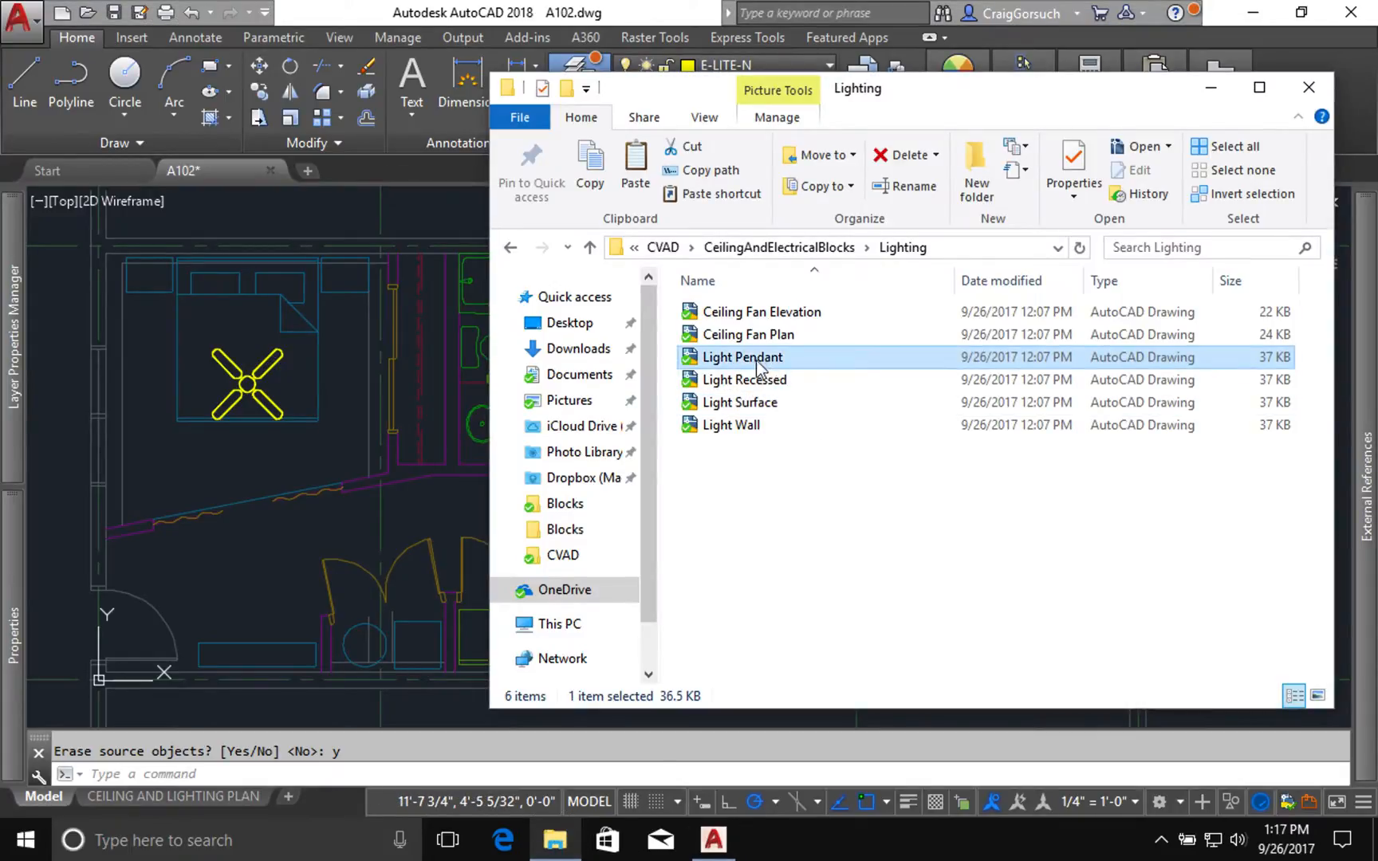
mouse_move(747, 359)
left_mouse_down()
mouse_move(478, 464)
mouse_move(280, 574)
left_mouse_up()
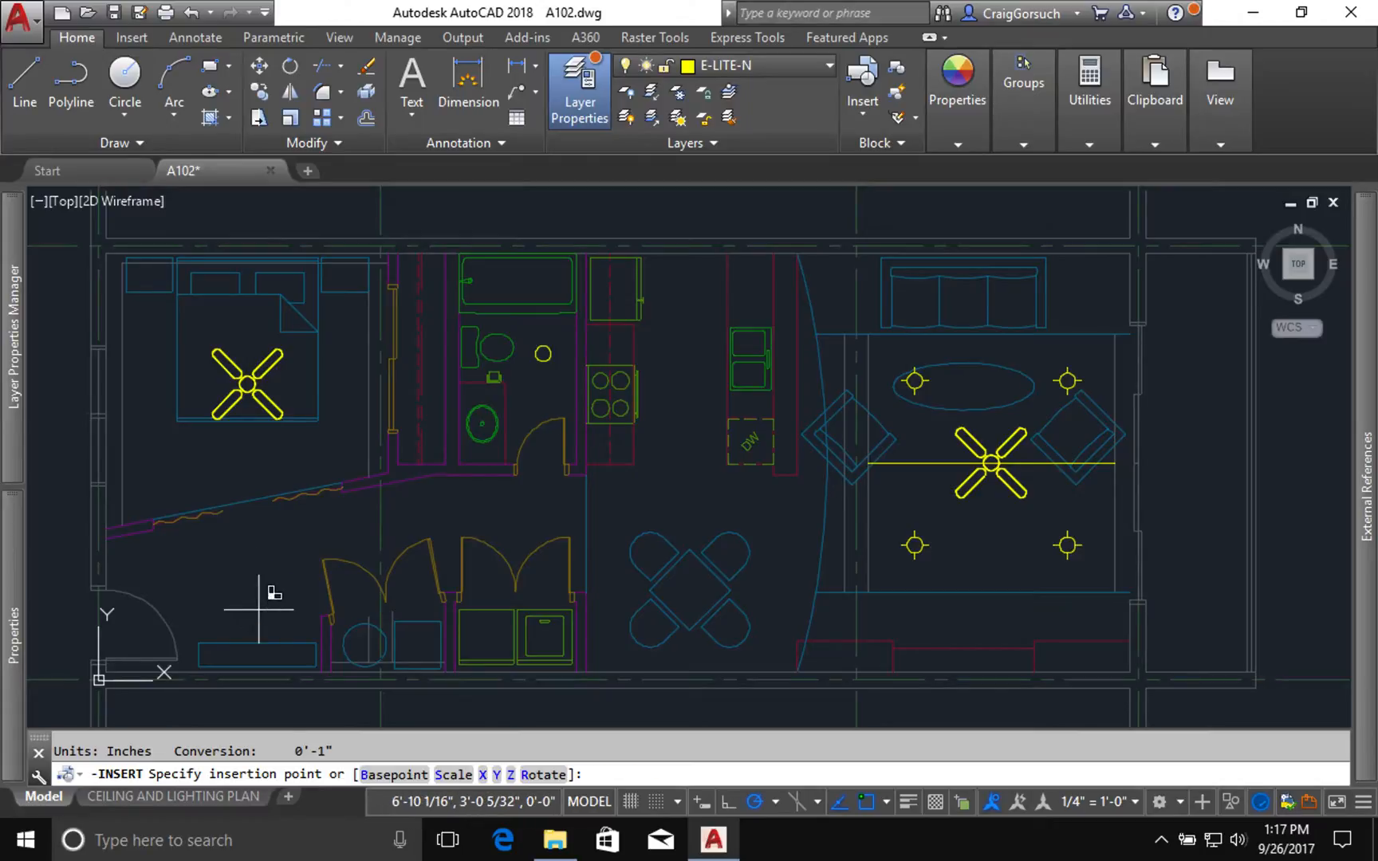
left_click(259, 609)
key("Return")
key("Return")
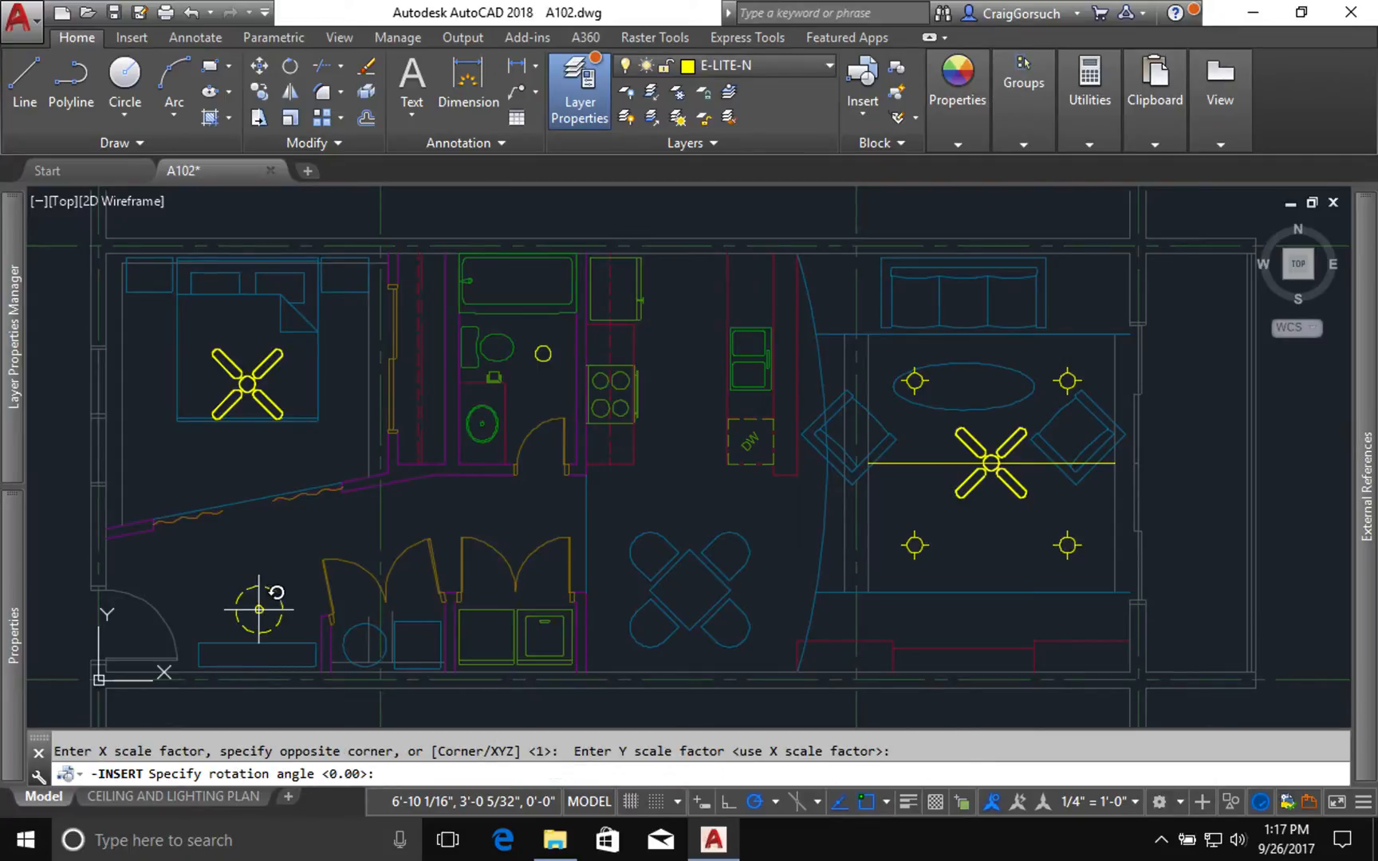
key("Return")
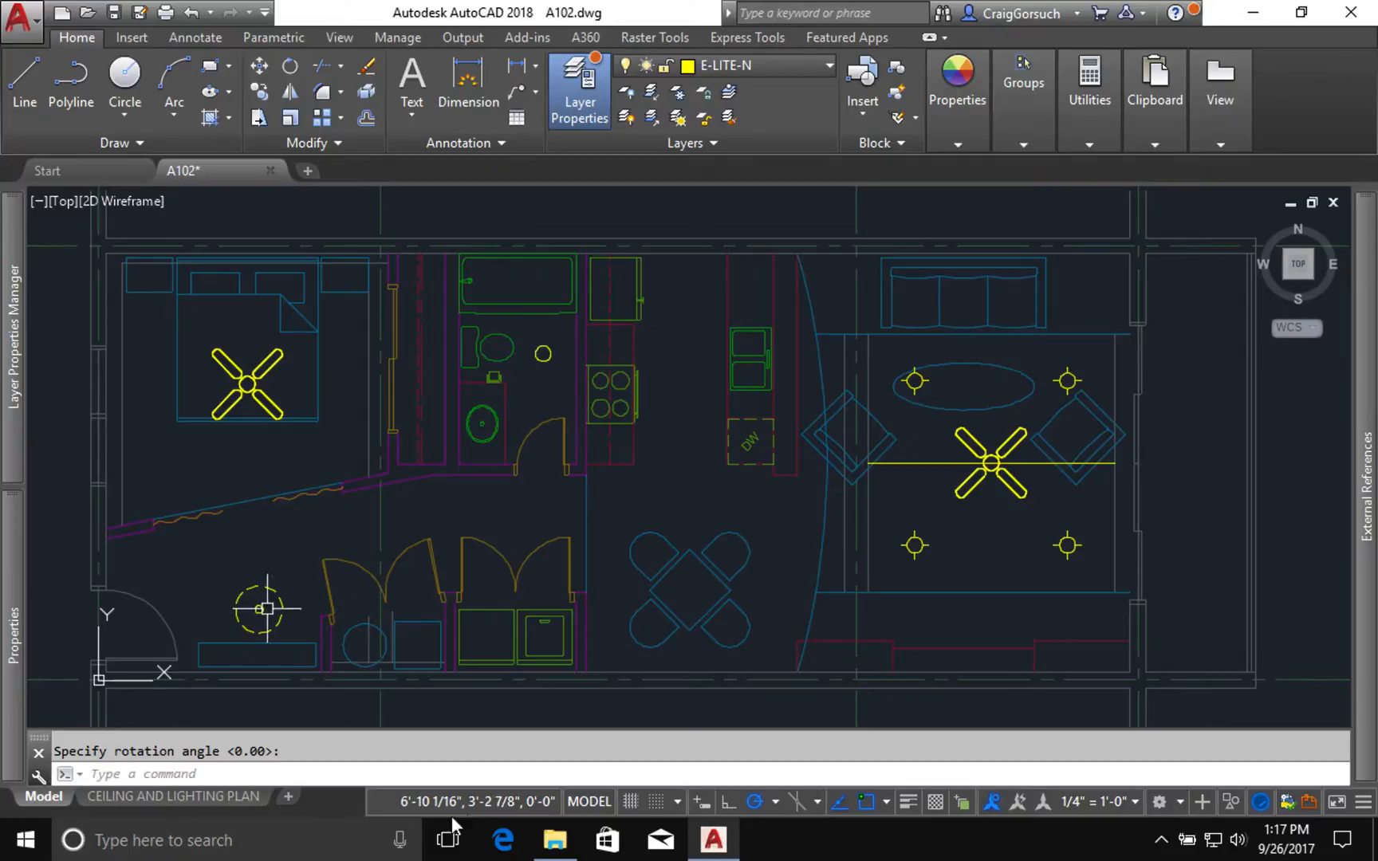
Insert the Light Wall drawing from the Lighting folder at the midpoint of the hallway wall below the bathroom sink, at scale 1 and rotation 0.
mouse_move(559, 847)
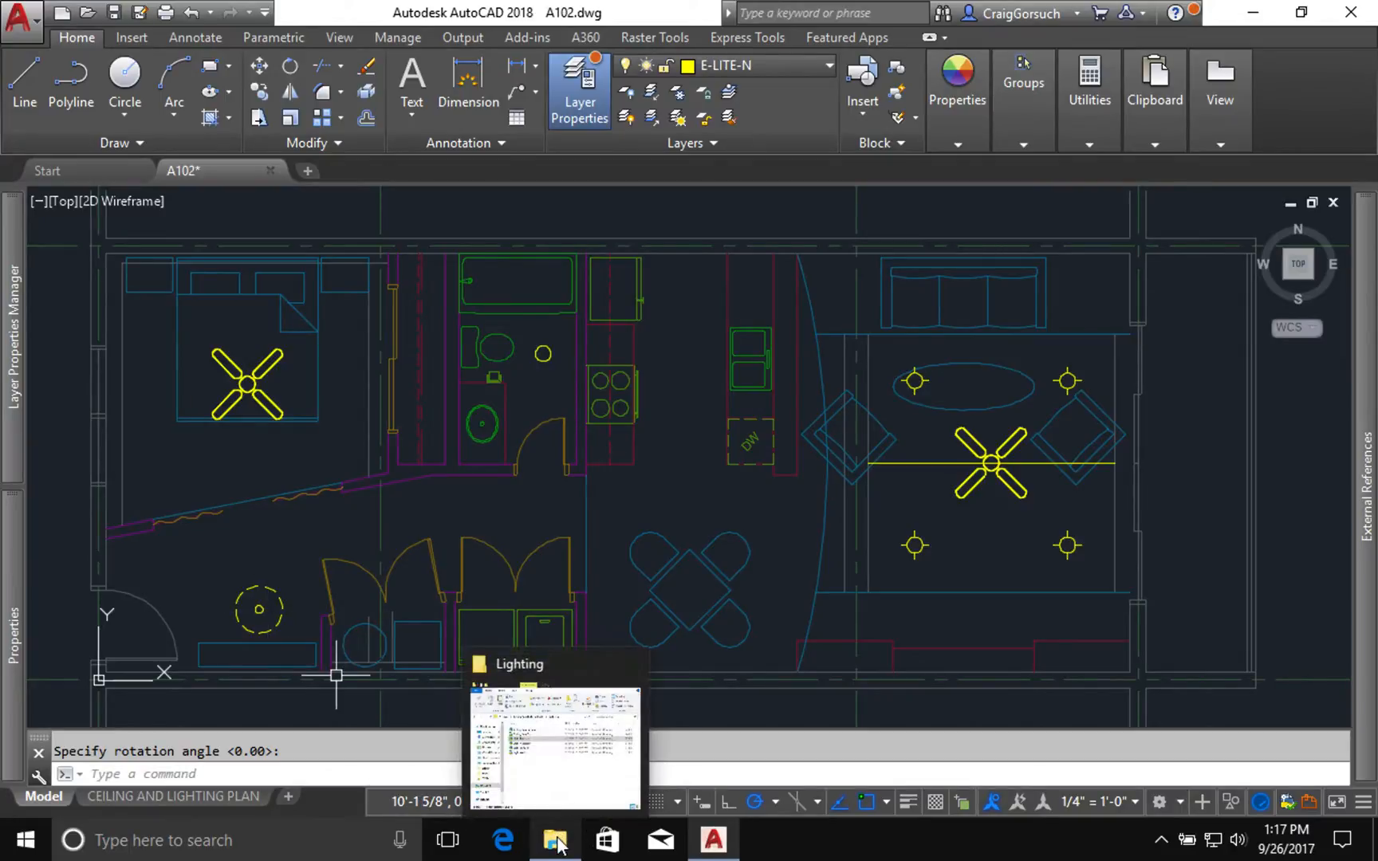
left_click(561, 807)
left_click(733, 428)
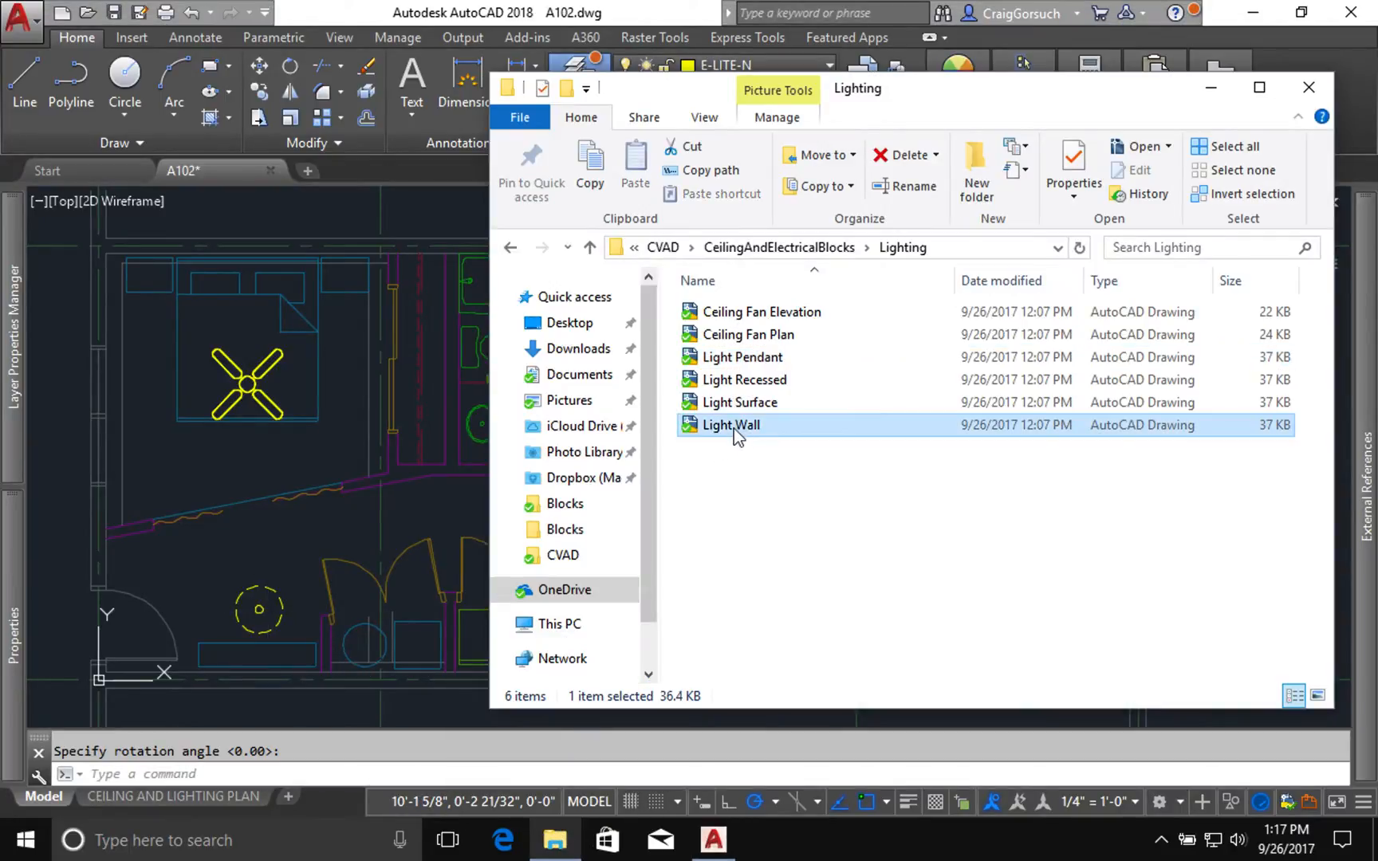
mouse_move(733, 428)
left_mouse_down()
mouse_move(650, 435)
mouse_move(388, 511)
left_mouse_up()
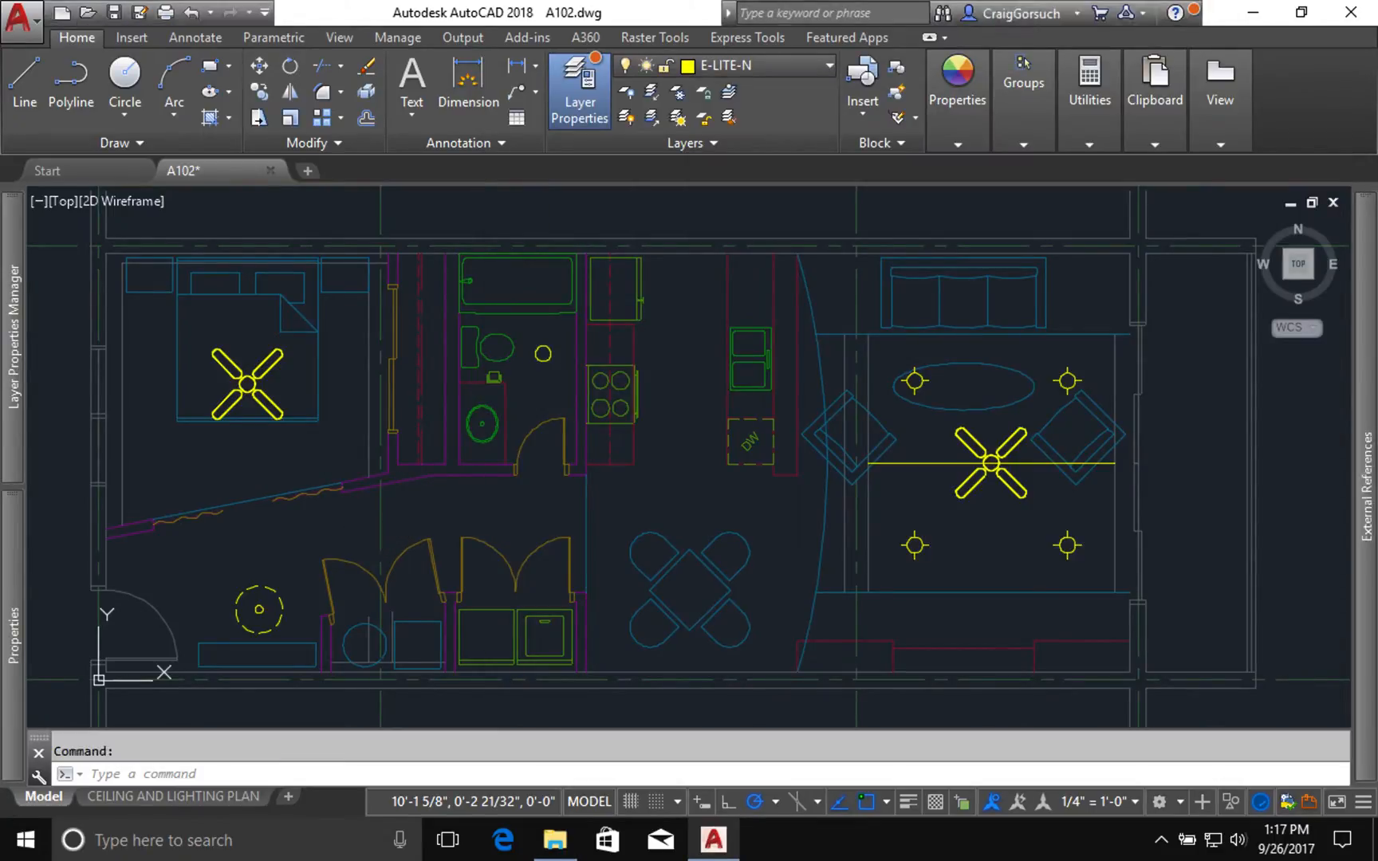
key("Return")
key("Return")
key("Return")
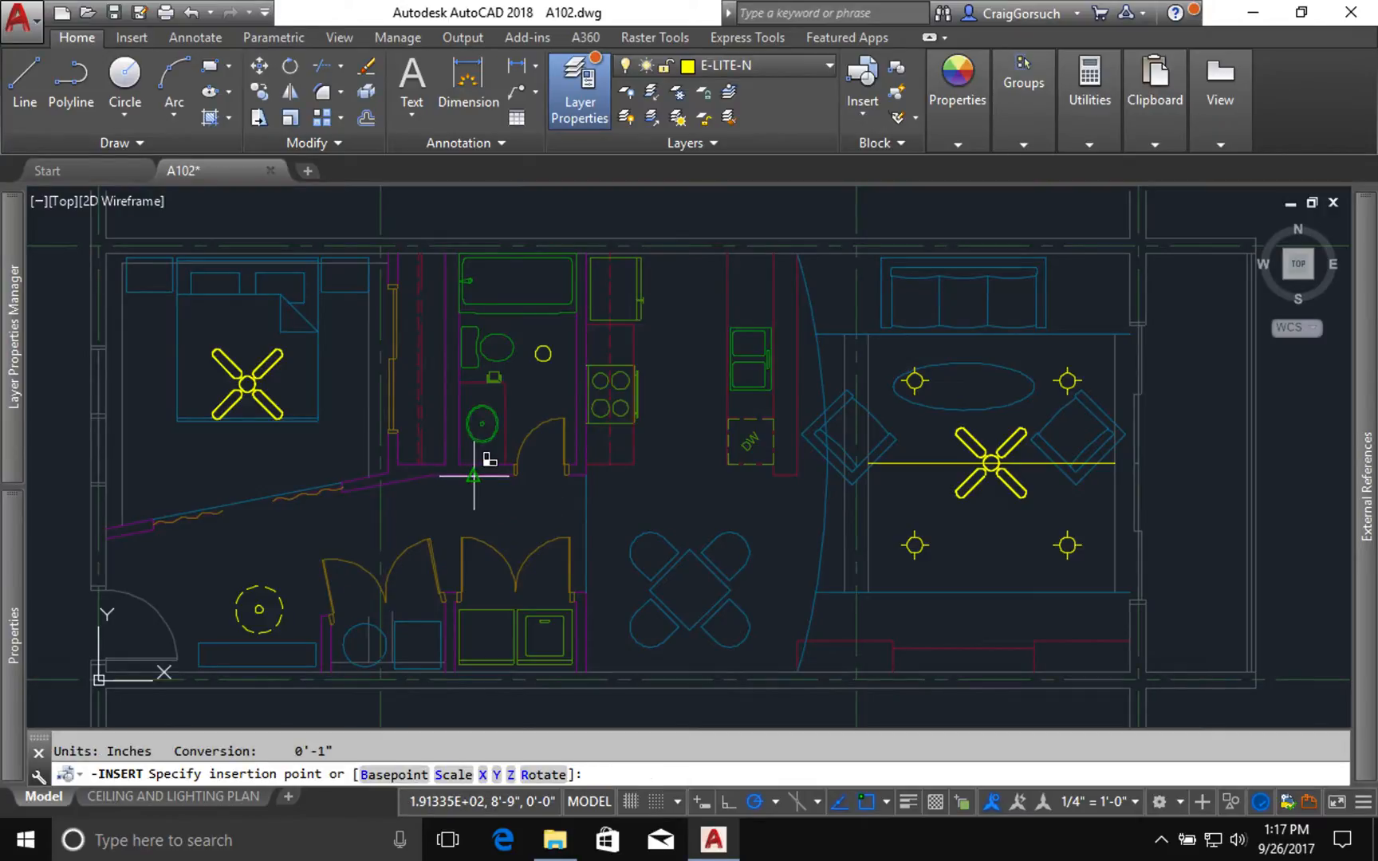
left_click(473, 475)
key("Return")
key("Return")
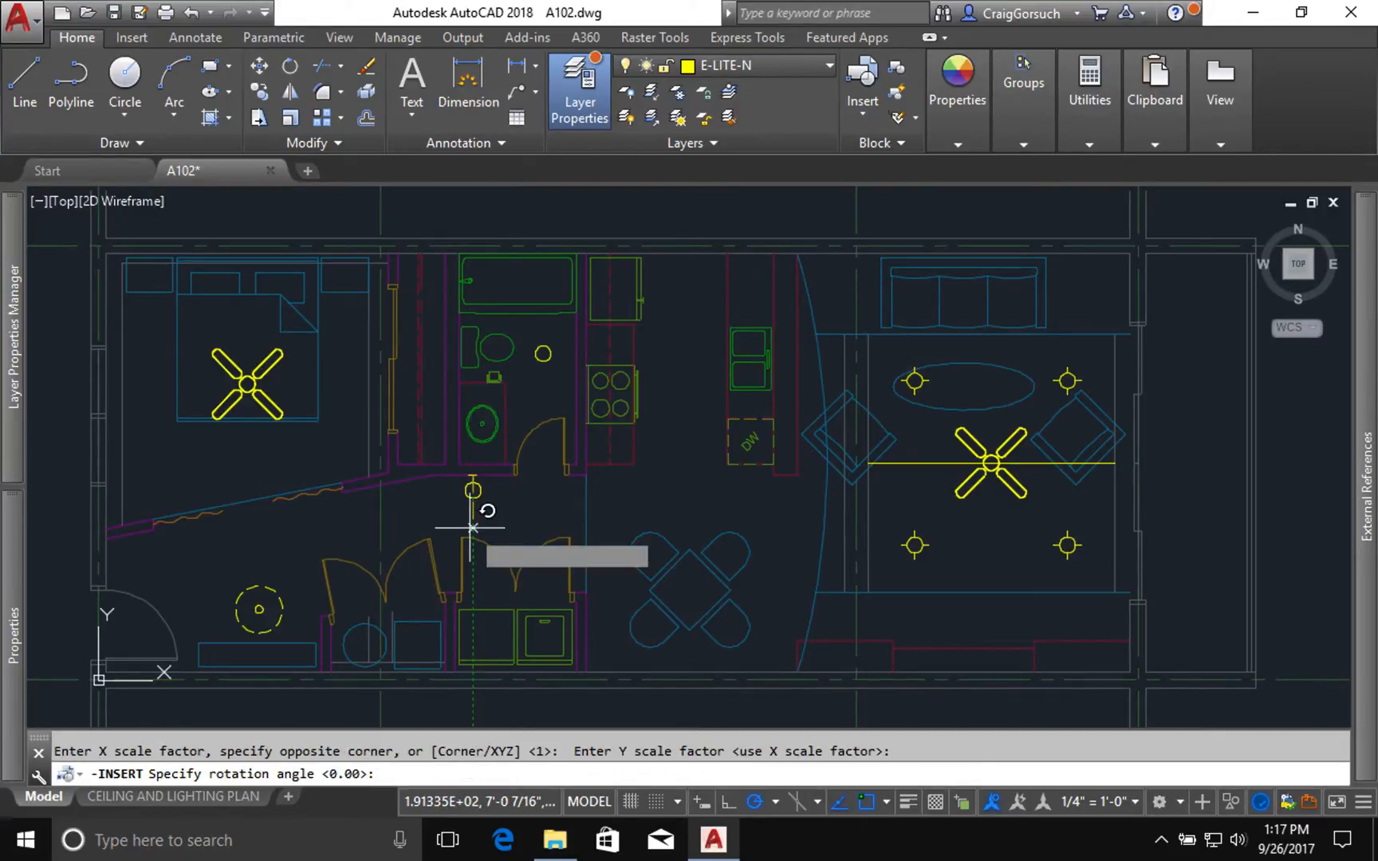
scroll(469, 527, "up", 2)
key("Return")
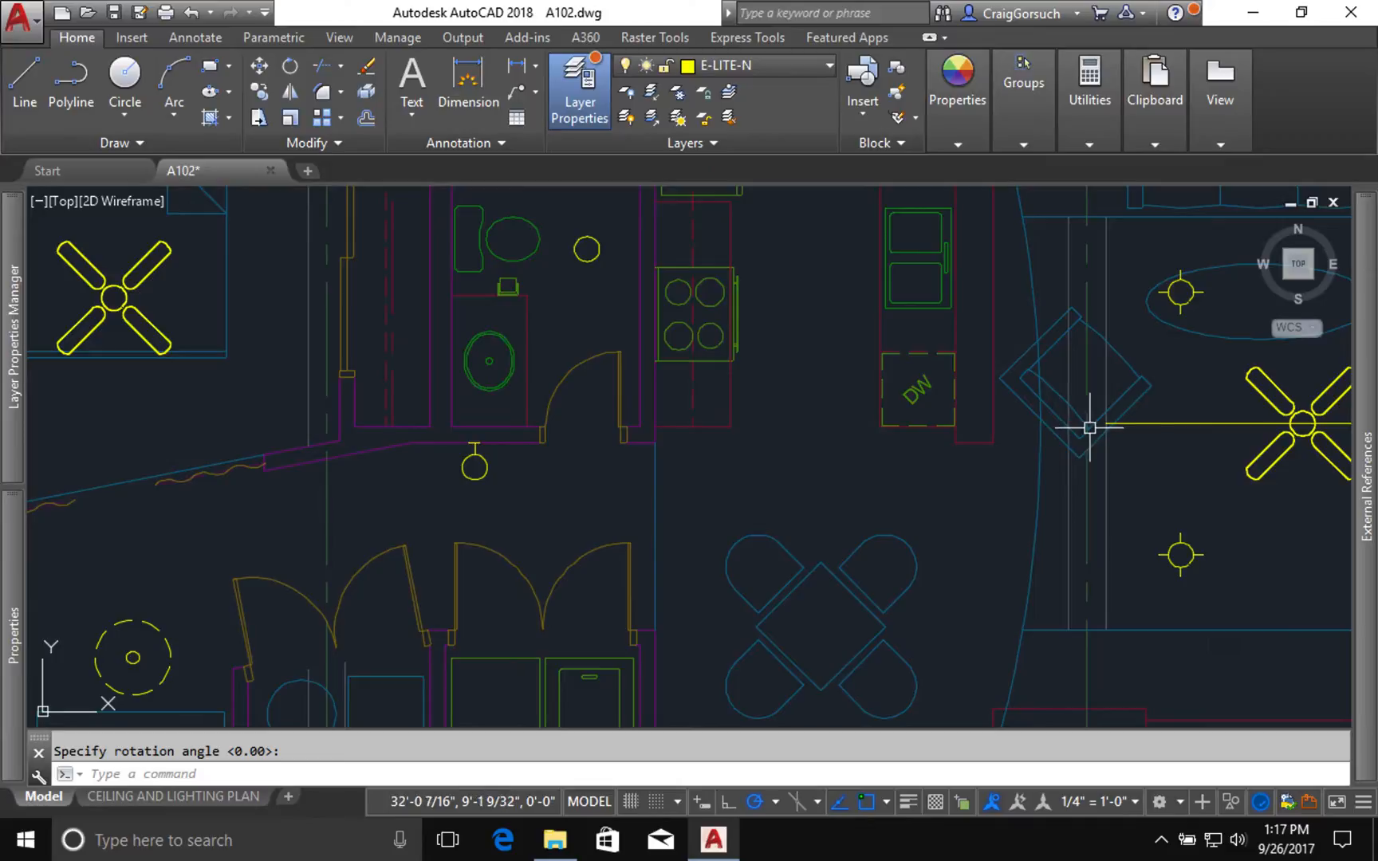
Erase the horizontal construction line running through the living area's ceiling fan.
left_click(1215, 421)
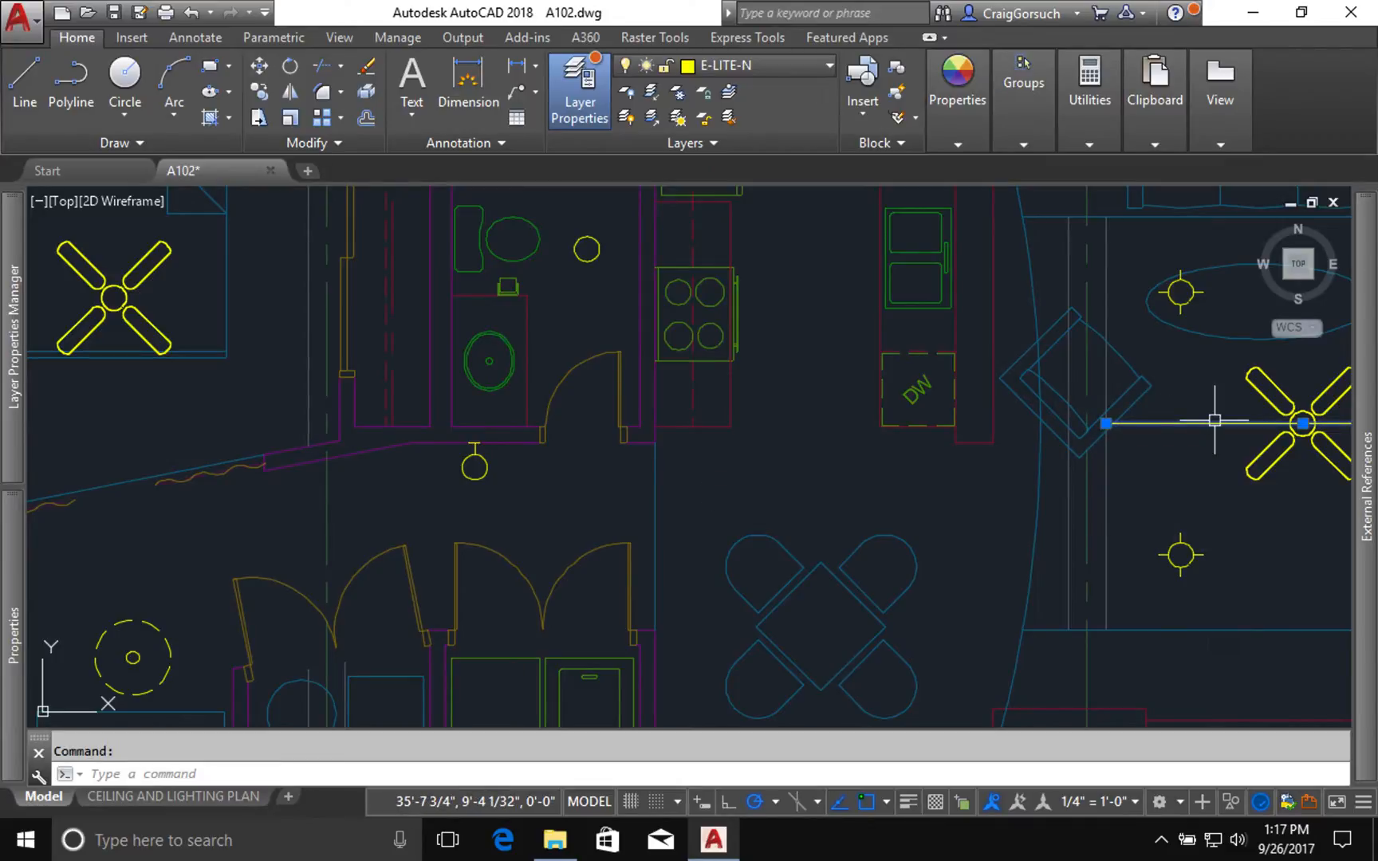
type("e")
key("Return")
scroll(1066, 526, "down", 2)
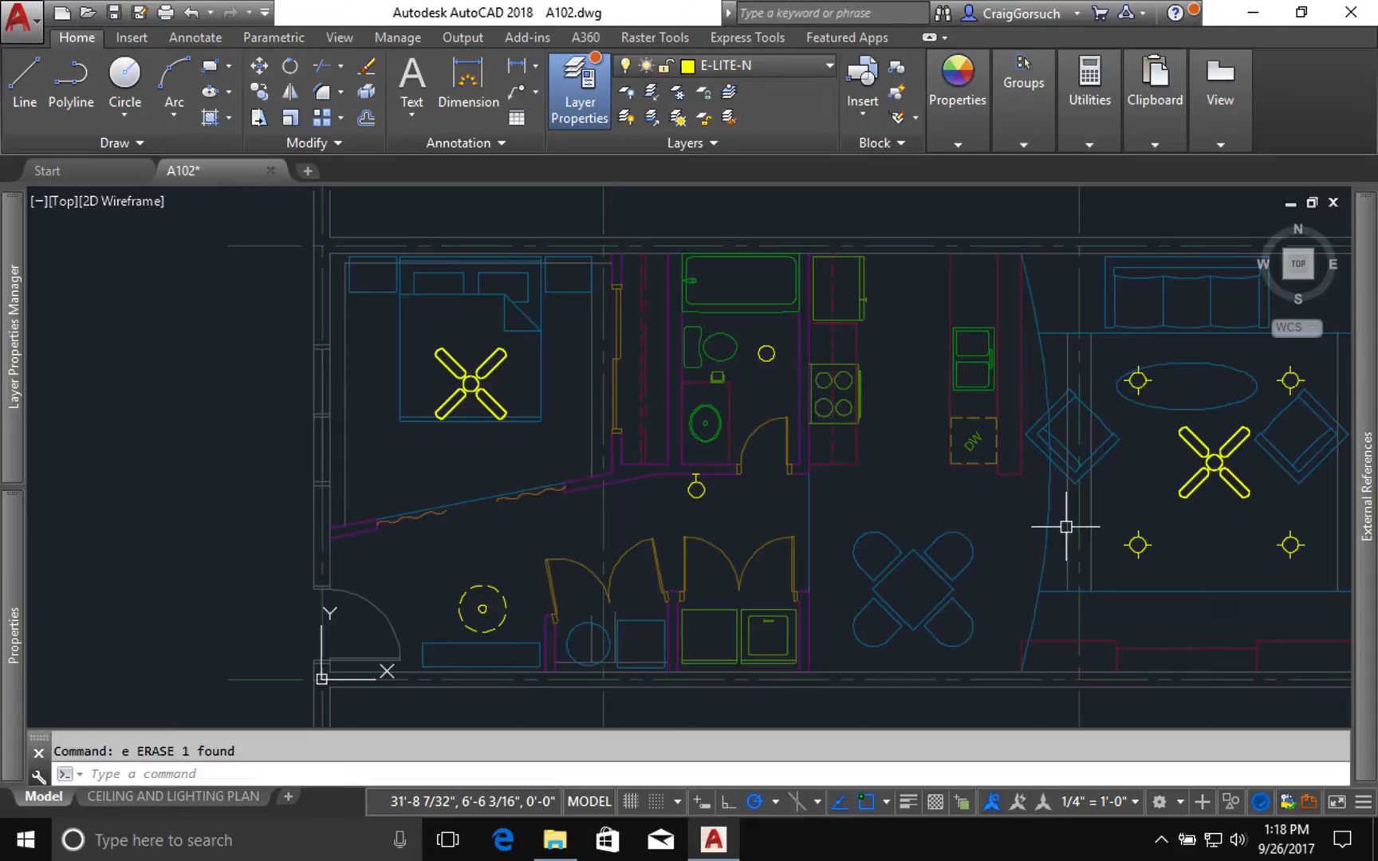
key("ctrl+2")
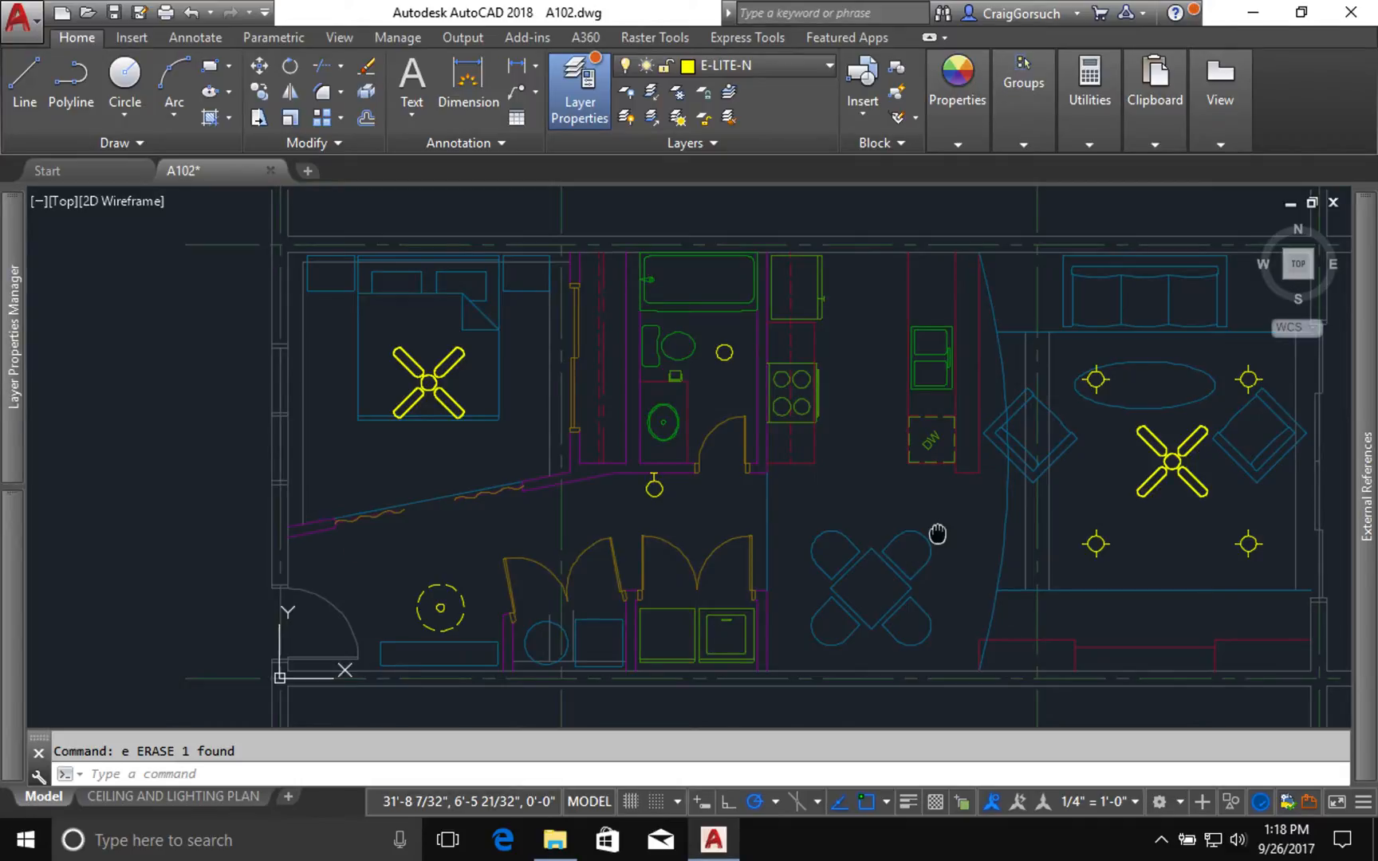
scroll(327, 499, "up", 2)
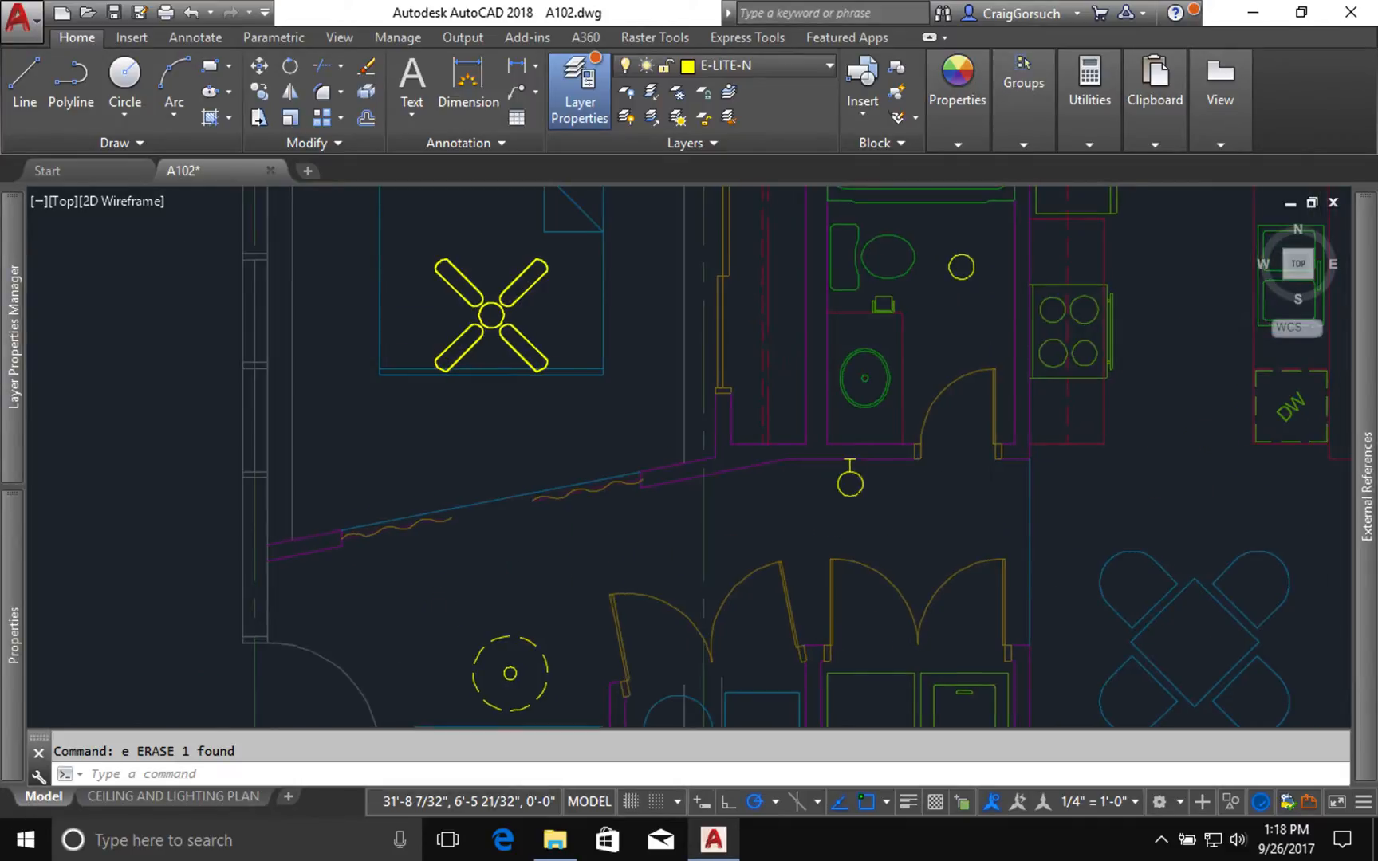
scroll(163, 476, "down", 2)
middle_click(351, 550)
middle_click(351, 550)
scroll(322, 496, "up", 1)
scroll(321, 497, "down", 1)
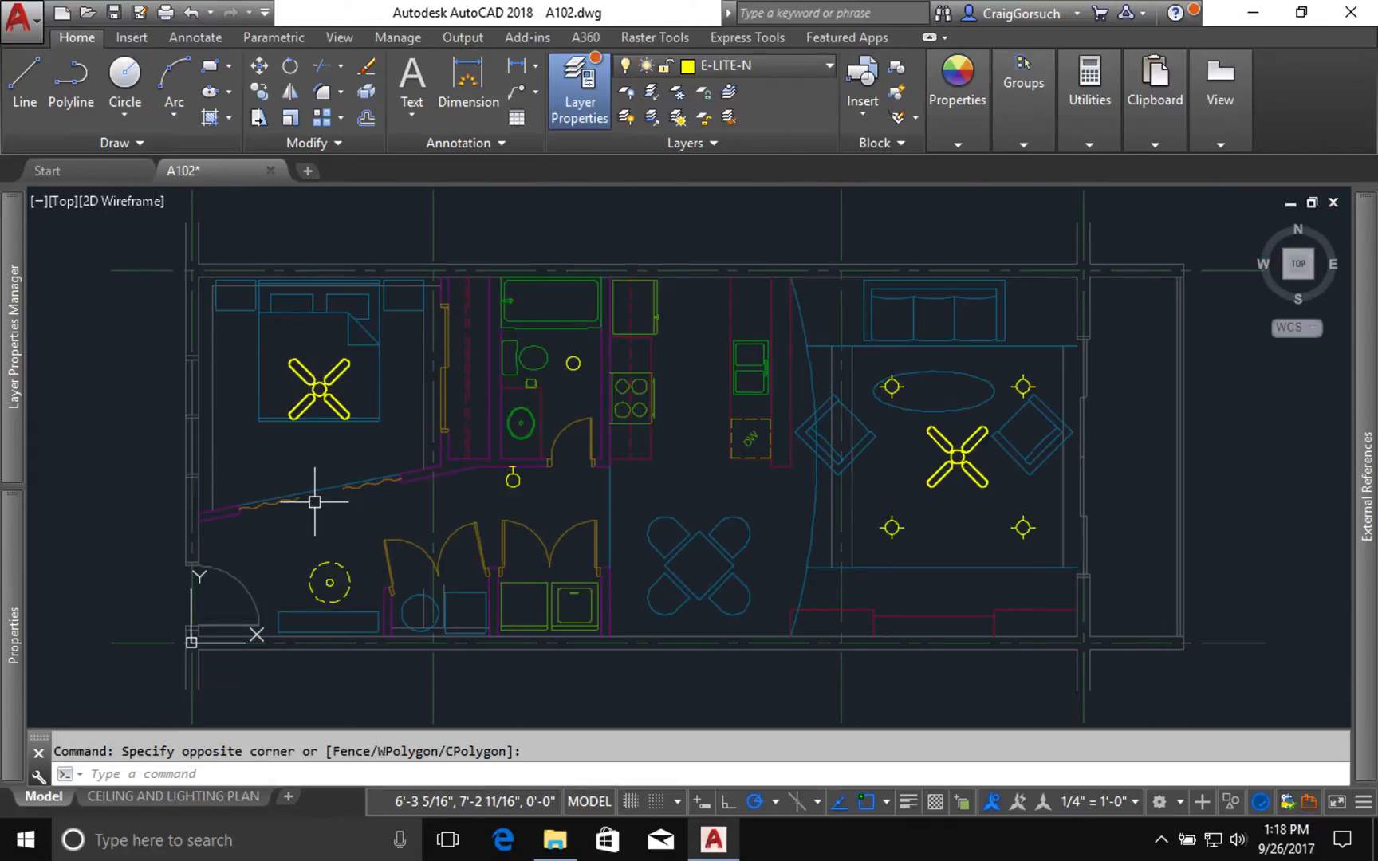
scroll(317, 499, "up", 2)
mouse_move(4, 569)
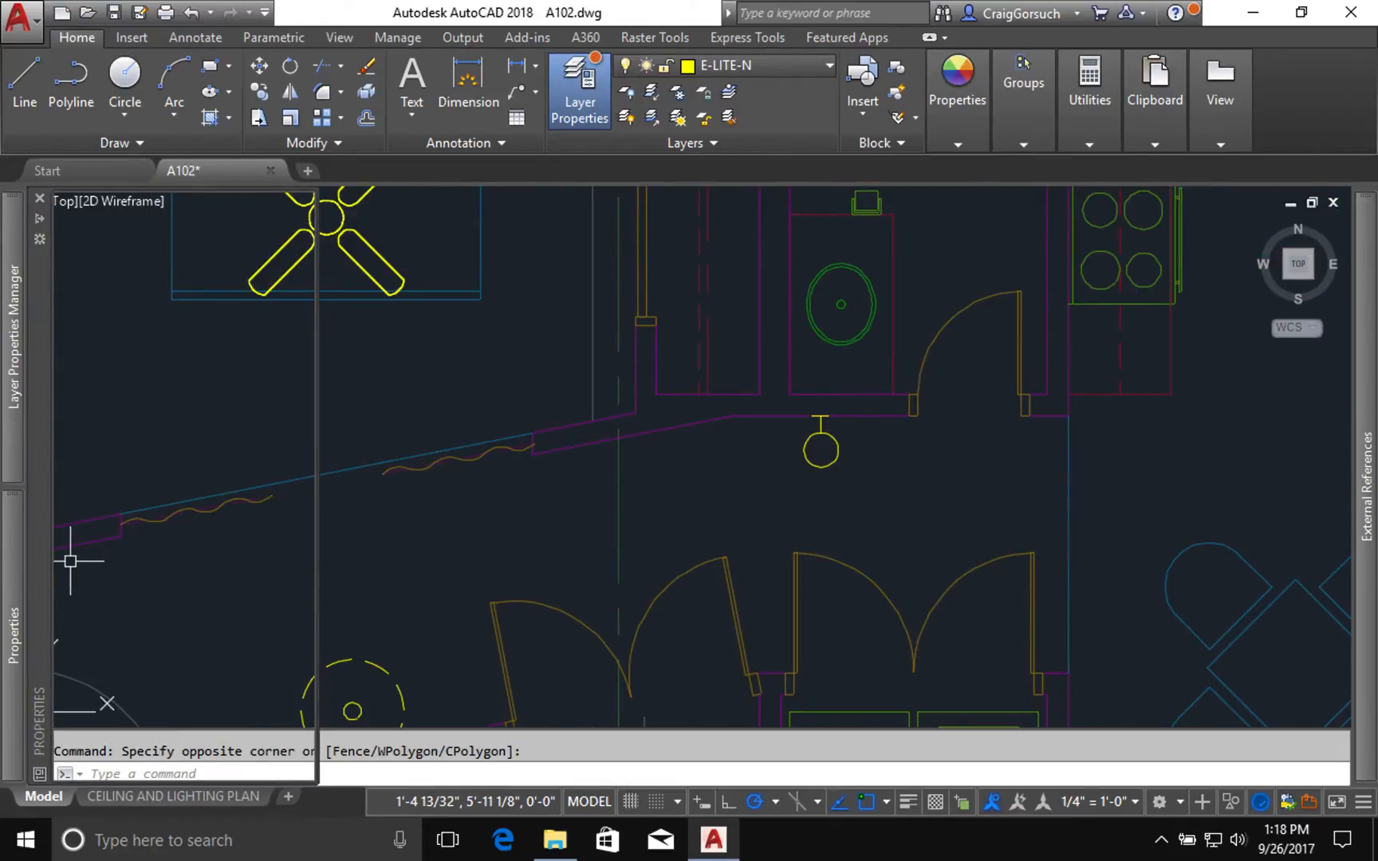
middle_click_drag(455, 563, 717, 557)
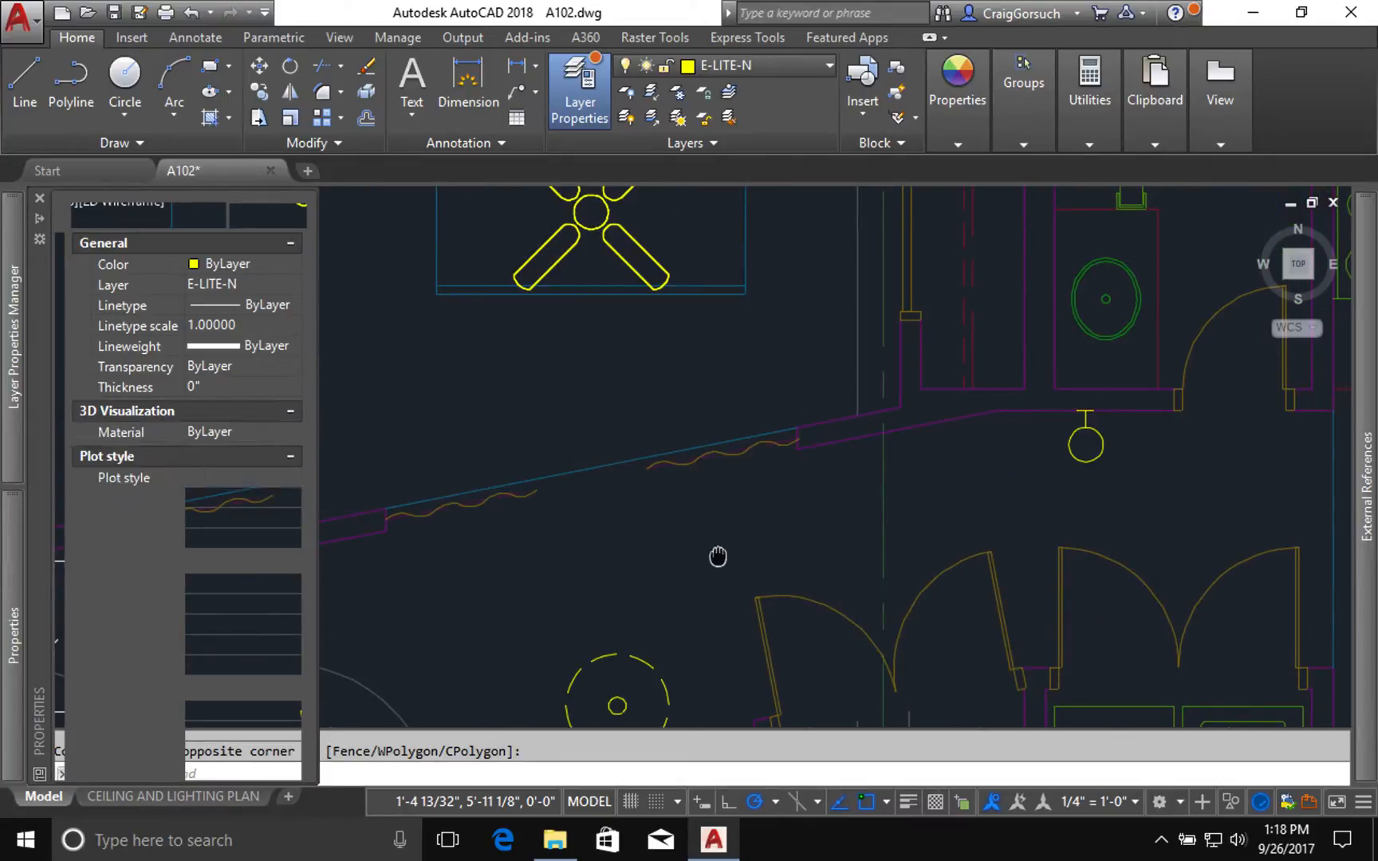
Switch to File Explorer, open the Switches folder in CeilingAndElectricalBlocks, and return to the A102 drawing in AutoCAD.
left_click(568, 853)
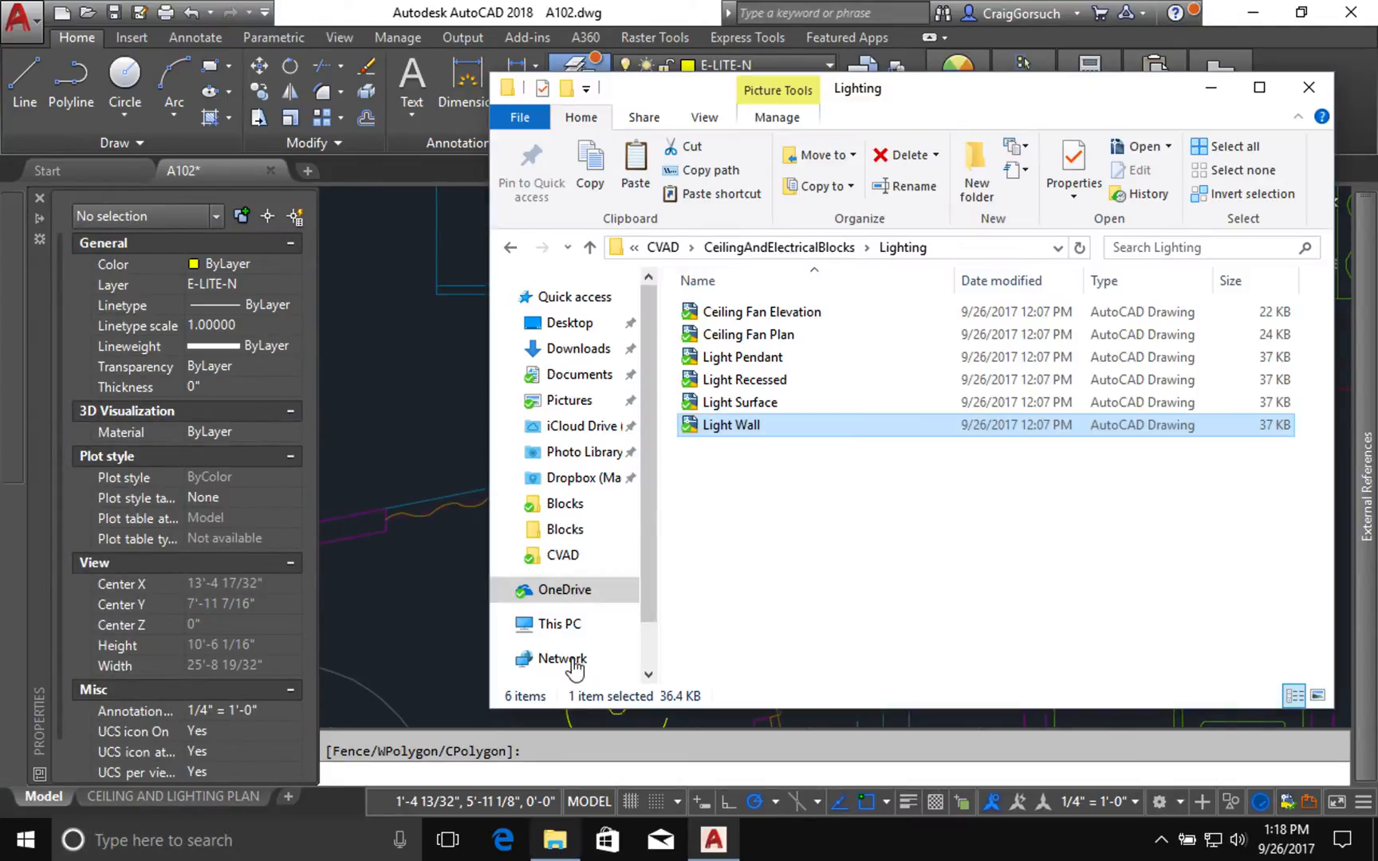
left_click(820, 251)
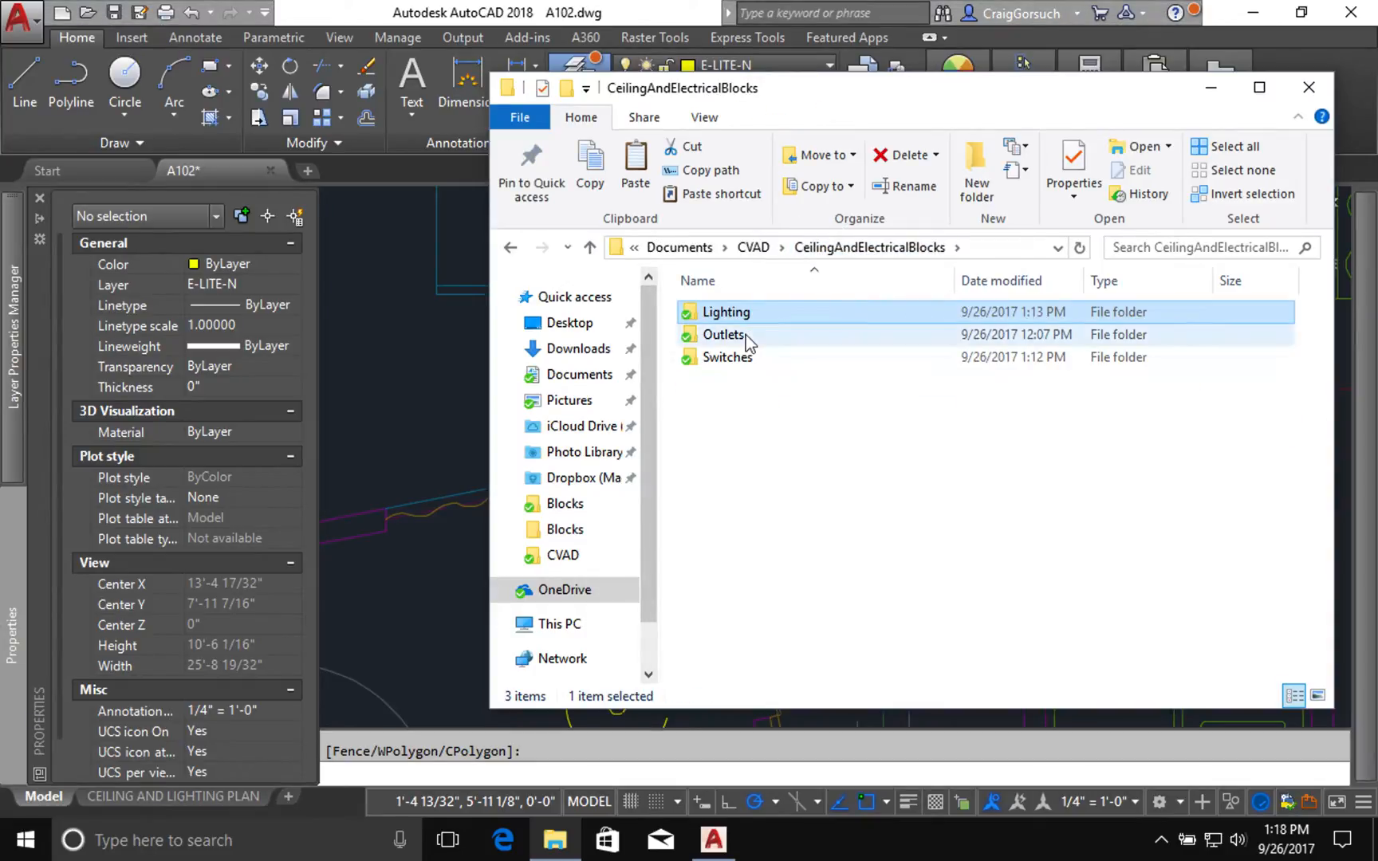
double_click(746, 359)
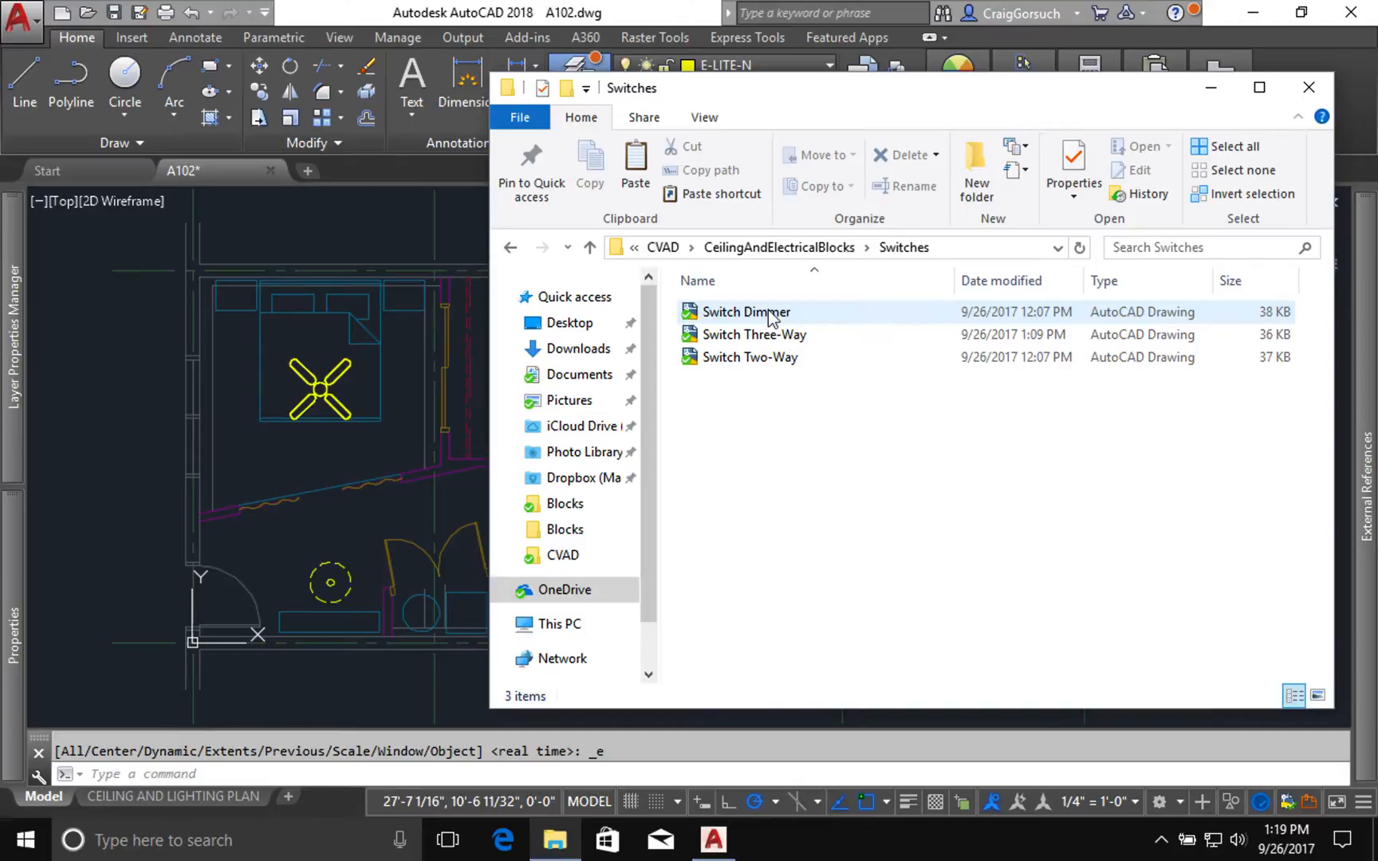
scroll(255, 532, "up", 1)
scroll(254, 533, "up", 1)
left_click(254, 532)
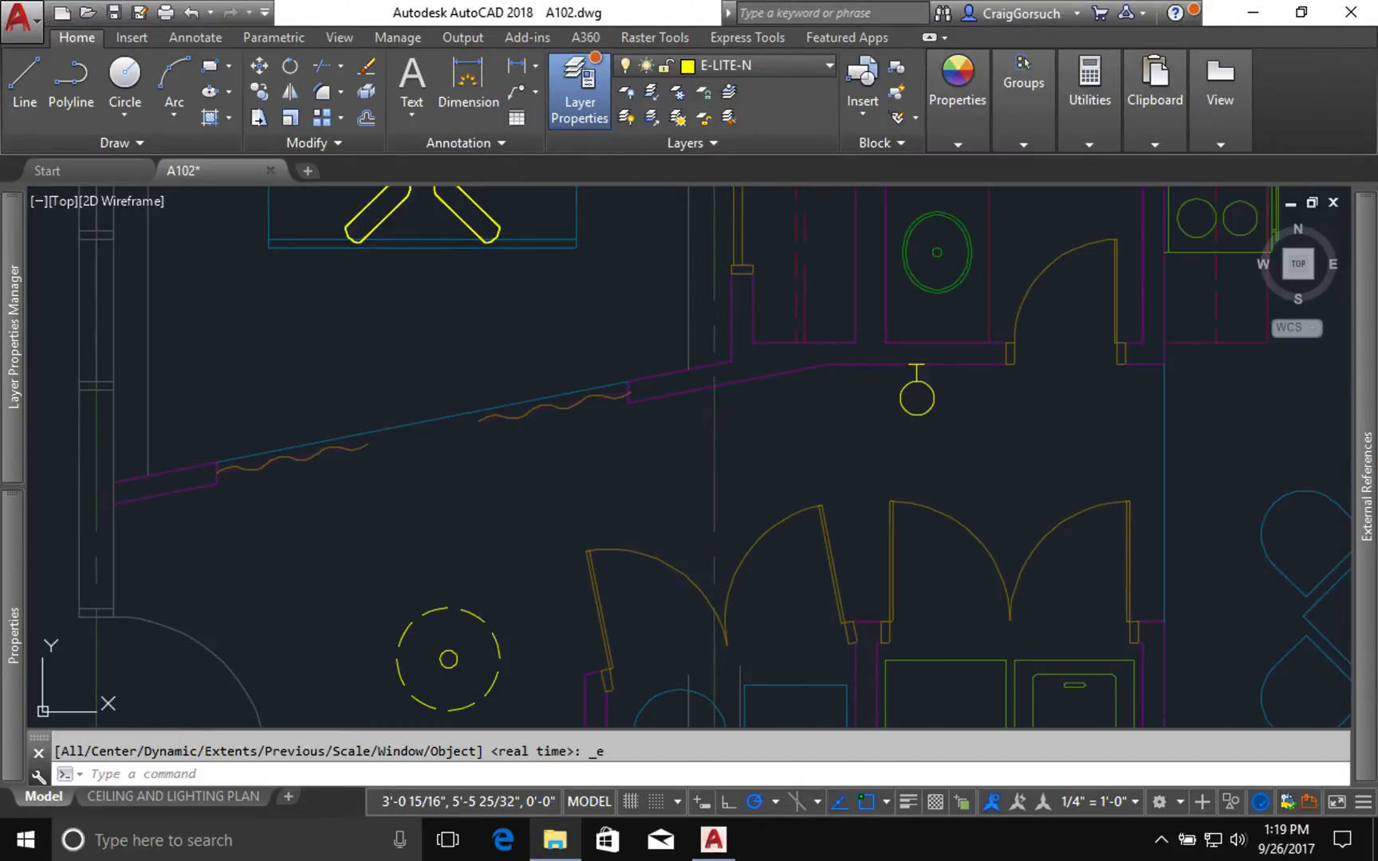
mouse_move(177, 536)
middle_mouse_down()
mouse_move(268, 544)
mouse_move(272, 615)
middle_mouse_up()
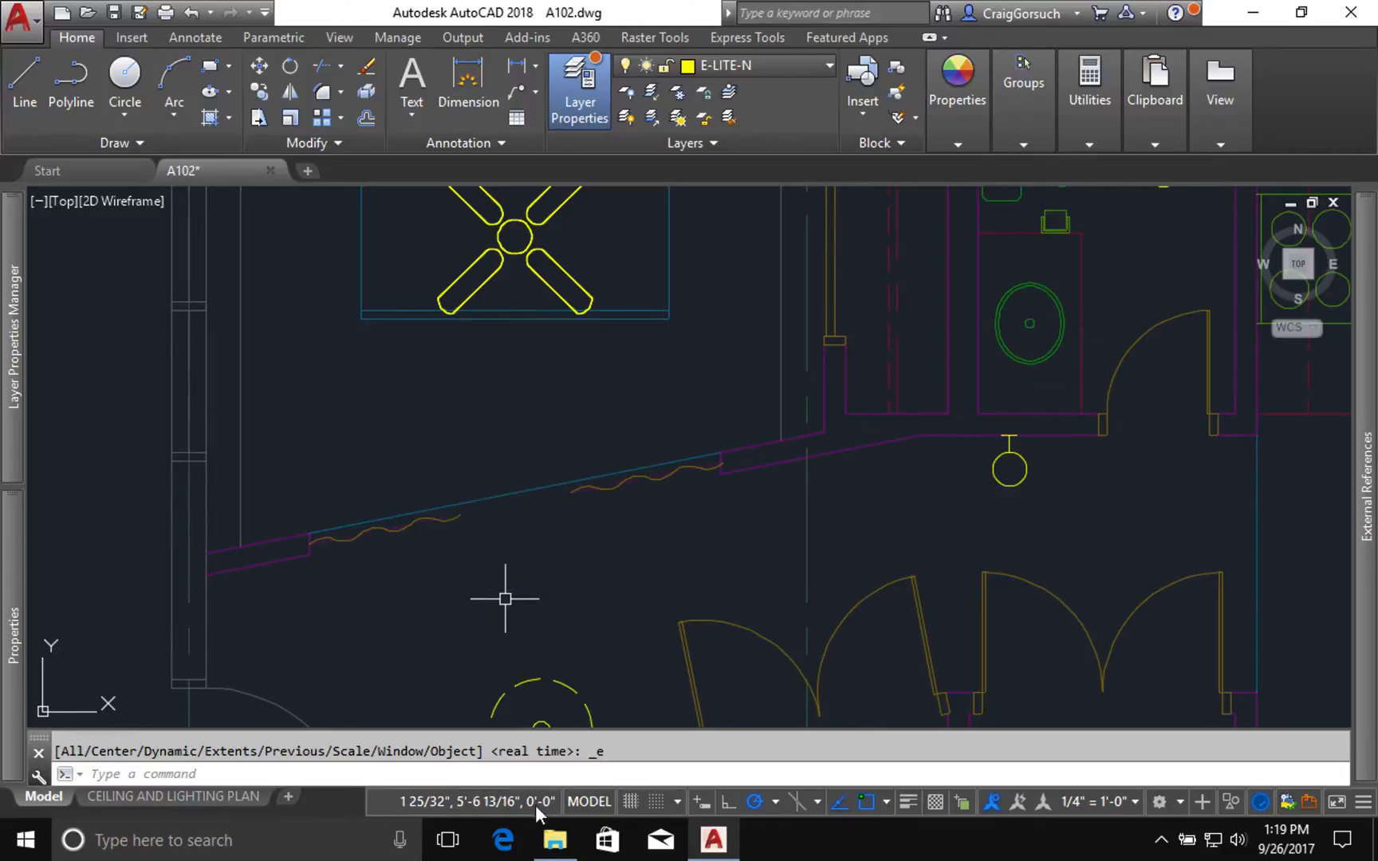
Insert the Switch Two-Way drawing from the Switches folder on the angled wall stub beside the curtain, at scale 1 and rotated upright.
left_click(547, 842)
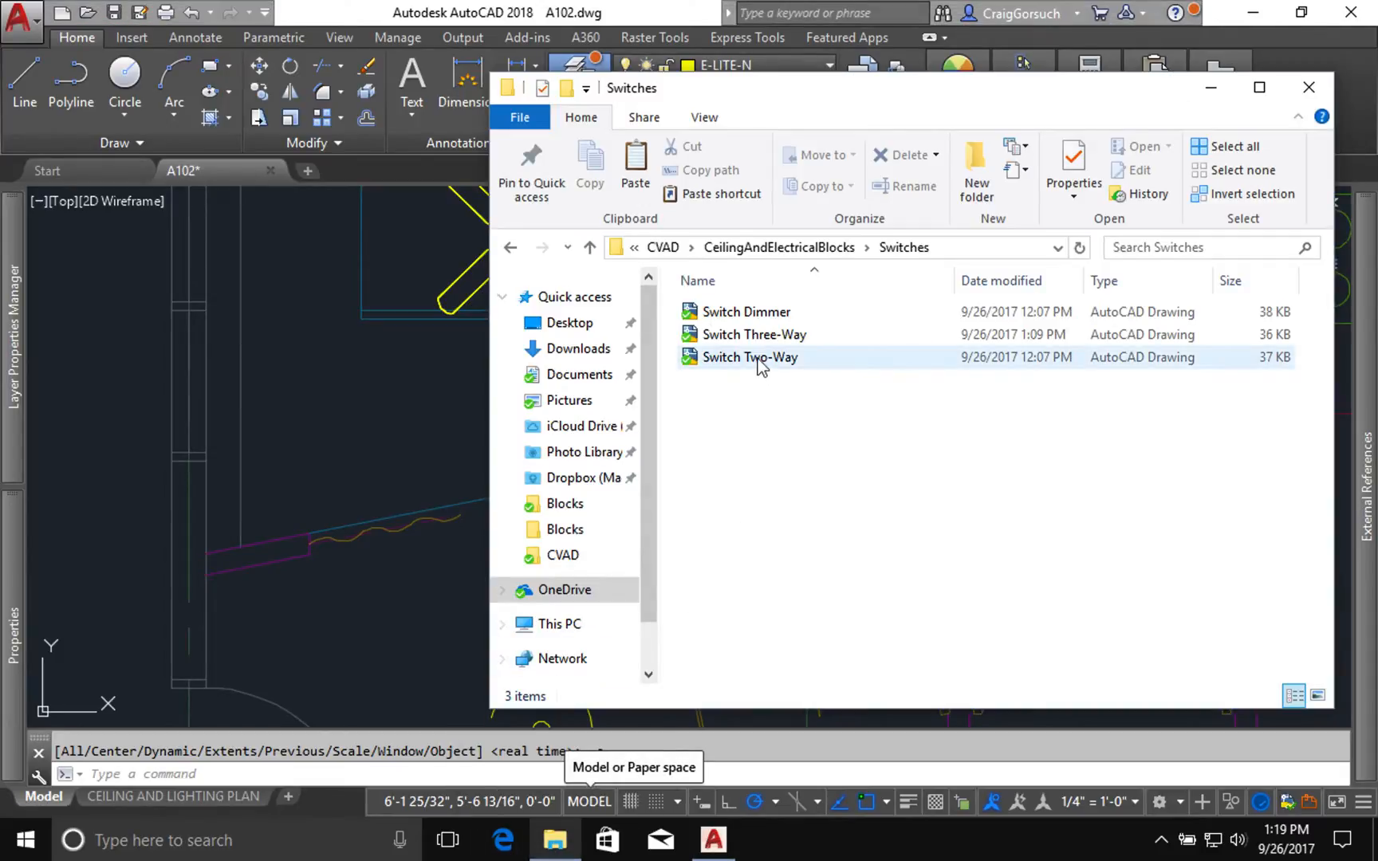
left_click_drag(760, 367, 274, 443)
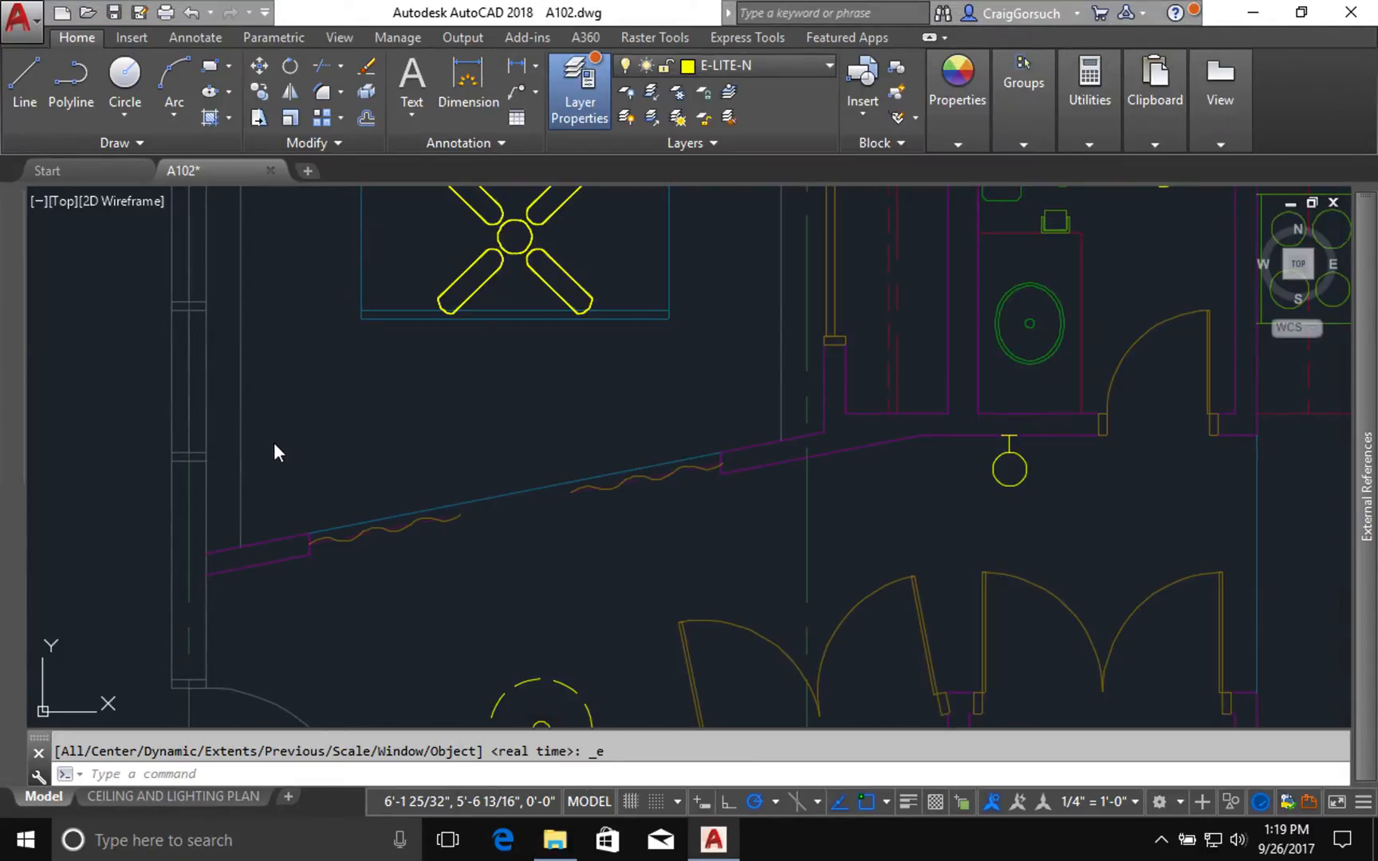
left_click(261, 542)
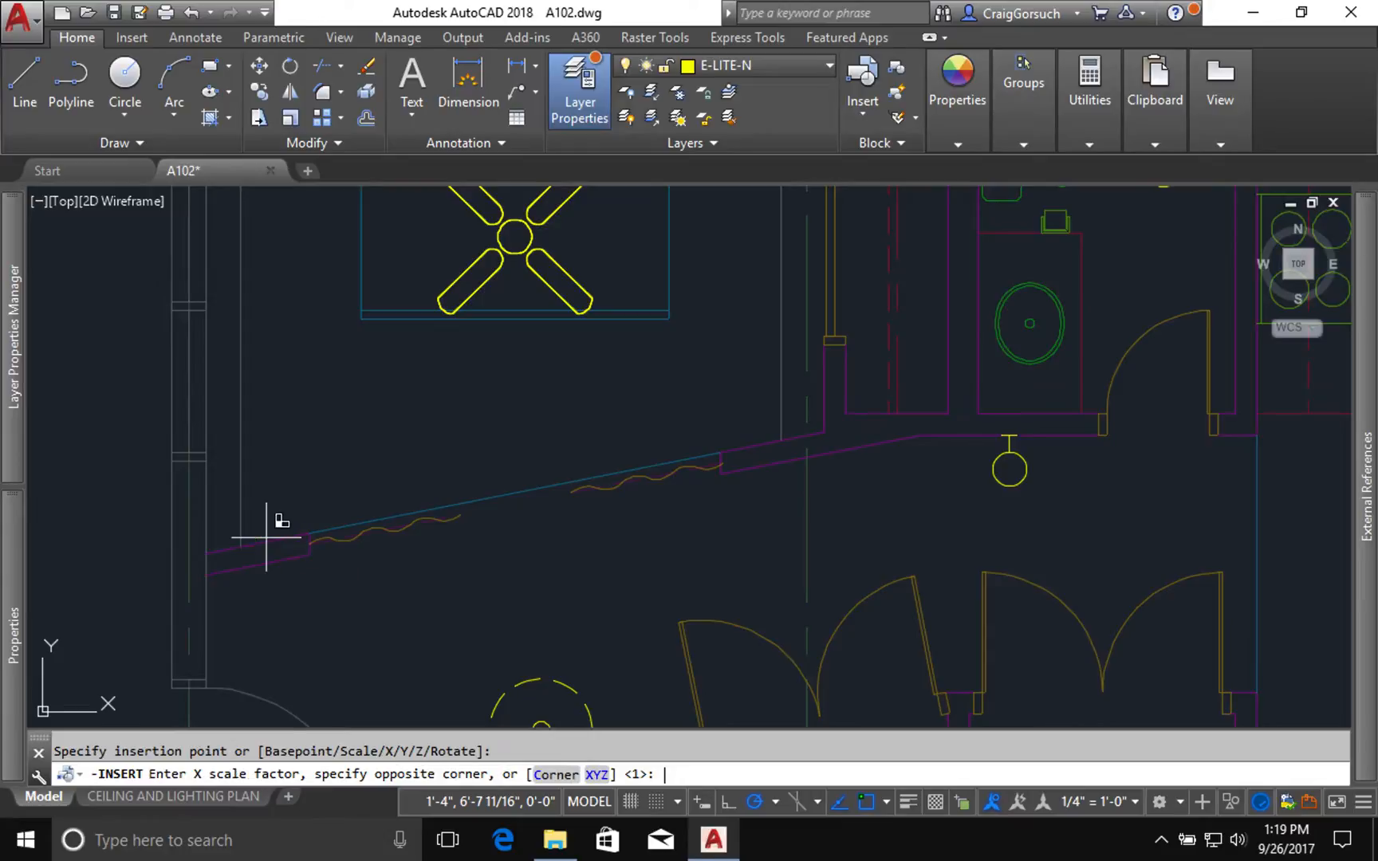
key("Return")
key("Return")
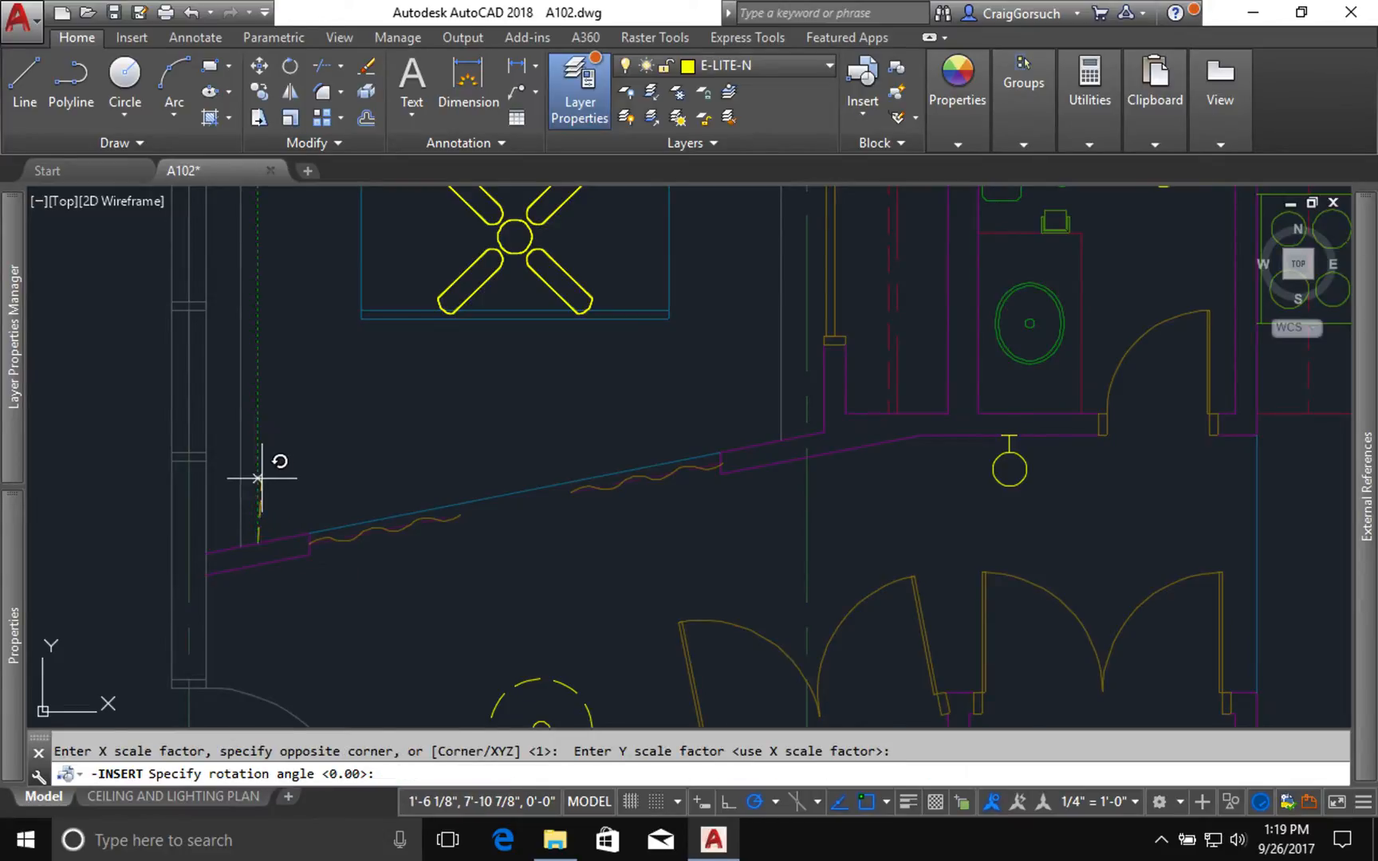
key("Return")
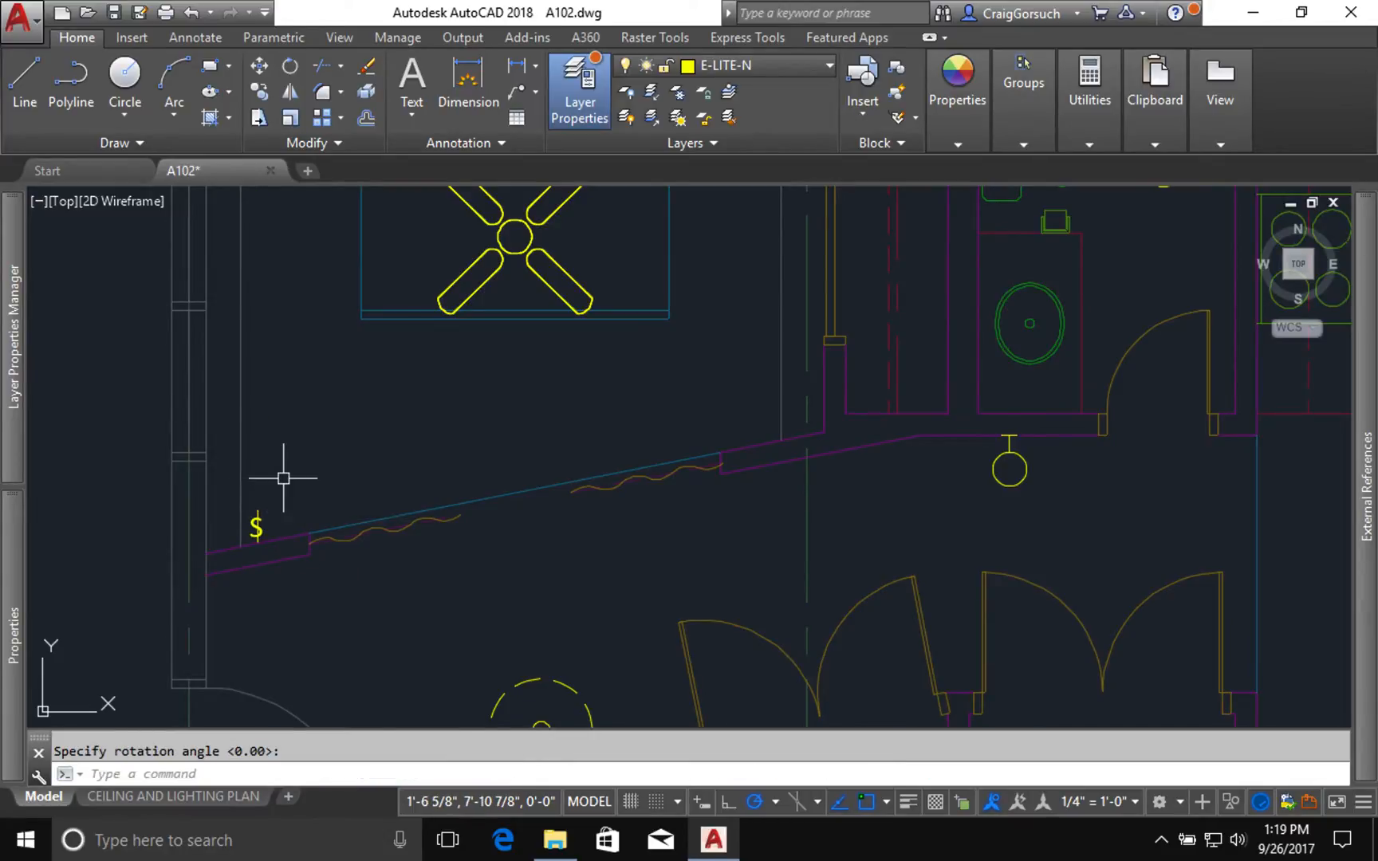
Insert the Switch Dimmer drawing 4 inches to the right of the two-way switch's insertion point, at scale 1 and rotation 0.
left_click(555, 847)
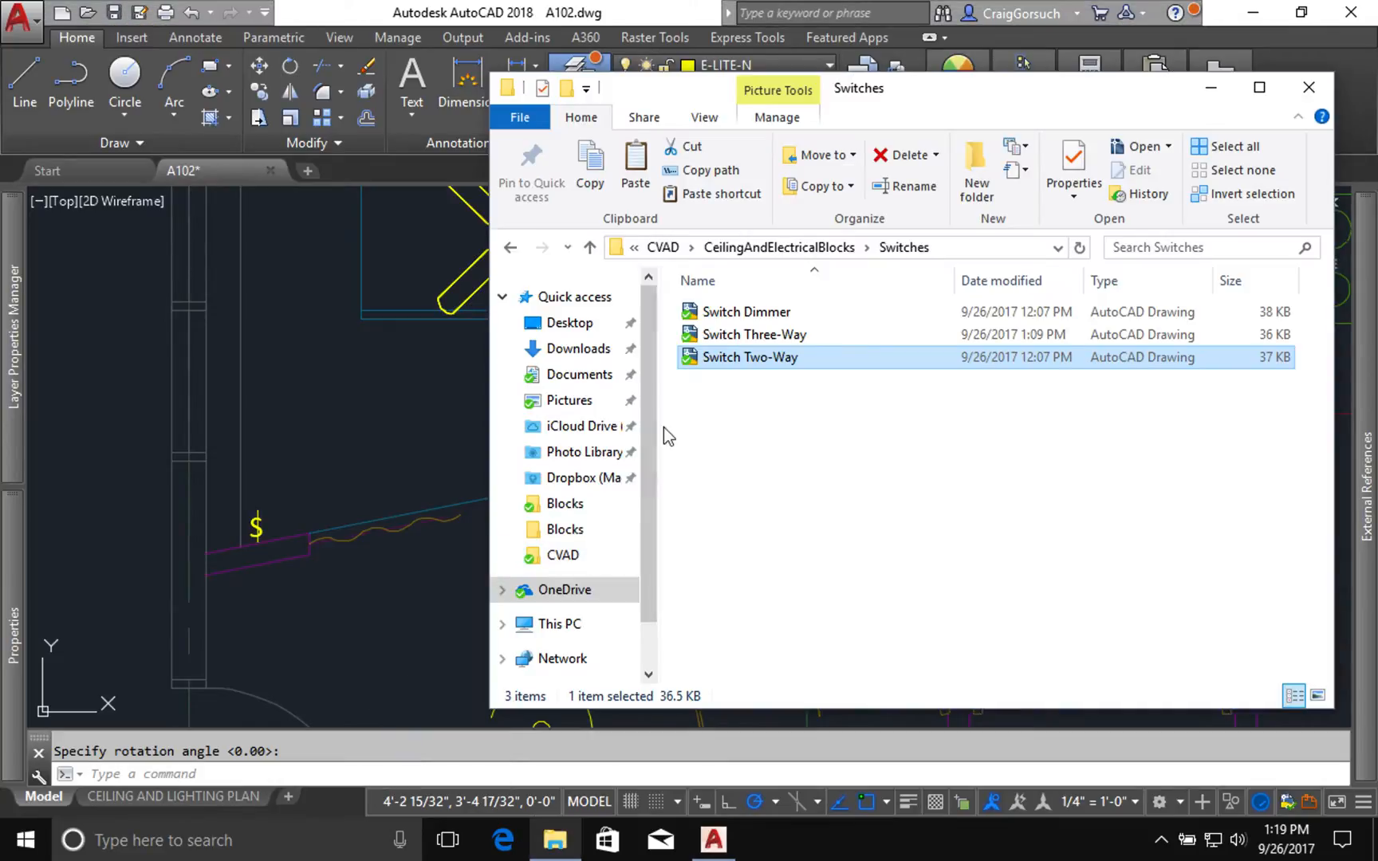
left_click_drag(745, 315, 330, 433)
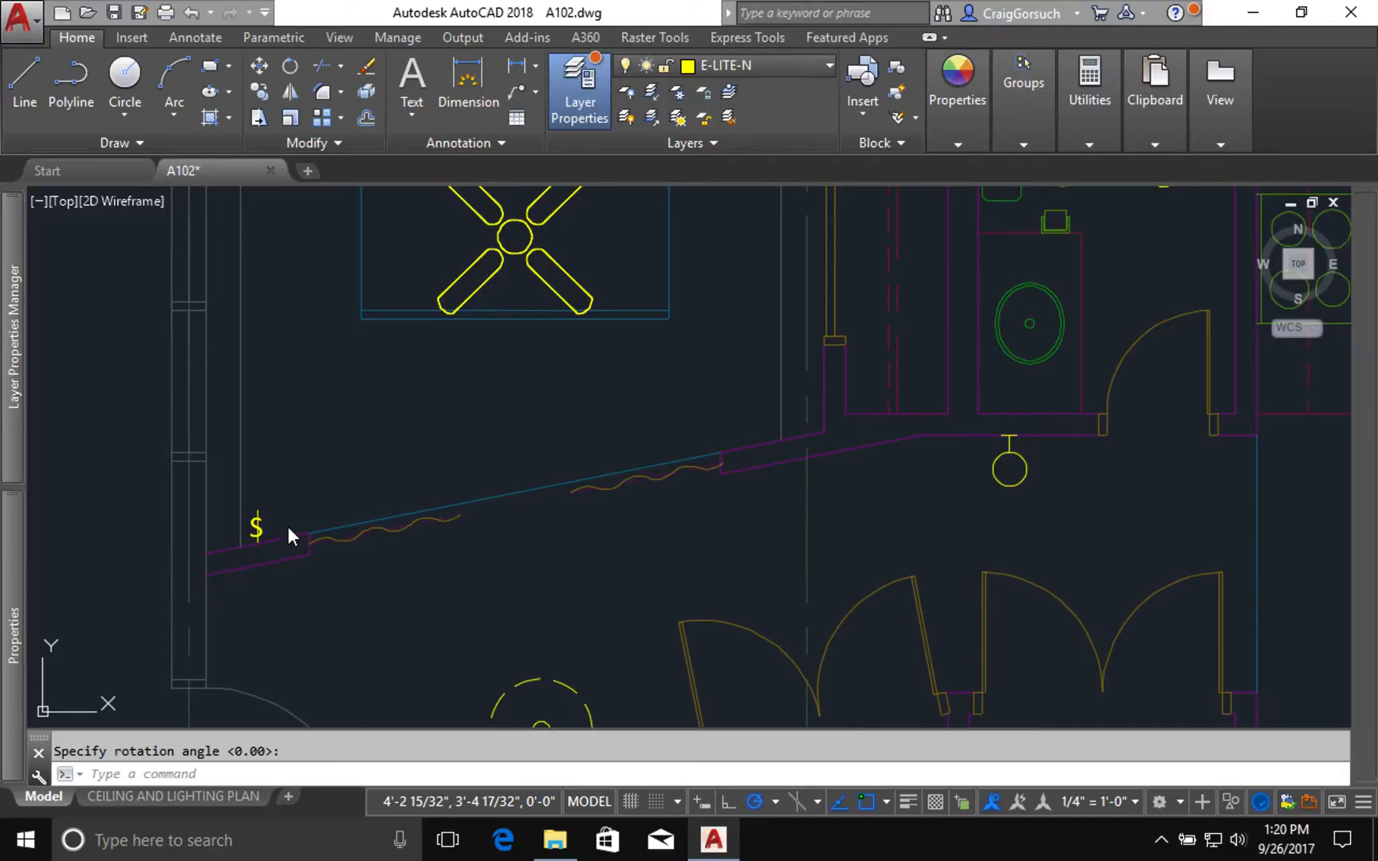
scroll(289, 535, "up", 2)
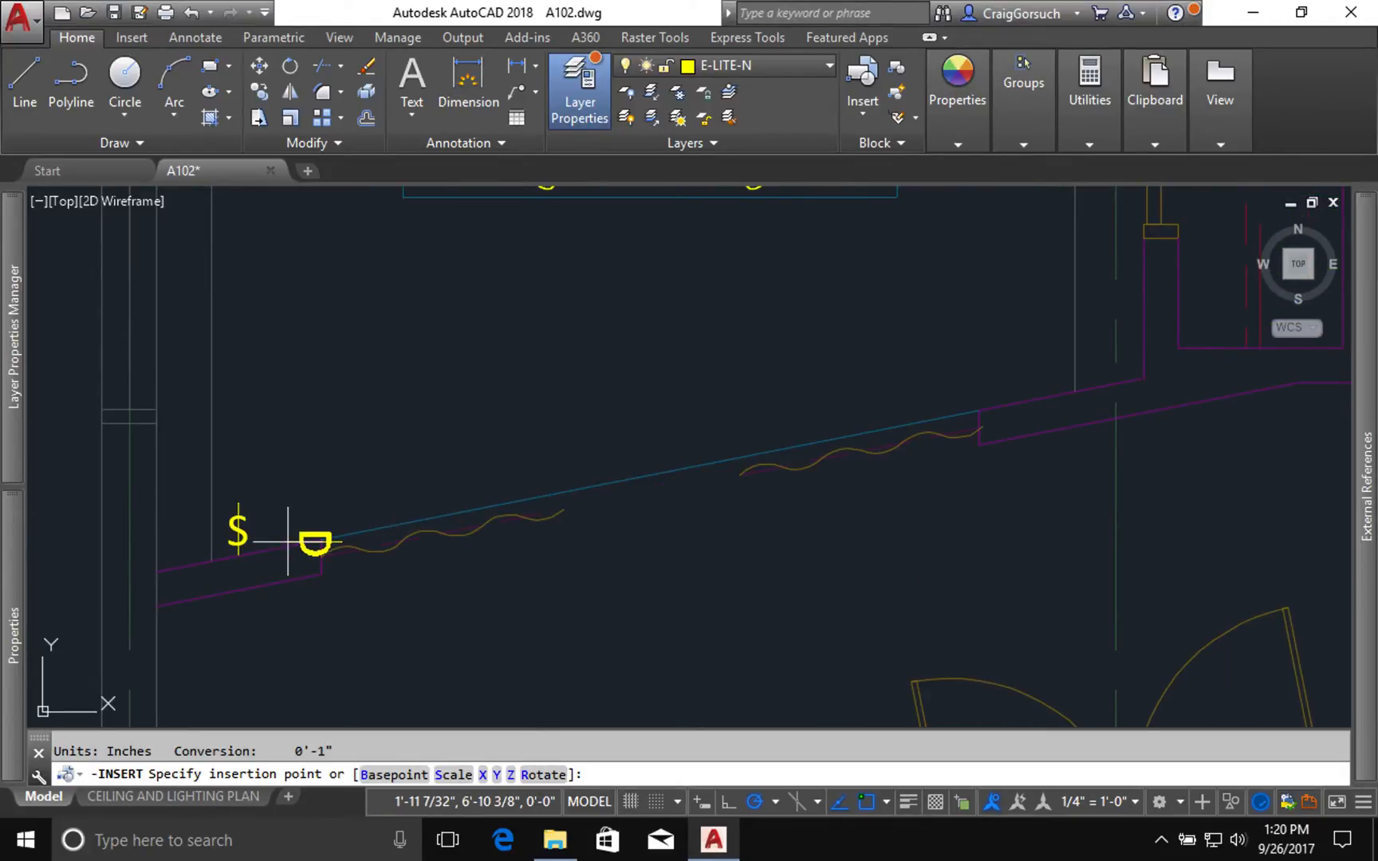
left_click(227, 558)
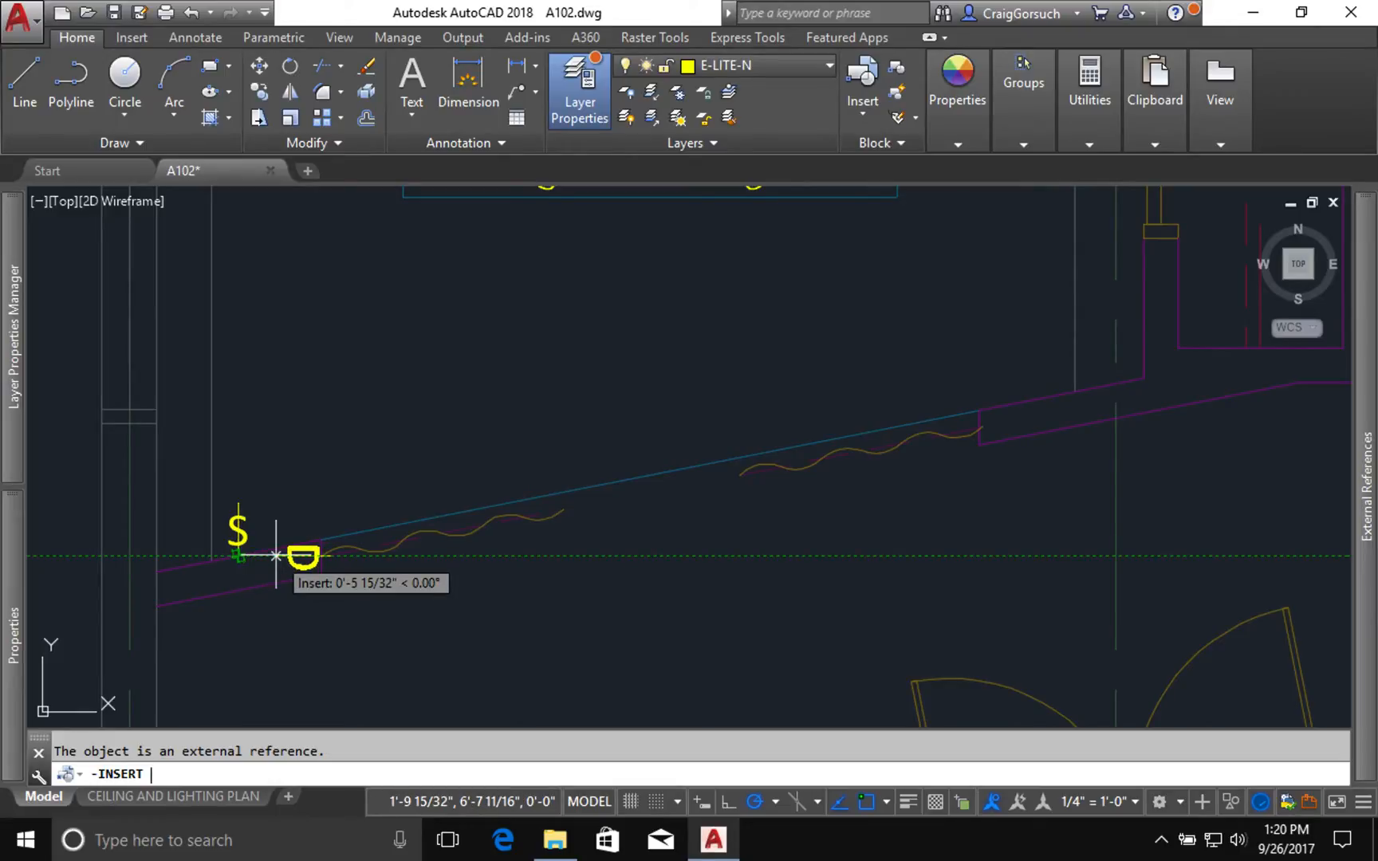
left_click(279, 554)
key("Return")
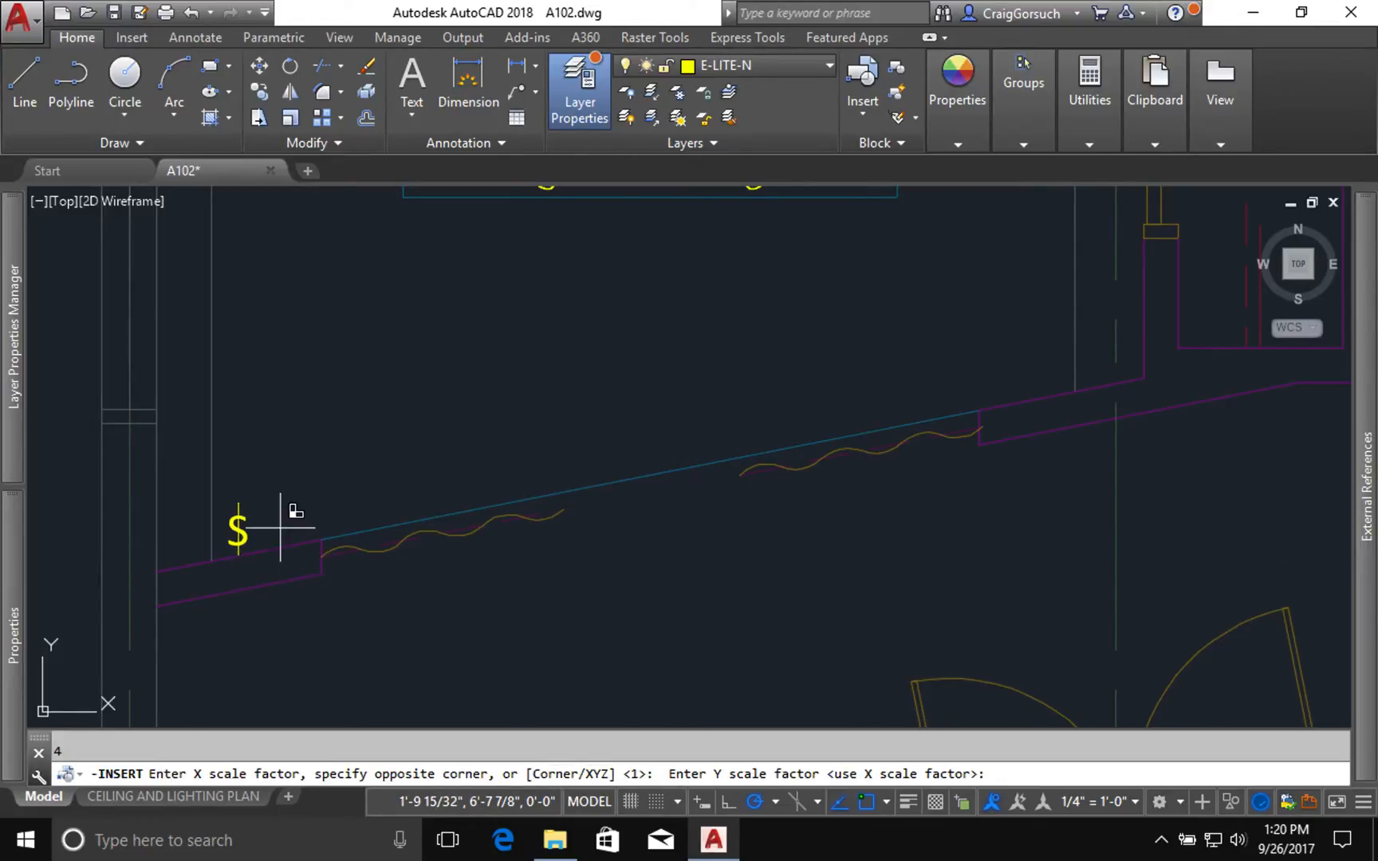
key("Return")
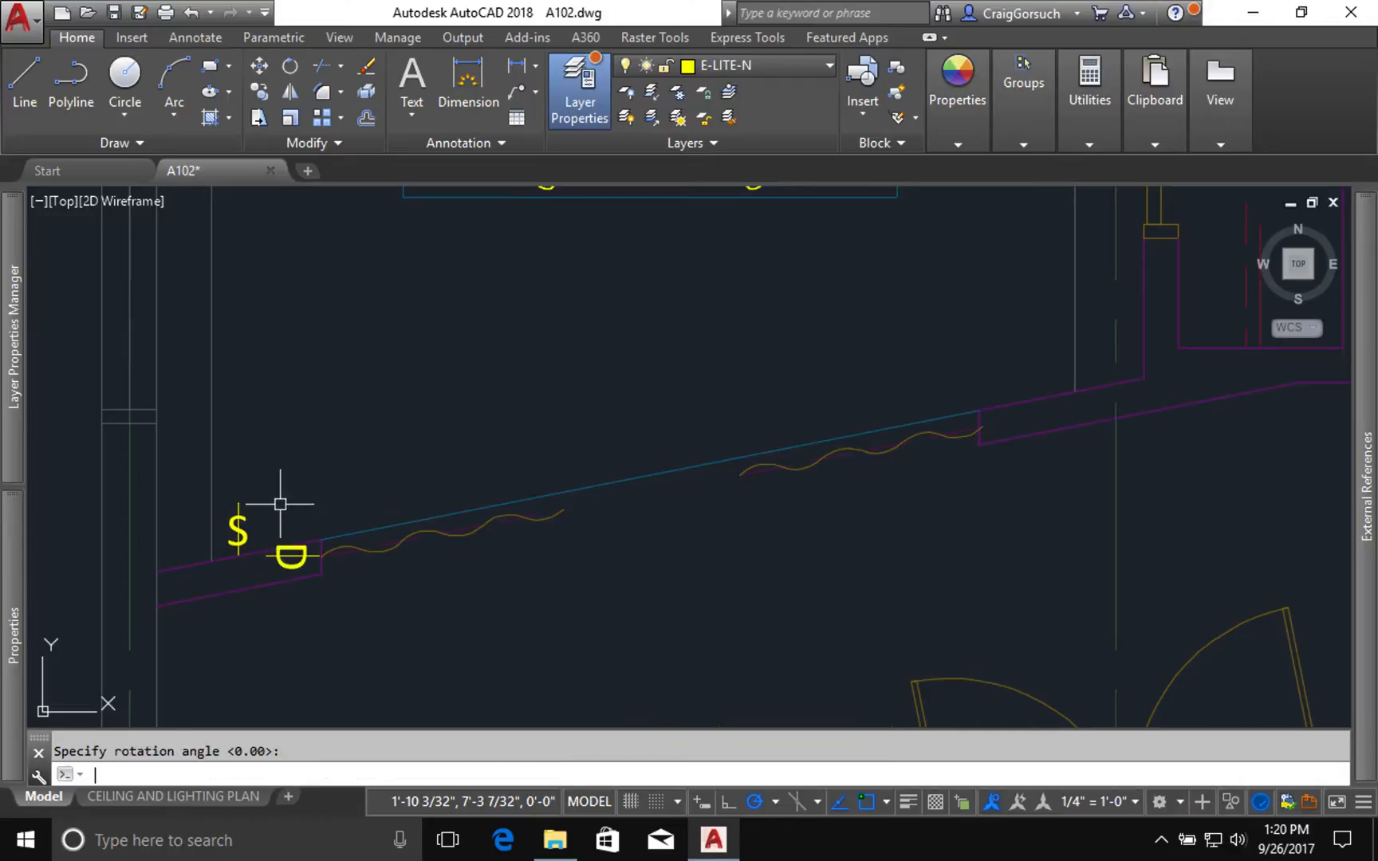
key("Return")
Rotate the dimmer switch about its insertion point so it stands upright beside the two-way switch.
left_click(283, 557)
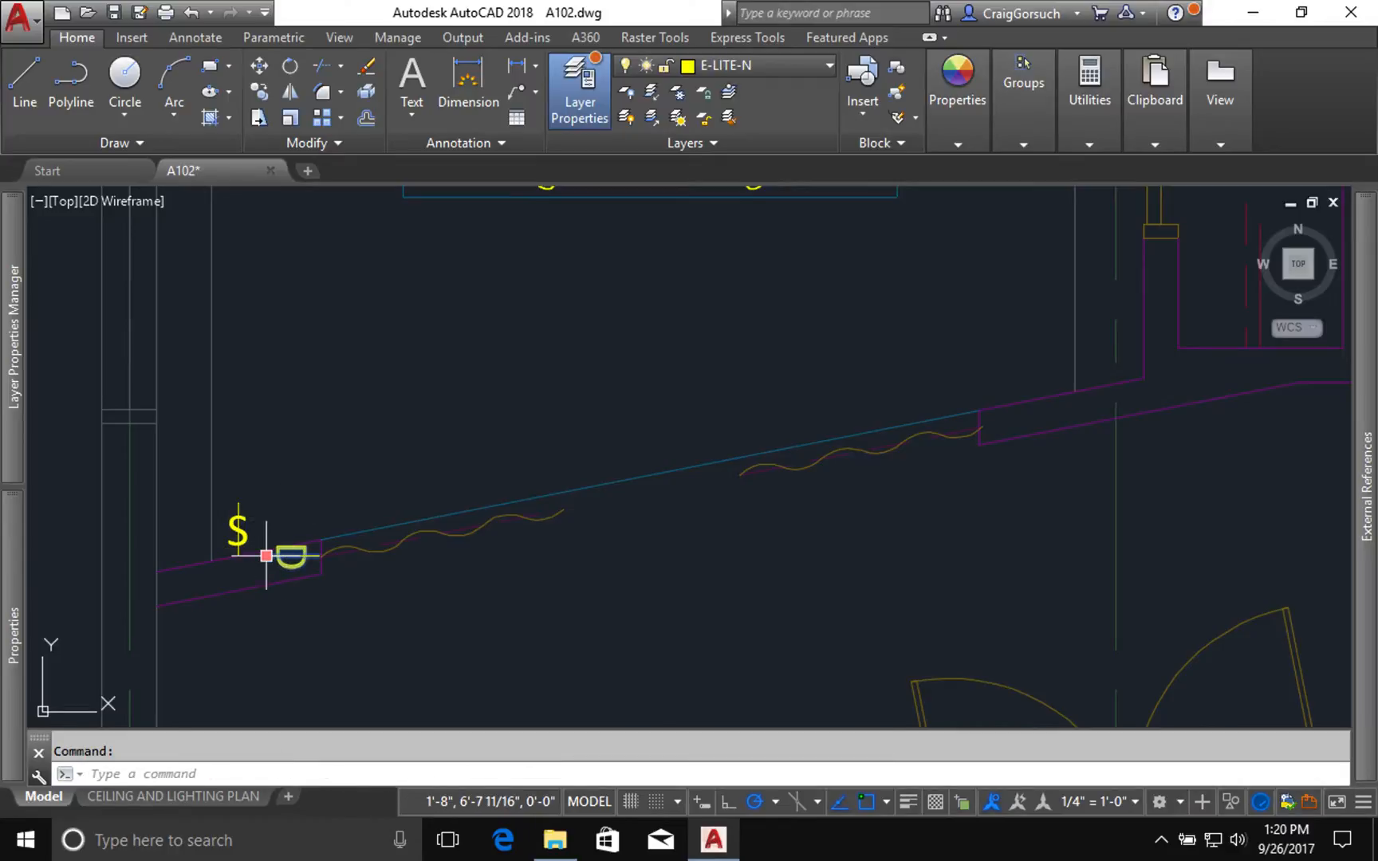
left_click(266, 556)
key("space")
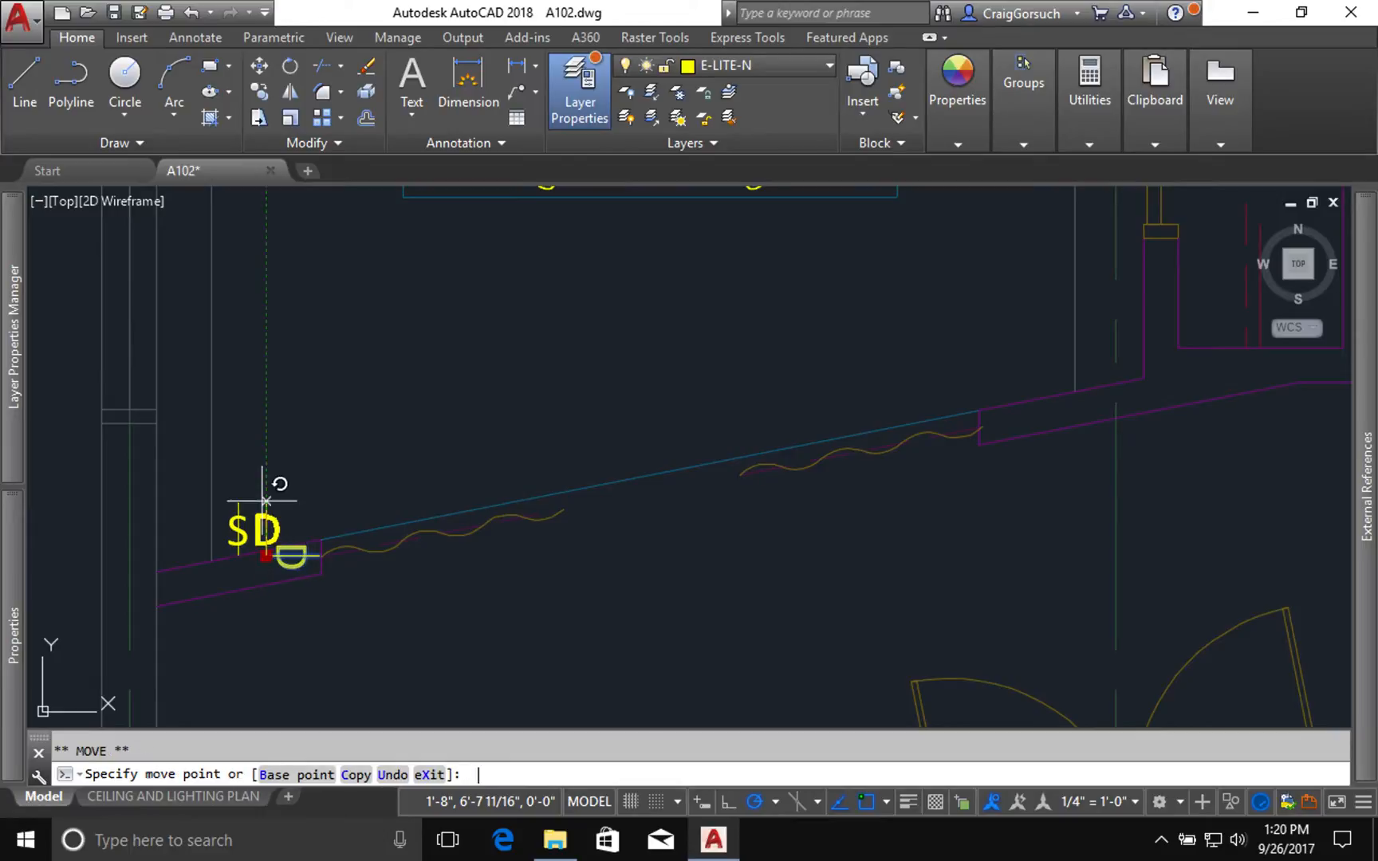
key("space")
key("Escape")
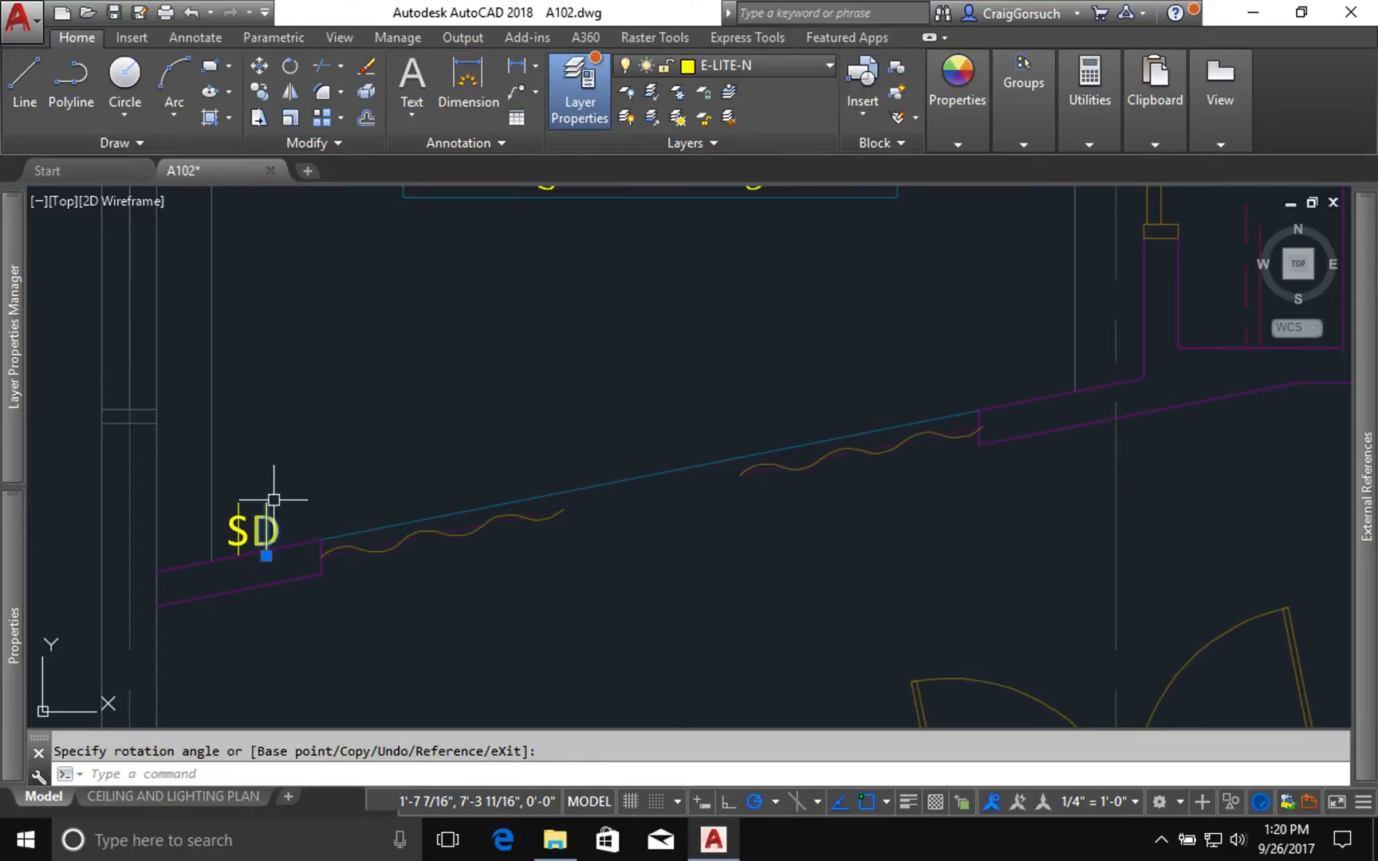
key("Escape")
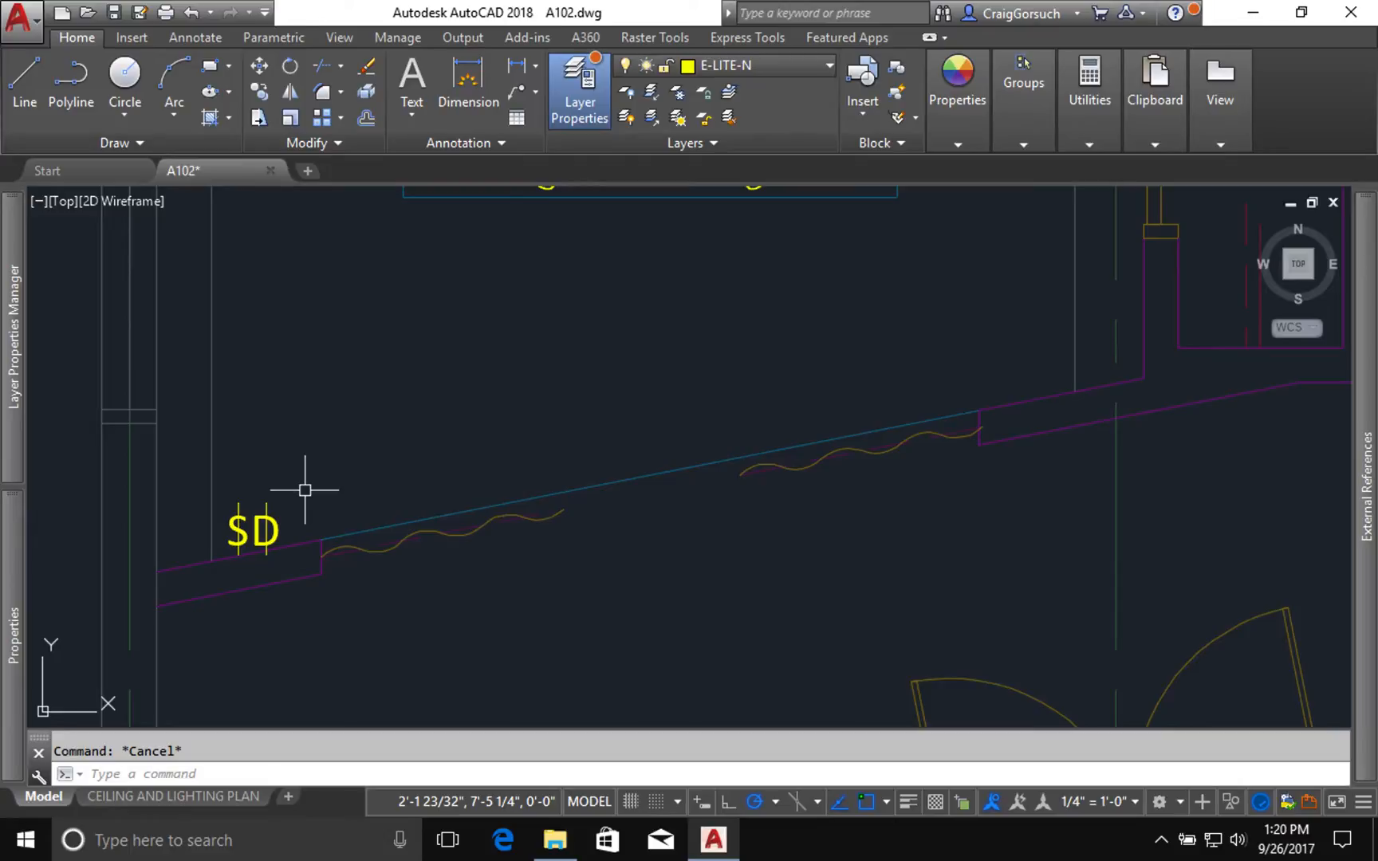
Rotate the two-way and dimmer switches together about the two-way switch's insertion point to align with the end corner of the angled wall.
type("ro")
key("Return")
left_click(290, 494)
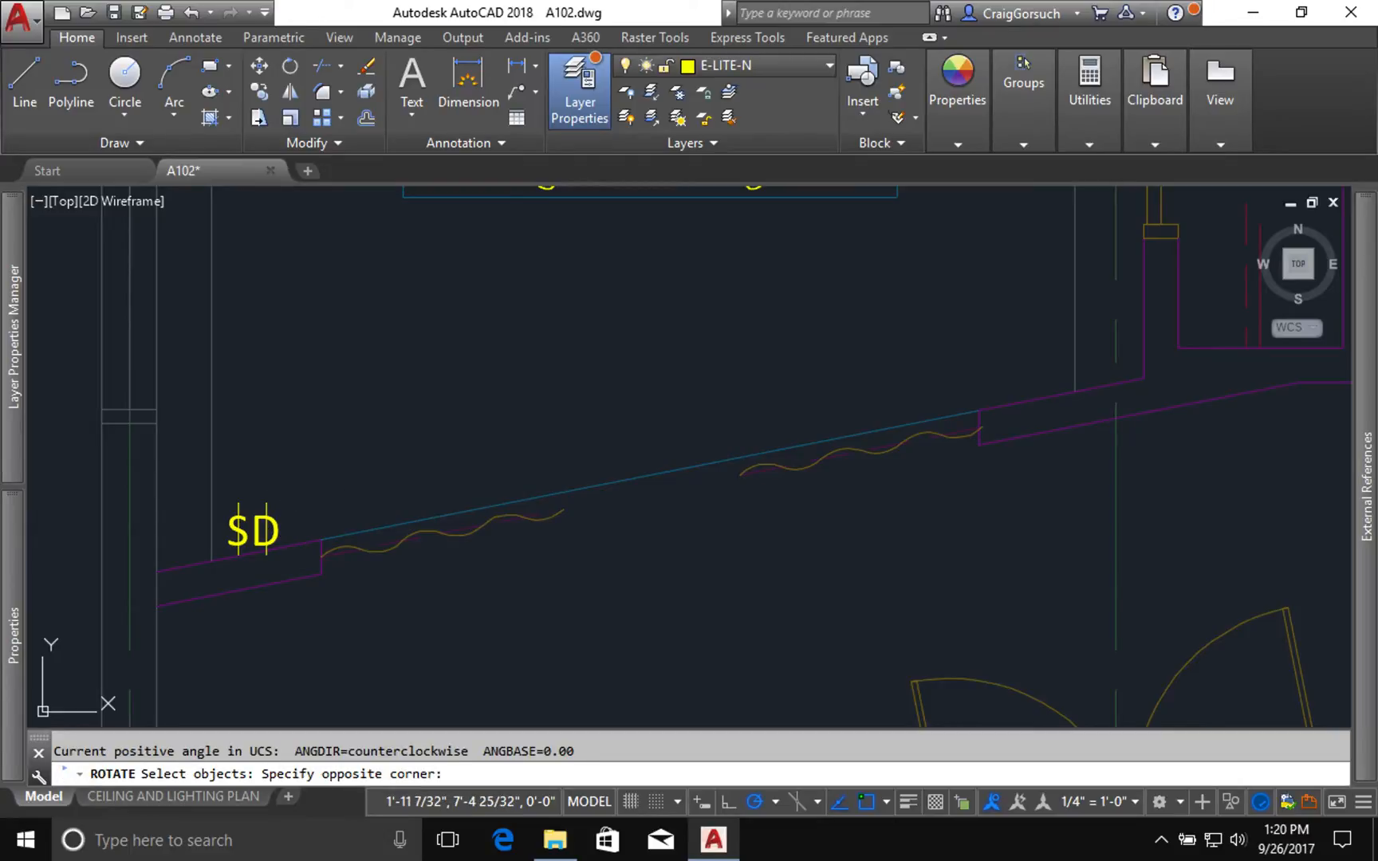
left_click(229, 517)
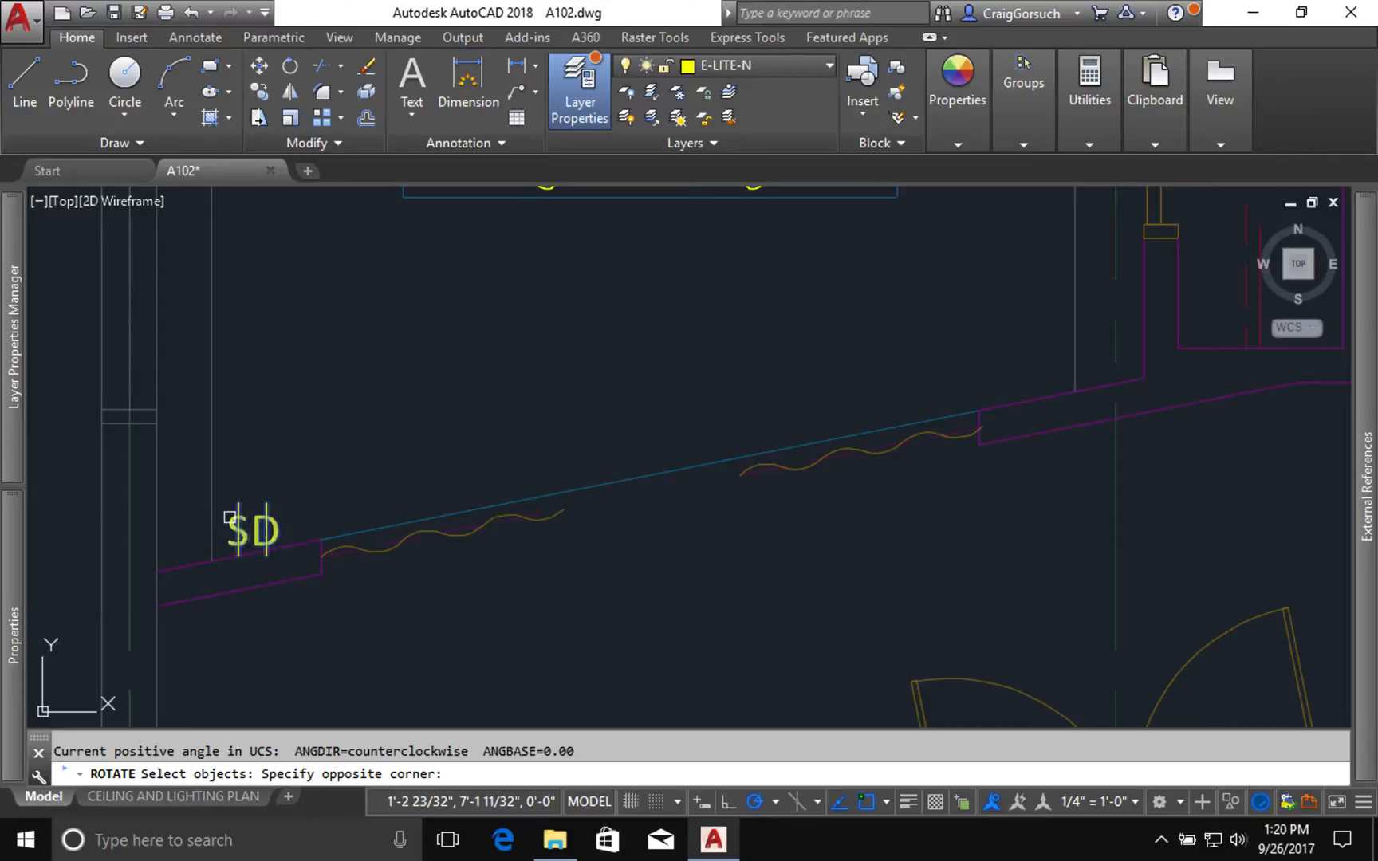
key("Return")
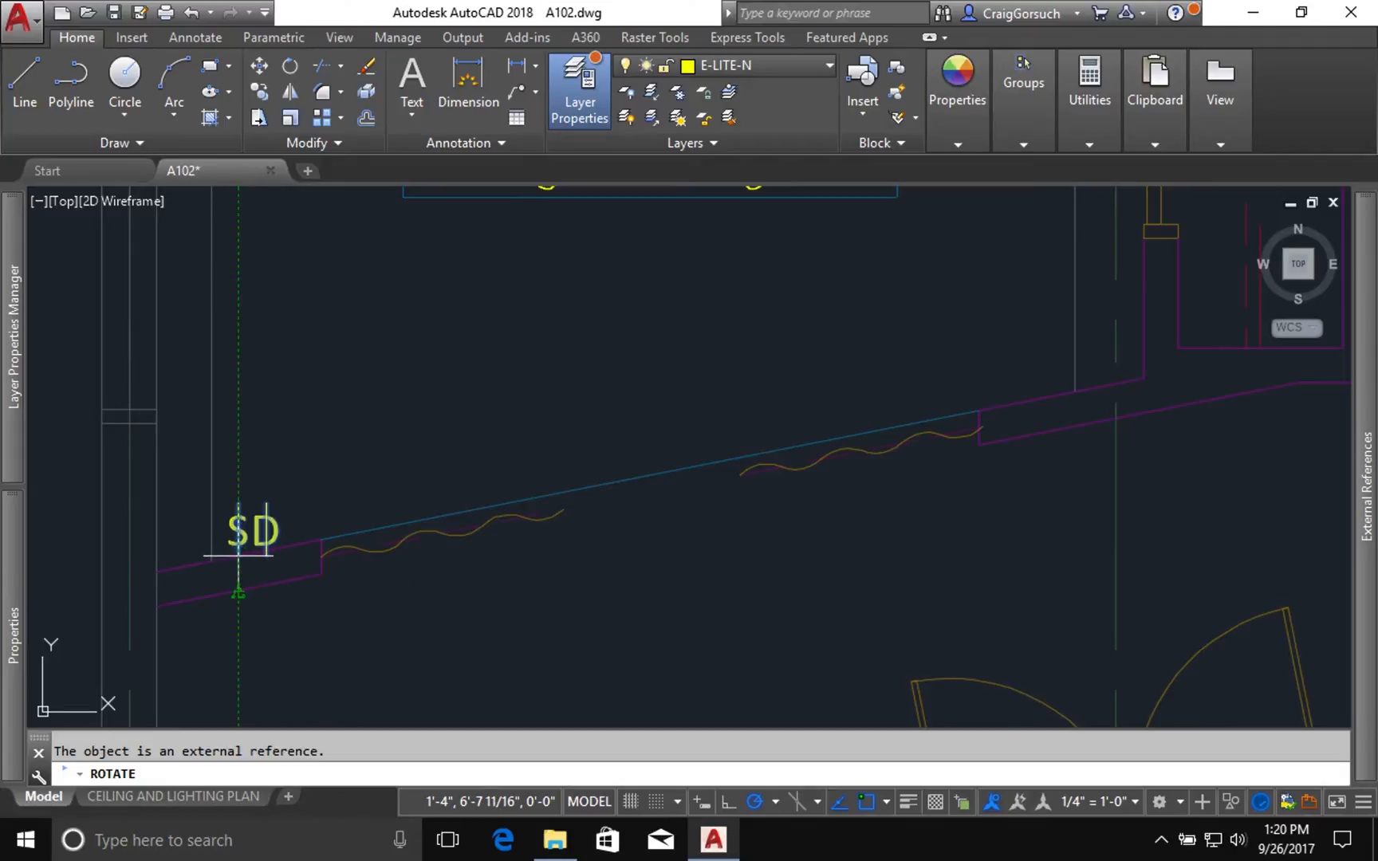
left_click(320, 540)
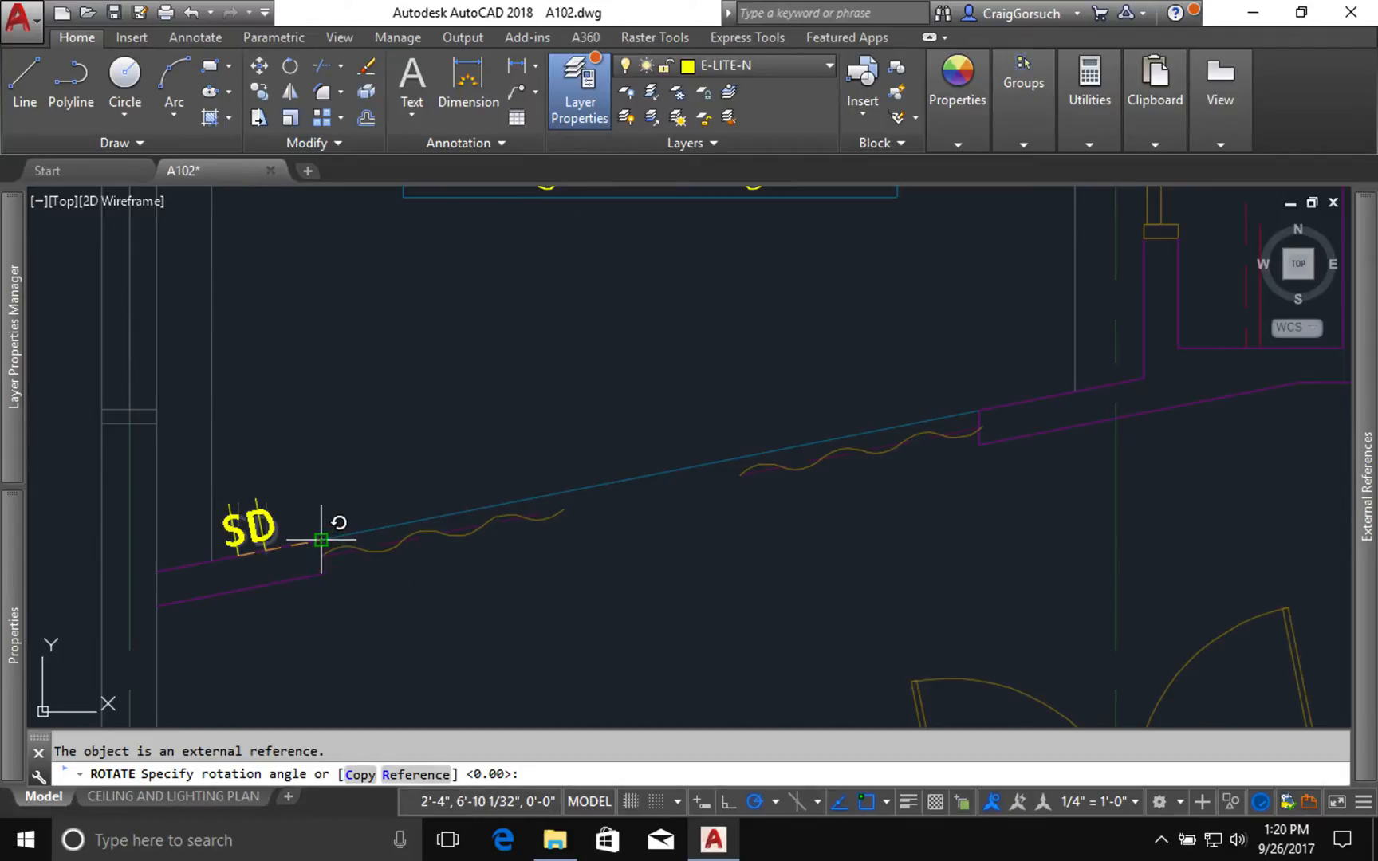
left_click(321, 540)
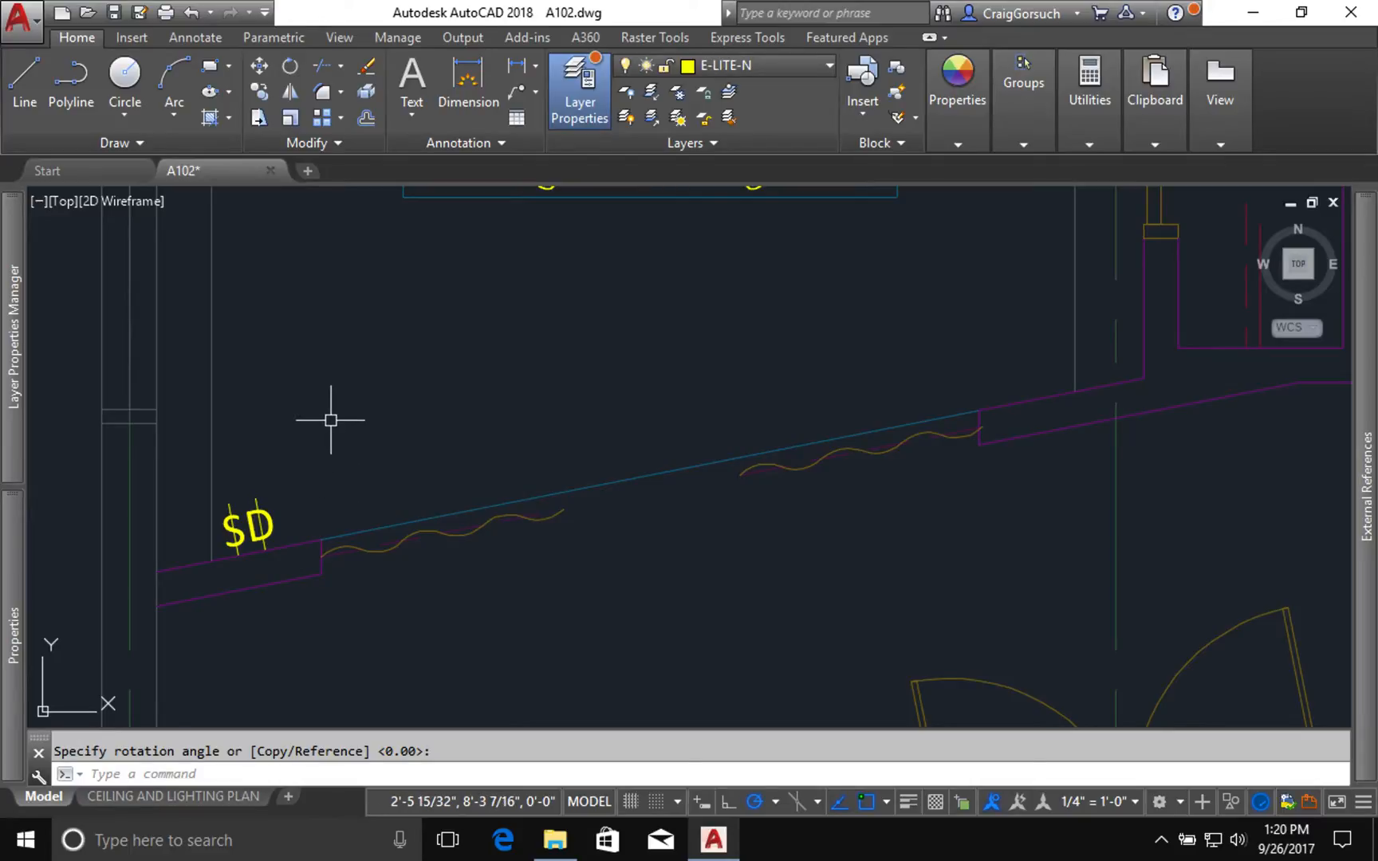
Insert the Switch Two-Way drawing in the open kitchen floor near the stove counter, at scale 1 and turned 180 degrees to face left.
middle_click_drag(331, 421, 330, 421)
mouse_move(318, 564)
middle_mouse_down()
mouse_move(295, 593)
mouse_move(55, 584)
middle_mouse_up()
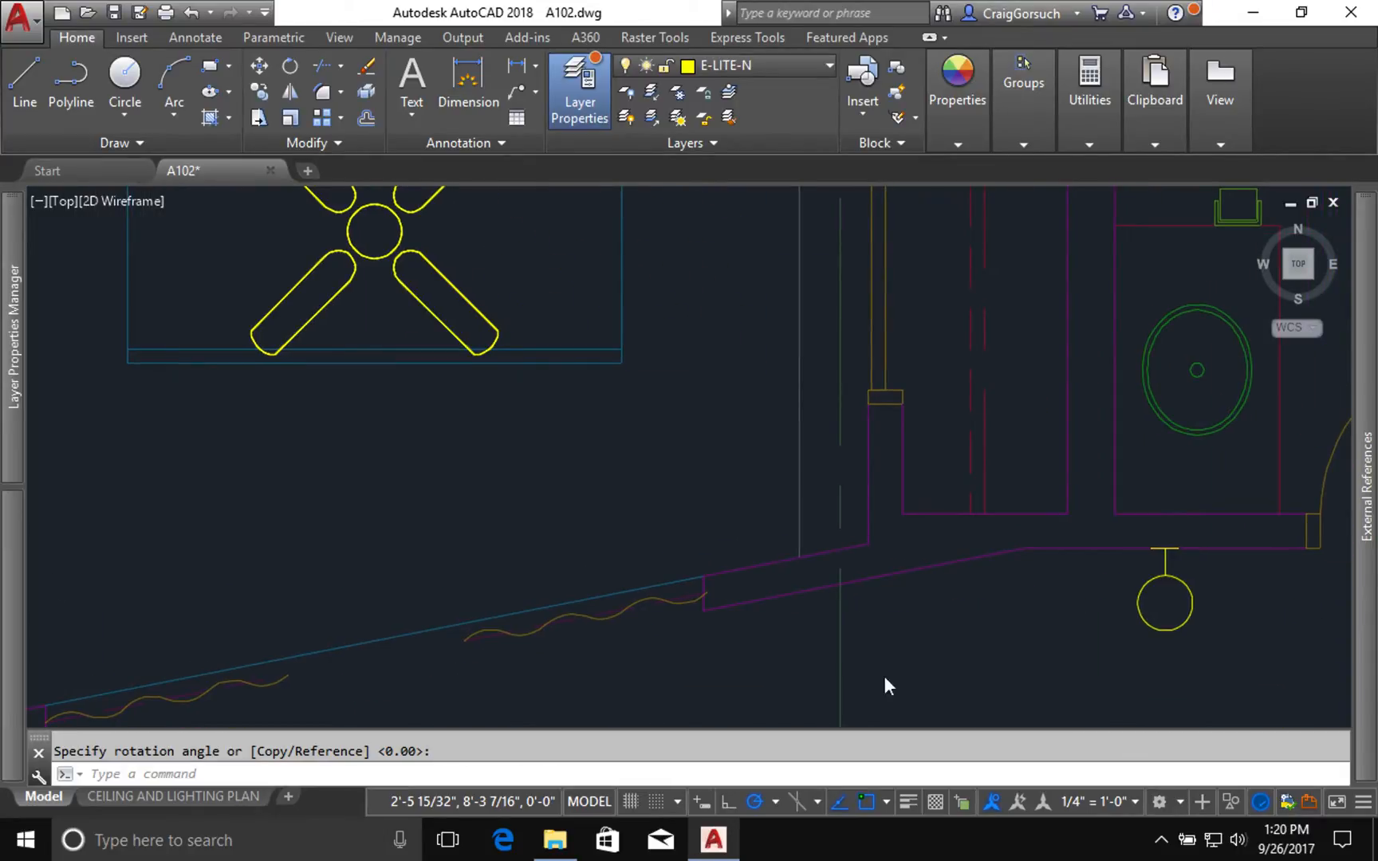
middle_click_drag(993, 302, 473, 427)
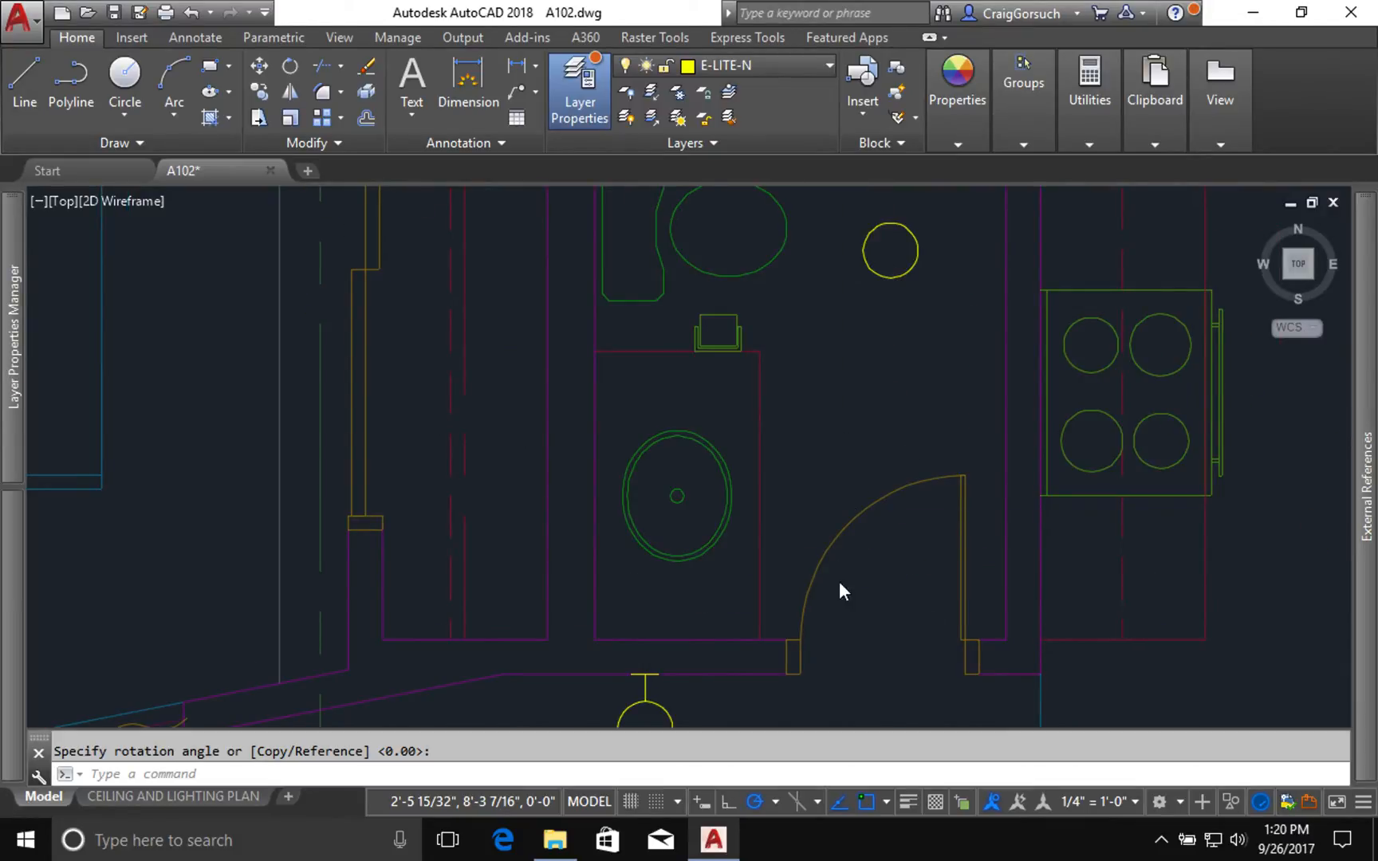
middle_click_drag(1168, 603, 787, 560)
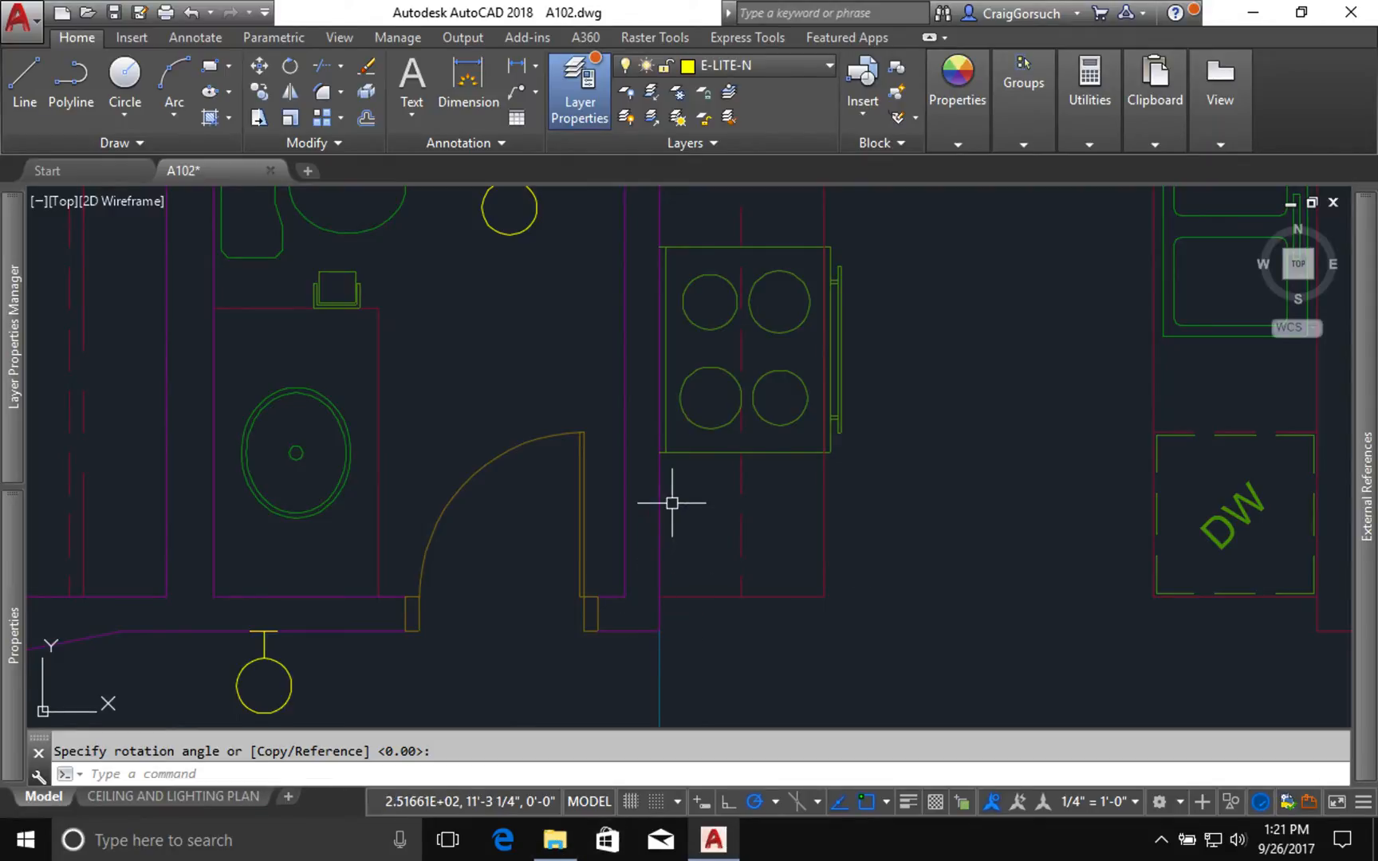
left_click(555, 839)
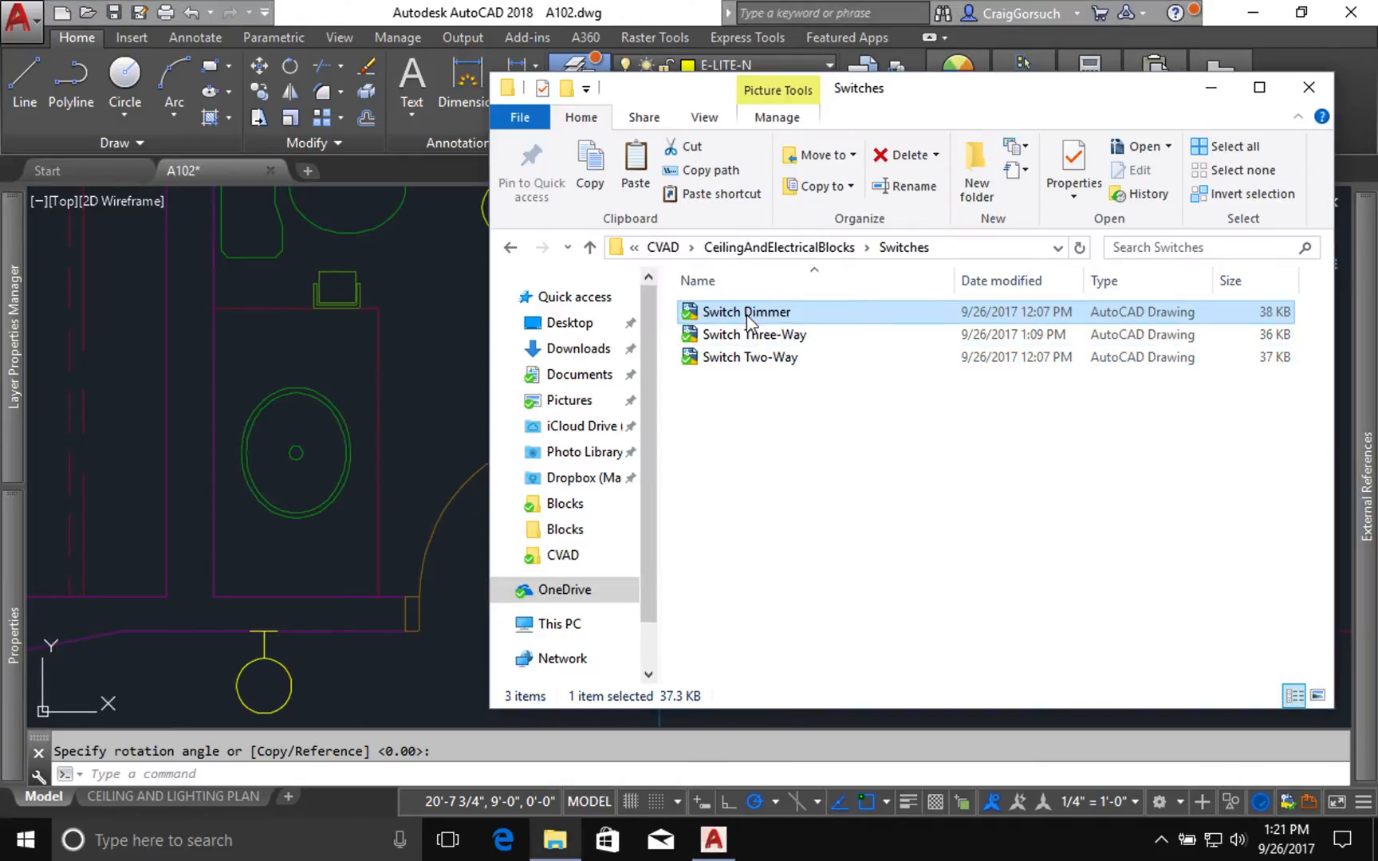
left_click_drag(748, 364, 403, 373)
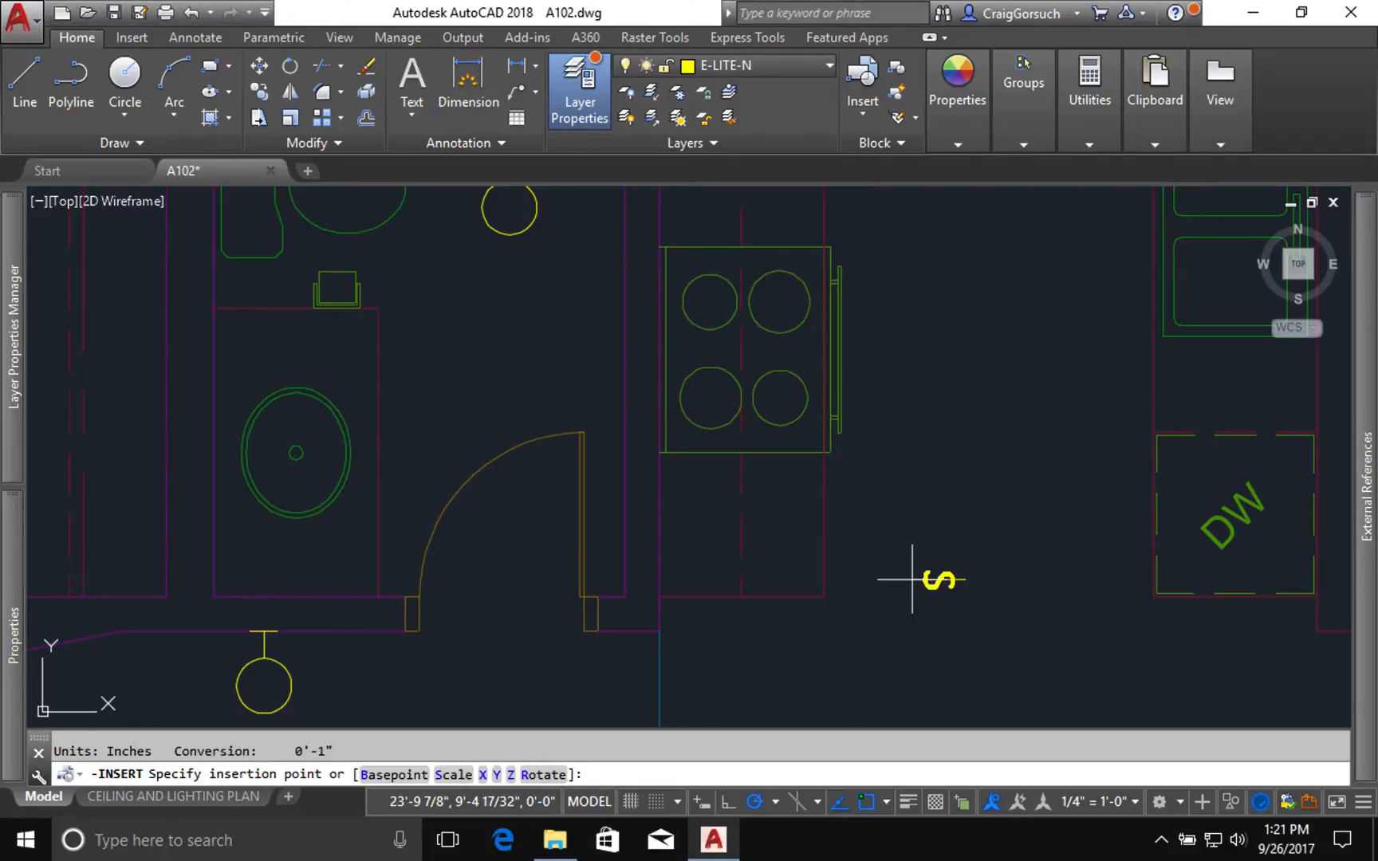
left_click(911, 580)
key("Return")
key("Return")
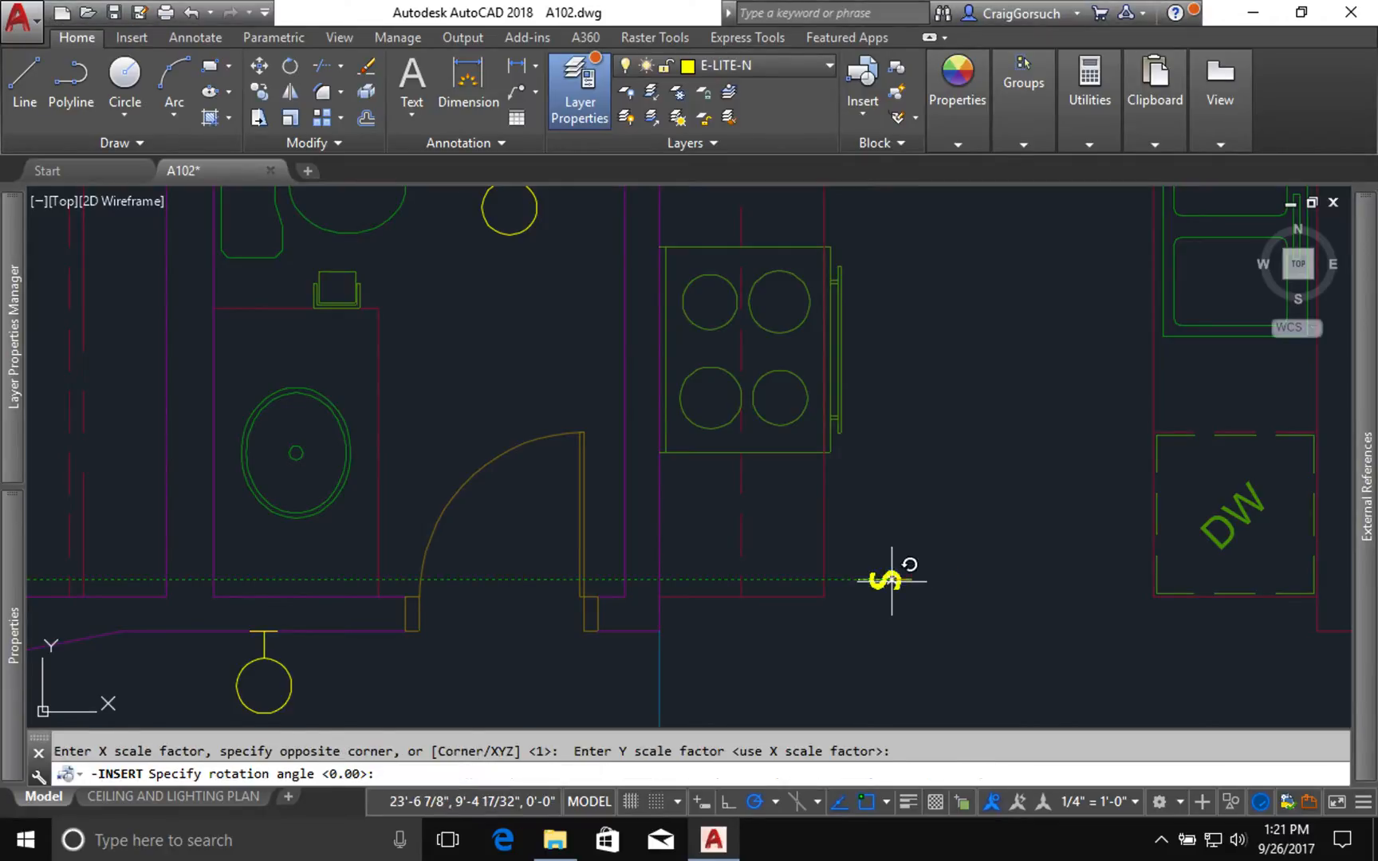
key("Return")
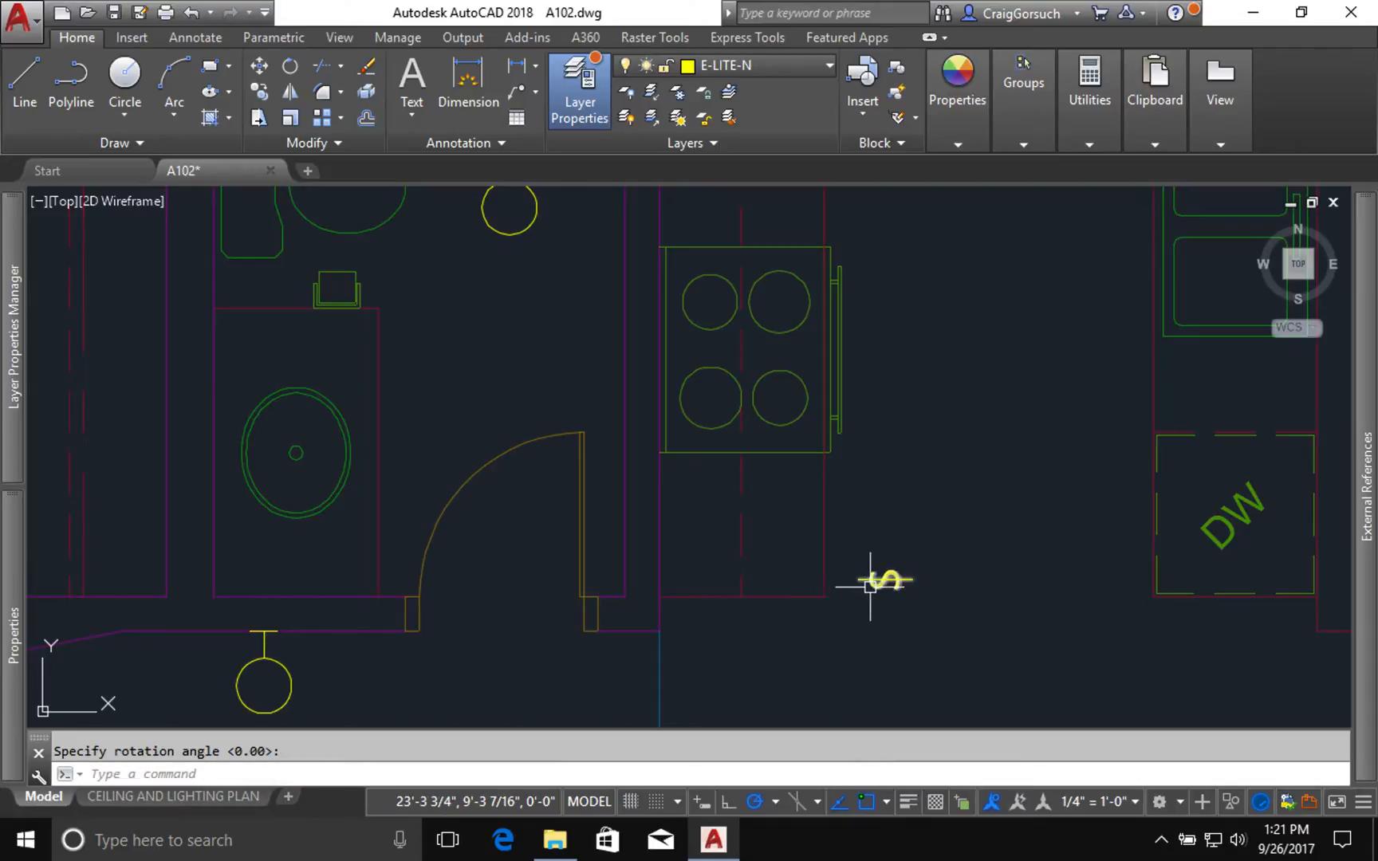
Move the new two-way switch by its left end to the nearest point on the kitchen wall just below the stove counter.
key("Return")
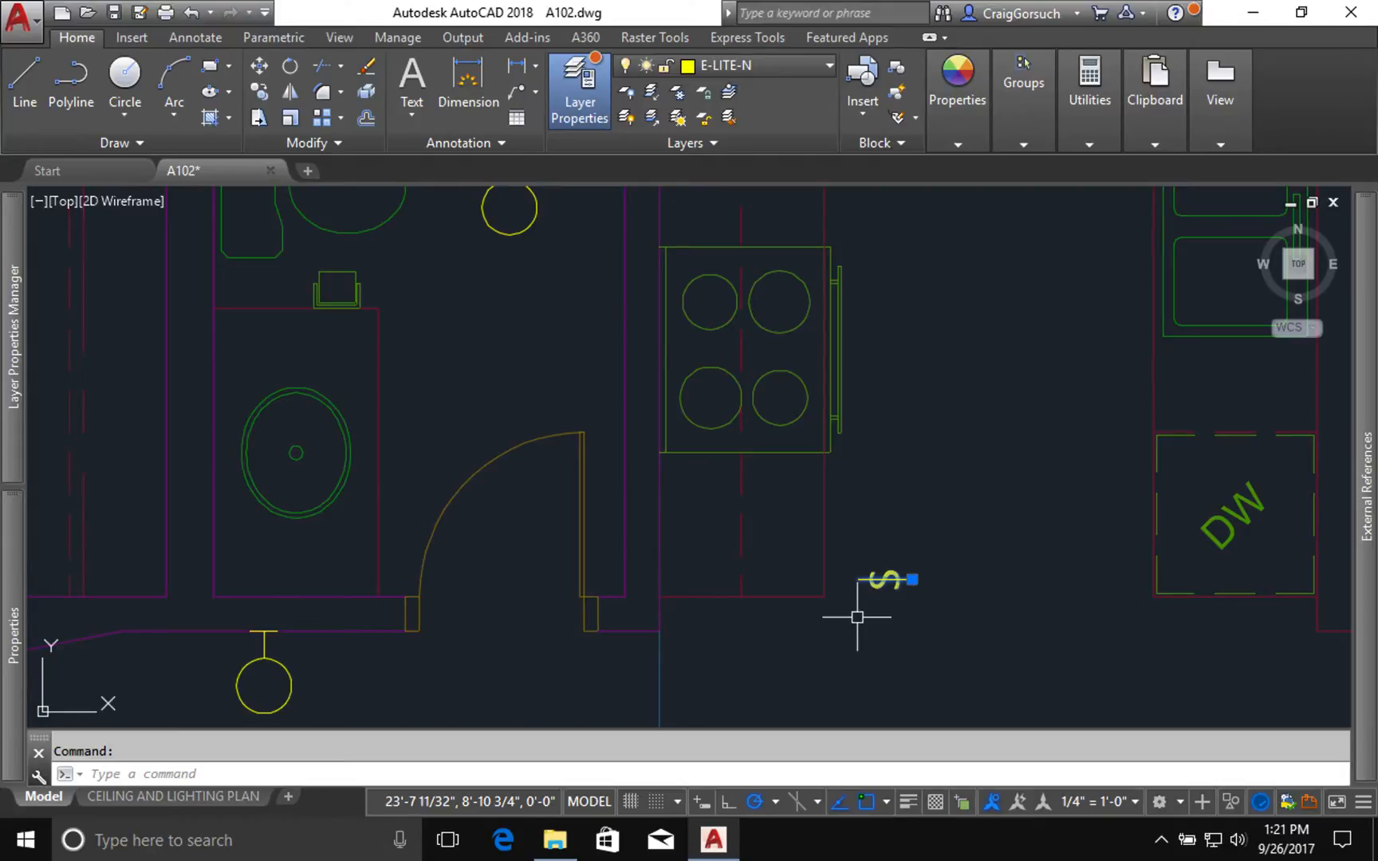
type("m")
key("Return")
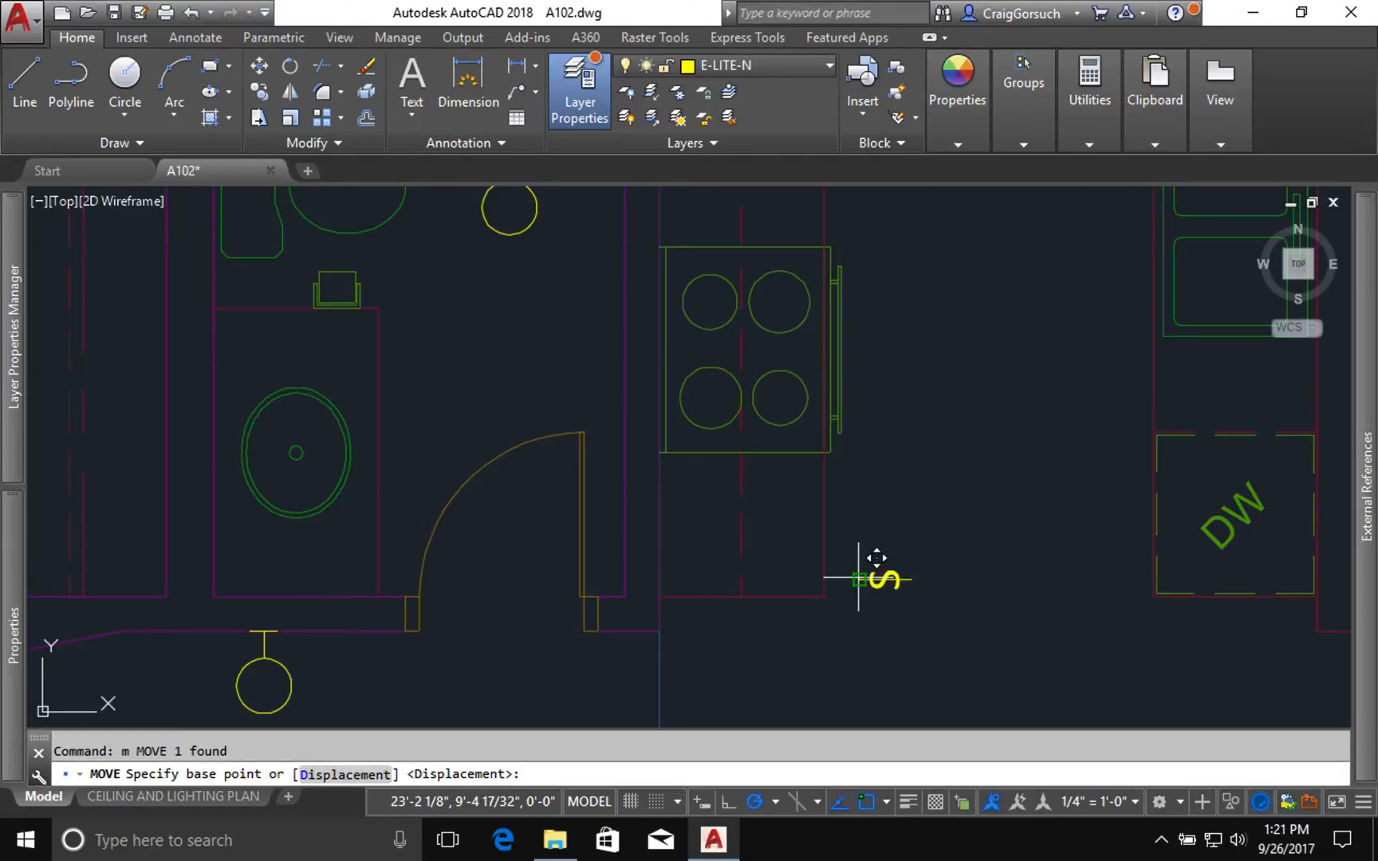
left_click(859, 580)
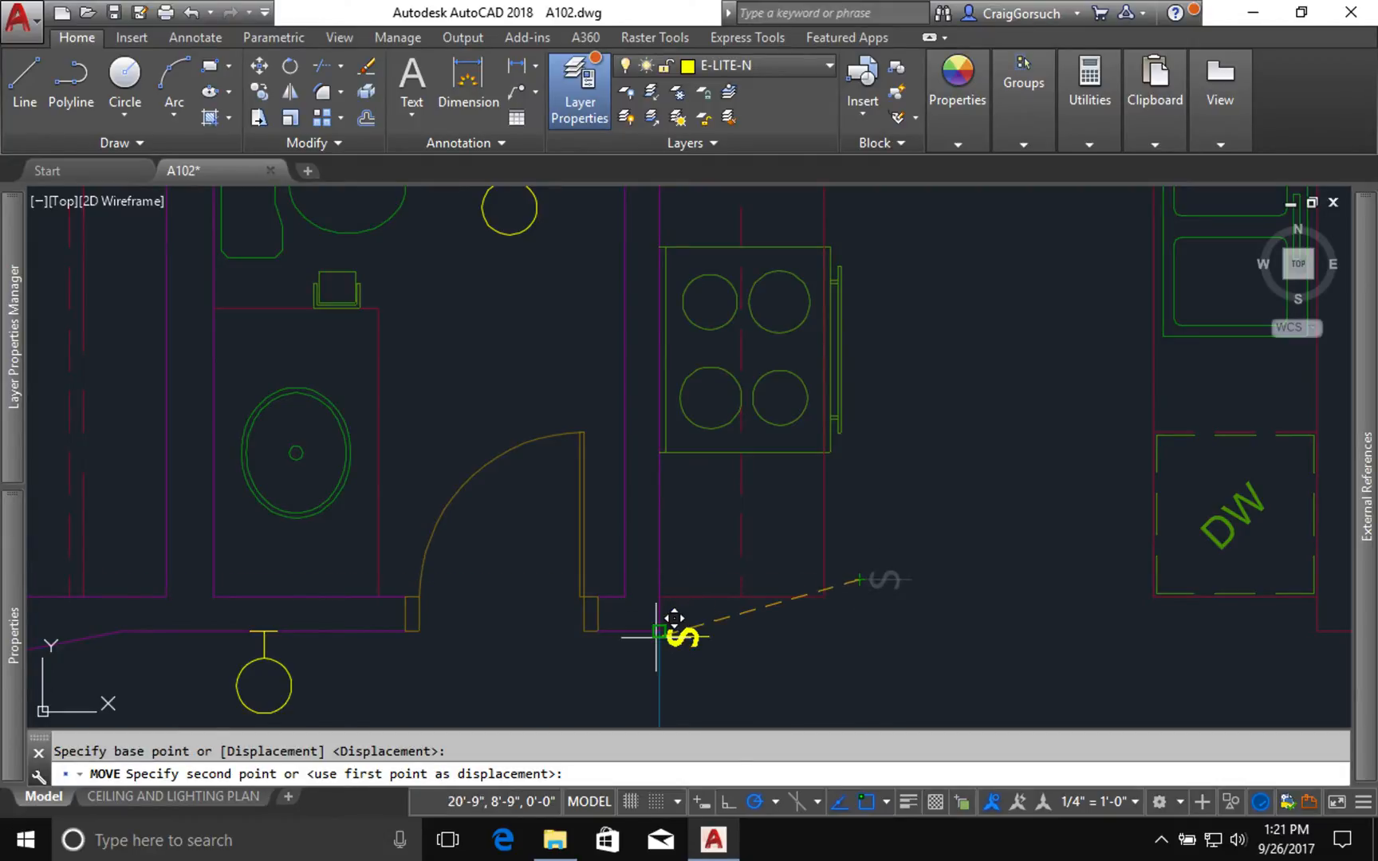
type("near")
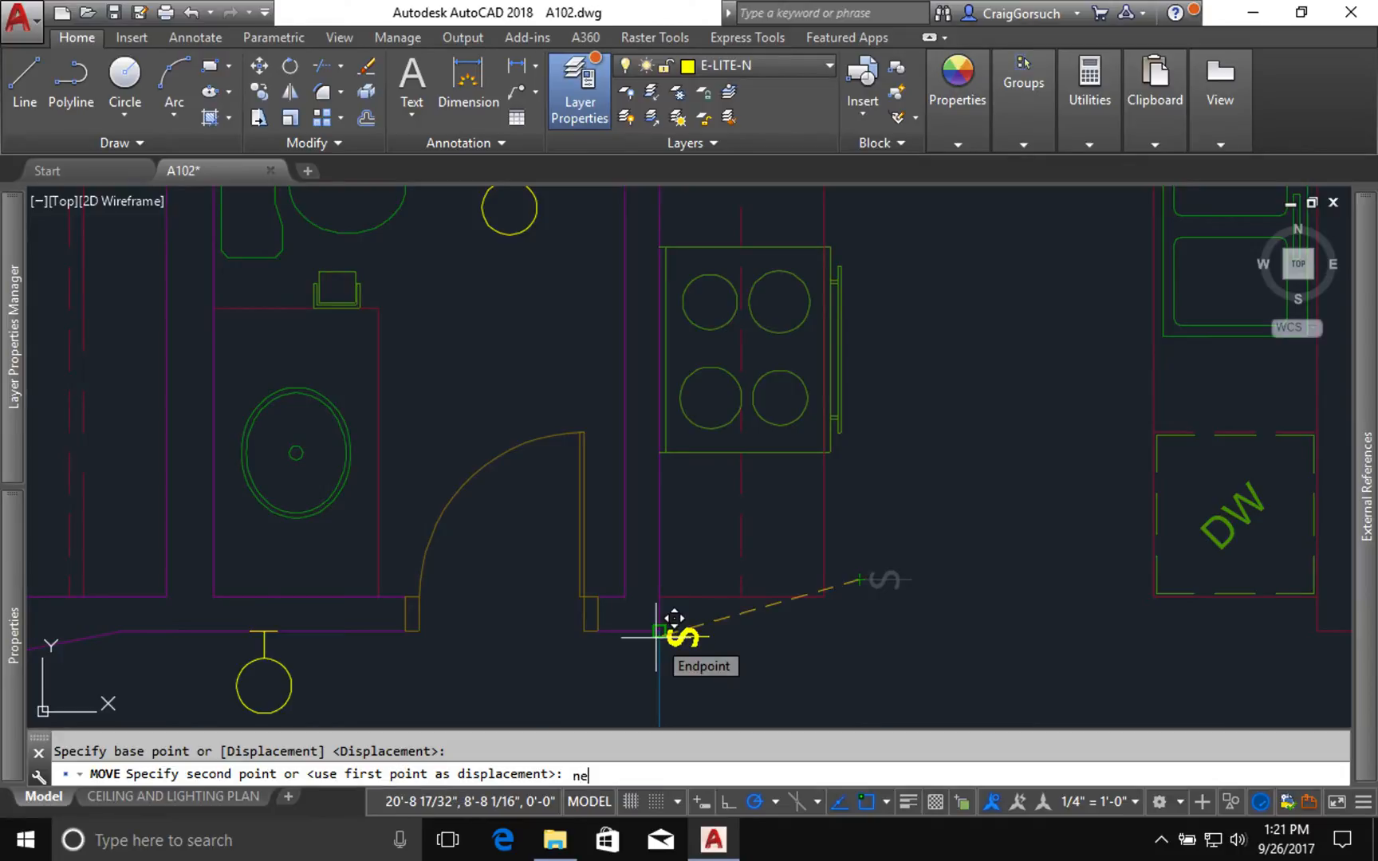
key("Return")
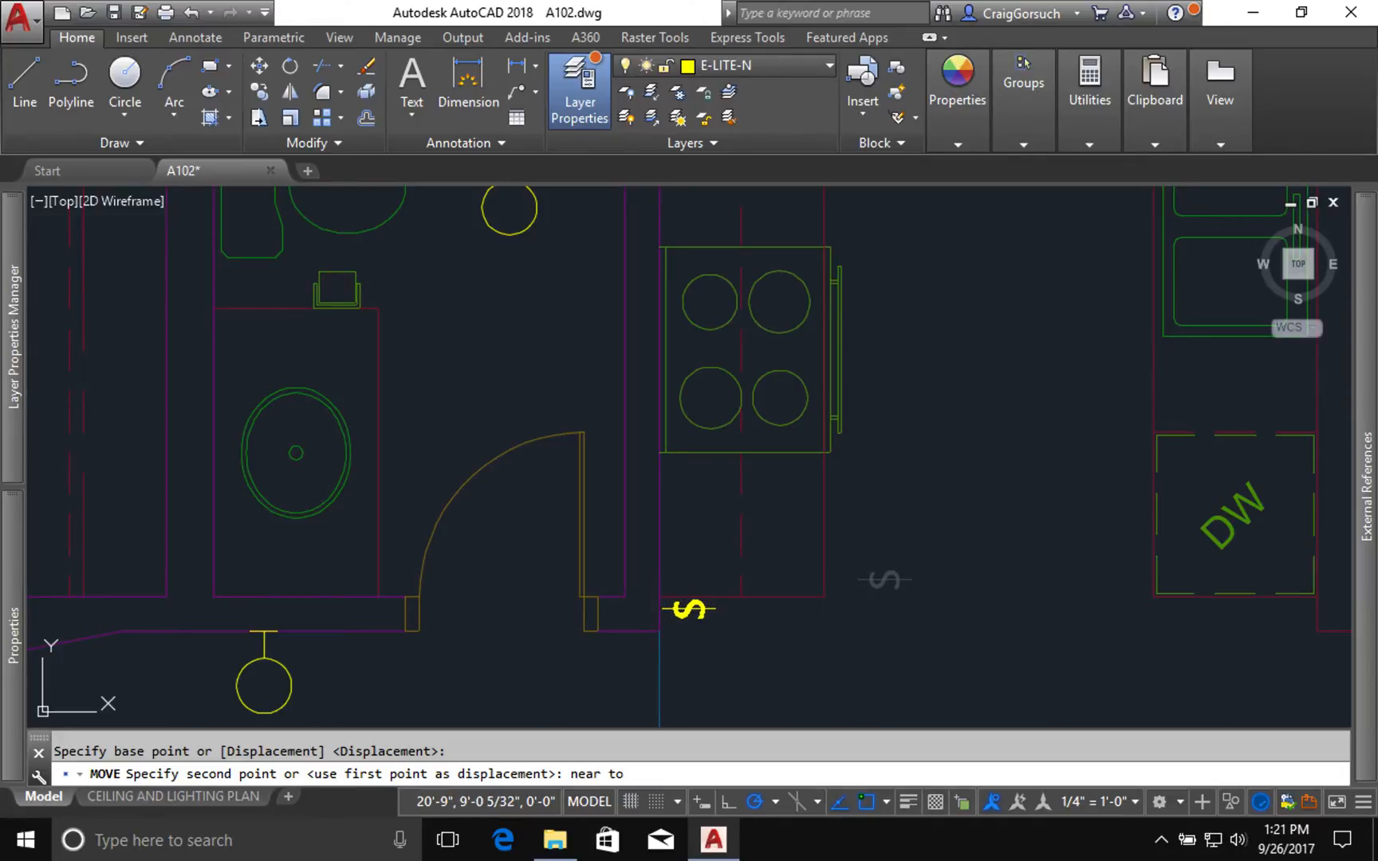
left_click(661, 609)
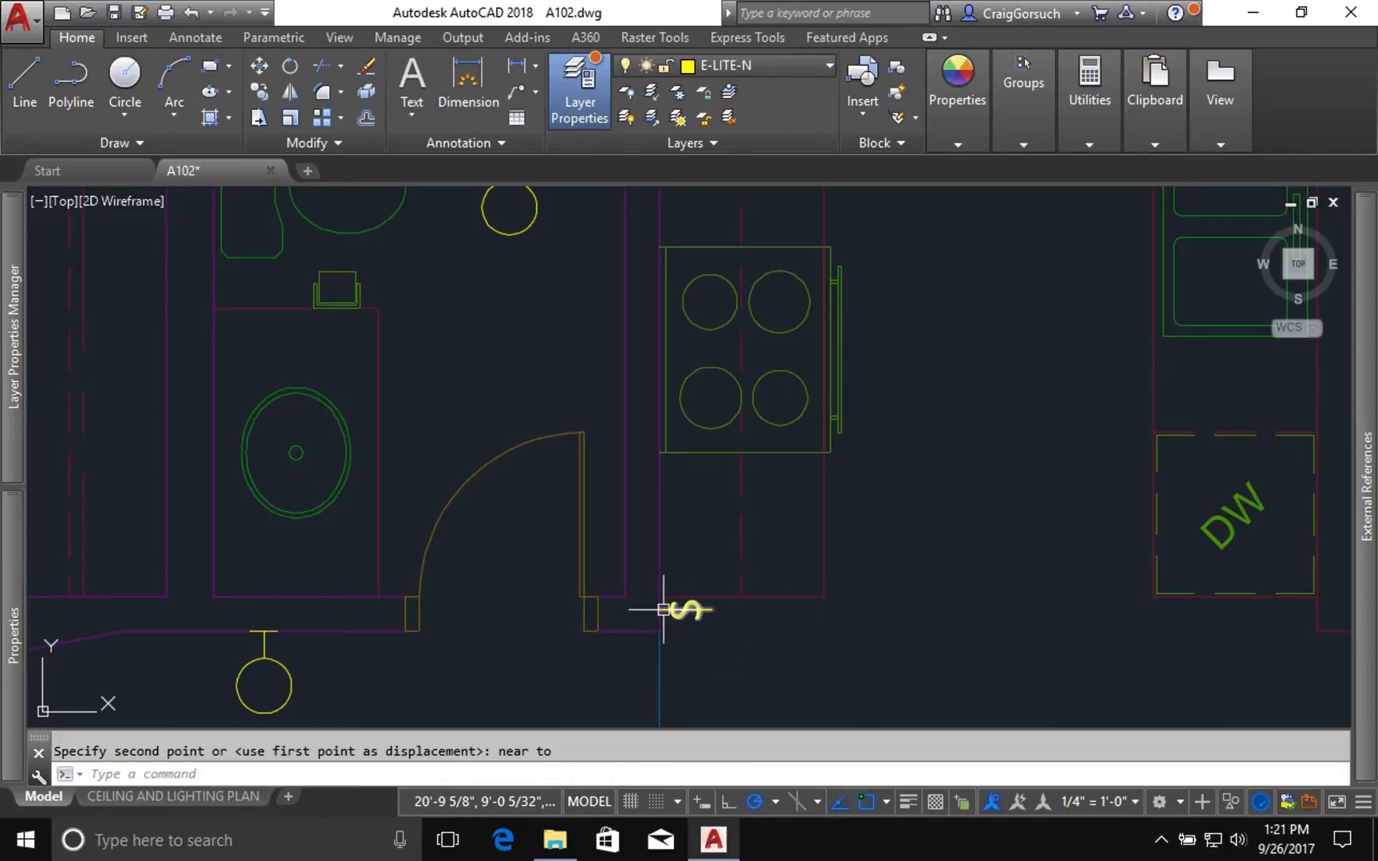
Copy the kitchen two-way switch 4 inches straight up along the wall toward the stove.
type("cp")
key("Return")
left_click(705, 611)
key("Return")
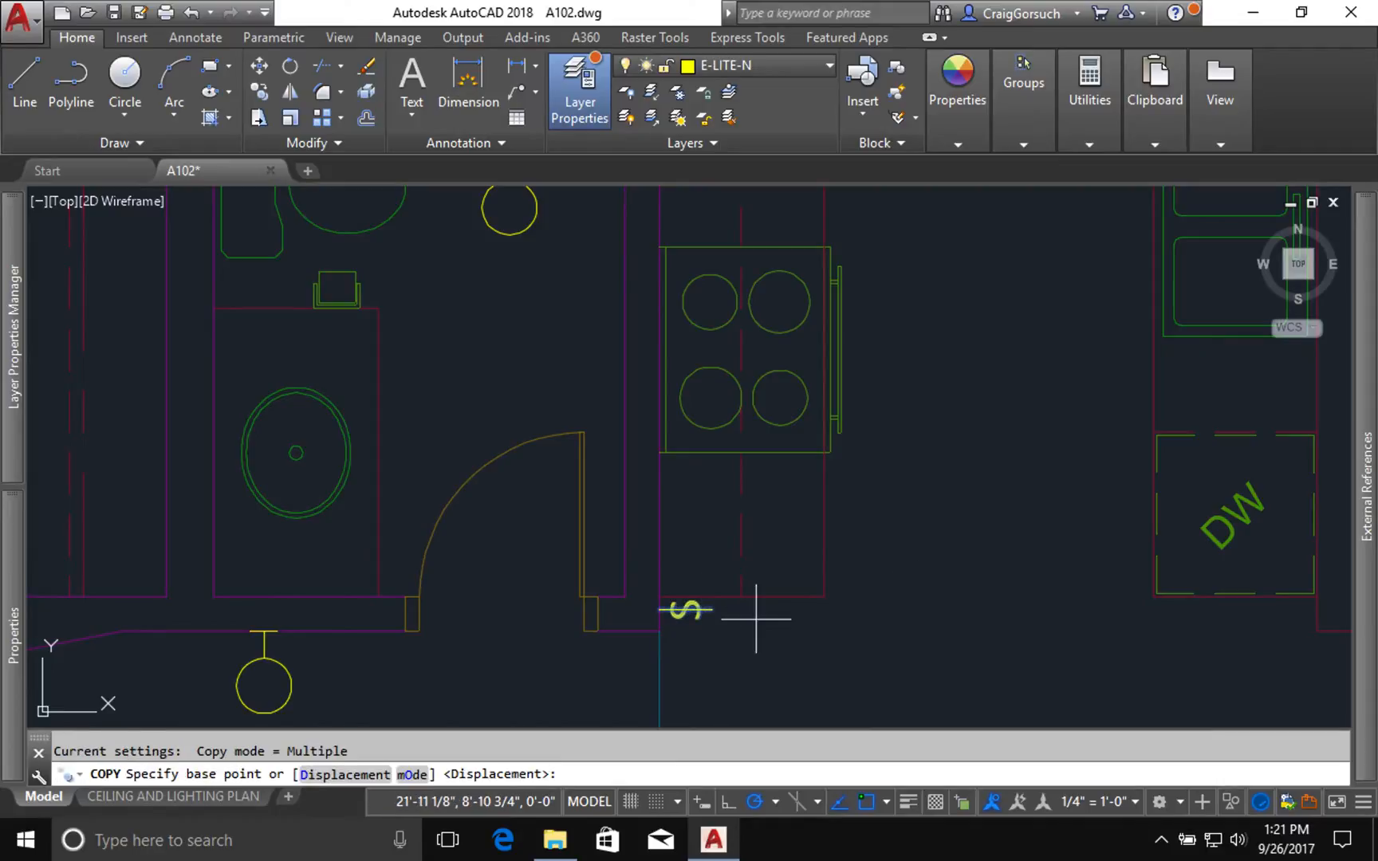
left_click(863, 650)
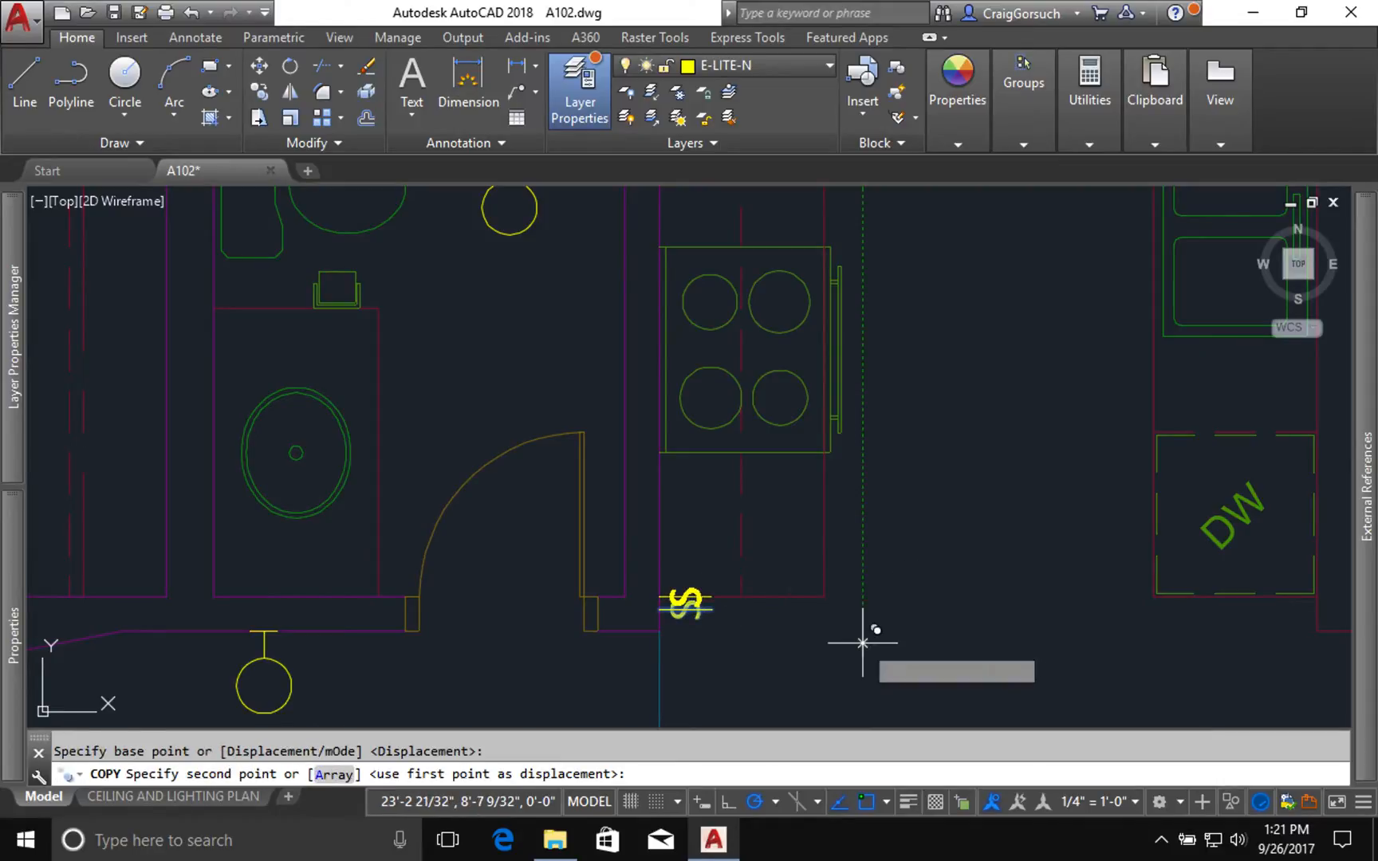
type("4")
key("Return")
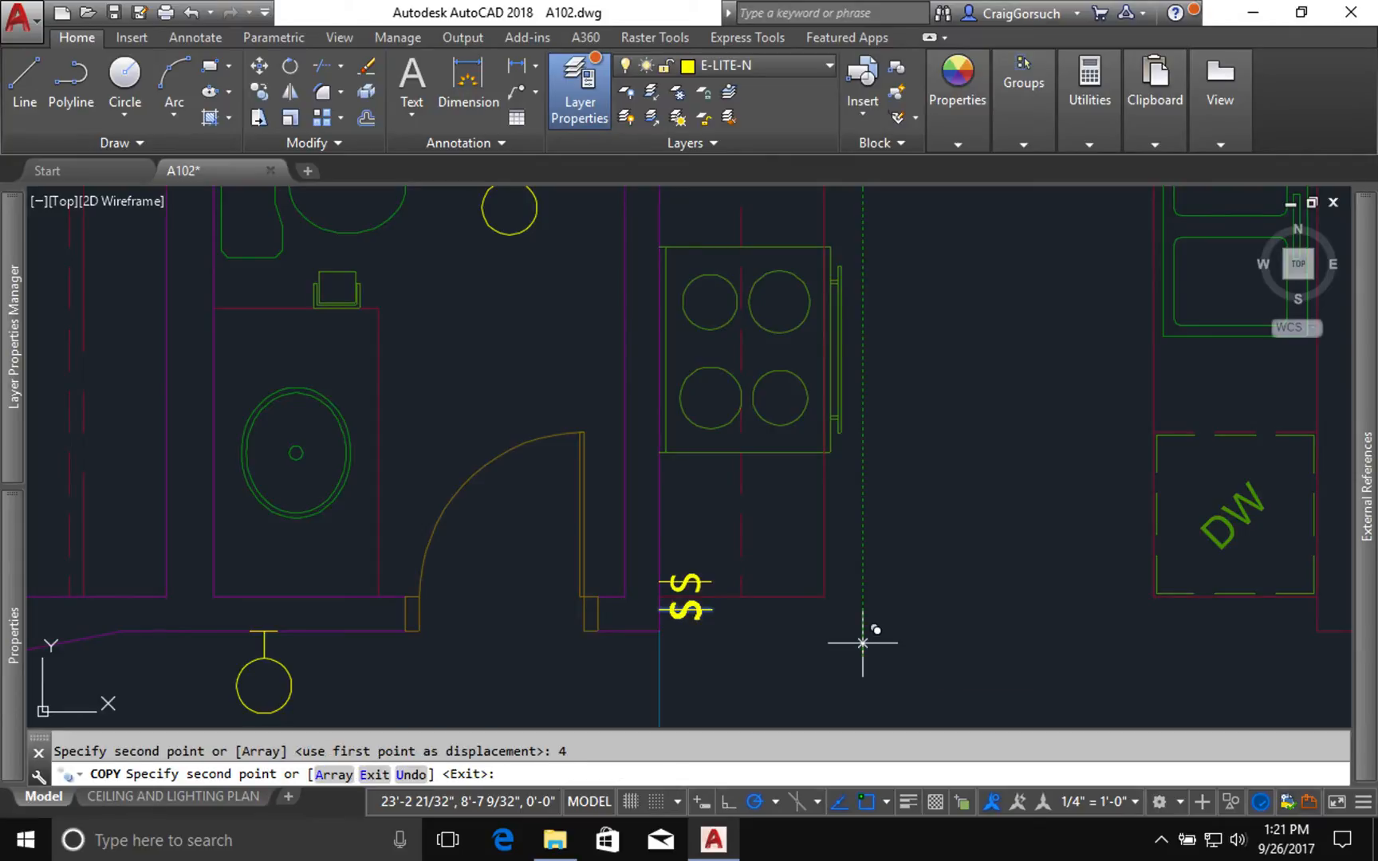
key("Return")
scroll(862, 643, "up", 2)
scroll(862, 643, "down", 2)
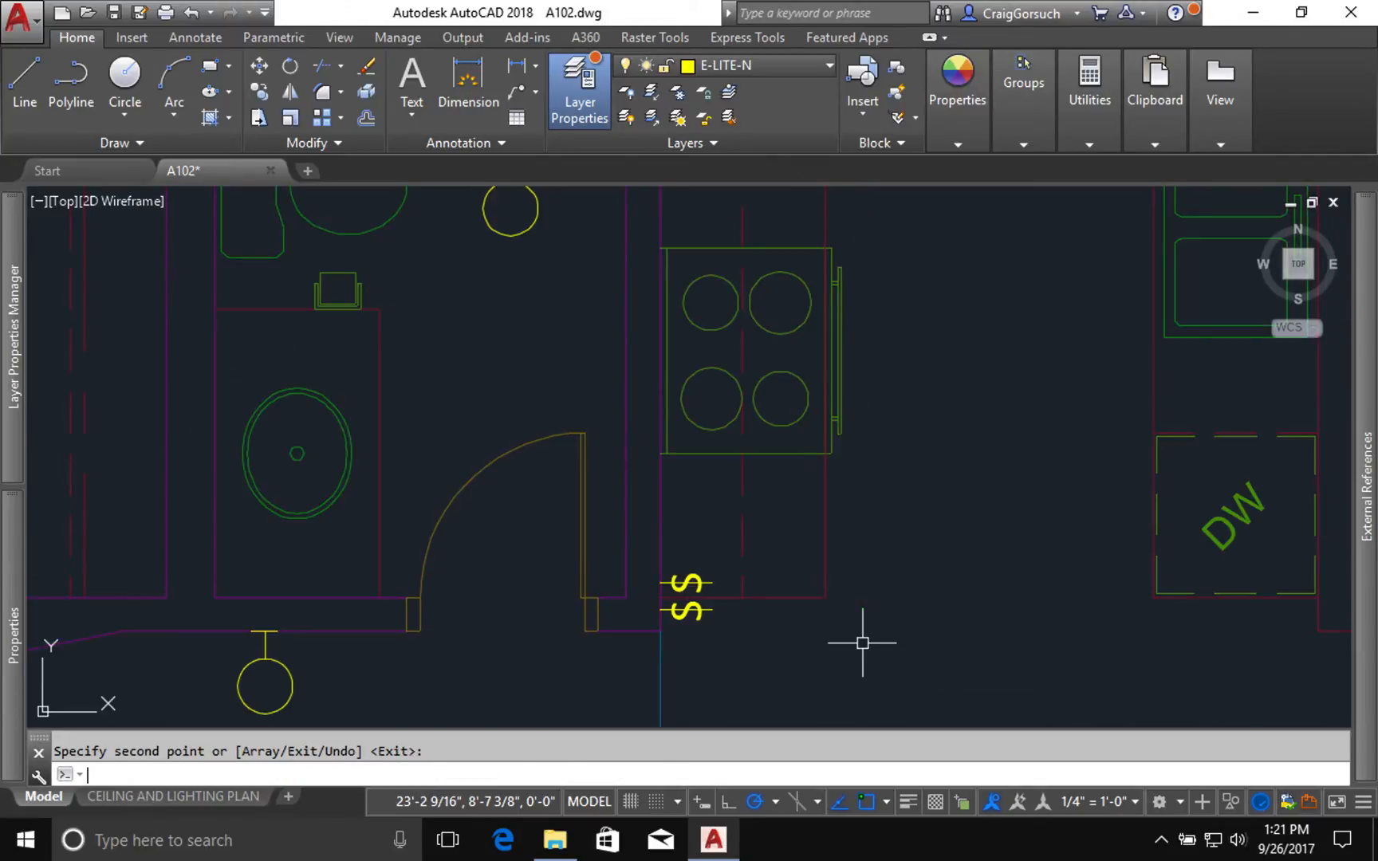
Put the two bedroom and two kitchen switches on layer E-LITE-SWCH-N, leaving out the background plan, and make that layer current.
scroll(862, 643, "down", 2)
middle_click_drag(862, 643, 896, 630)
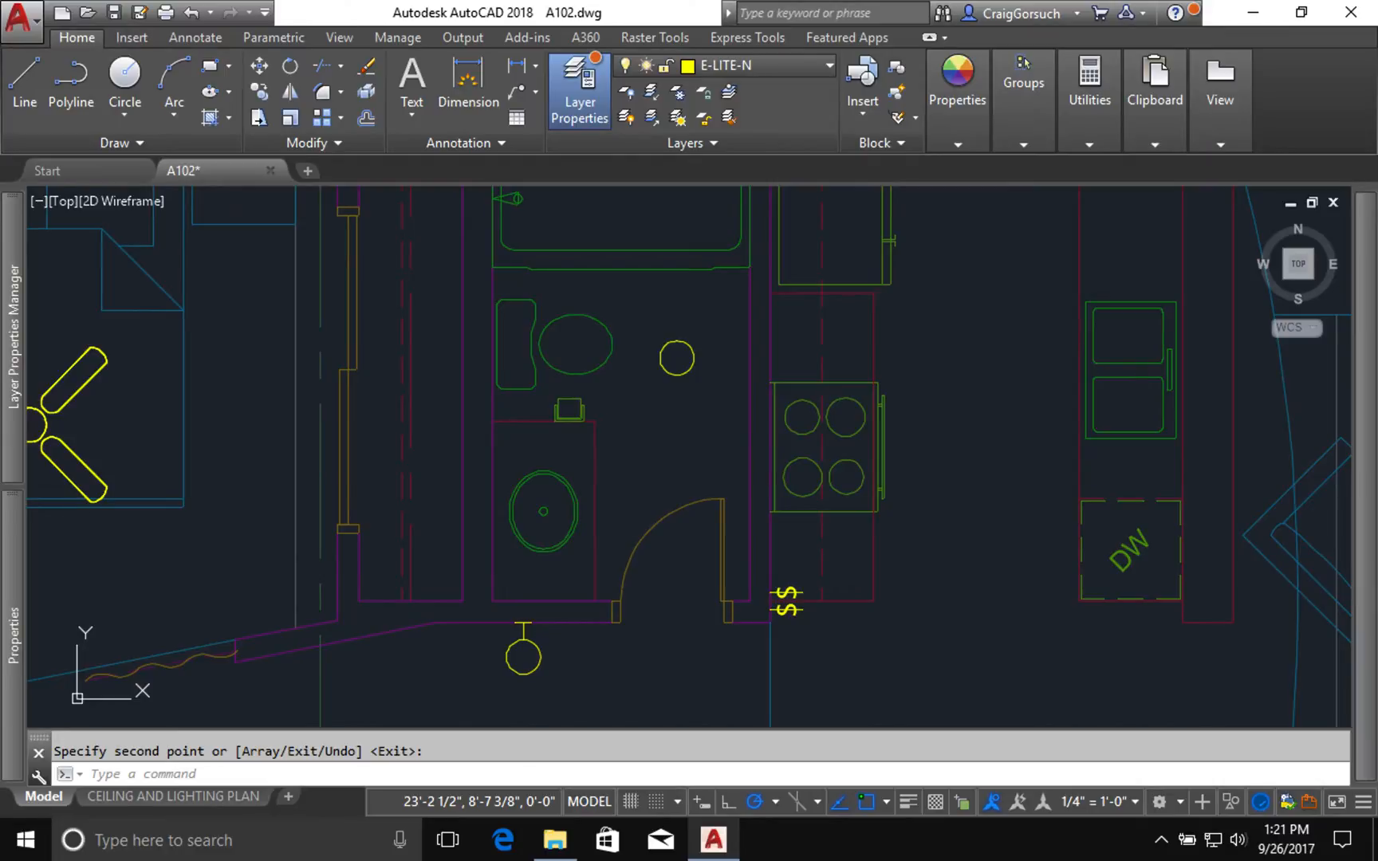
scroll(899, 630, "down", 4)
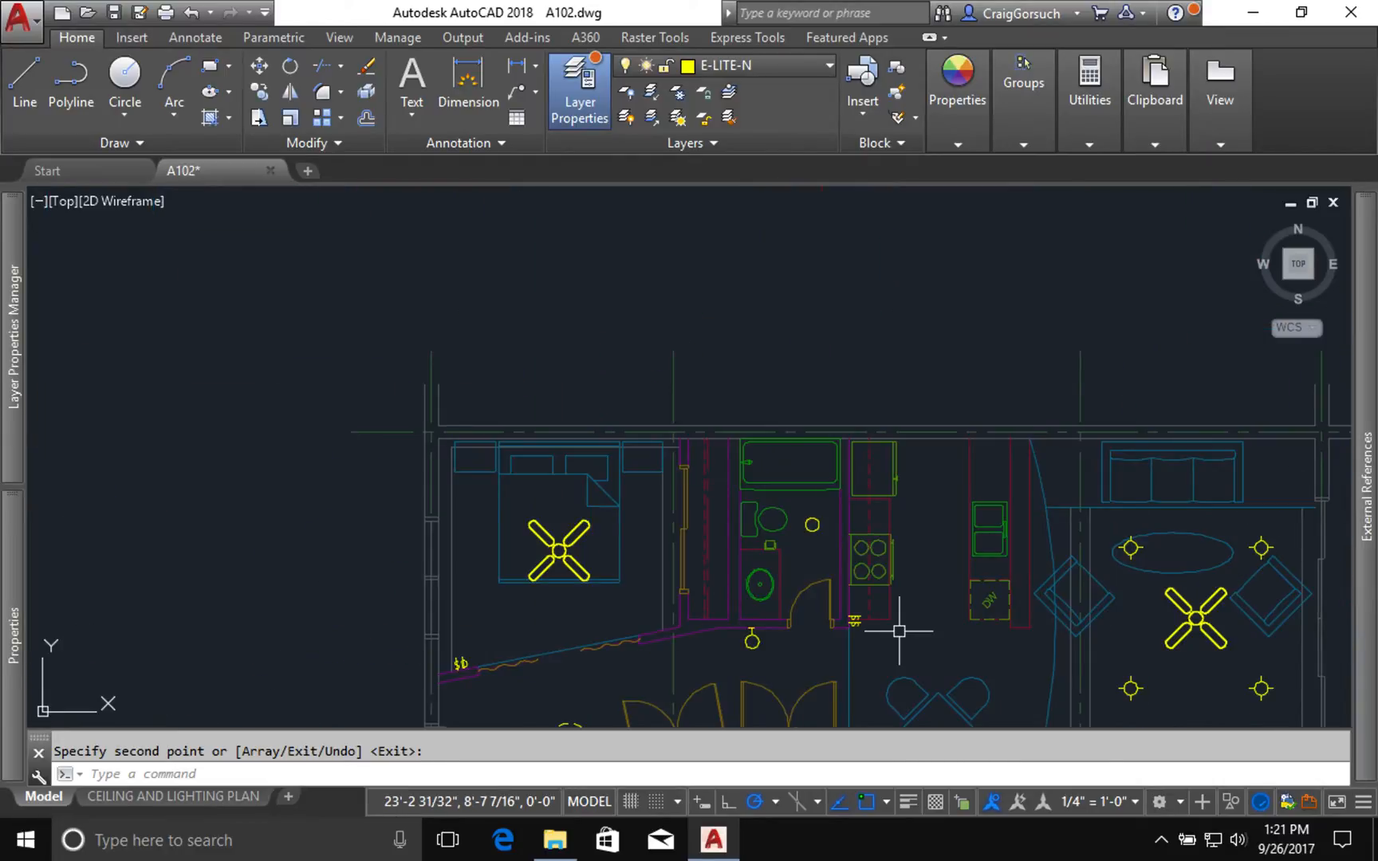
middle_click_drag(897, 632, 769, 515)
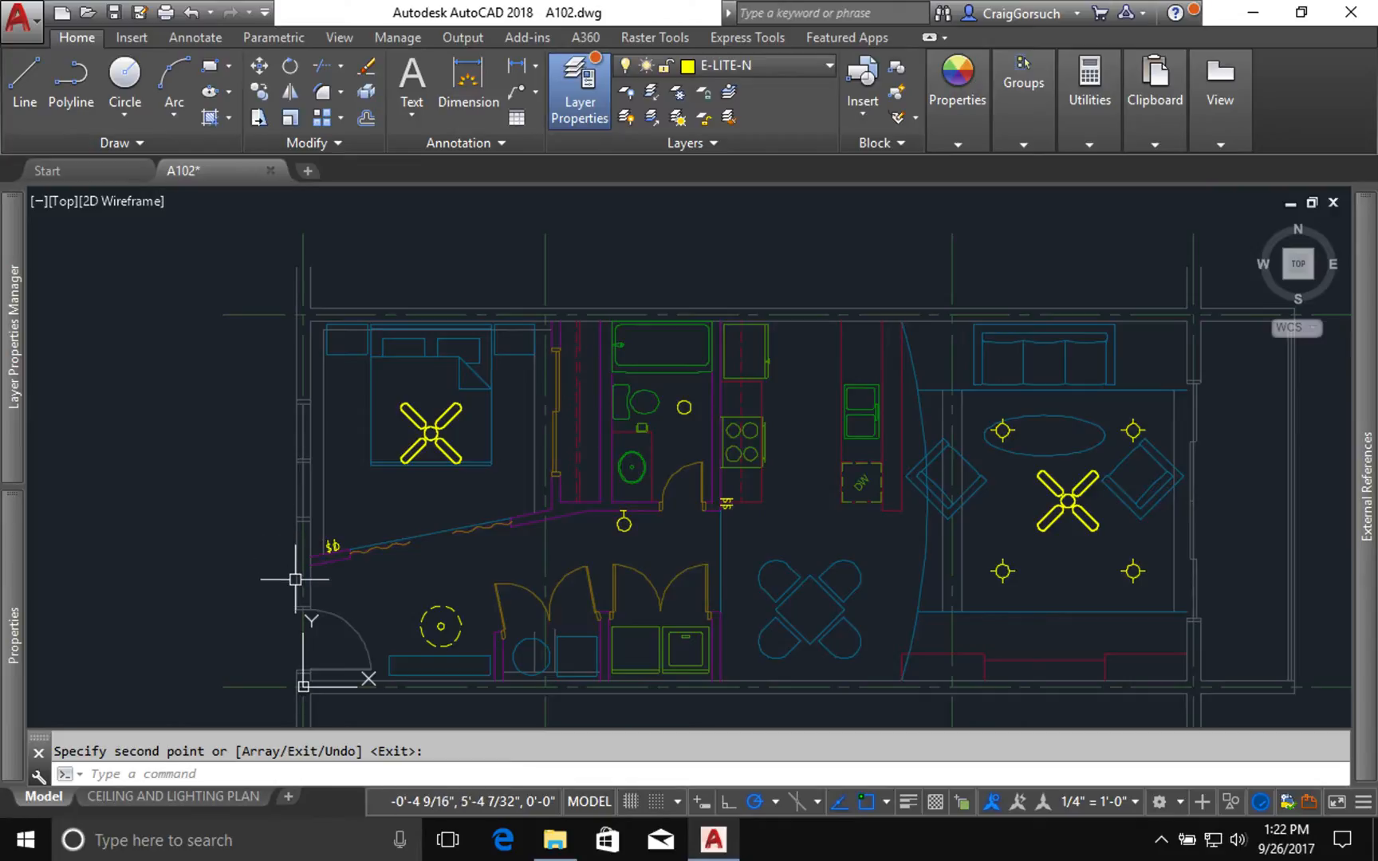
left_click(255, 582)
left_click(419, 522)
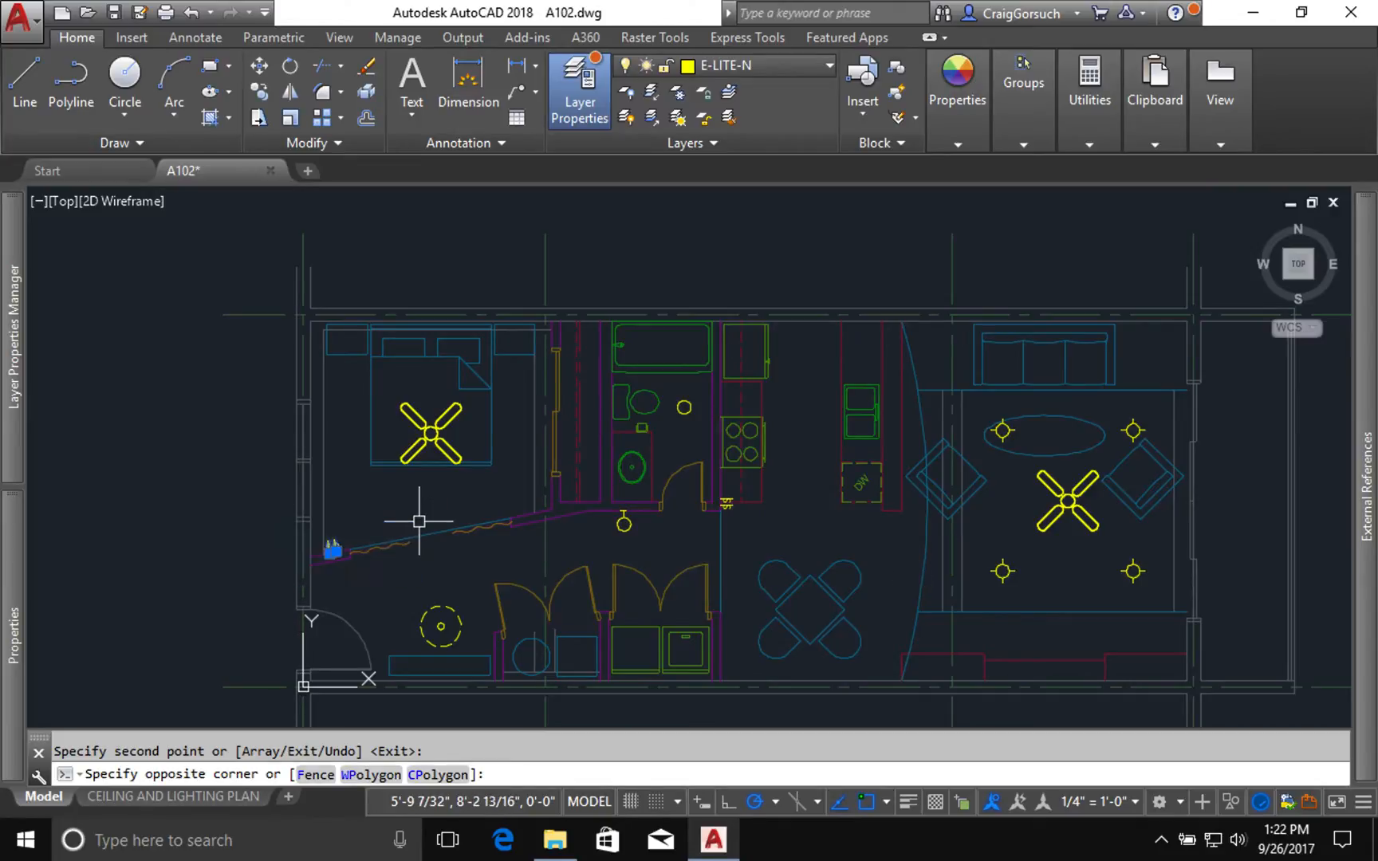
left_click(734, 540)
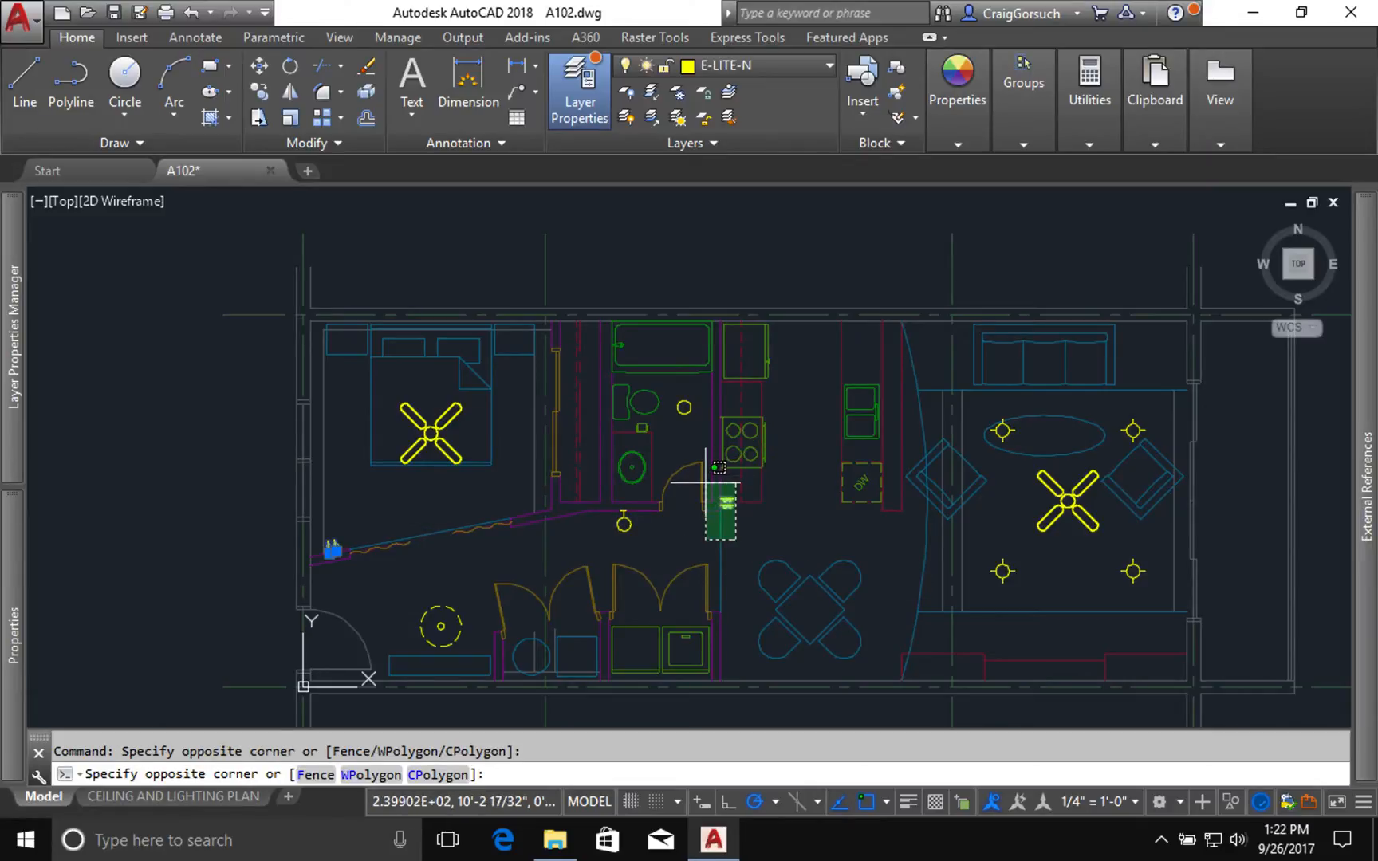
left_click(705, 483)
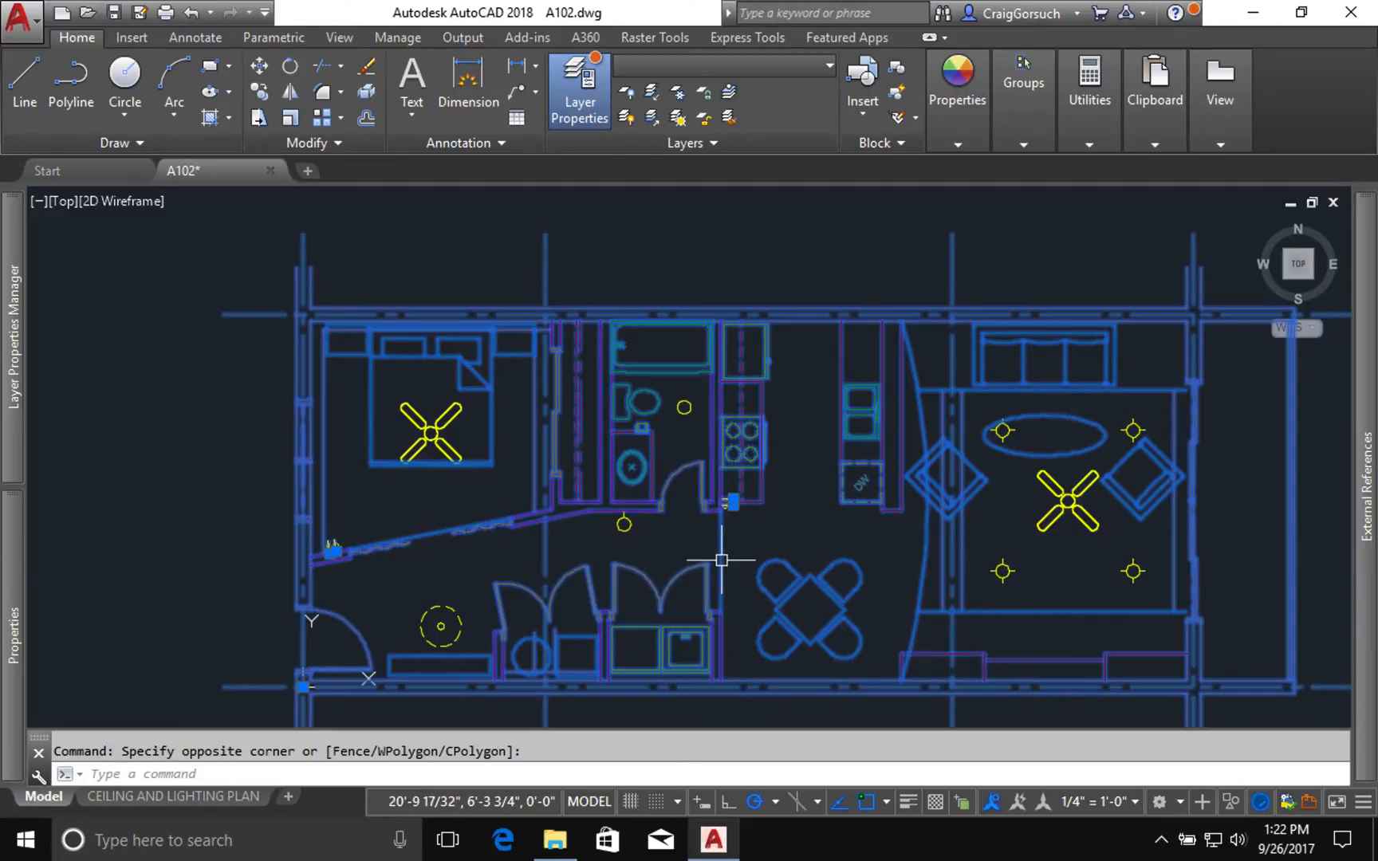
left_click(722, 561, "shift")
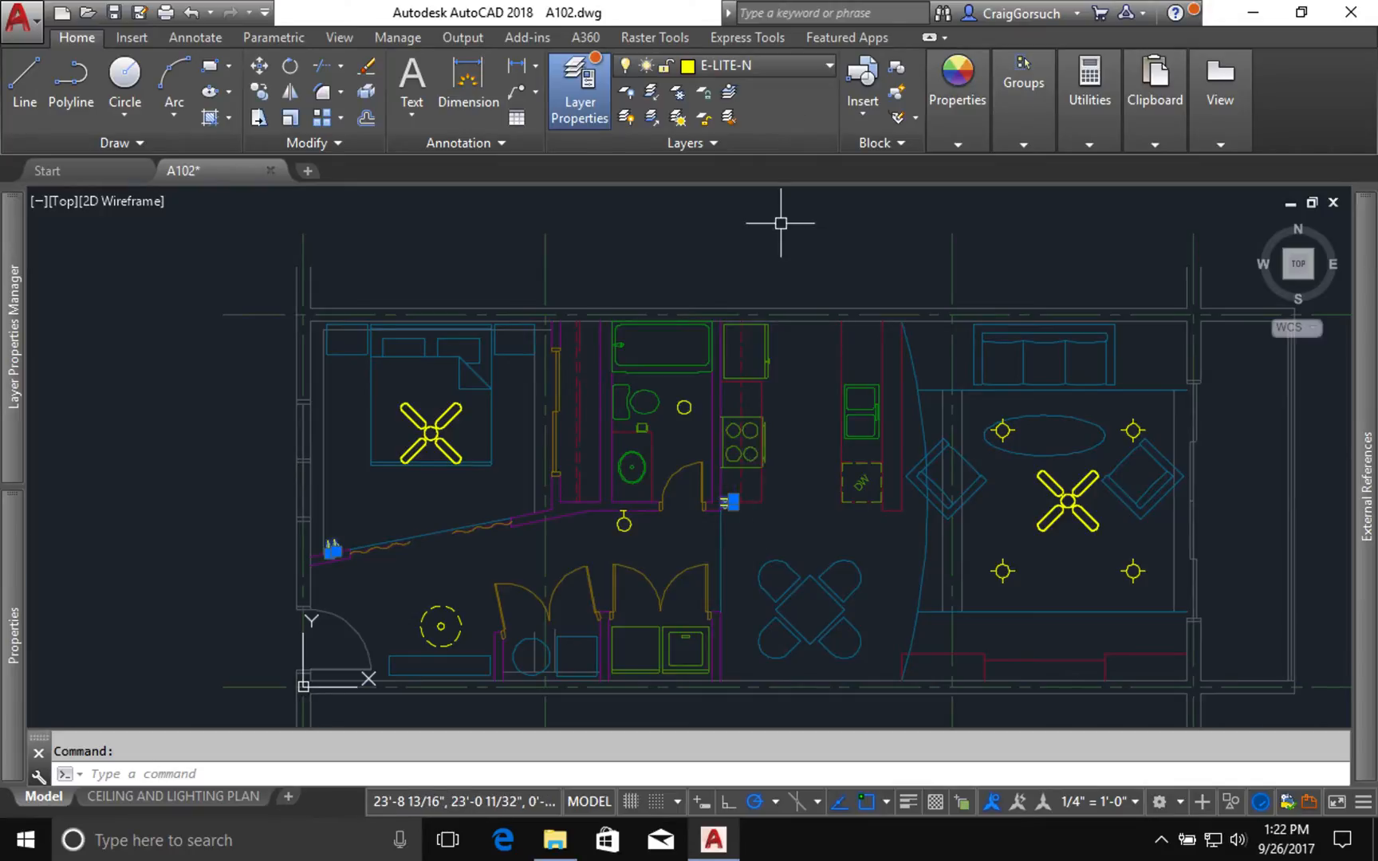
left_click(784, 63)
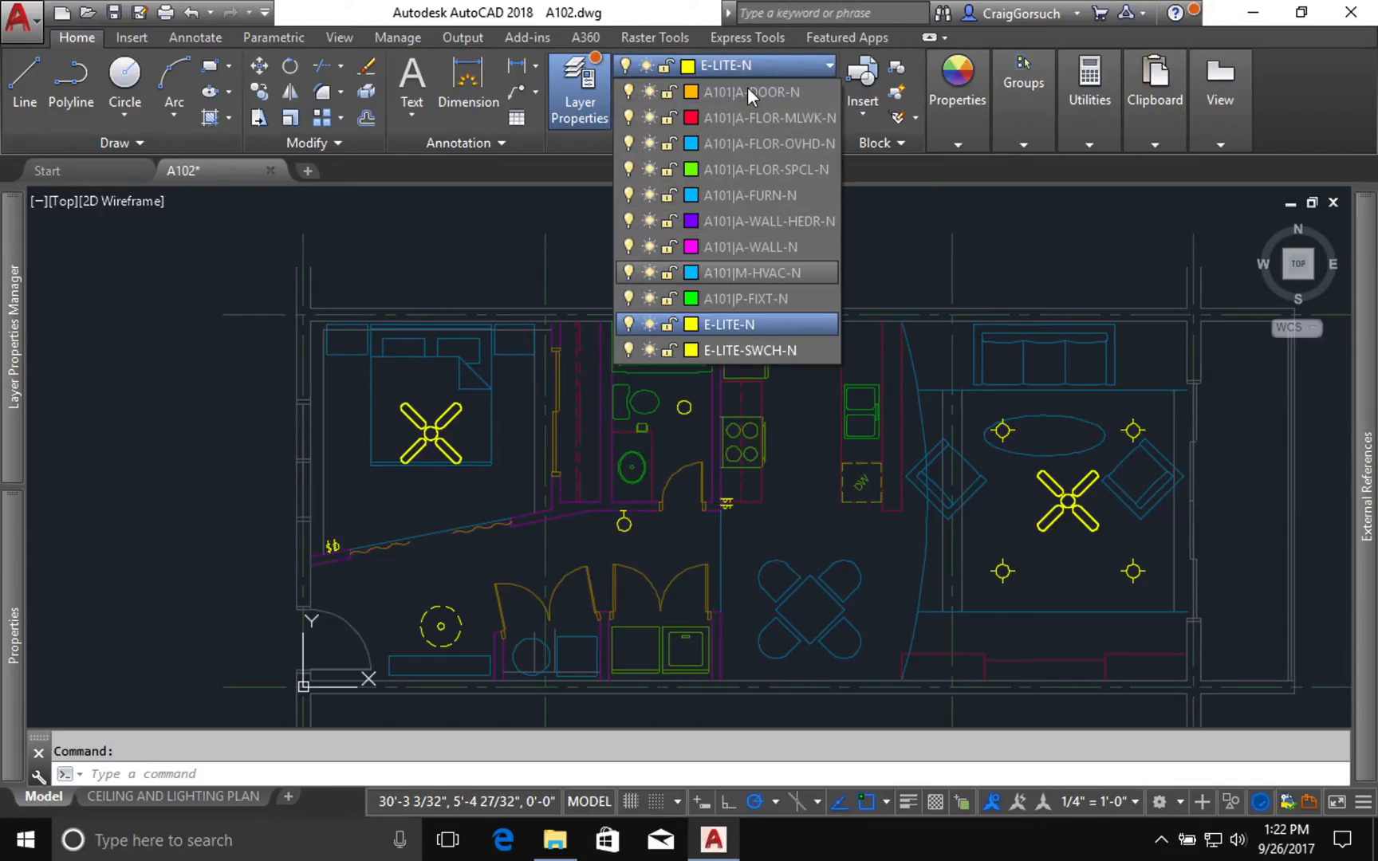
left_click(736, 348)
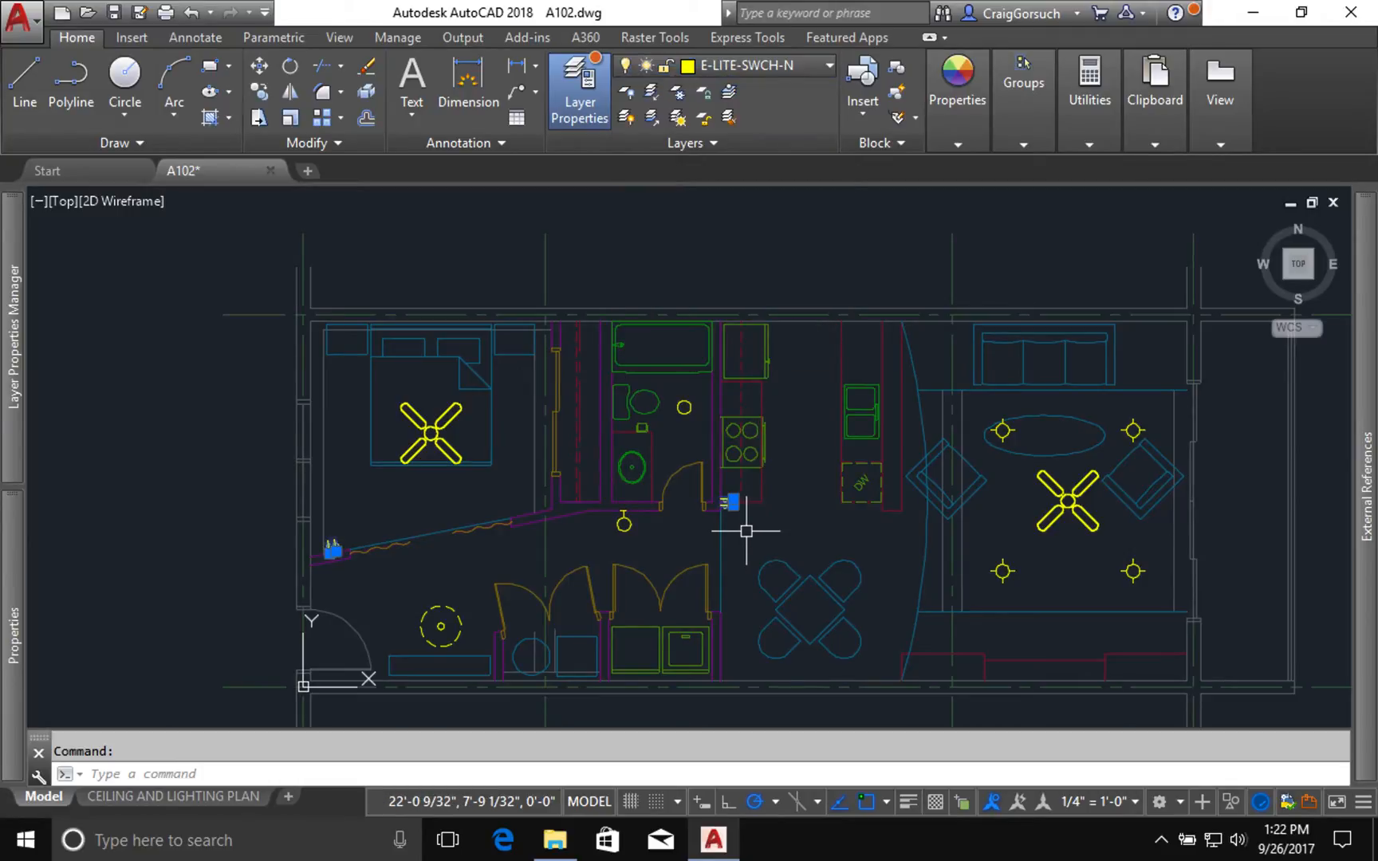
key("Escape")
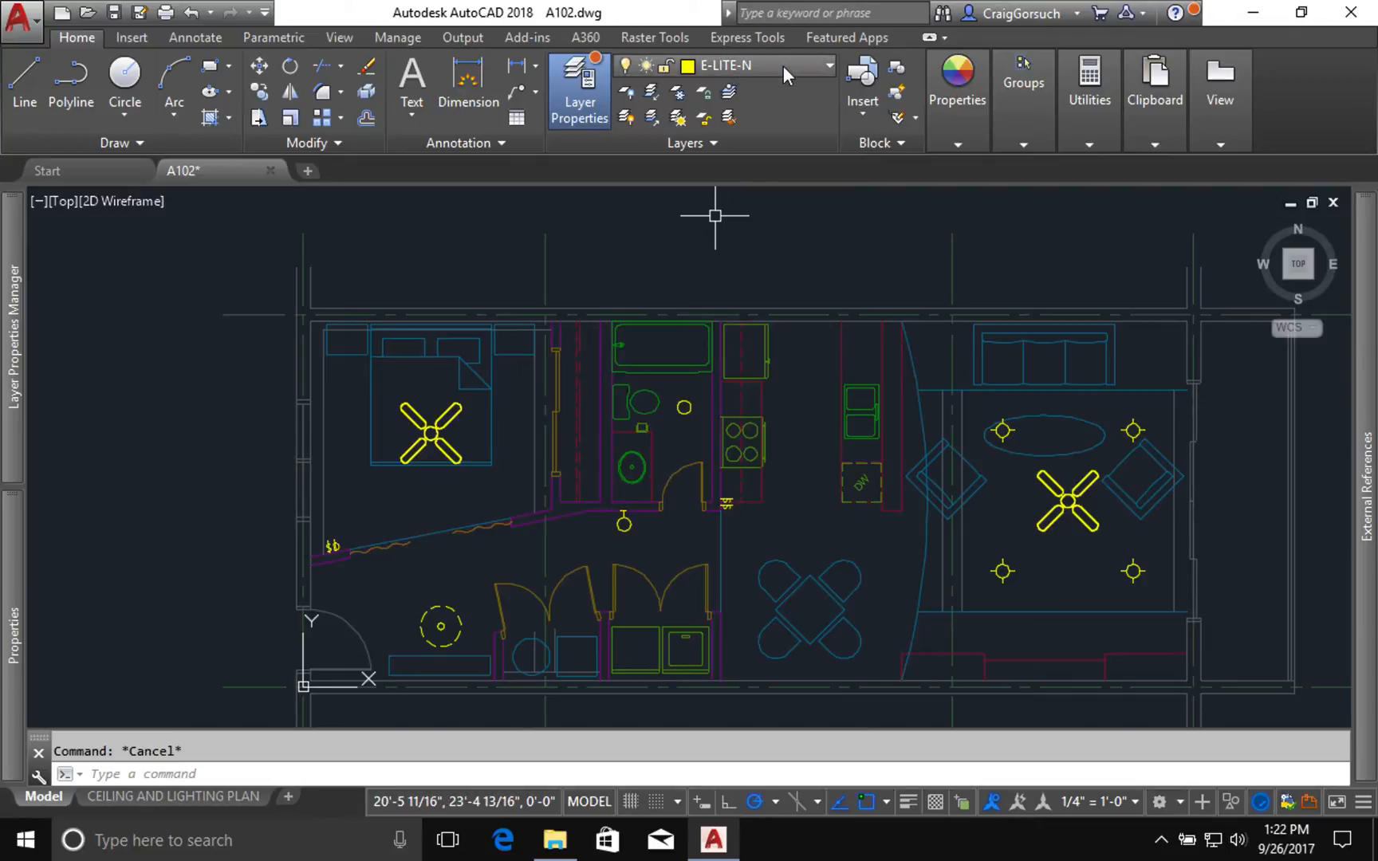
left_click(780, 66)
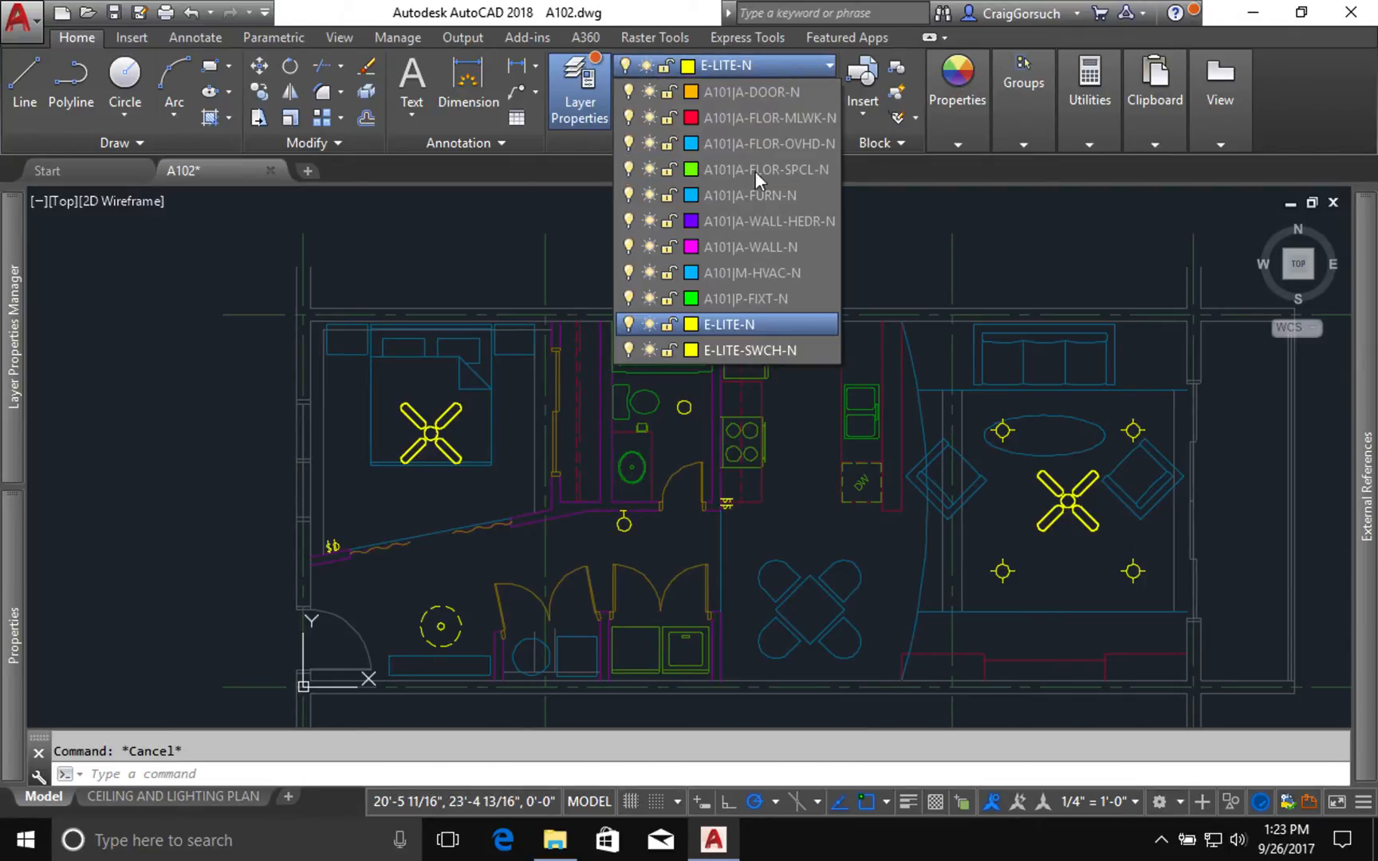
left_click(731, 349)
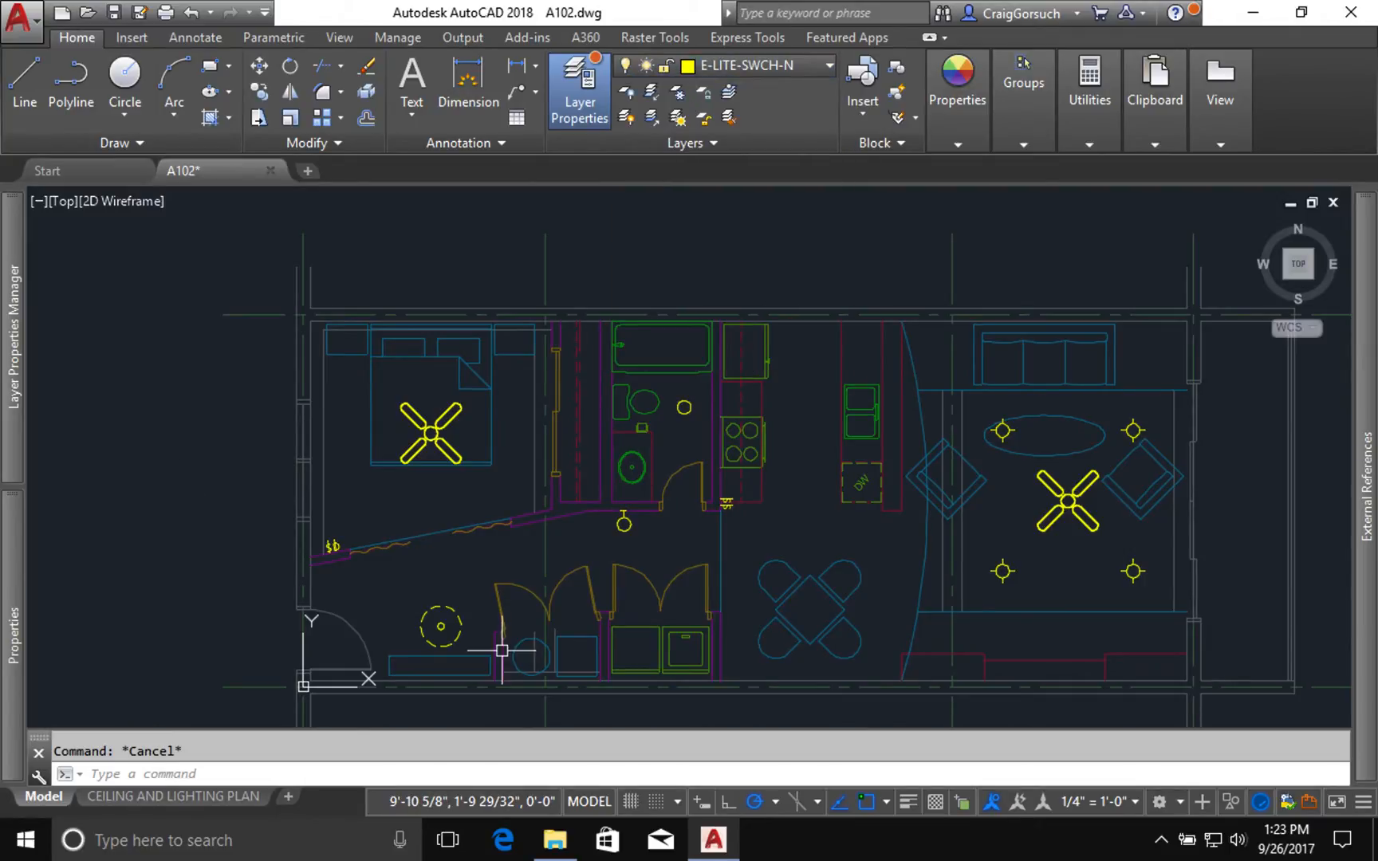
scroll(499, 651, "up", 2)
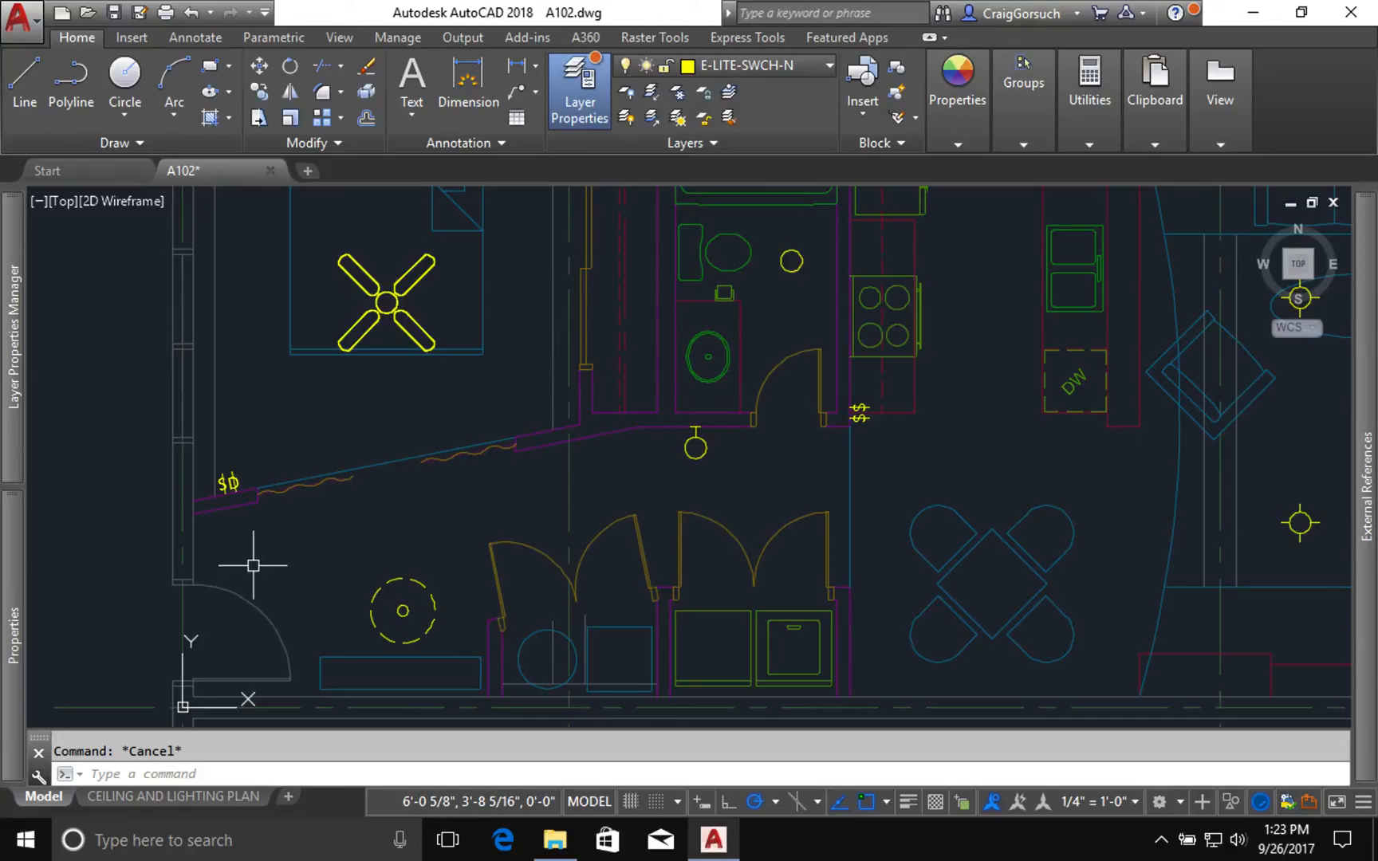
scroll(216, 472, "up", 2)
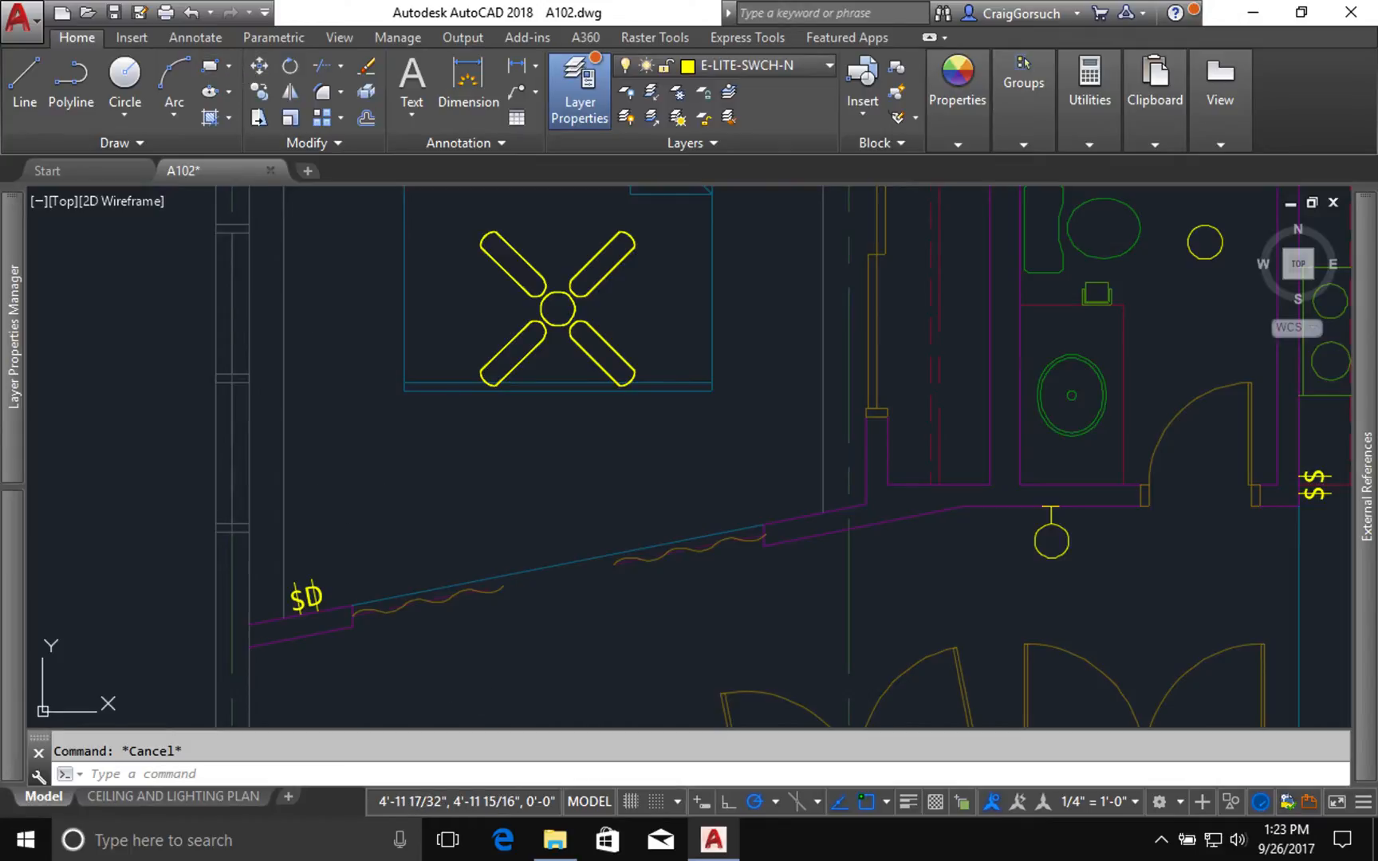
middle_click_drag(551, 712, 344, 408)
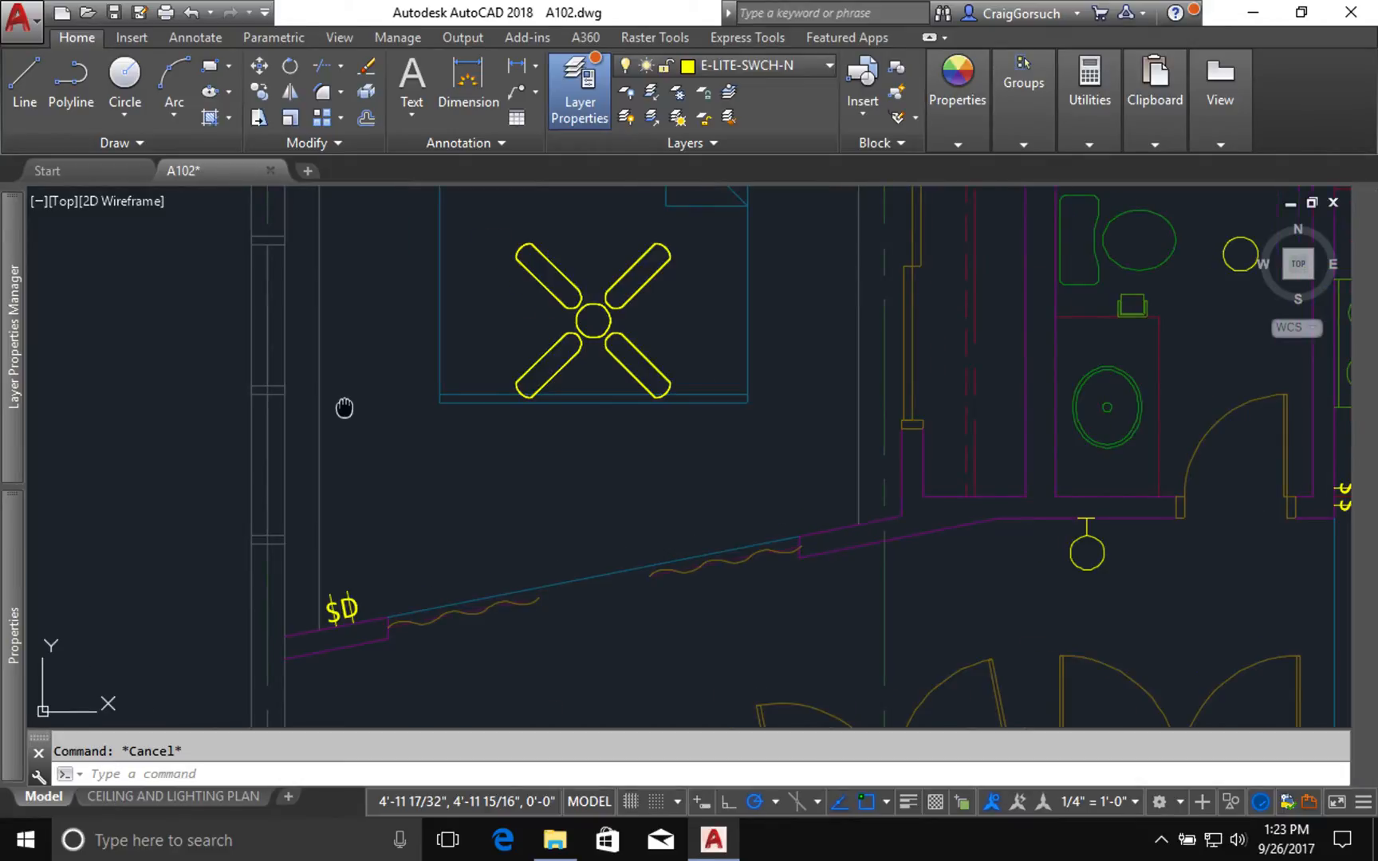
middle_click(345, 409)
middle_click(344, 408)
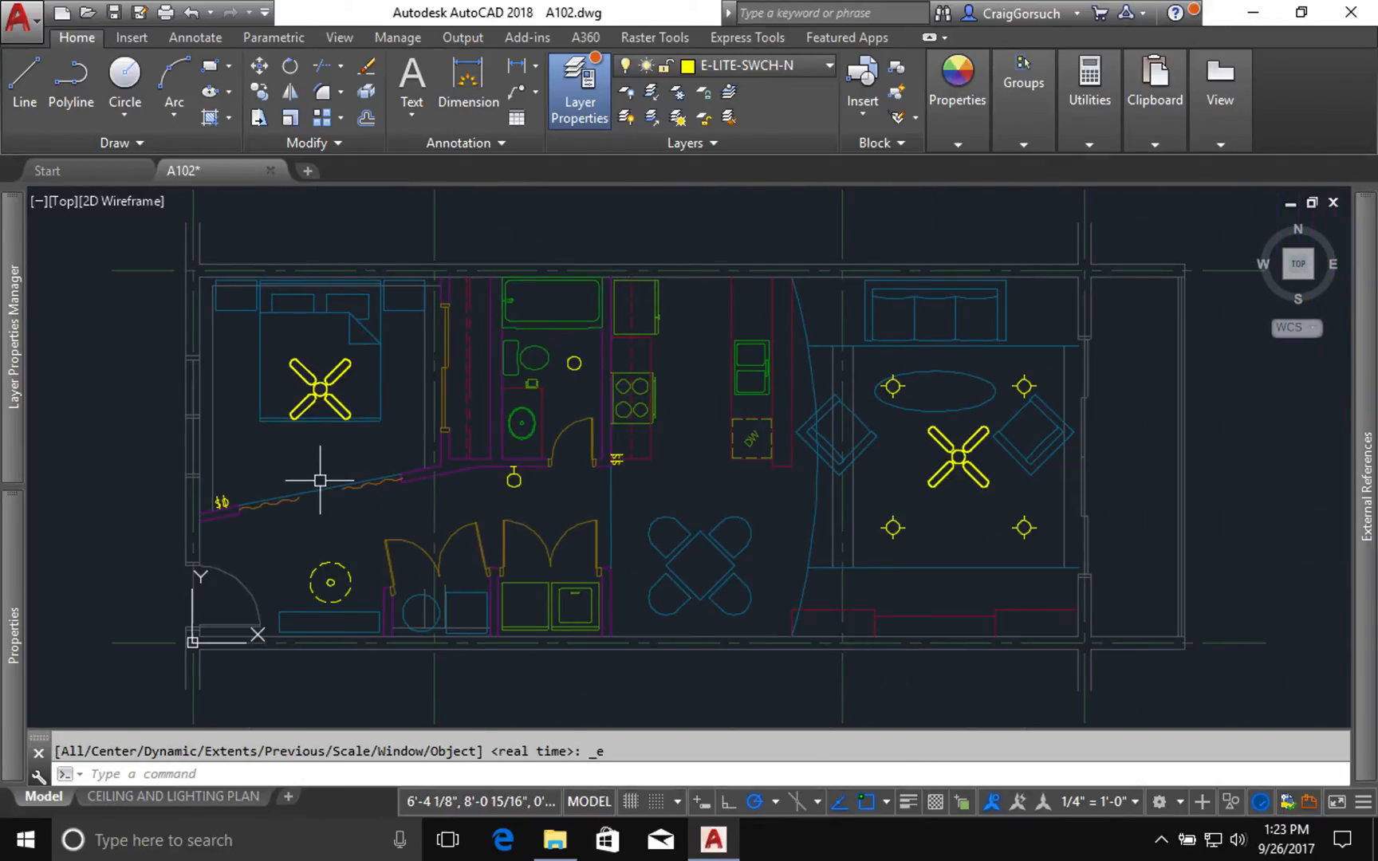
key("Escape")
Draw a fit spline from the upper end of the bedroom two-way switch, past the bed's lower corner, to the near quadrant of the ceiling fan's hub.
scroll(199, 422, "up", 2)
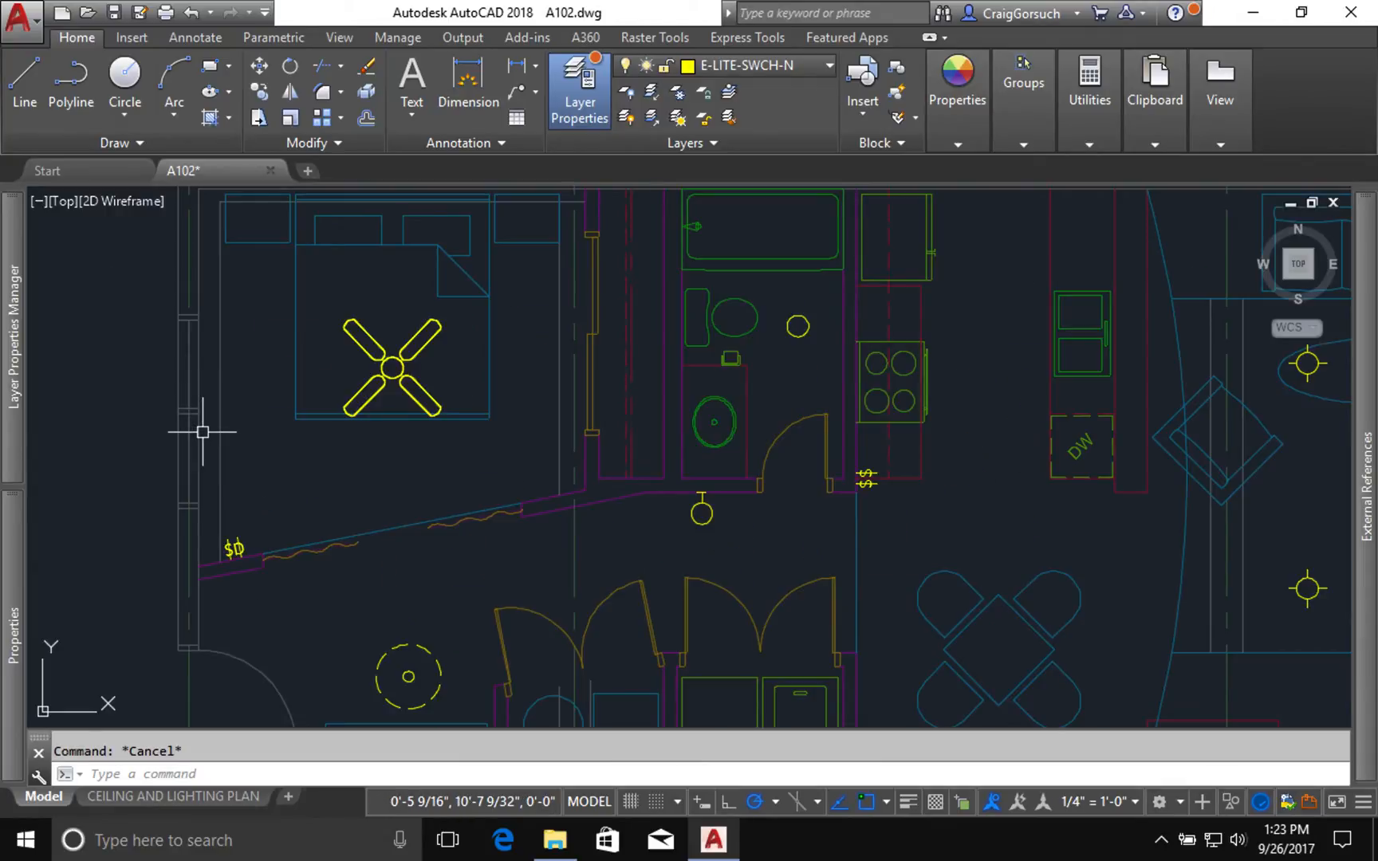
scroll(200, 446, "up", 4)
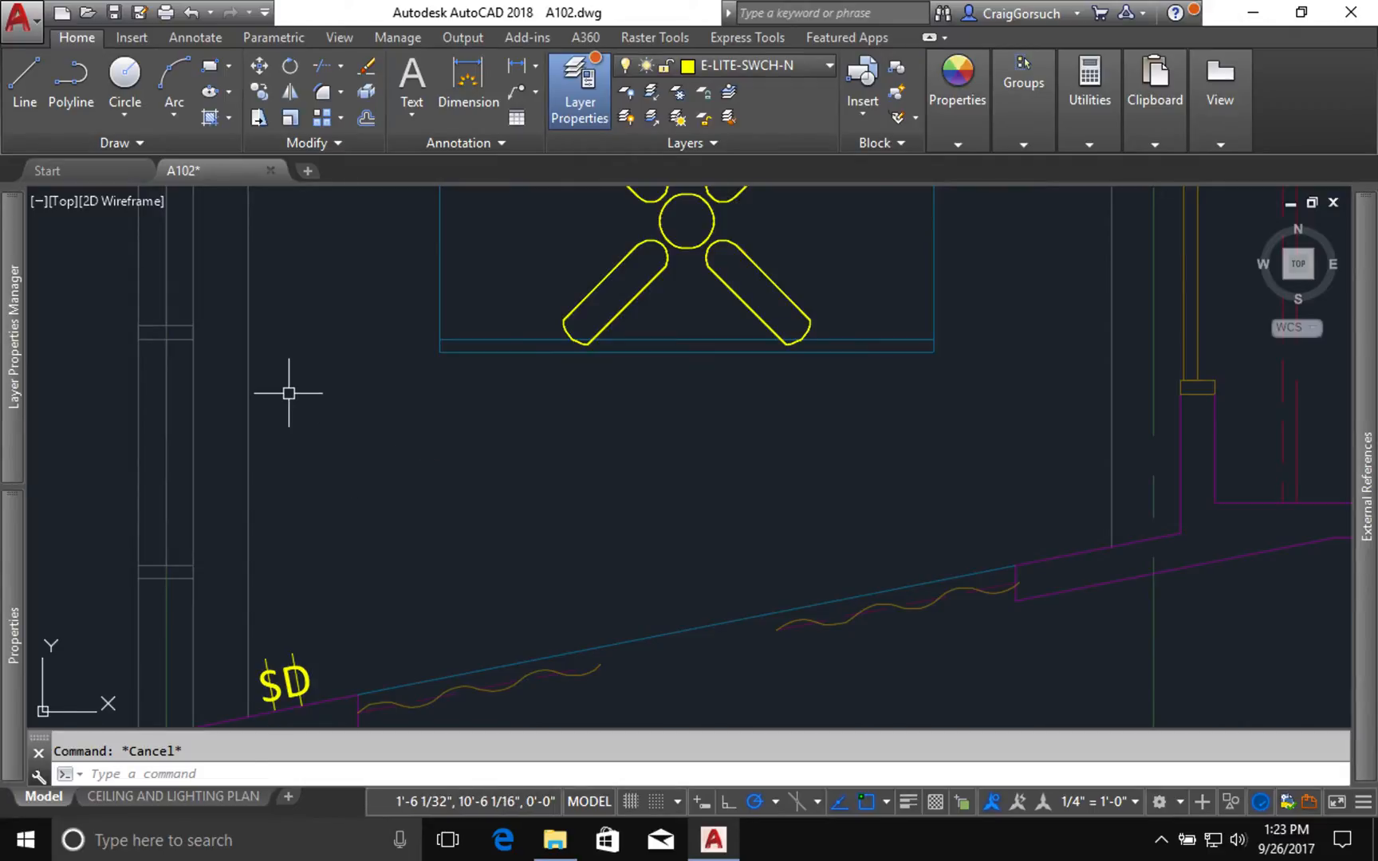
left_click(129, 141)
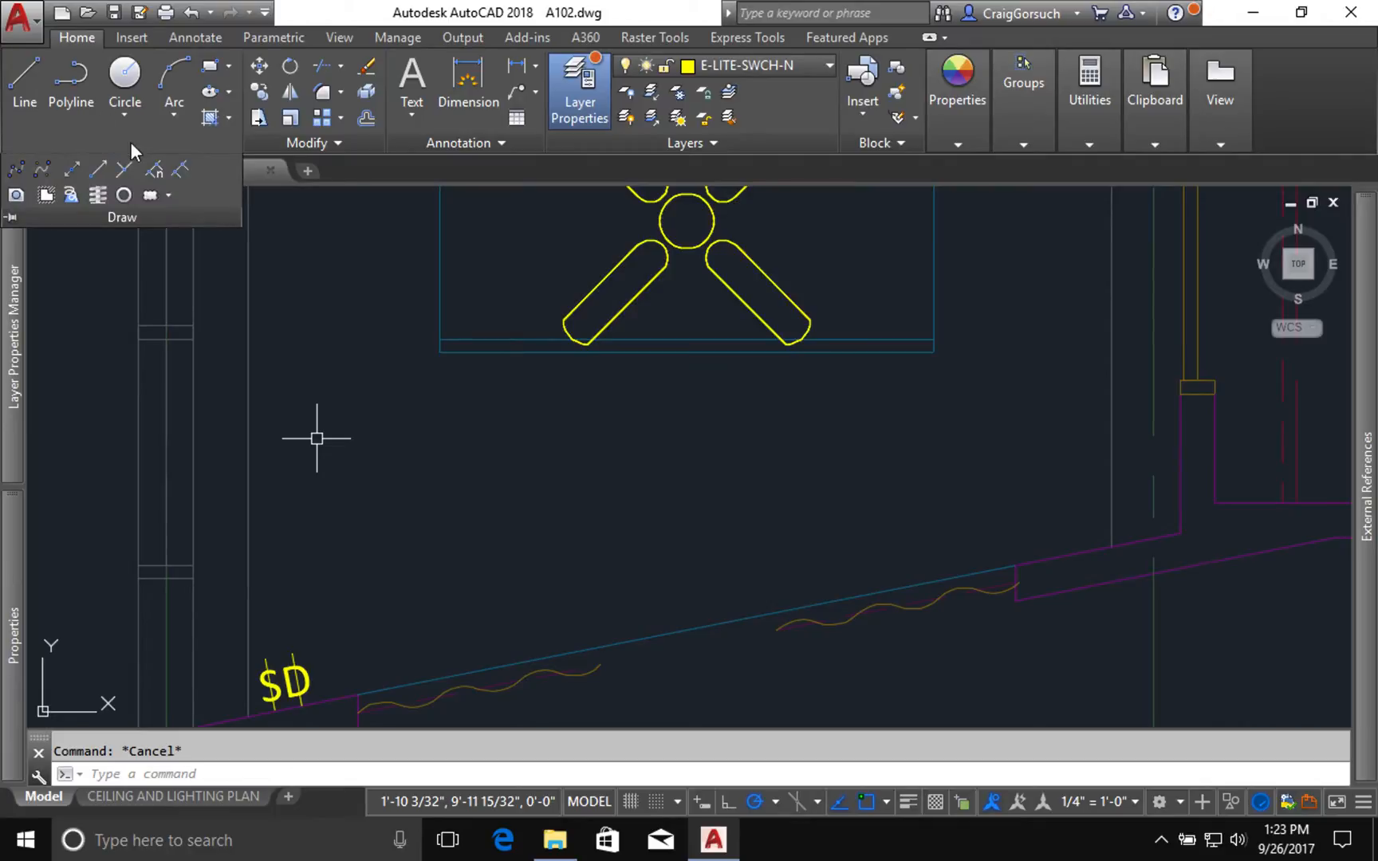
left_click(17, 171)
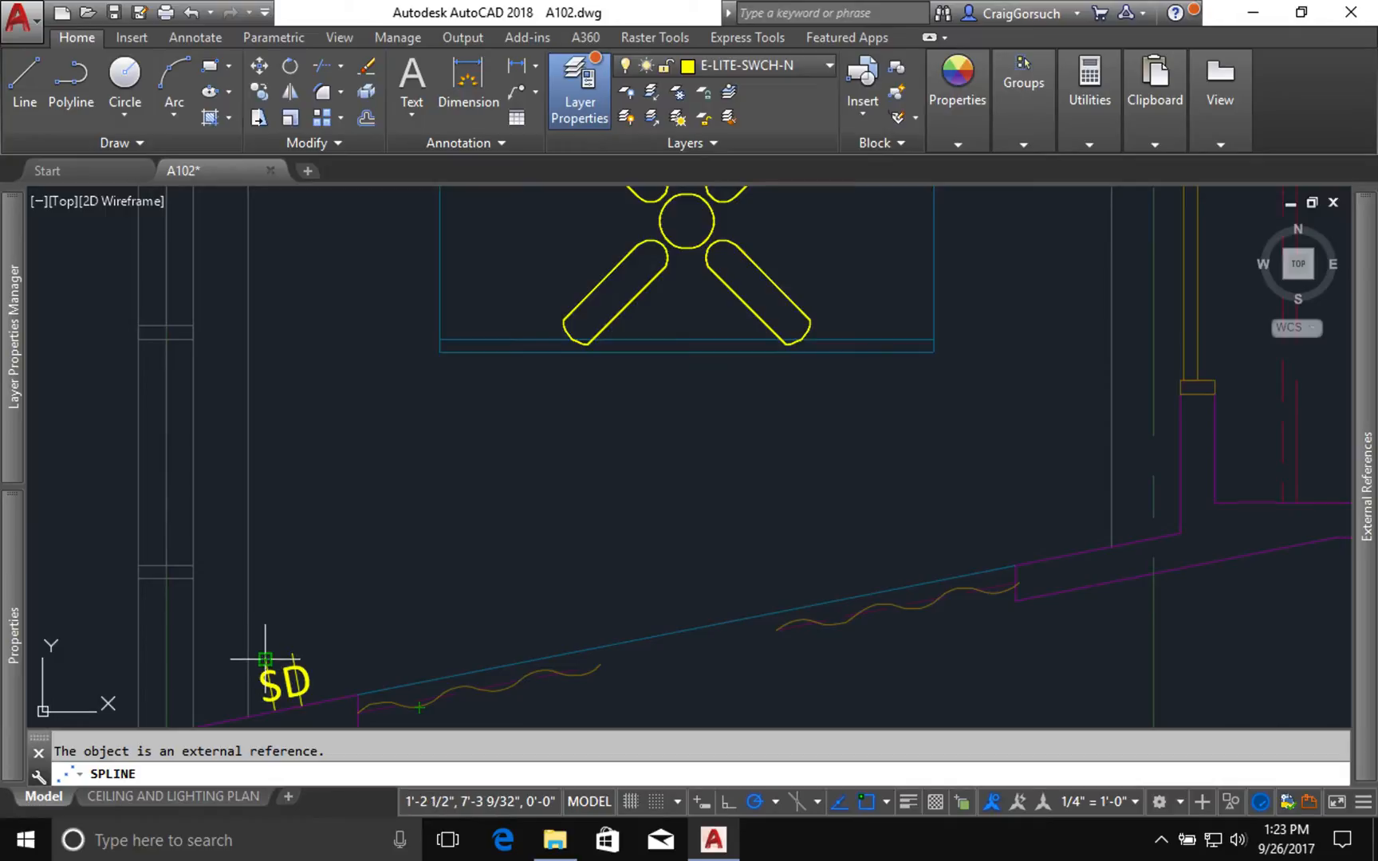
left_click(265, 658)
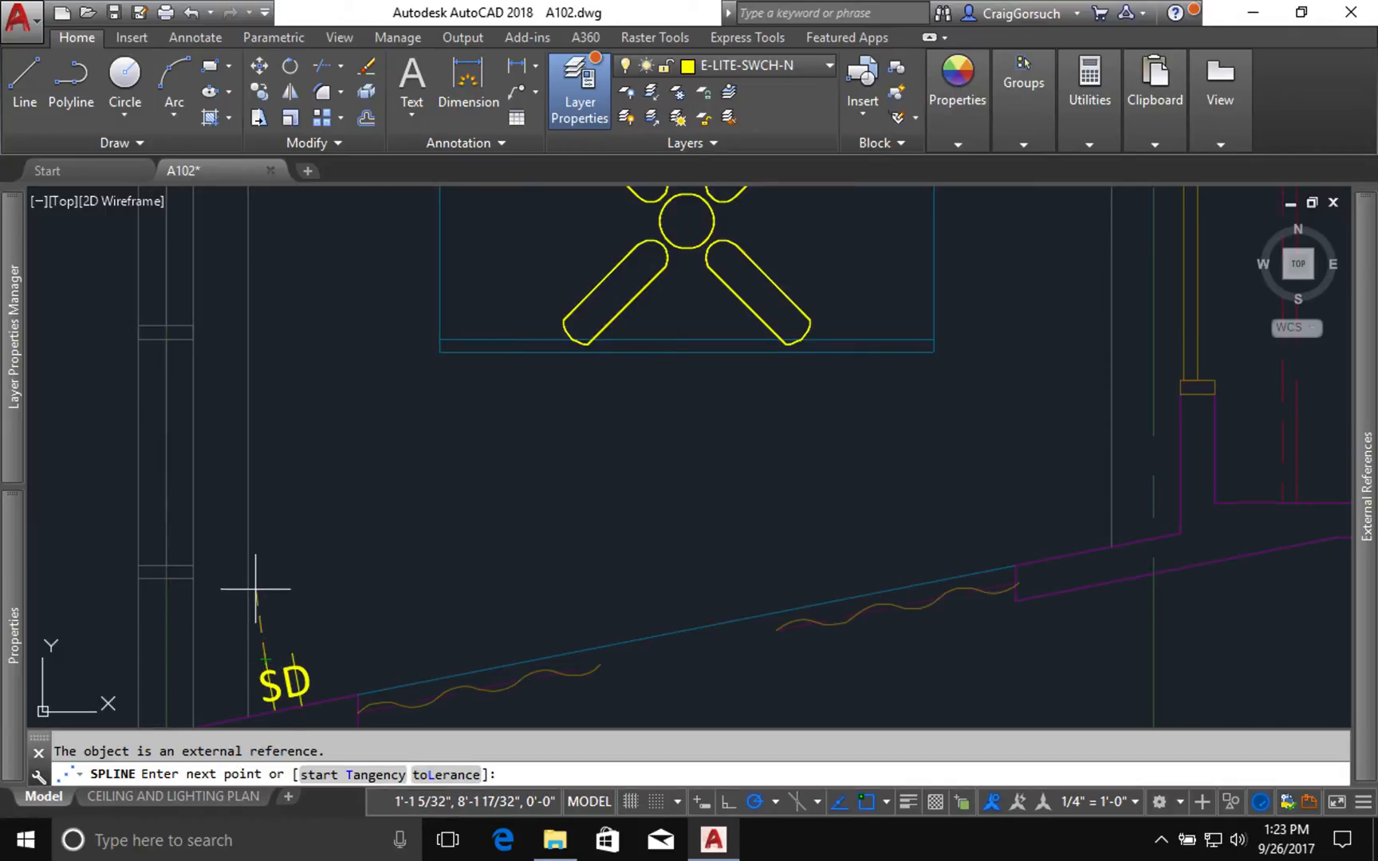
left_click(256, 587)
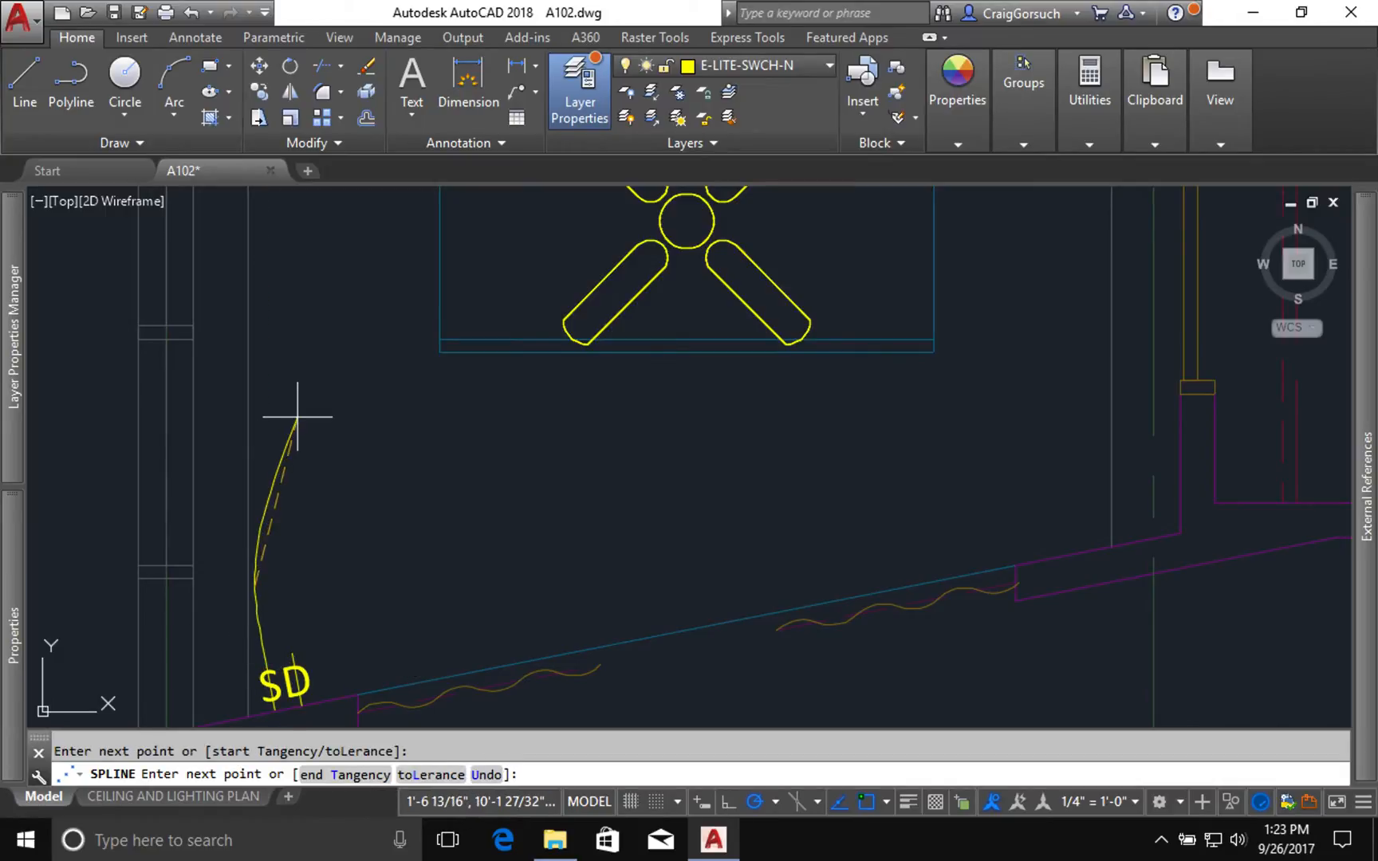
left_click(297, 415)
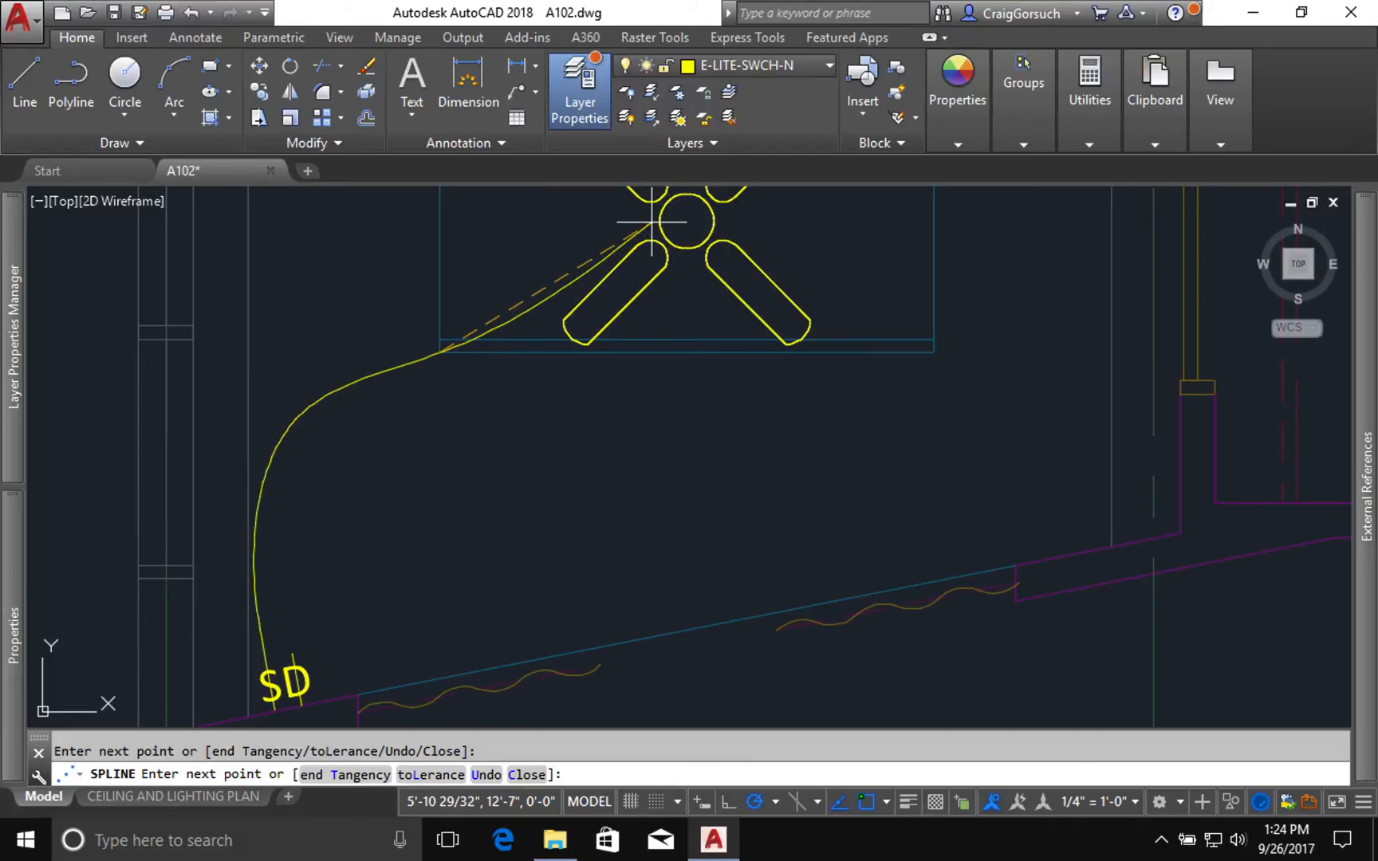
type("ua of")
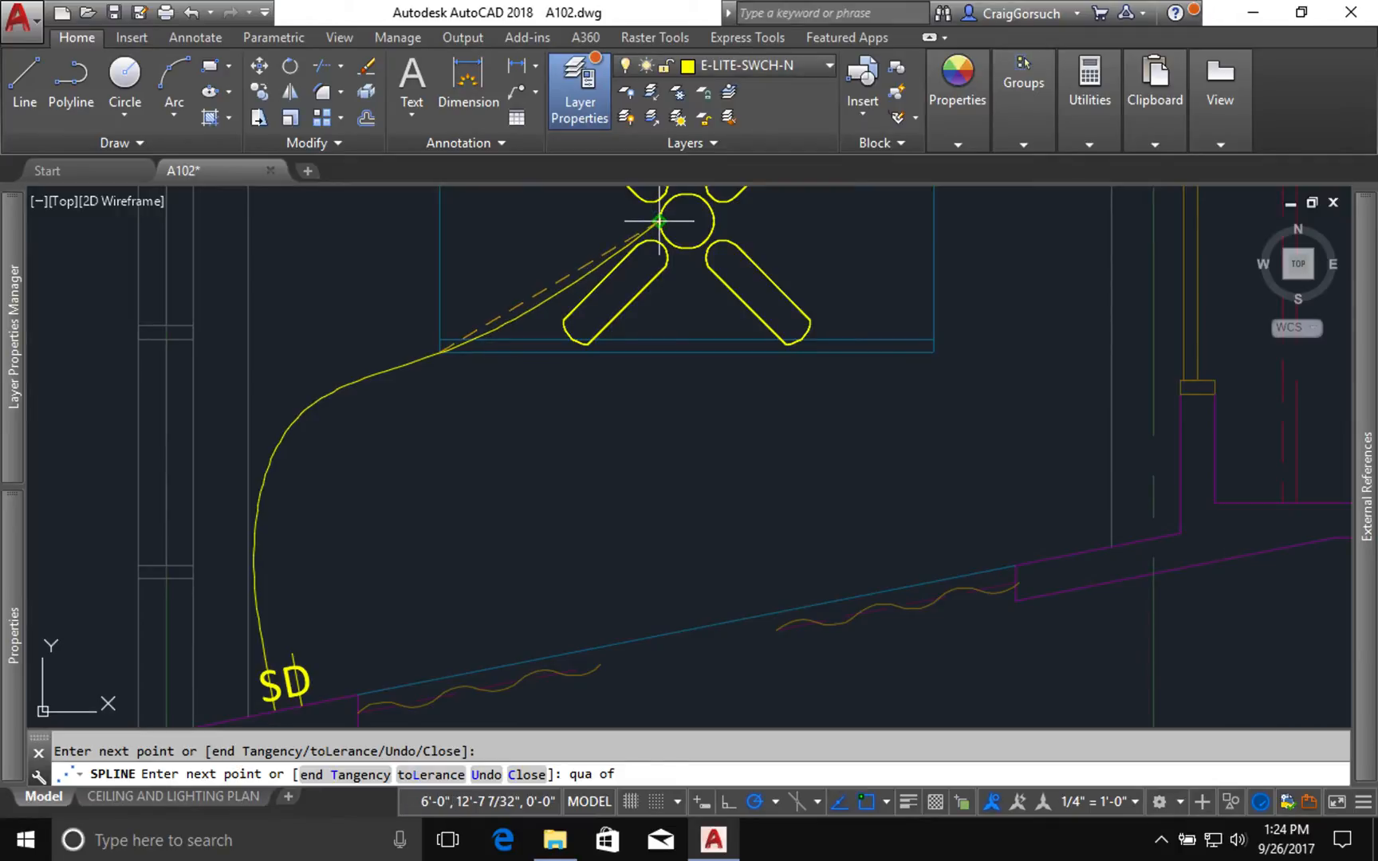
left_click(654, 221)
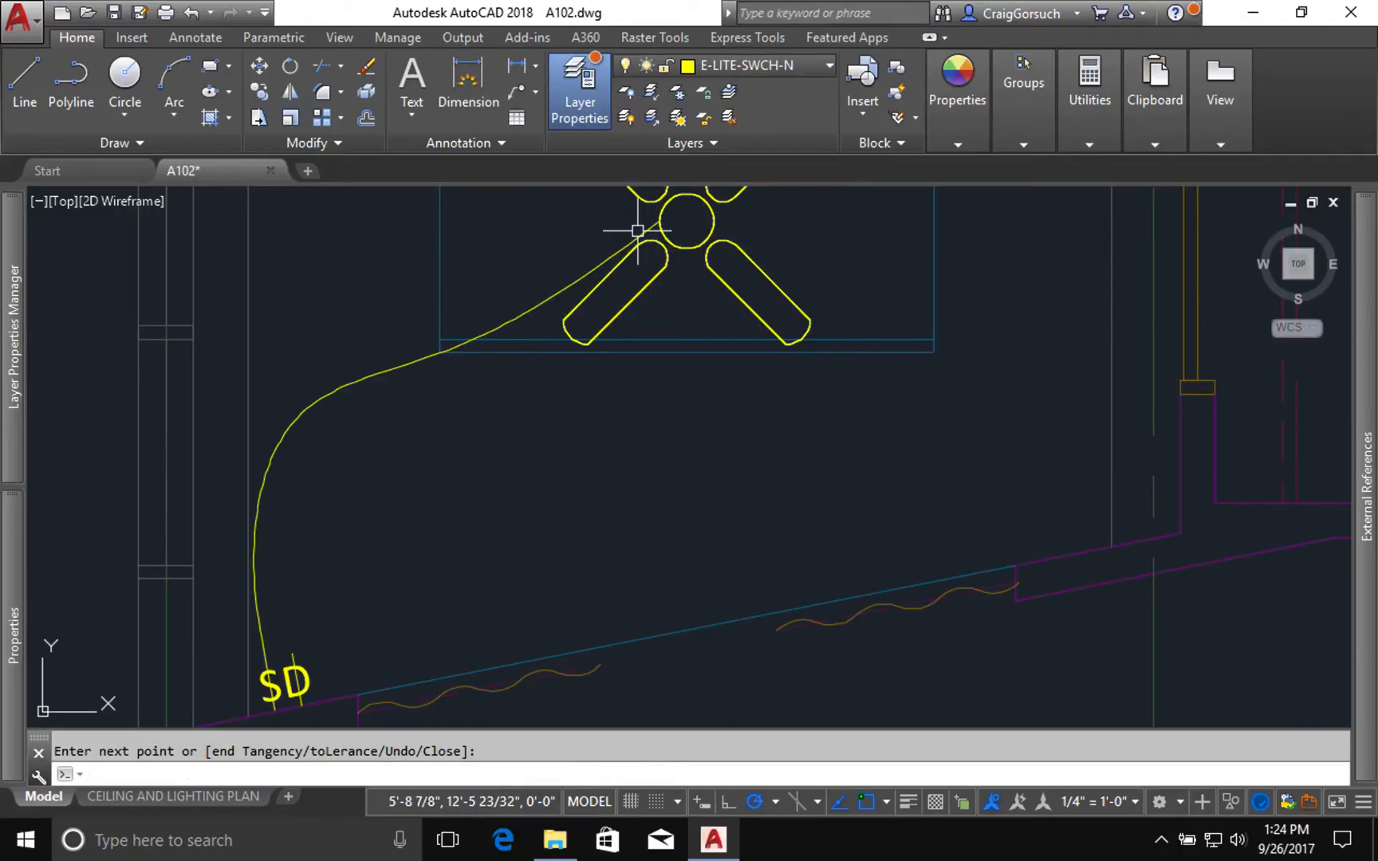
key("Return")
key("Return")
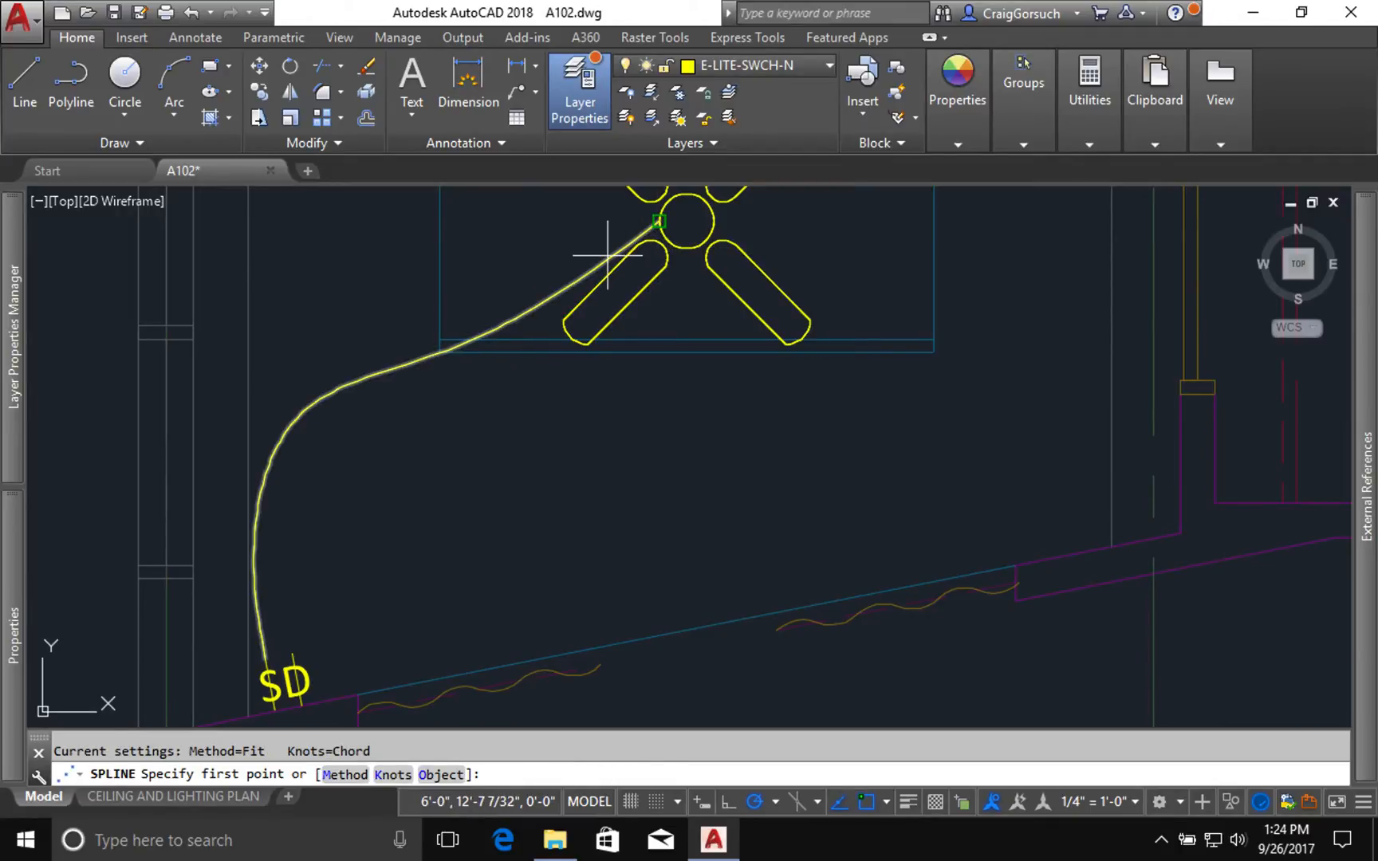
key("Escape")
Stretch the spline's fit point at the bed corner up toward the fan so the curve forms a smooth arc.
left_click(585, 272)
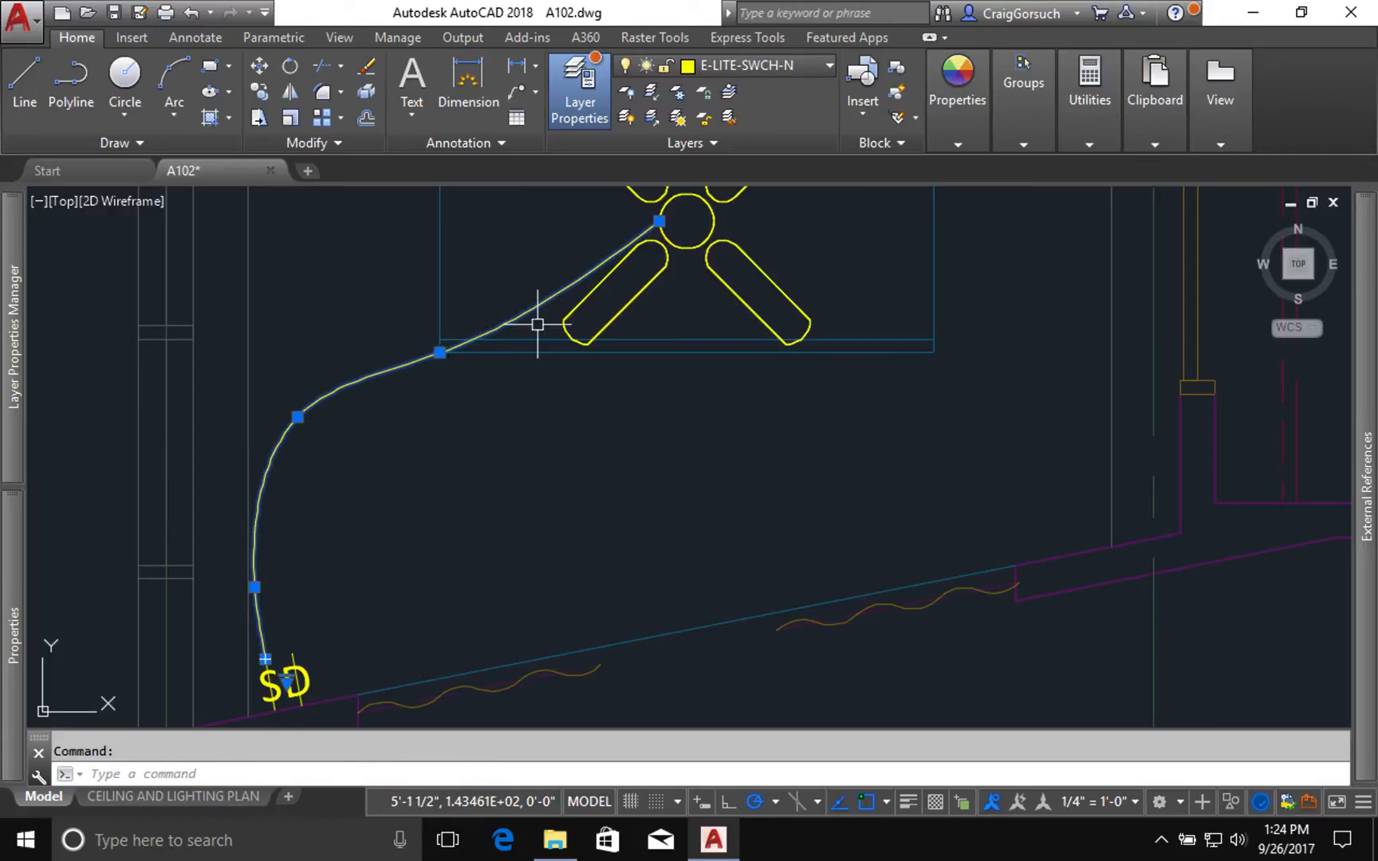
left_click(437, 351)
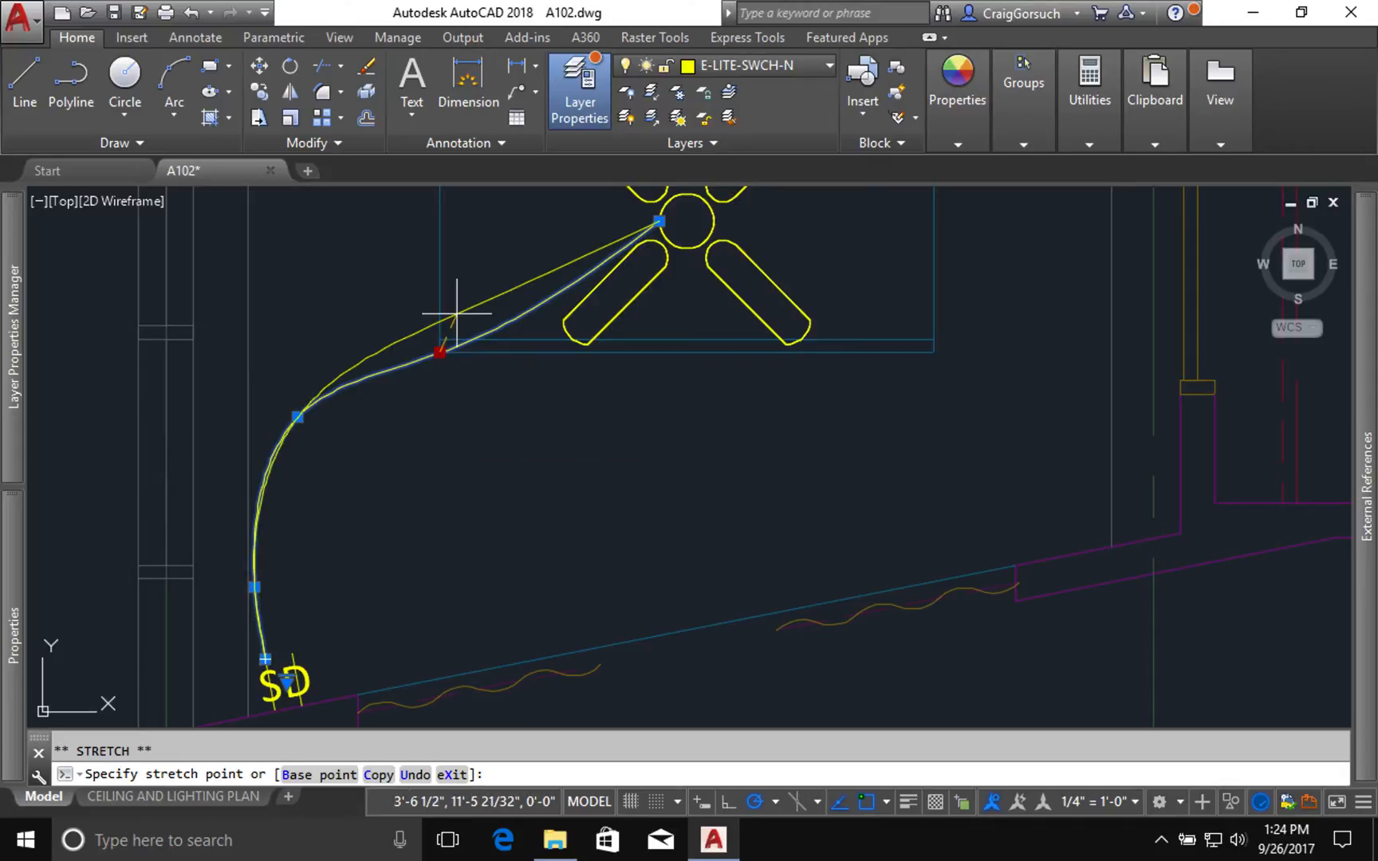
left_click(482, 262)
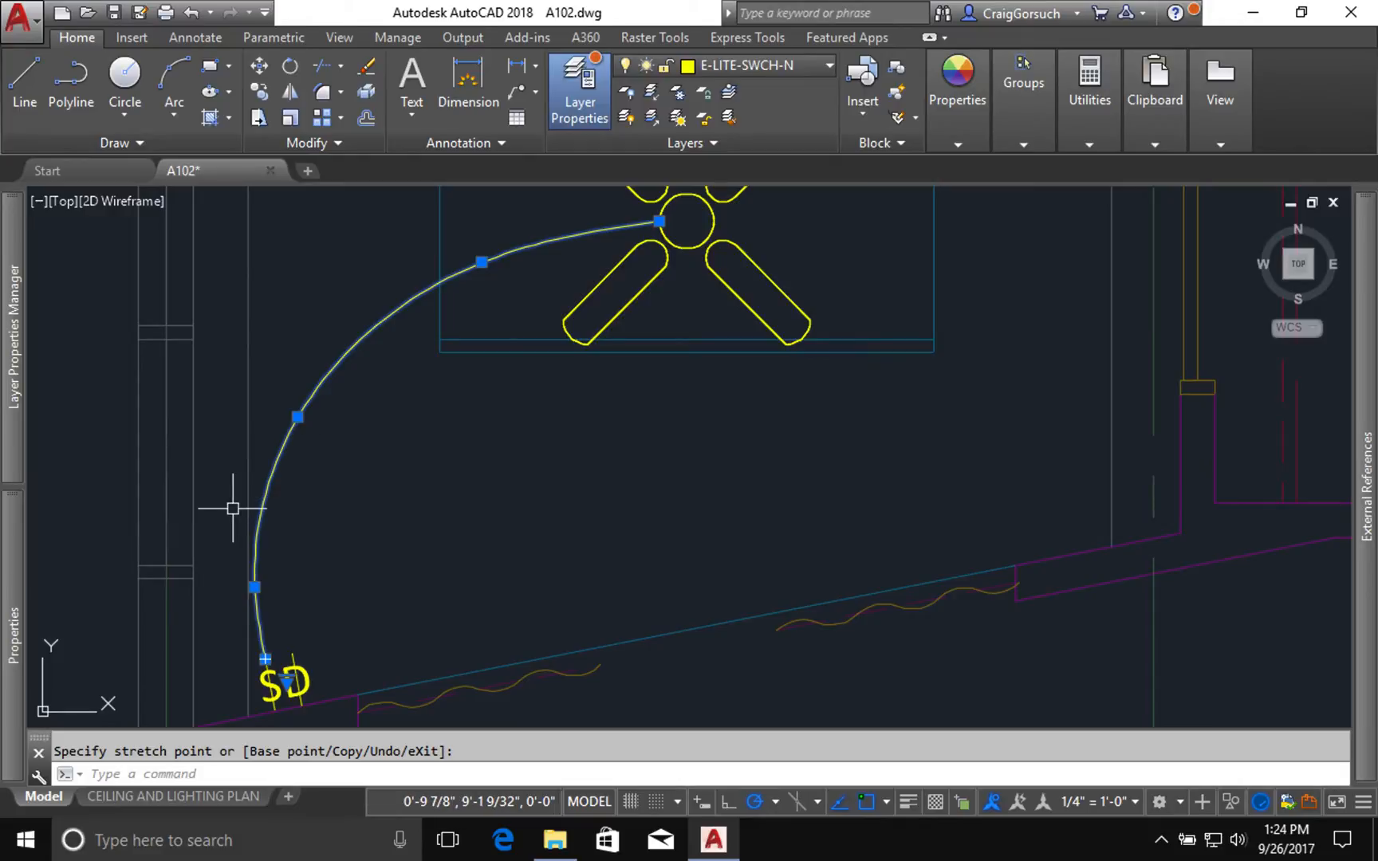
key("Escape")
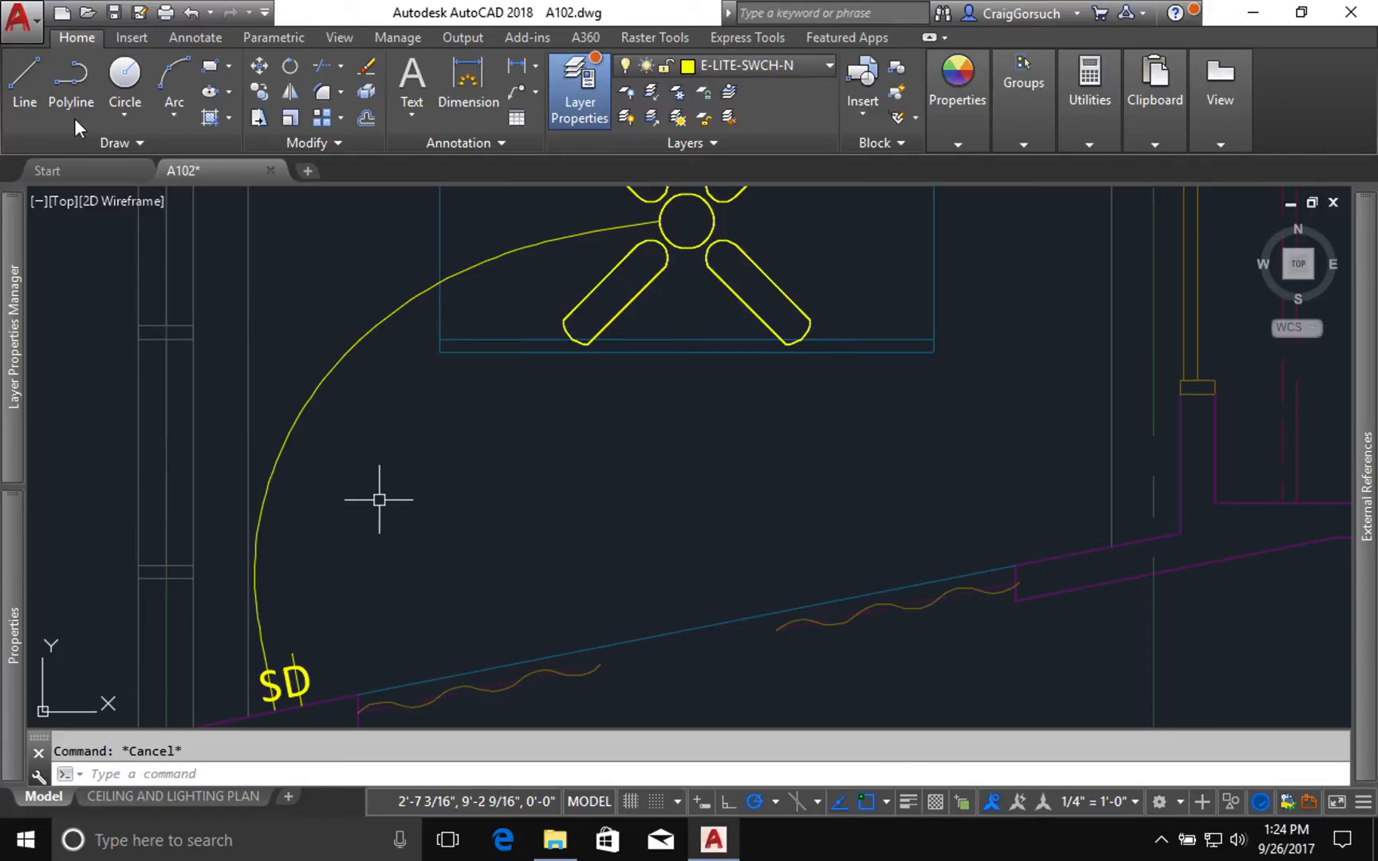
Draw a fit spline from the upper end of the bedroom dimmer switch, inside the first wiring curve, to a nearest point on the ceiling fan's hub.
left_click(120, 137)
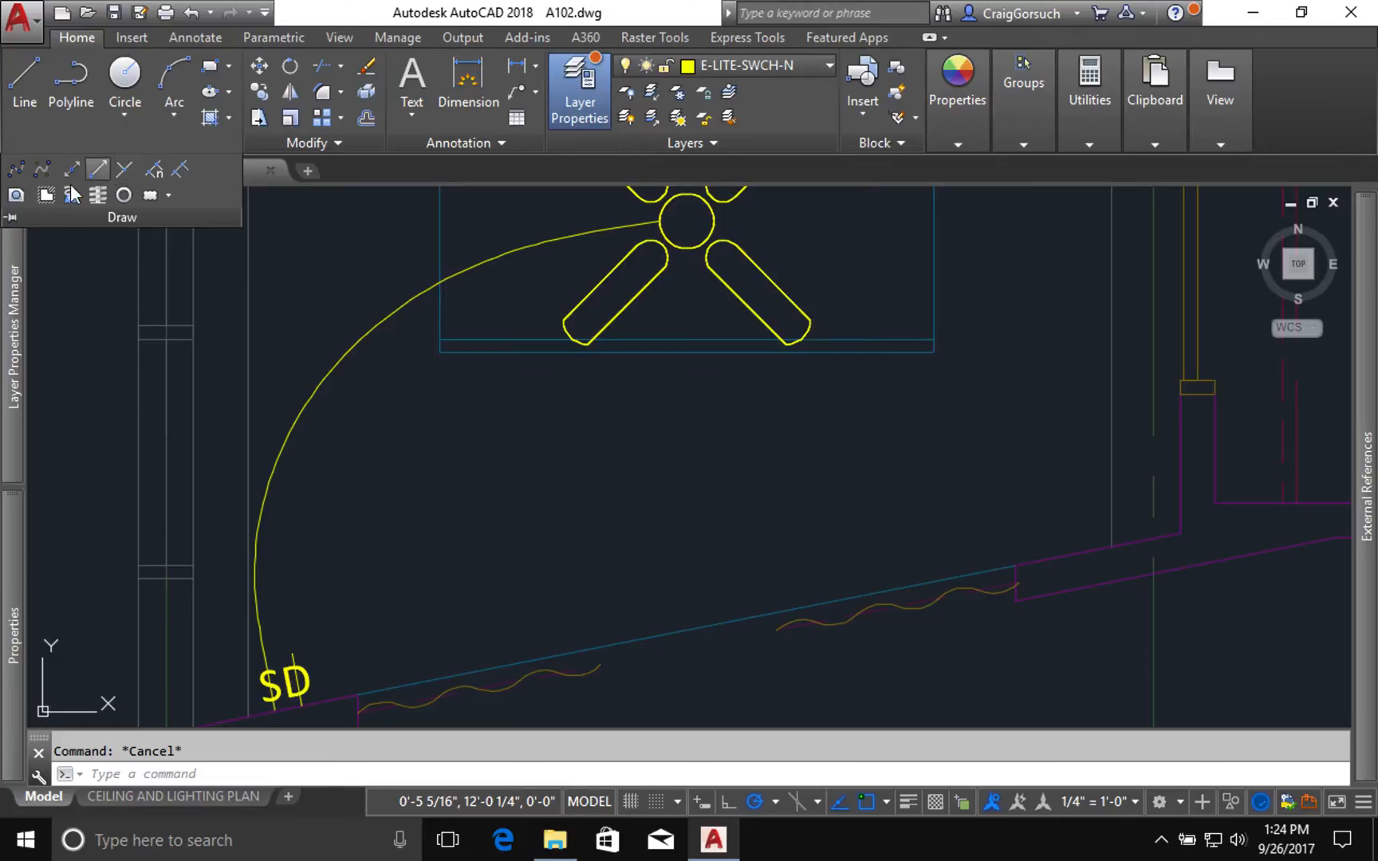
left_click(16, 169)
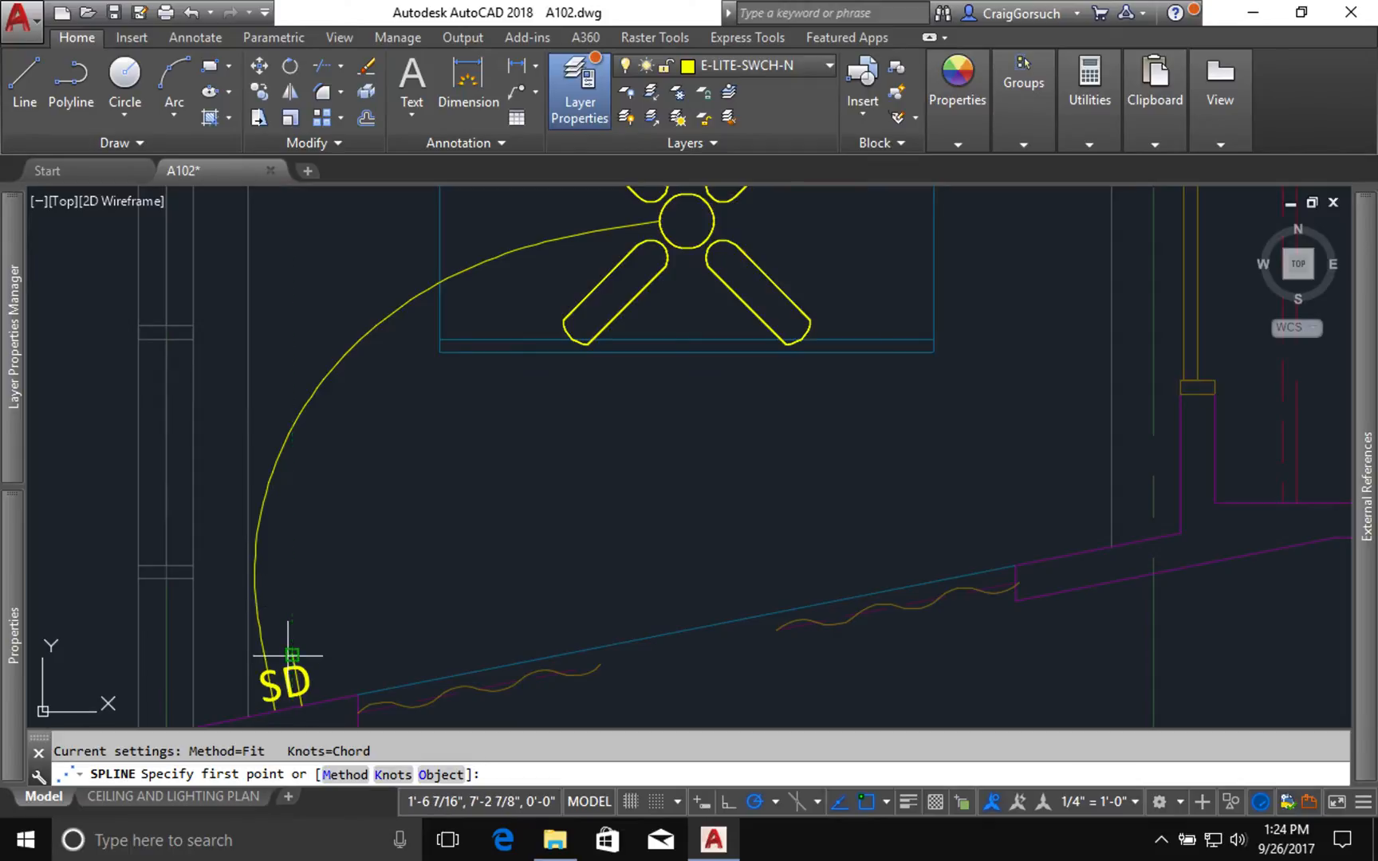
left_click(292, 654)
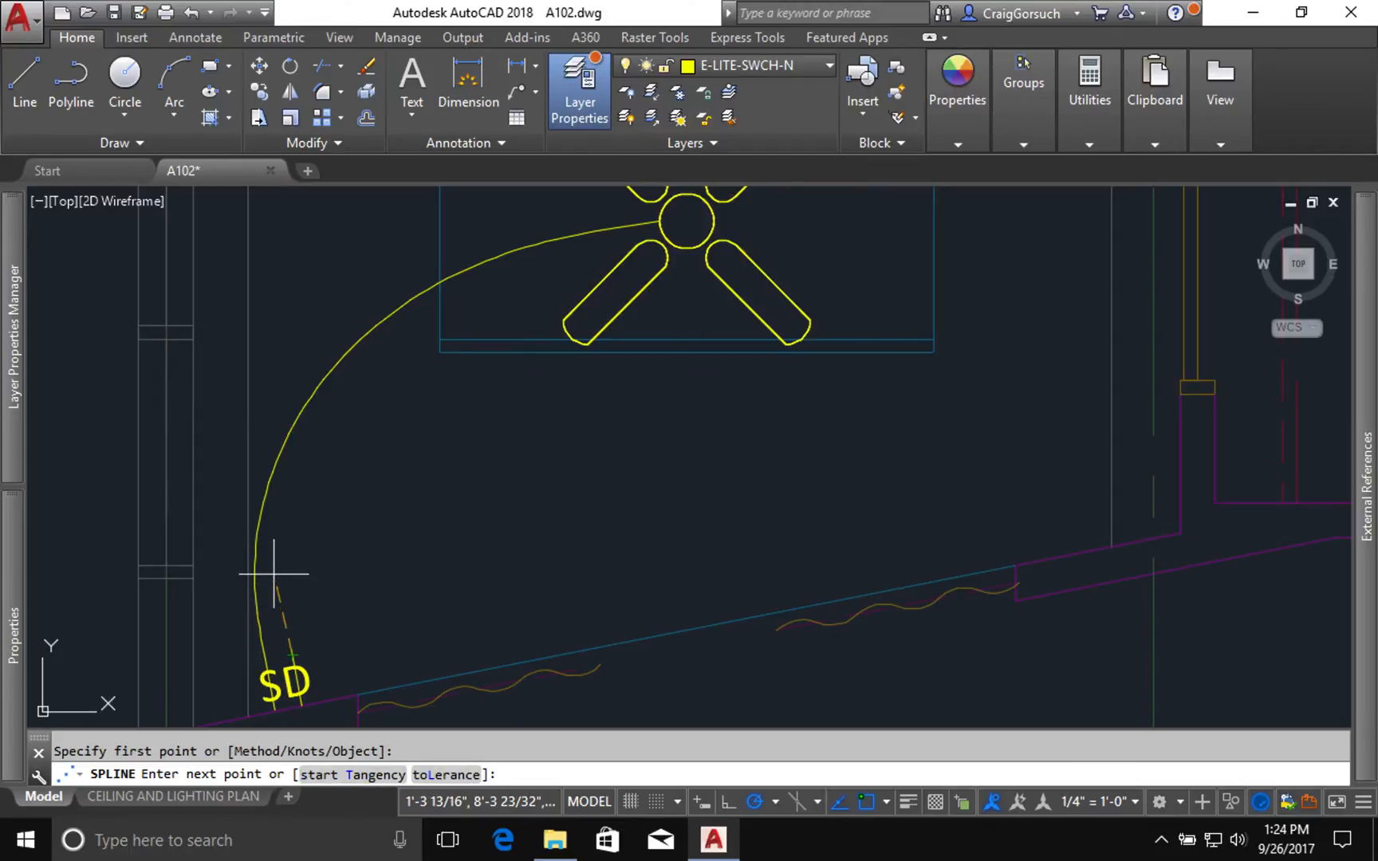
left_click(276, 588)
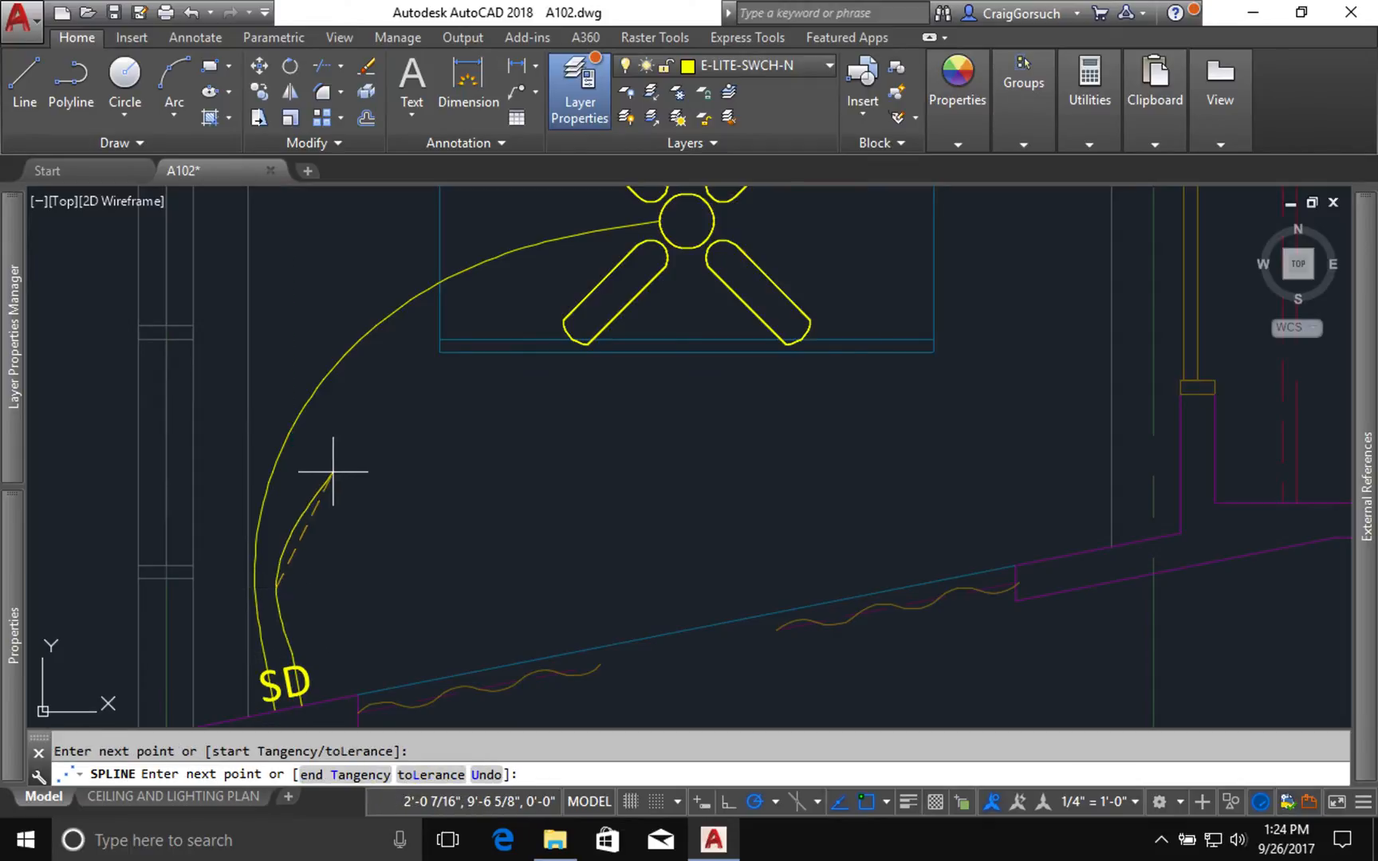
left_click(351, 369)
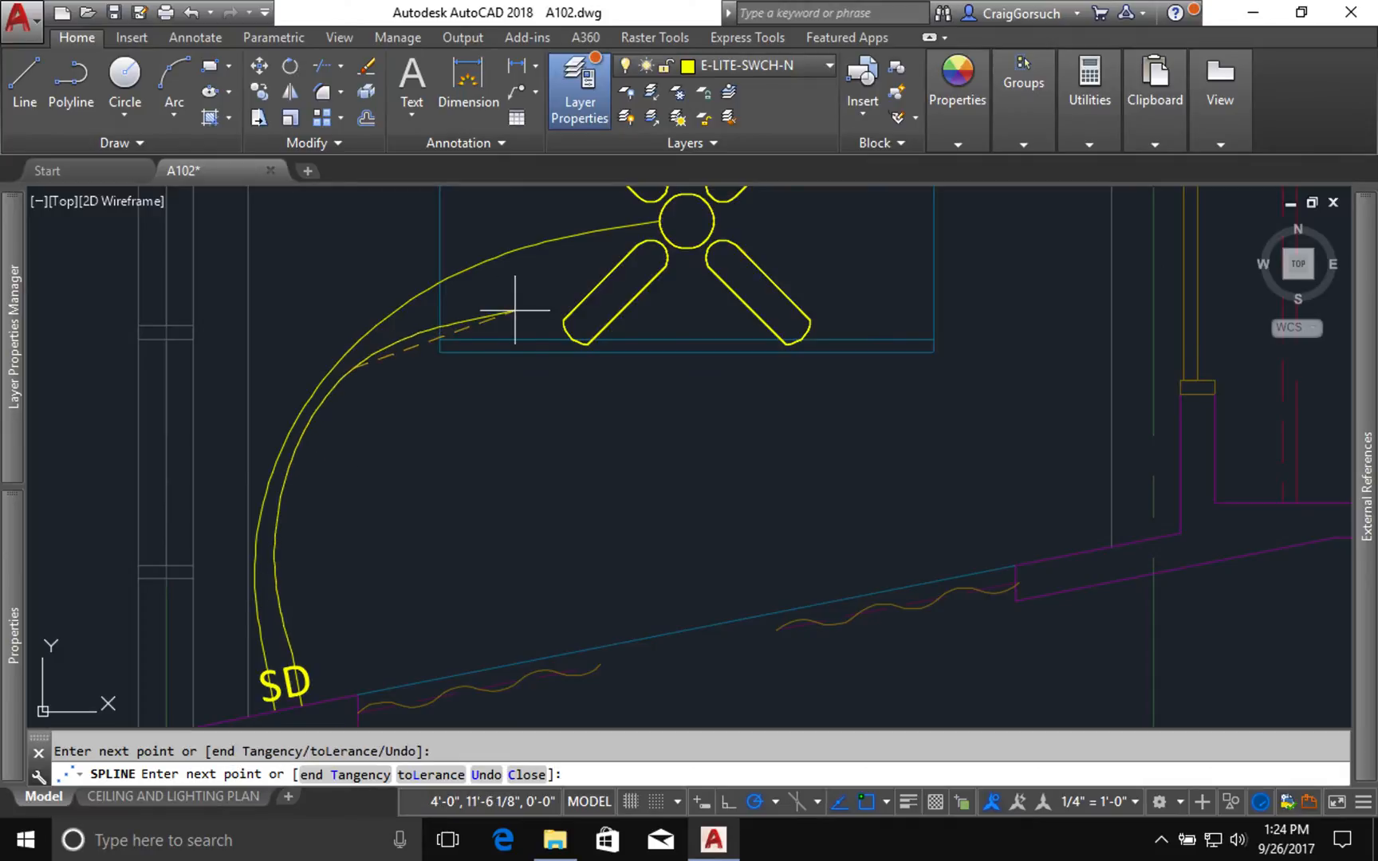
left_click(556, 279)
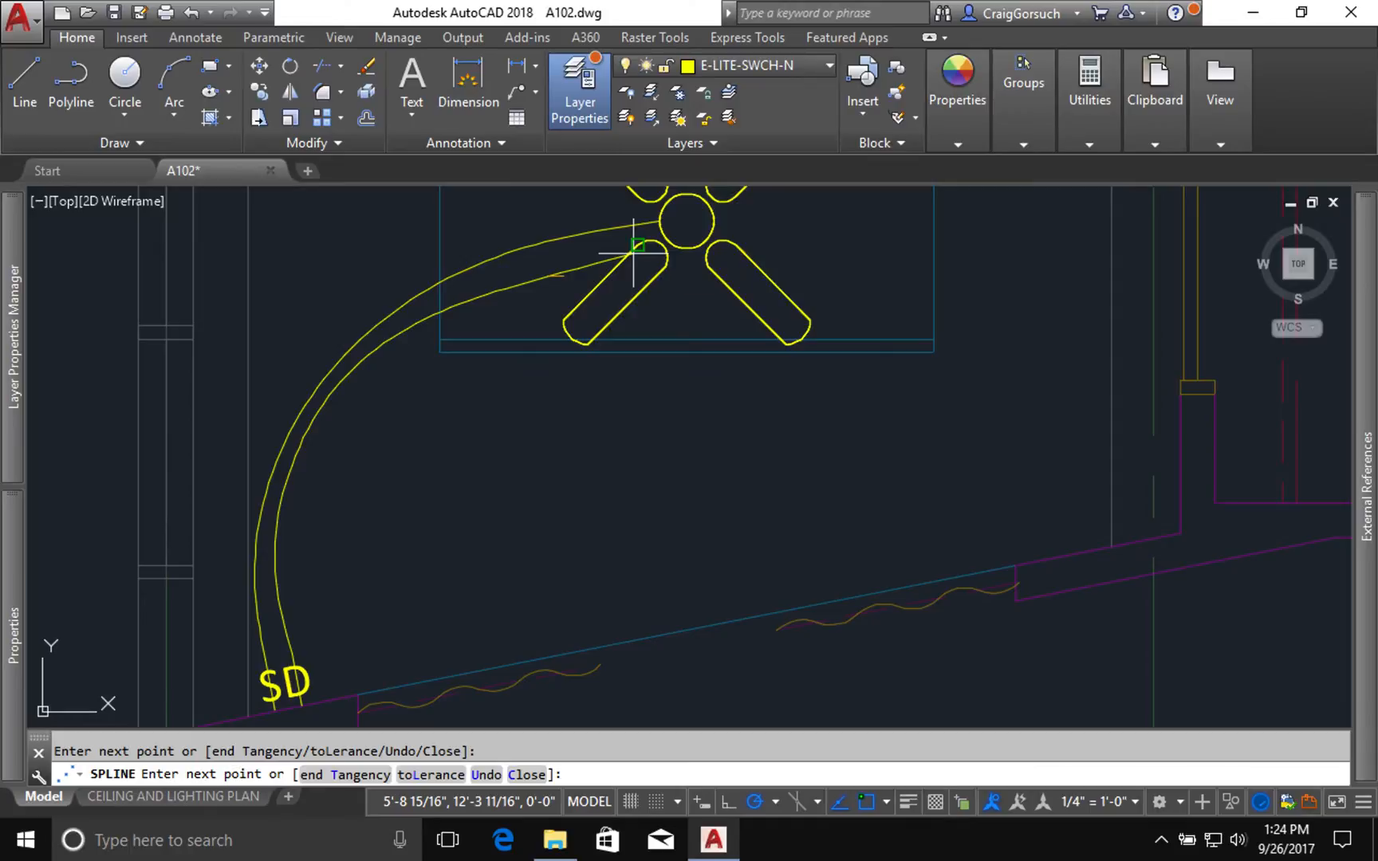
type("near")
key("Return")
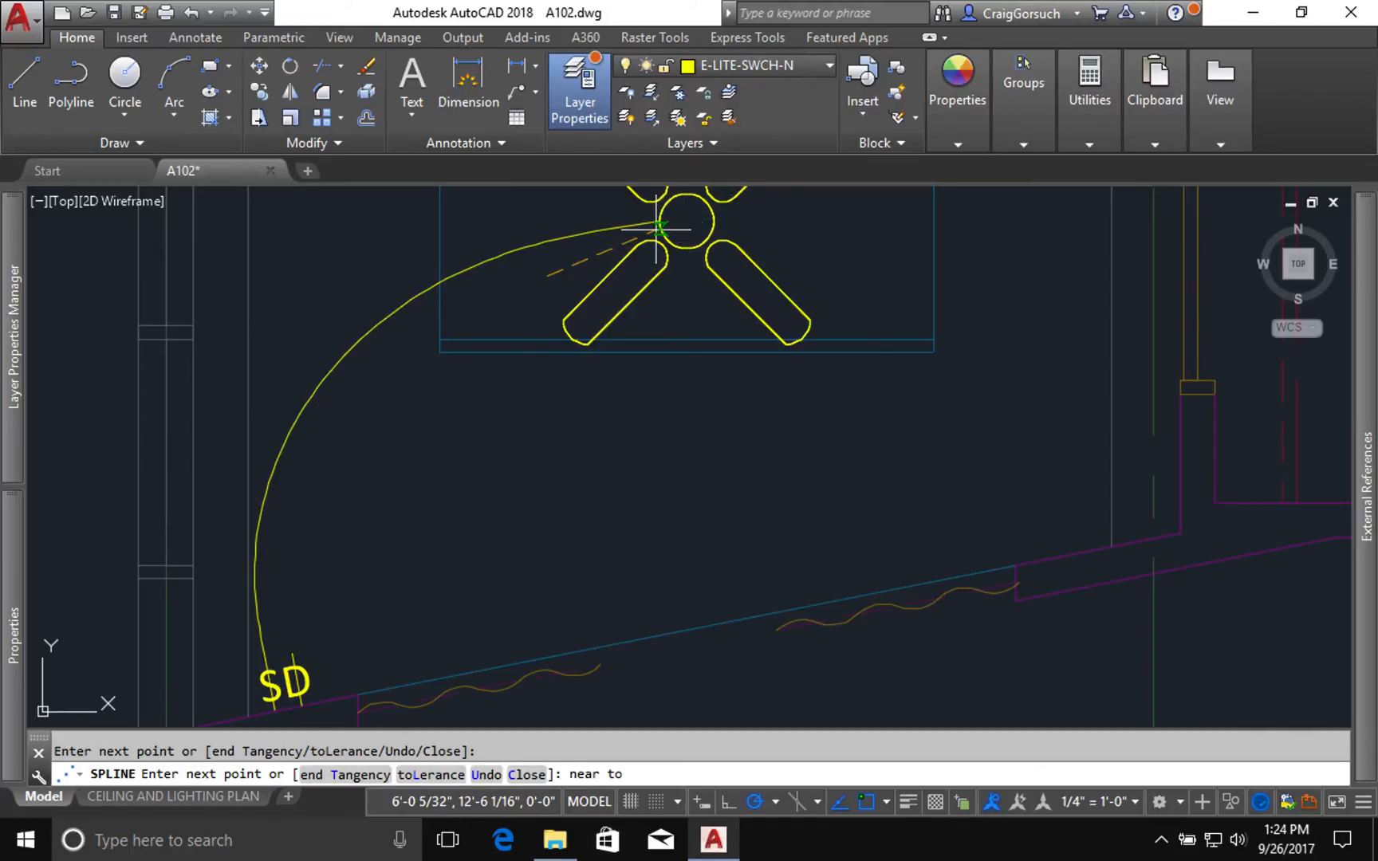
left_click(656, 228)
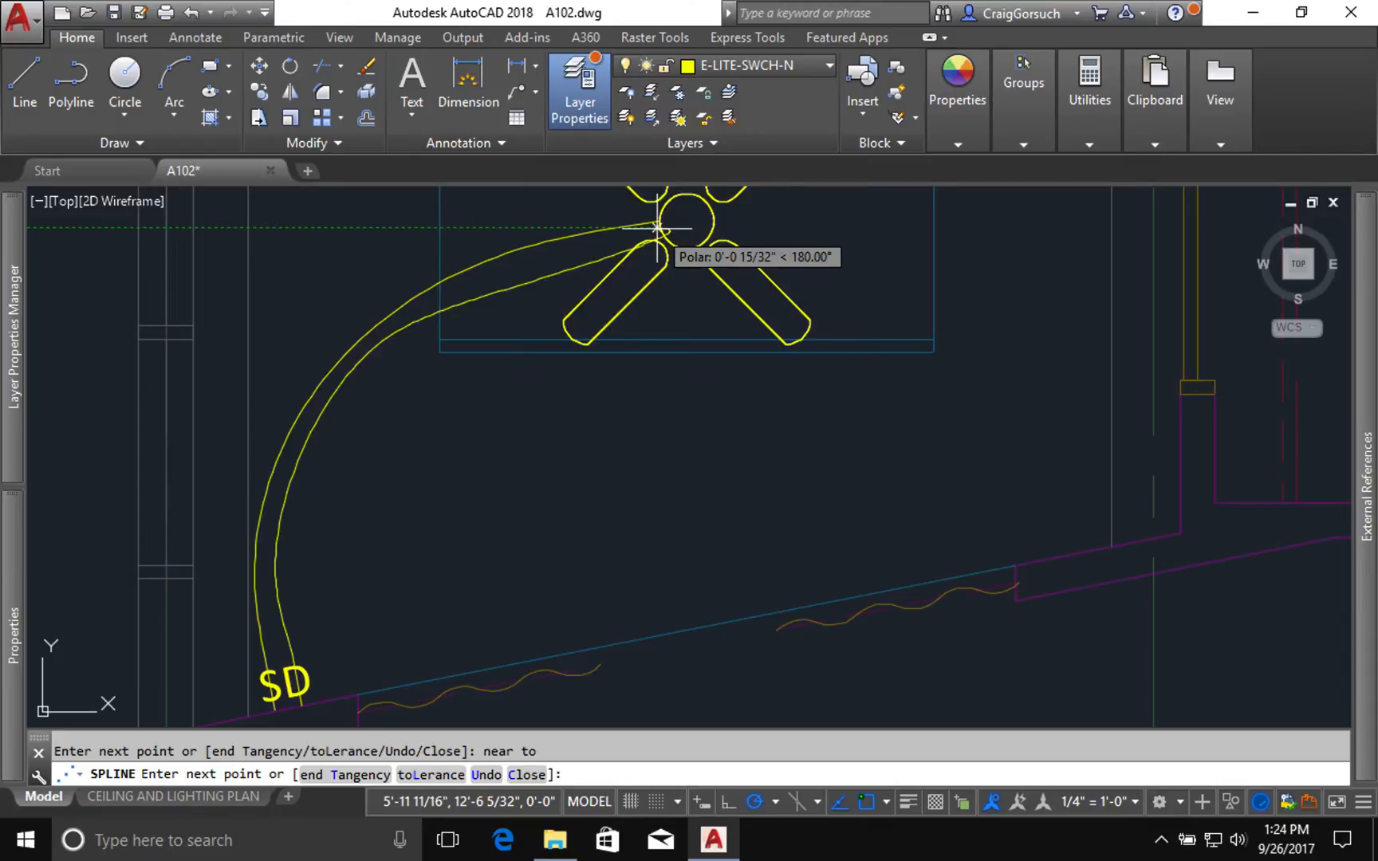
key("Return")
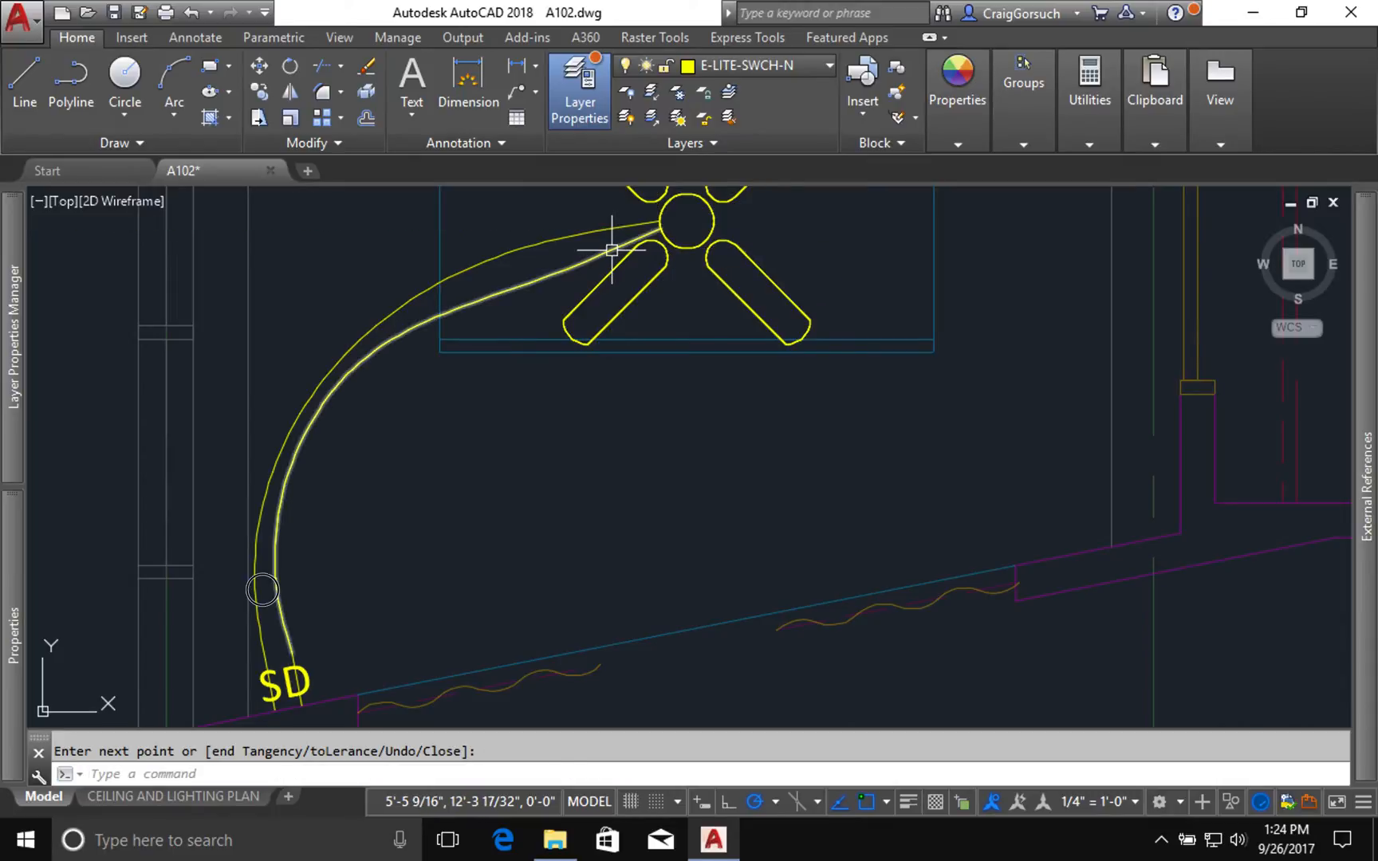
Stretch the second spline's fit point nearest the fan slightly upward so the curve follows the first wiring arc smoothly.
left_click(611, 250)
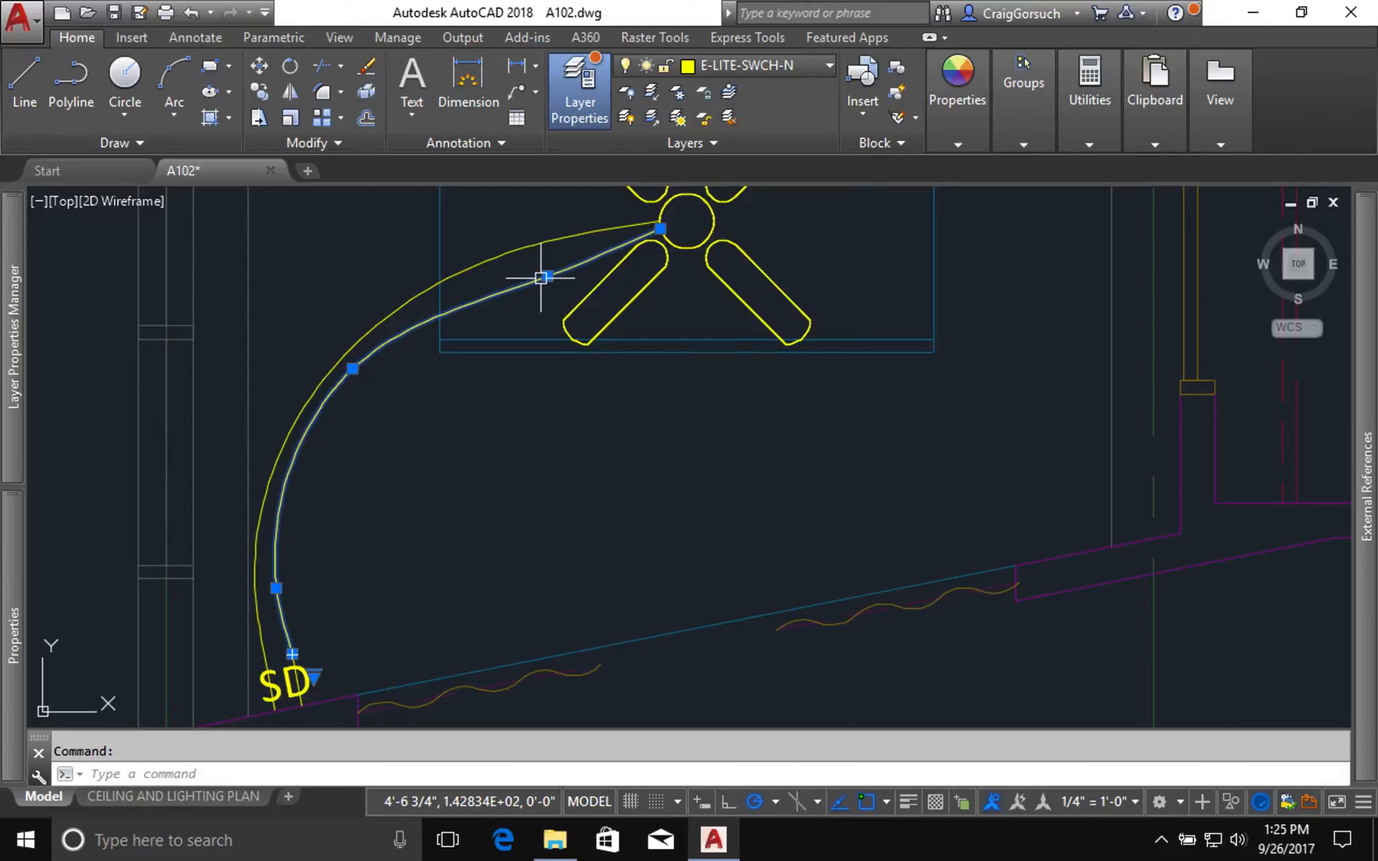
left_click(547, 276)
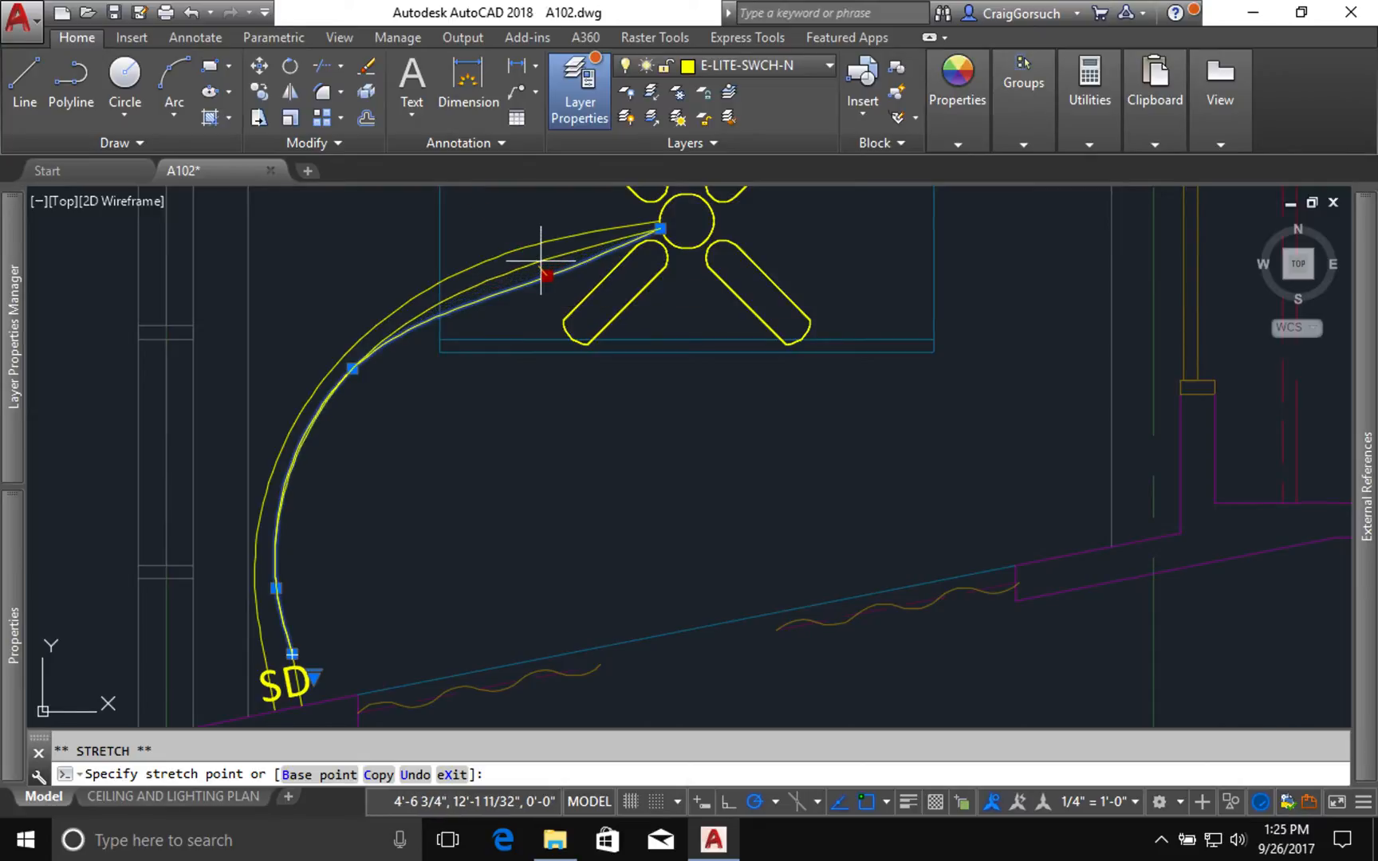
key("Escape")
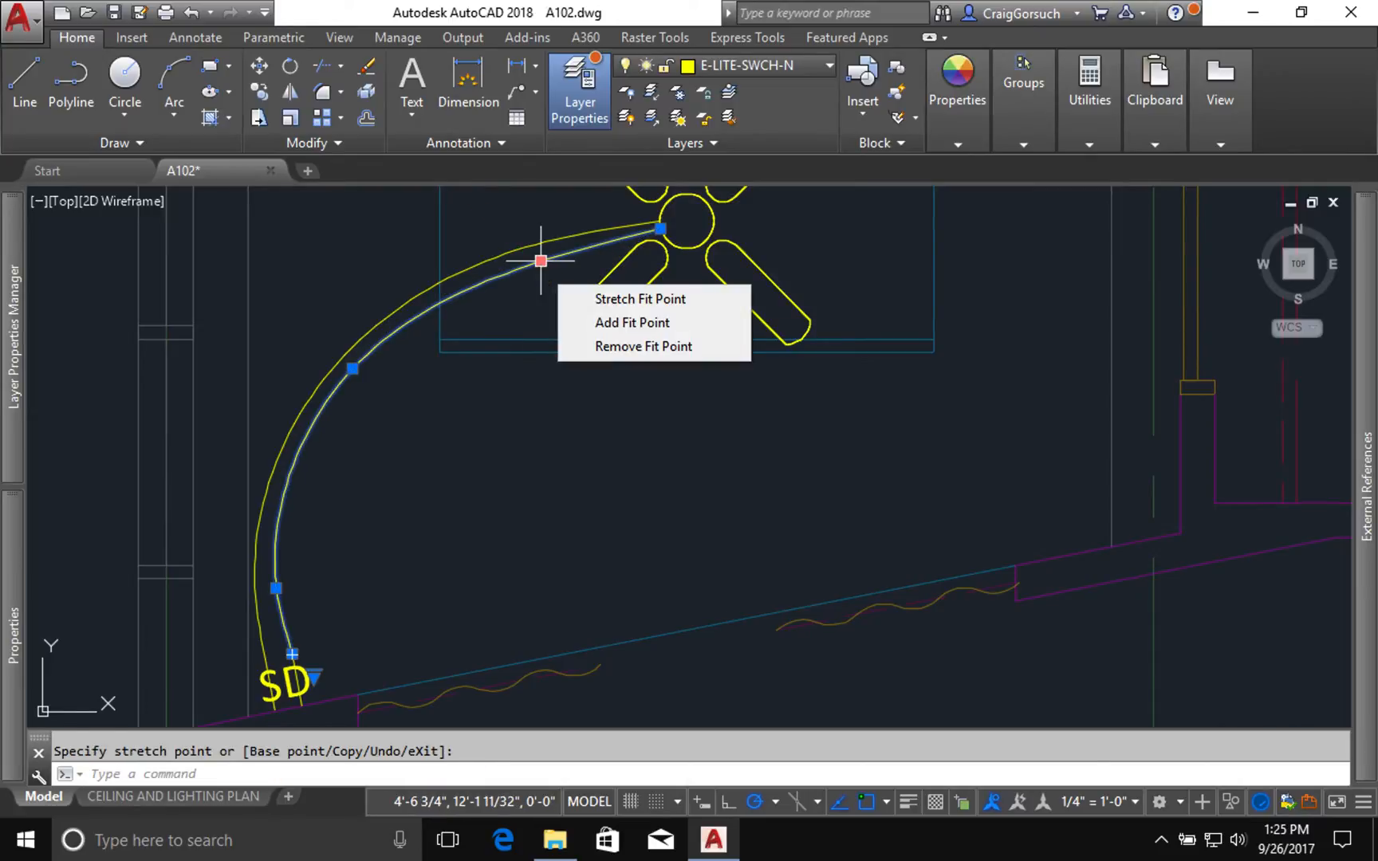
key("Escape")
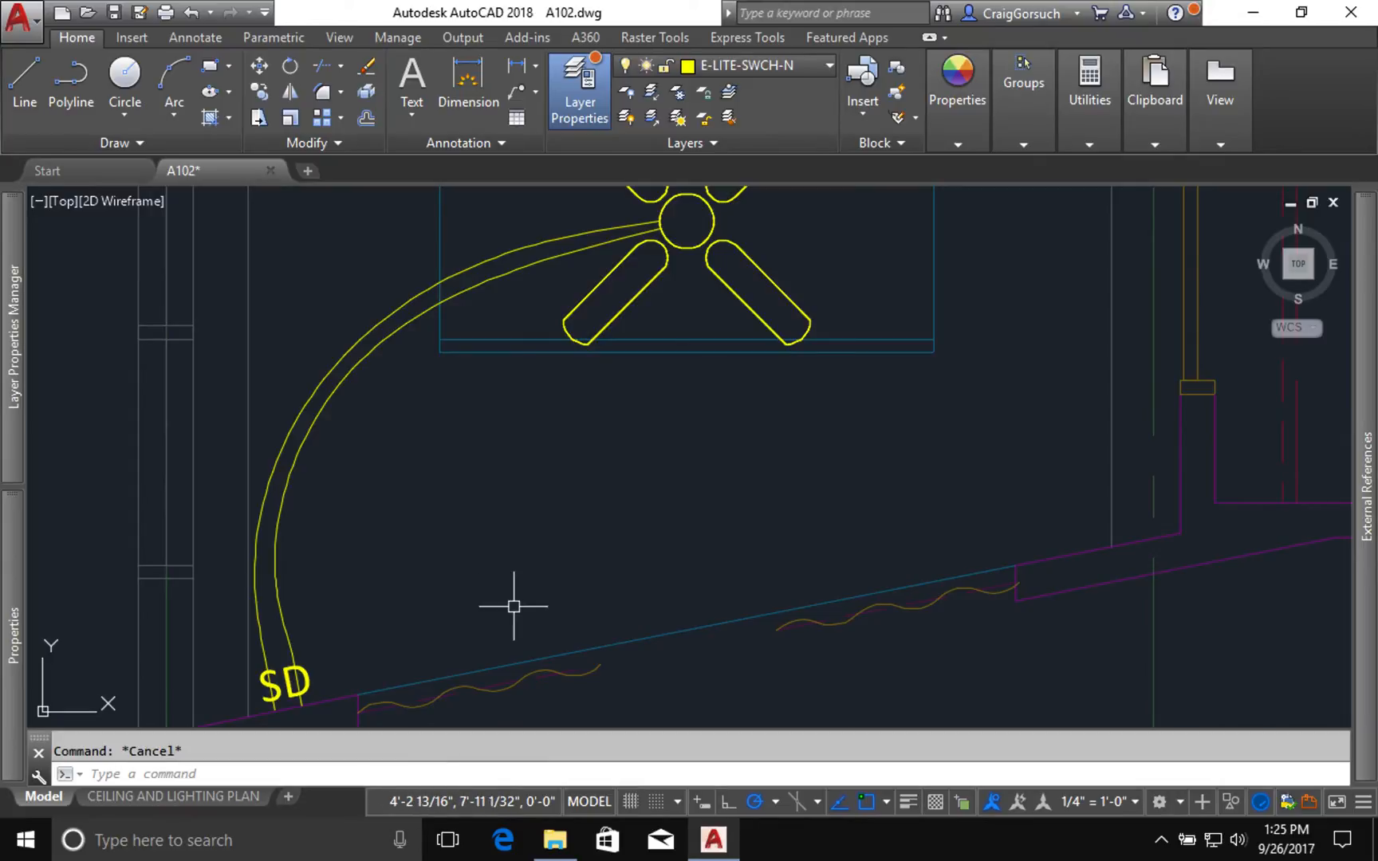
Copy the two kitchen switches near the stove to the open floor beside the dining table's lower-right chair.
scroll(514, 606, "up", 1)
scroll(514, 606, "down", 1)
scroll(514, 606, "down", 1)
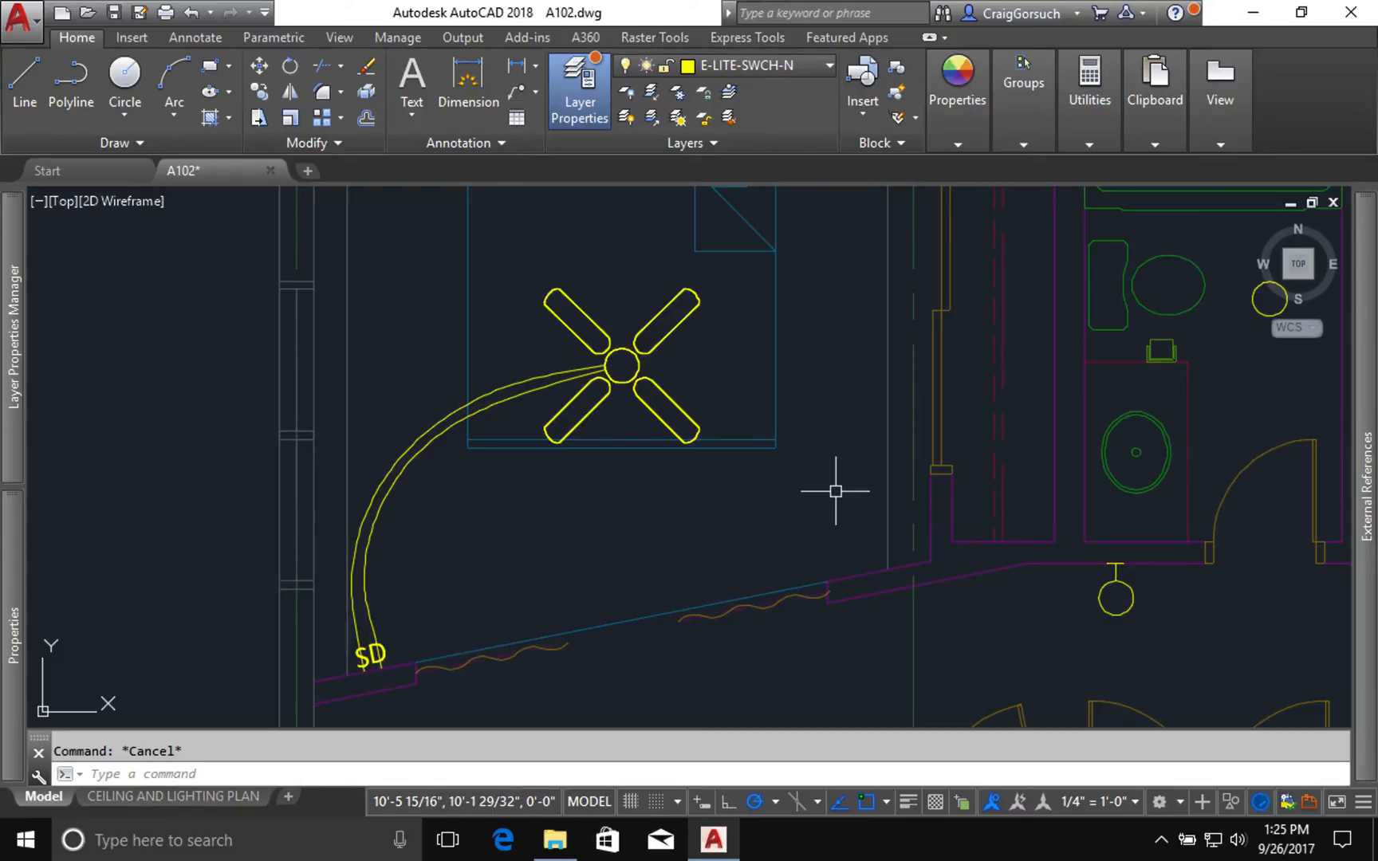
middle_click_drag(607, 500, 361, 469)
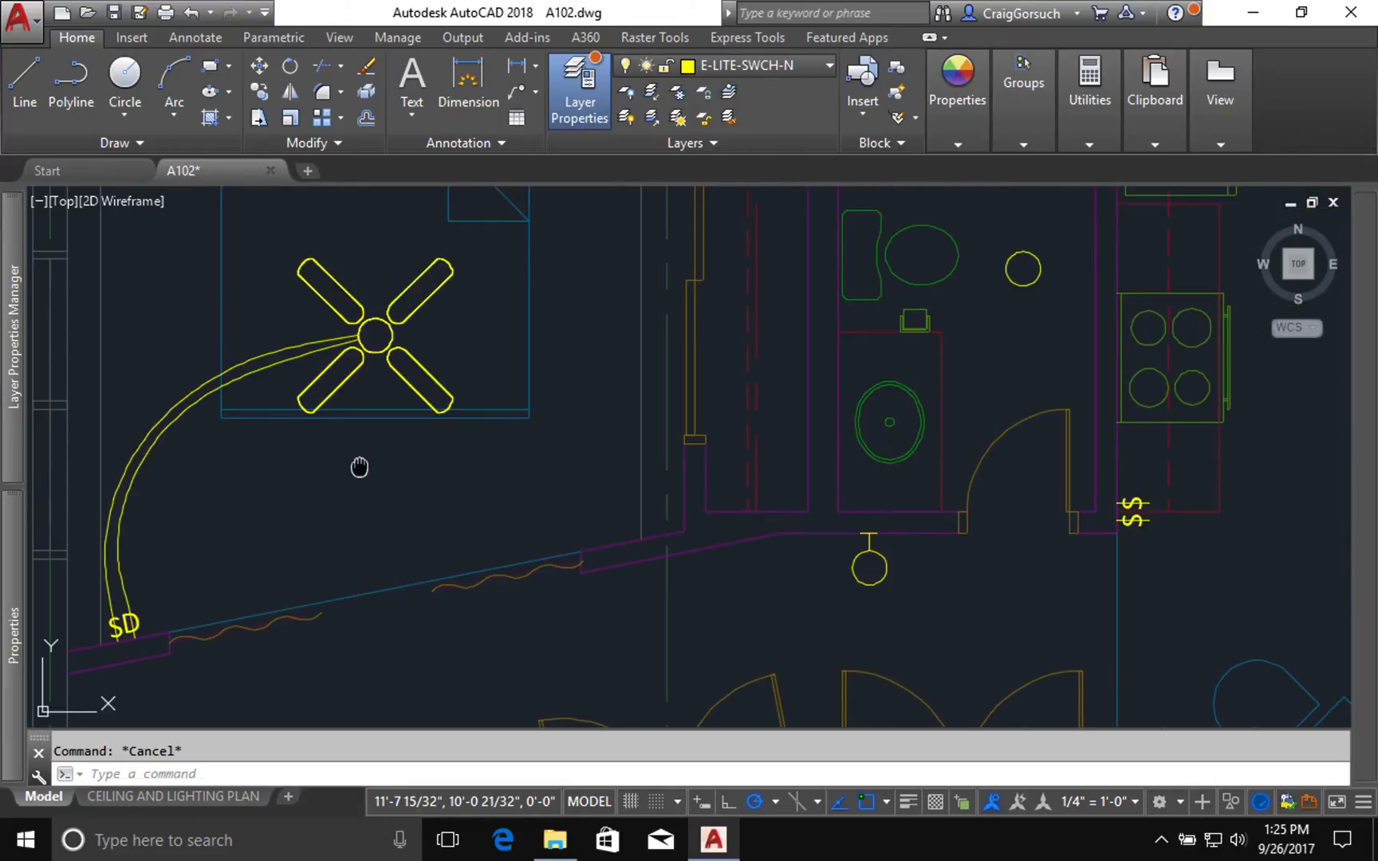
scroll(359, 467, "down", 2)
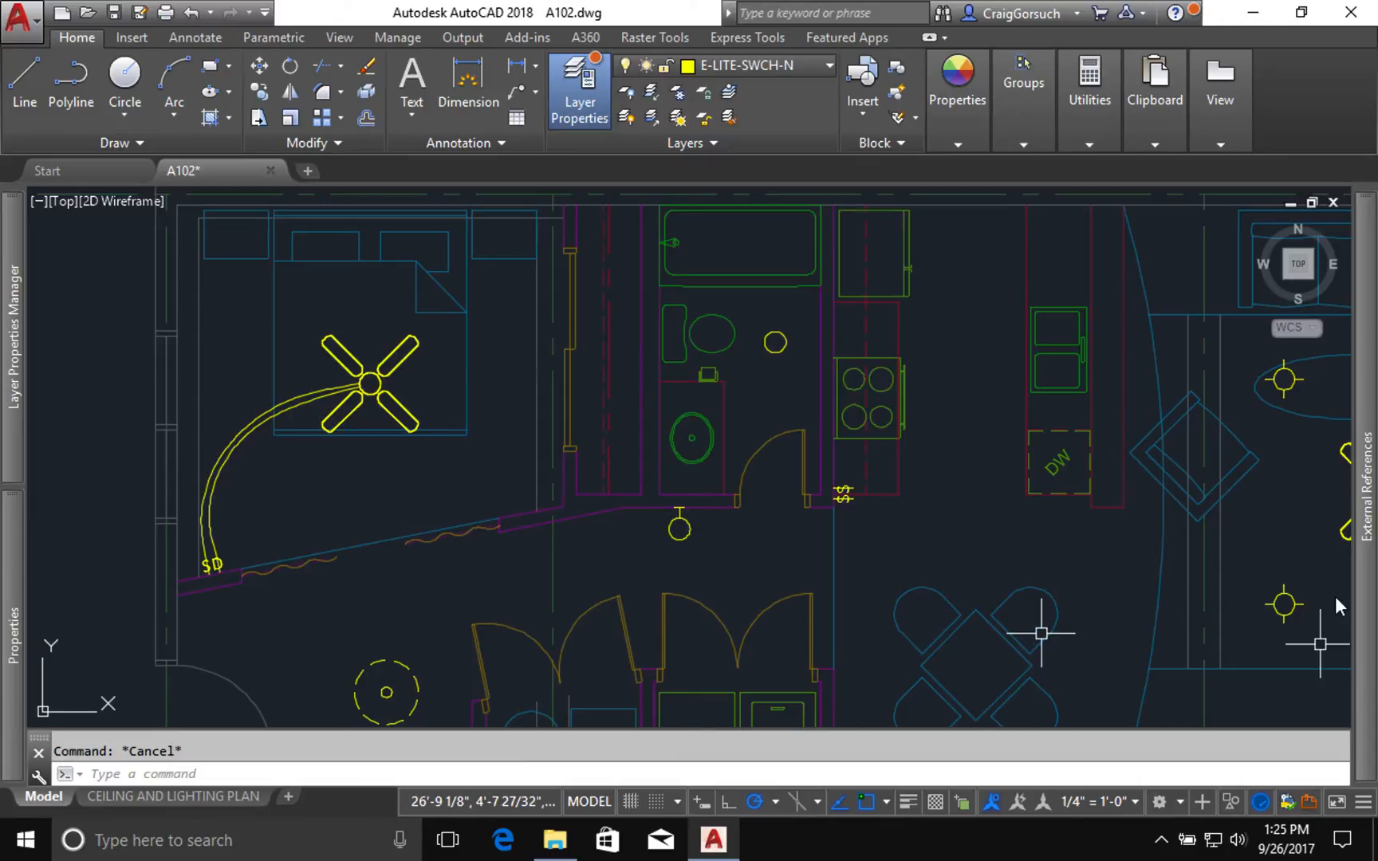
mouse_move(1365, 550)
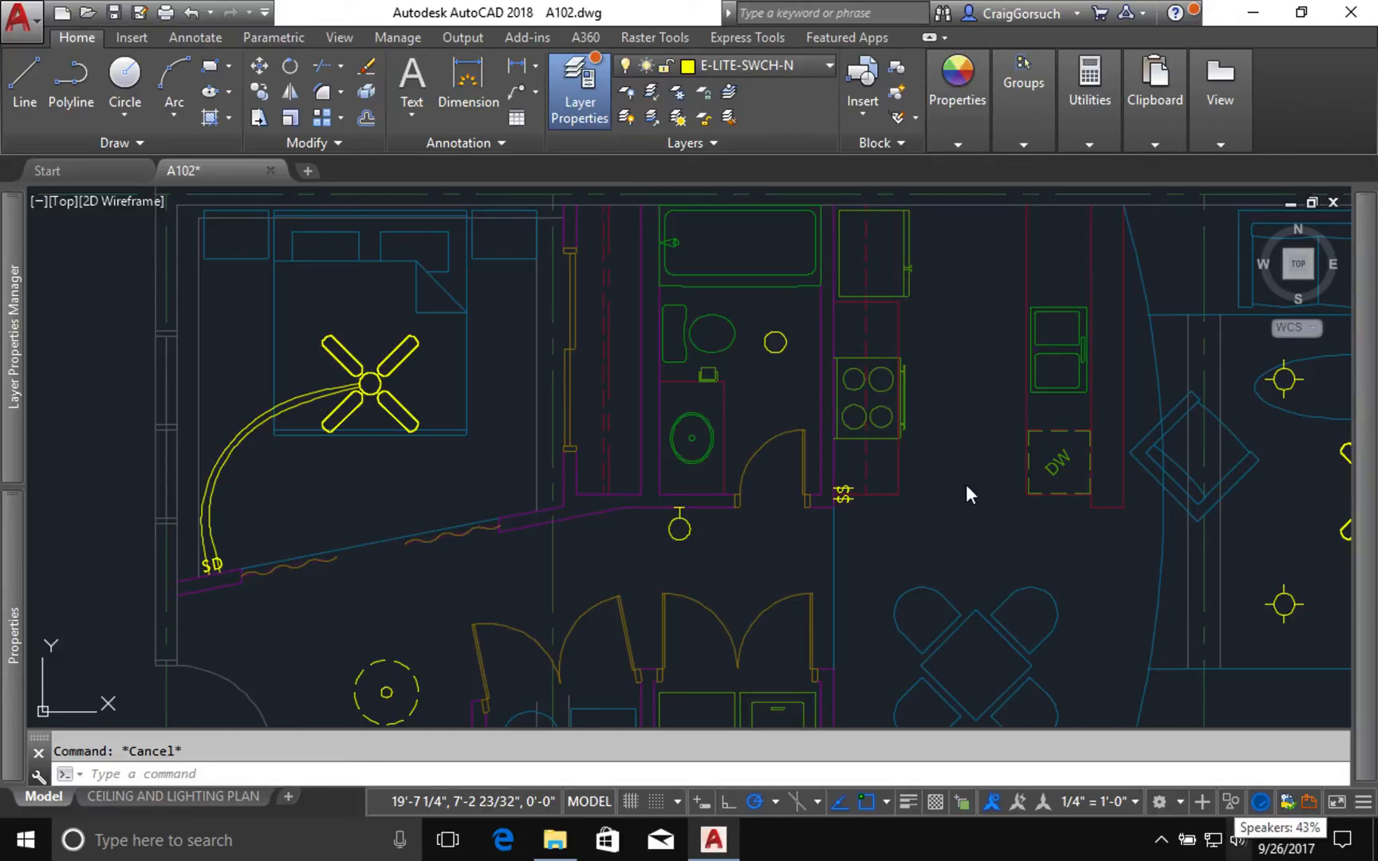
type("p")
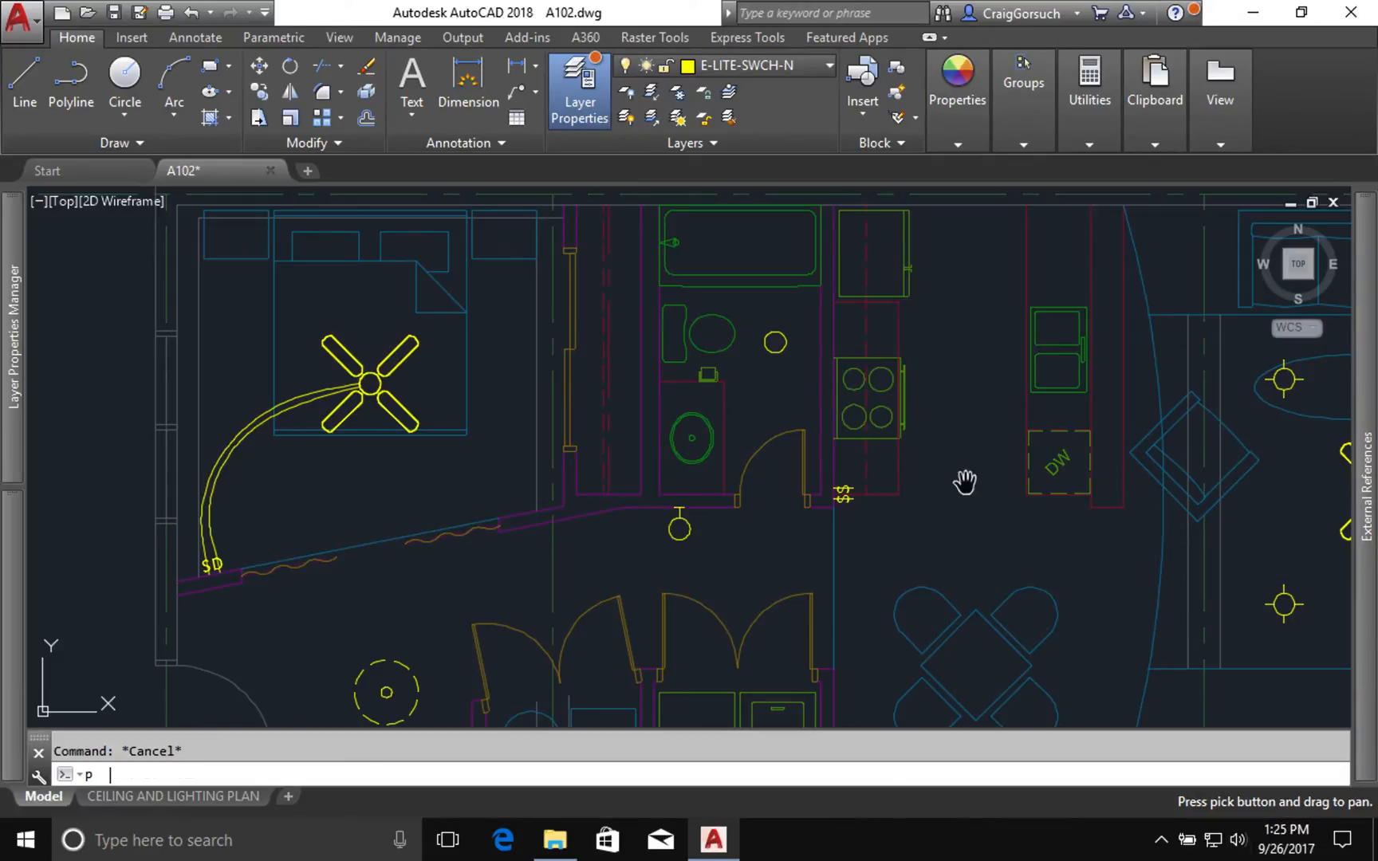
left_click_drag(981, 551, 646, 536)
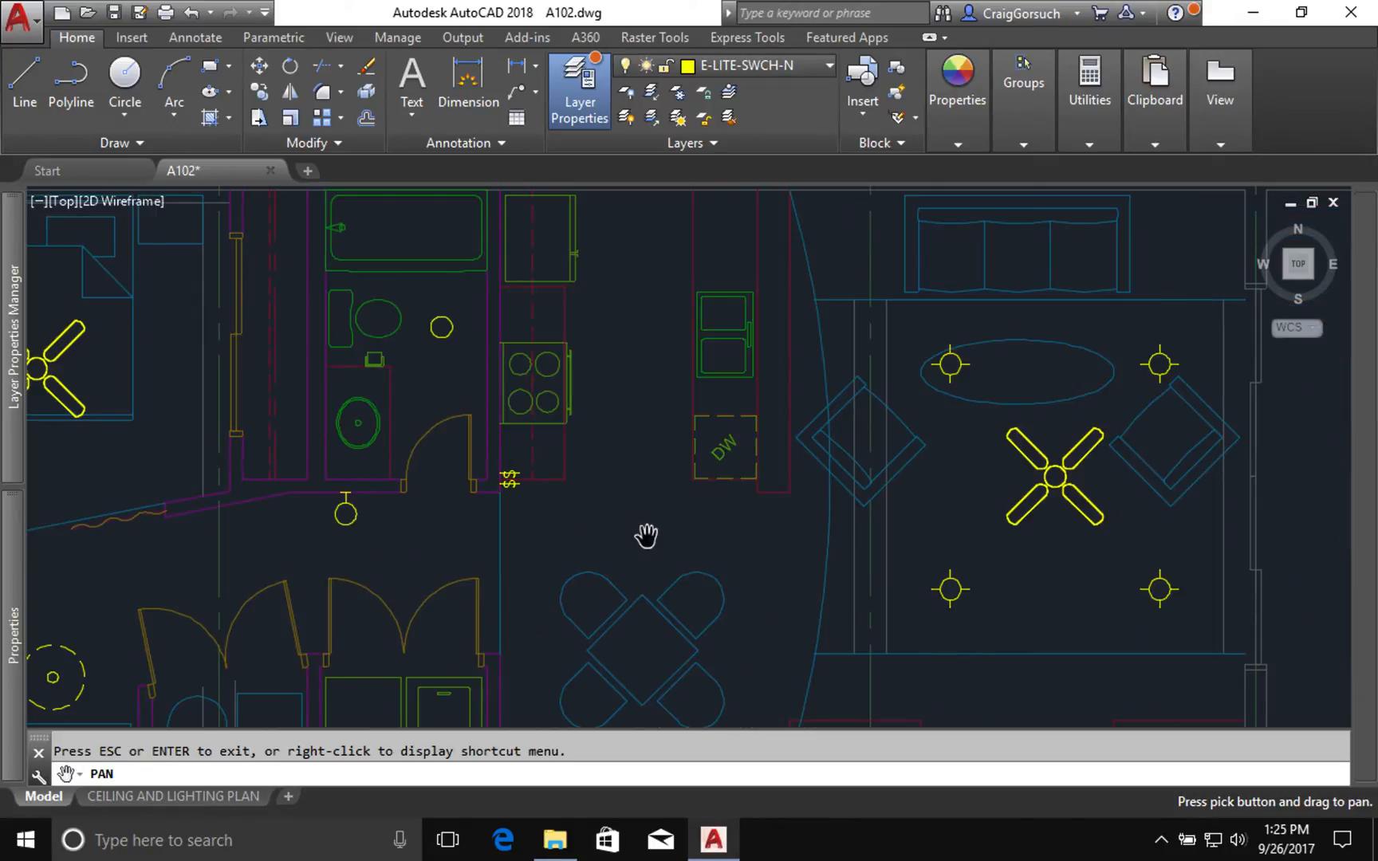
key("Escape")
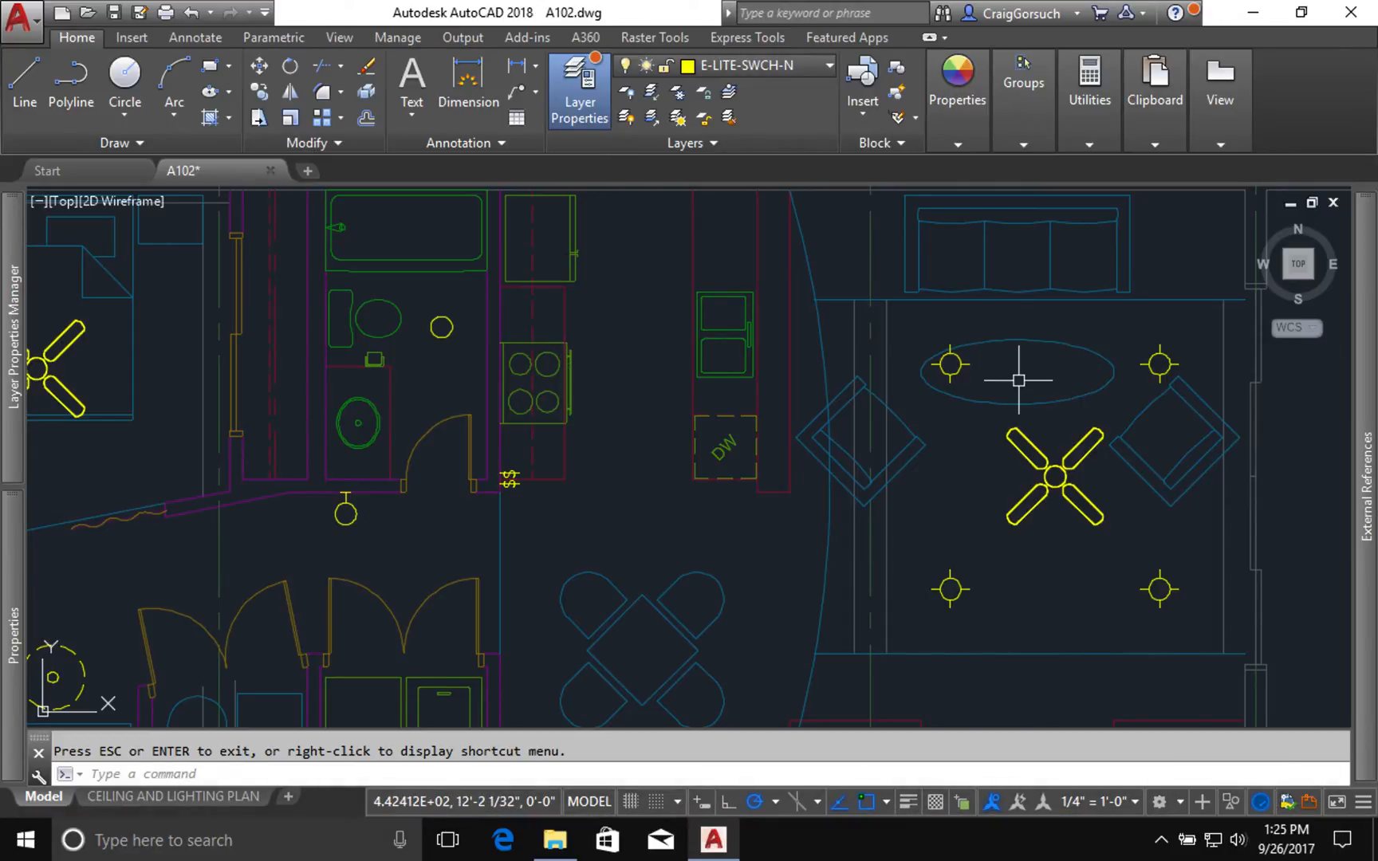
key("ctrl+0")
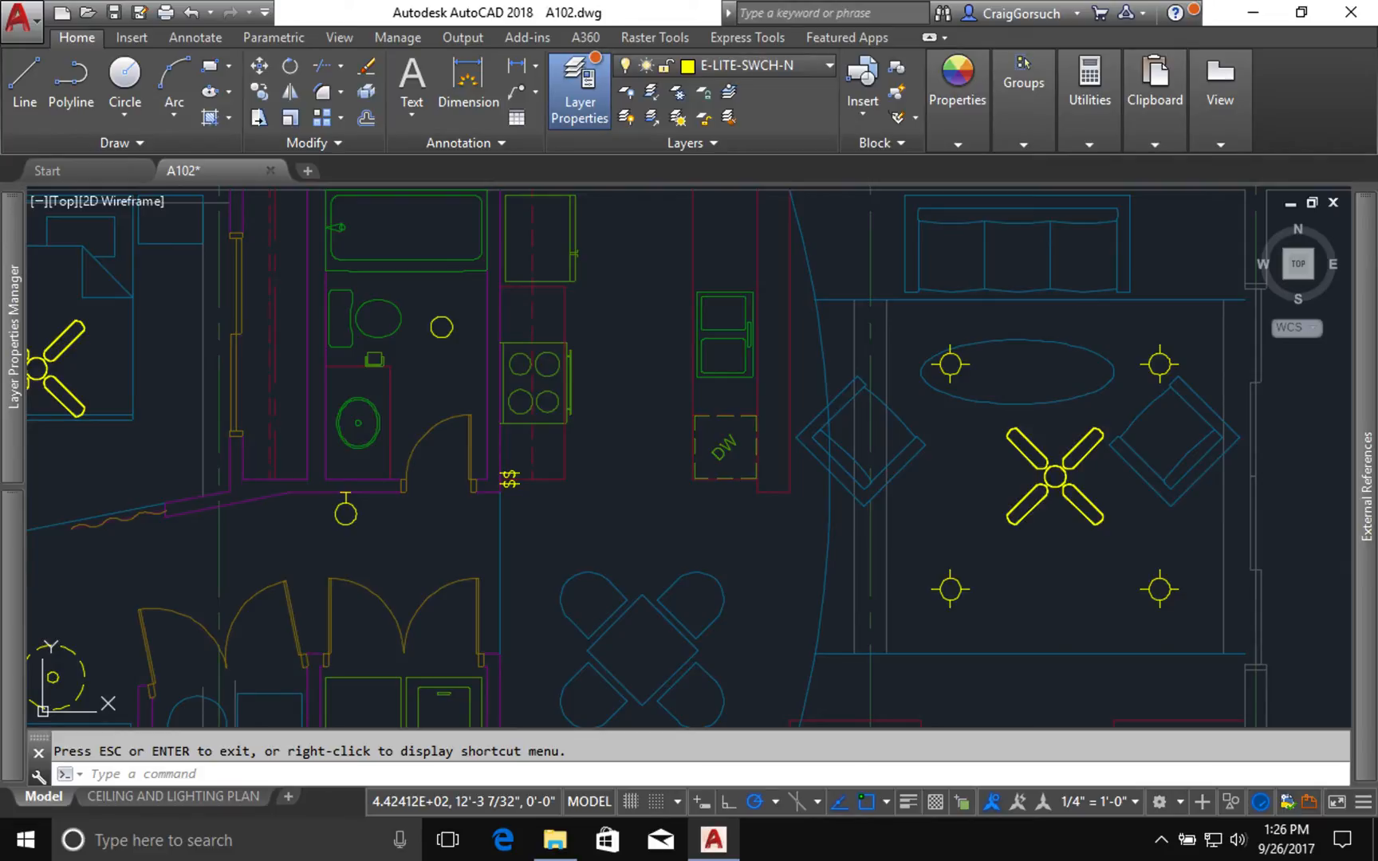
mouse_move(1185, 551)
middle_mouse_down()
mouse_move(1062, 535)
mouse_move(891, 555)
middle_mouse_up()
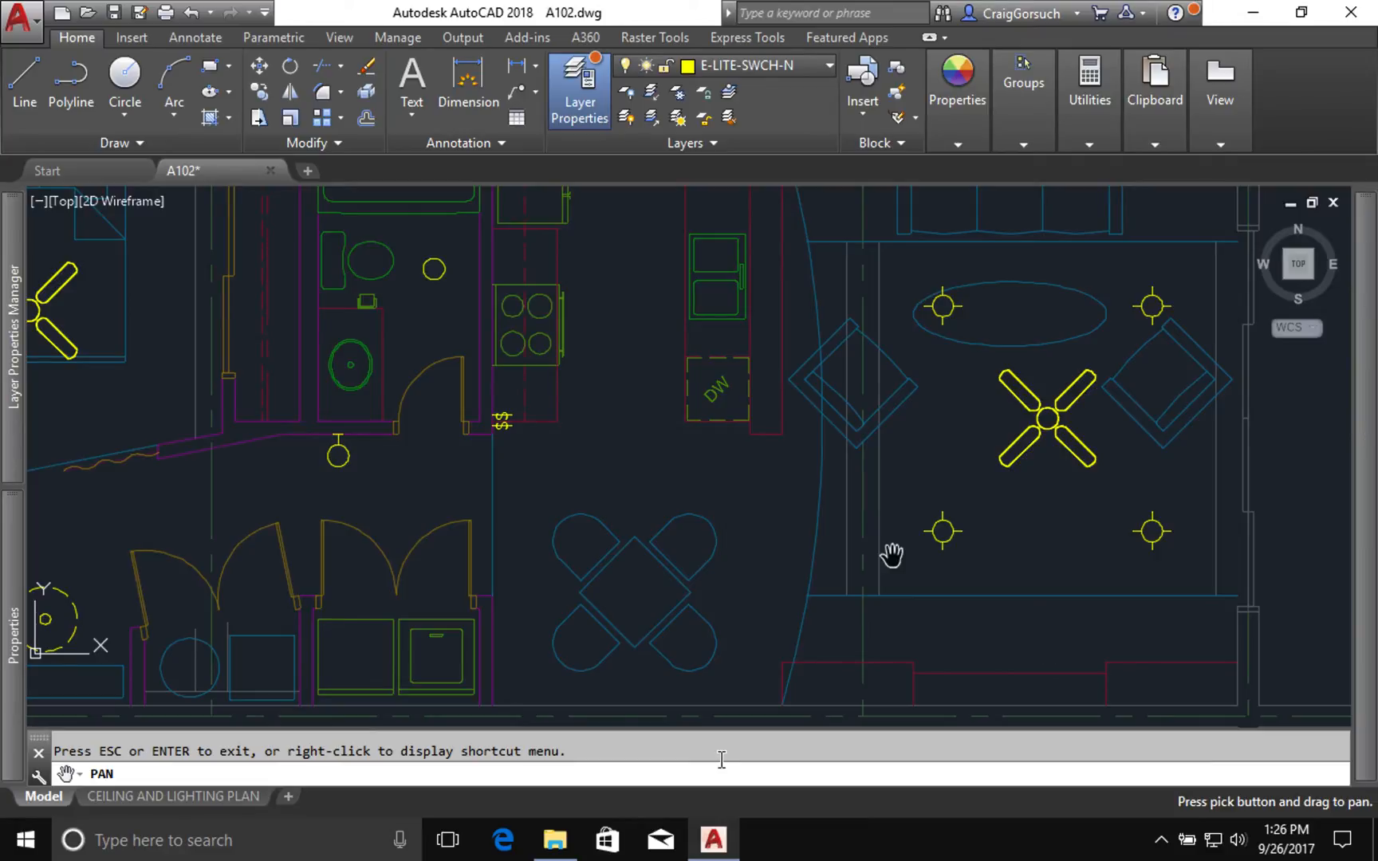
key("Escape")
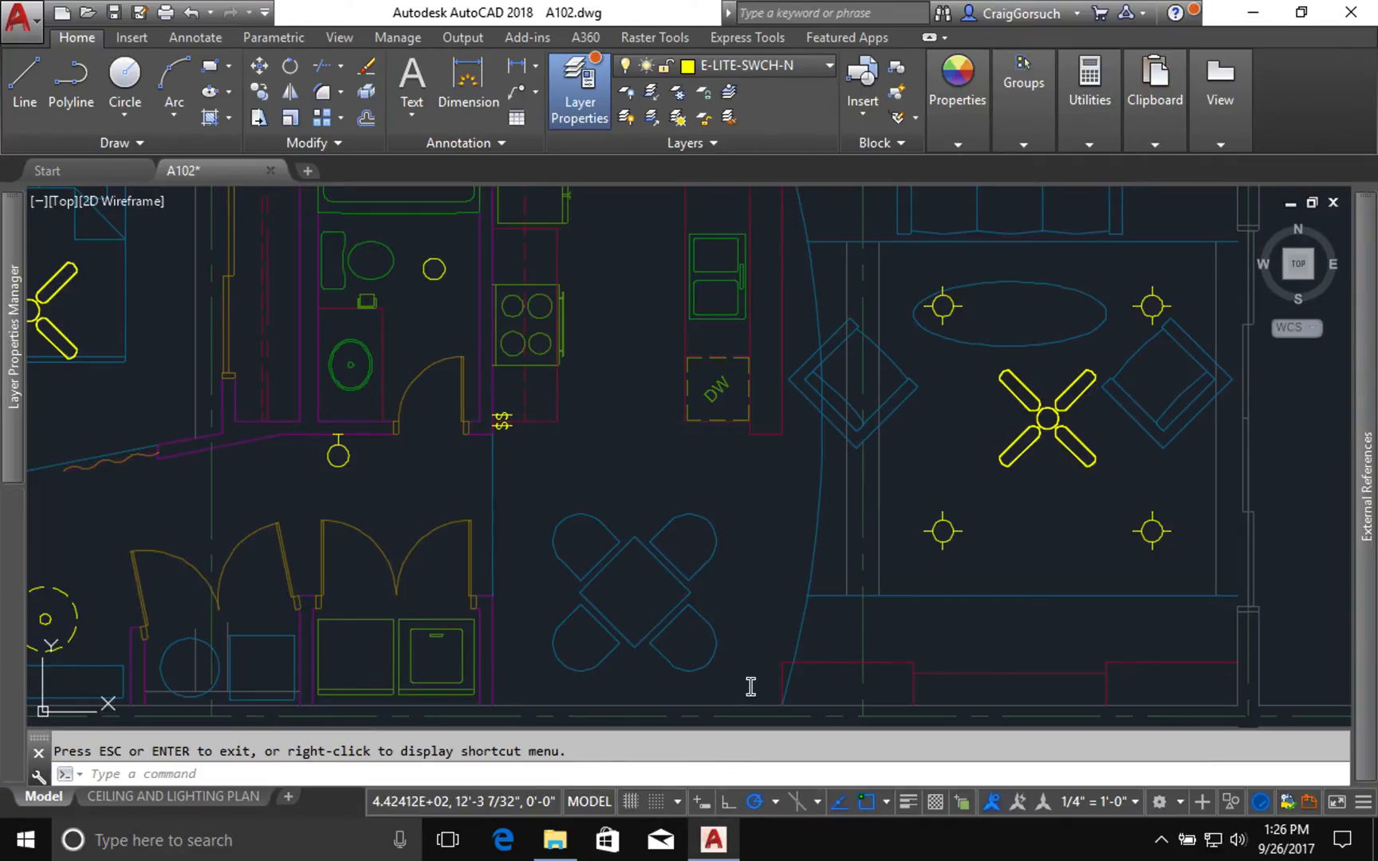
type("co")
key("Return")
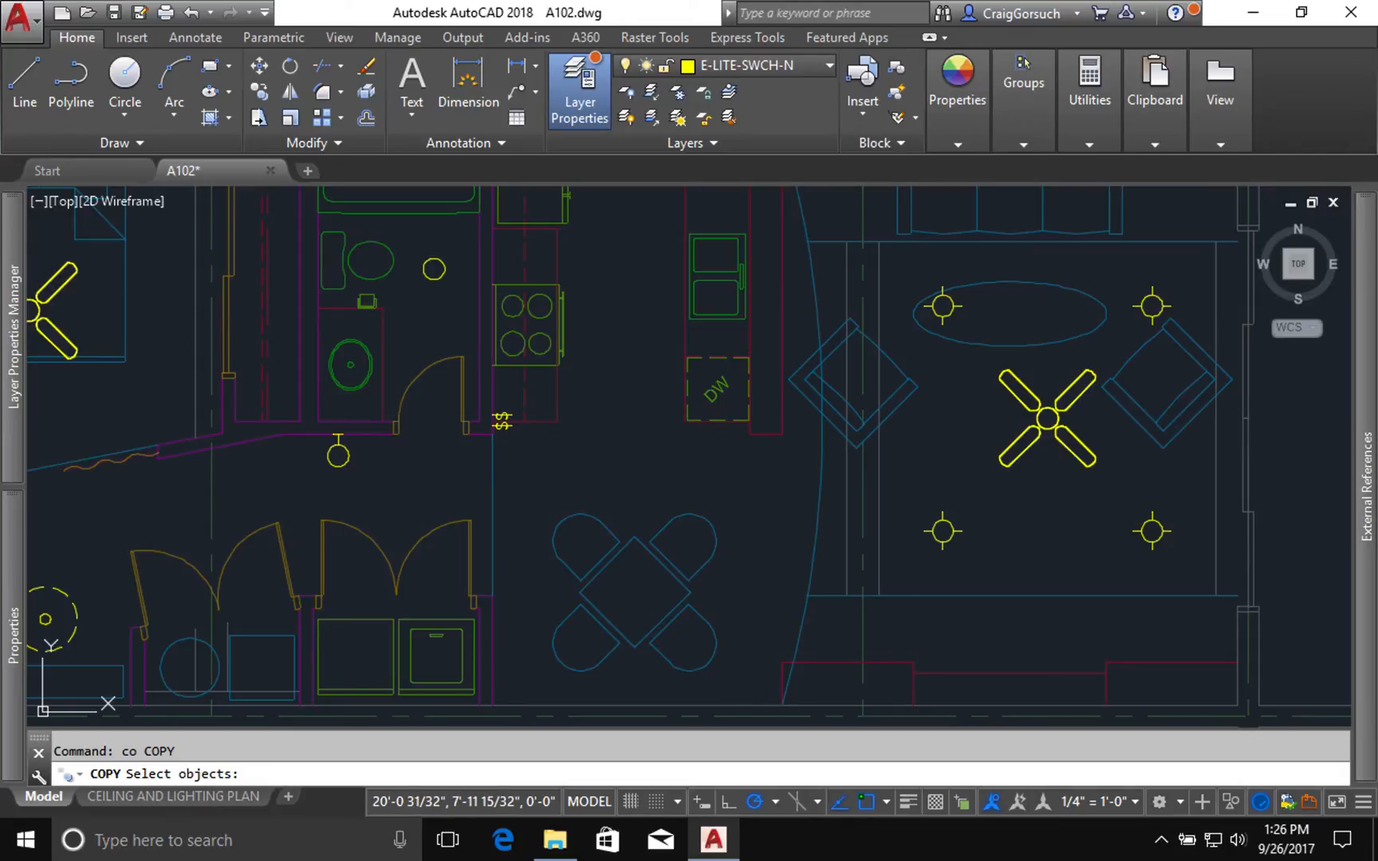
left_click(471, 461)
left_click(560, 379)
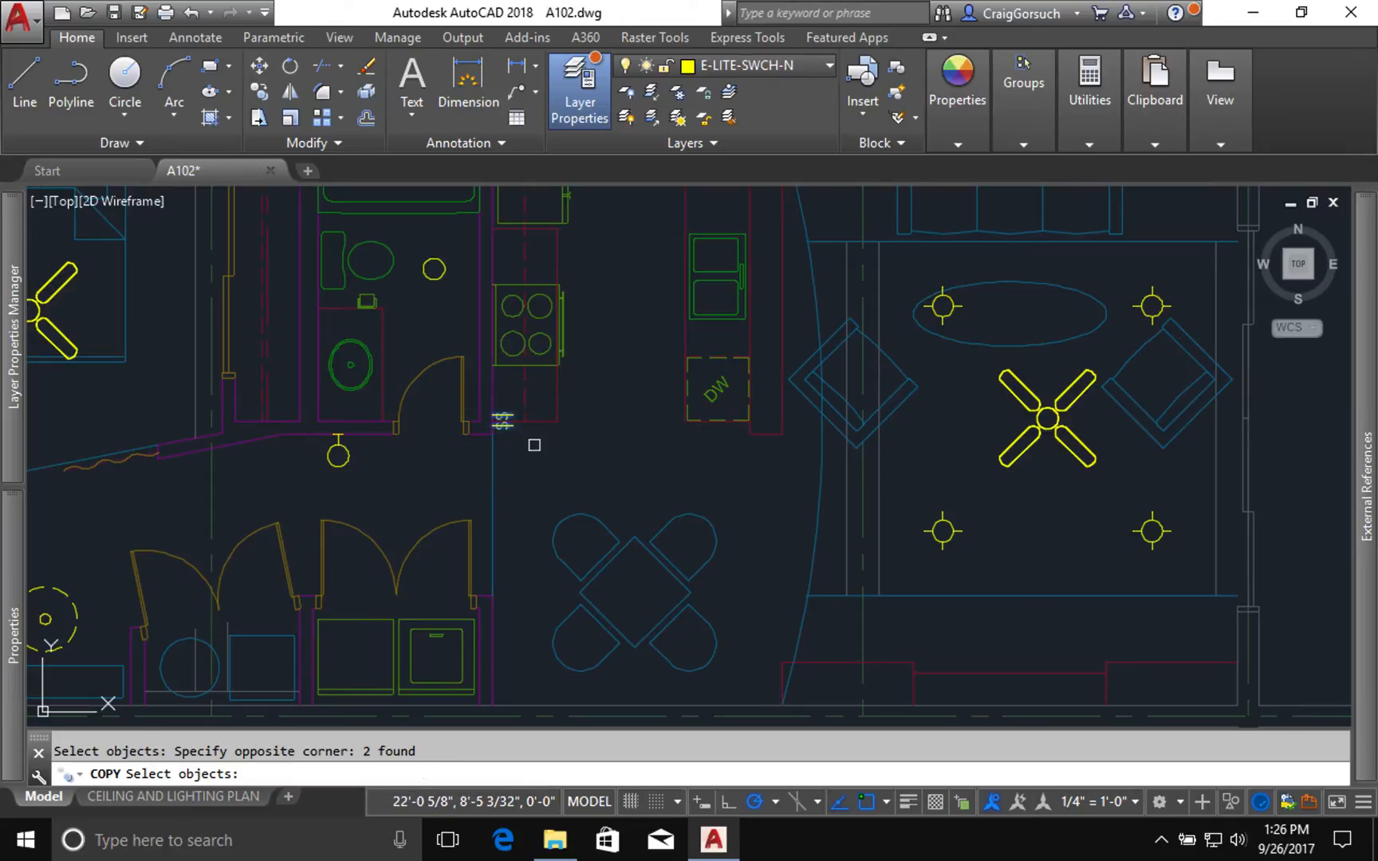
key("Return")
left_click(504, 477)
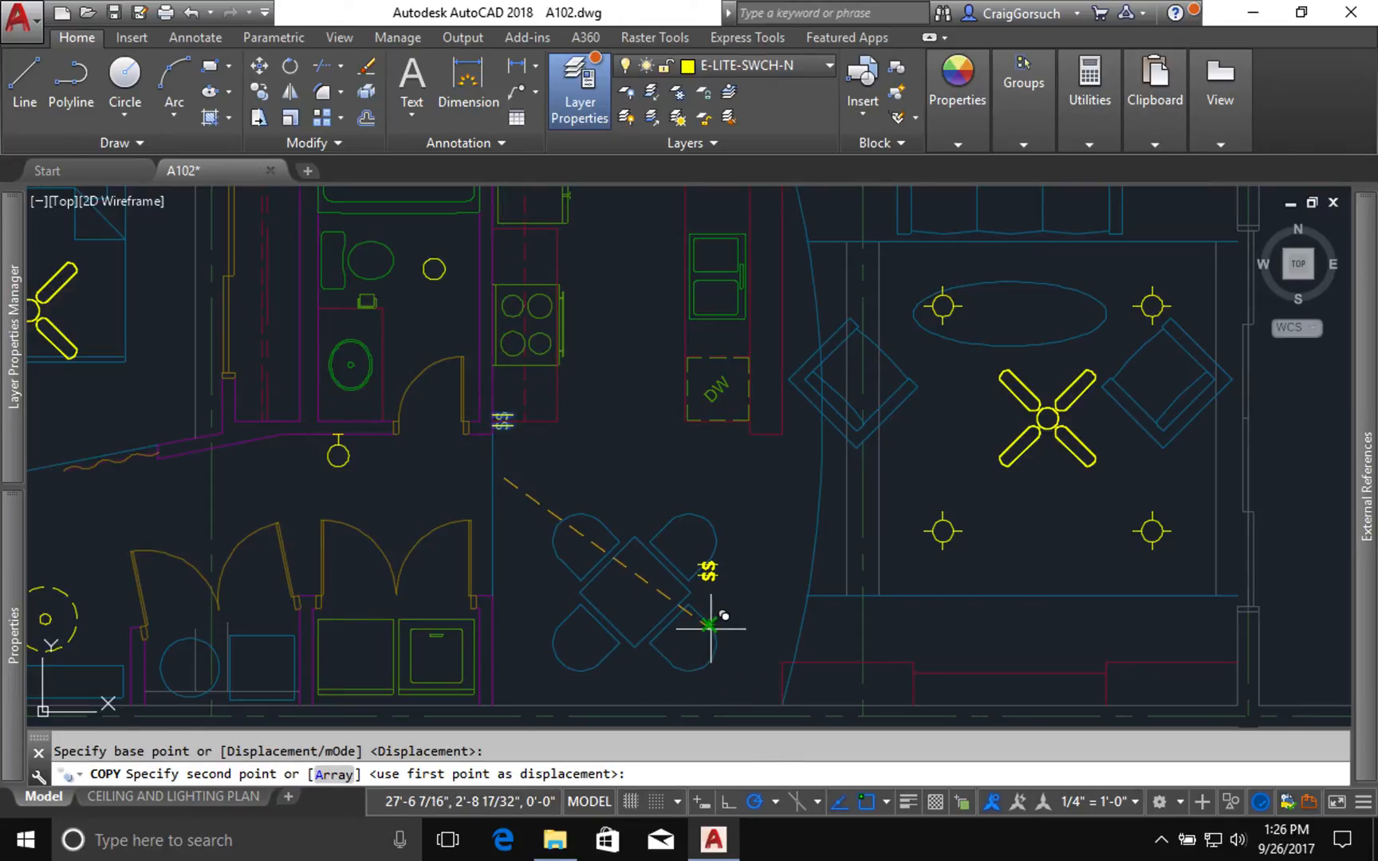
left_click(753, 690)
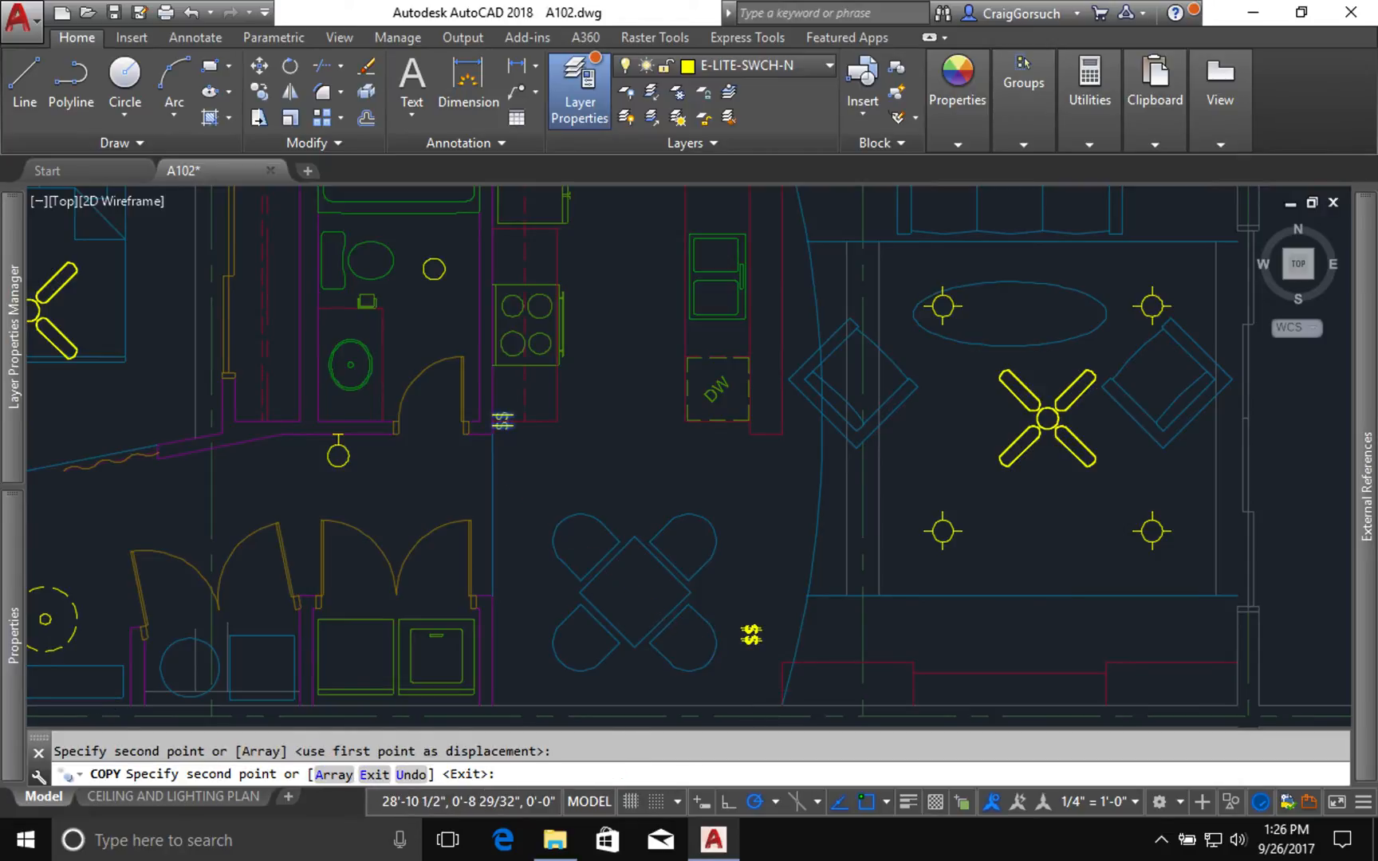
Copy the upper of the two new switches straight up to make a third, evenly spaced switch beside the dining table.
scroll(754, 691, "up", 6)
key("Return")
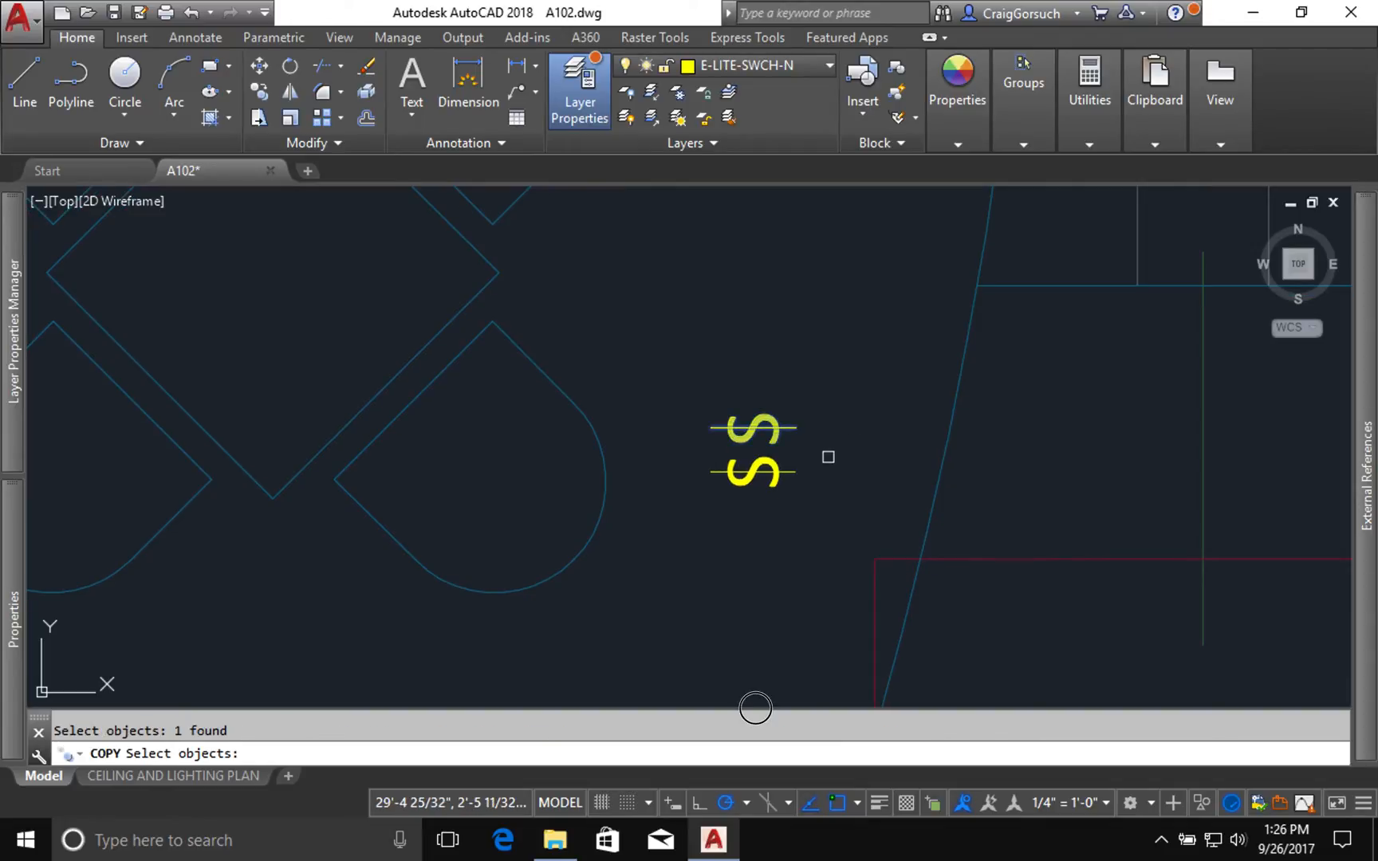
key("Return")
left_click(833, 445)
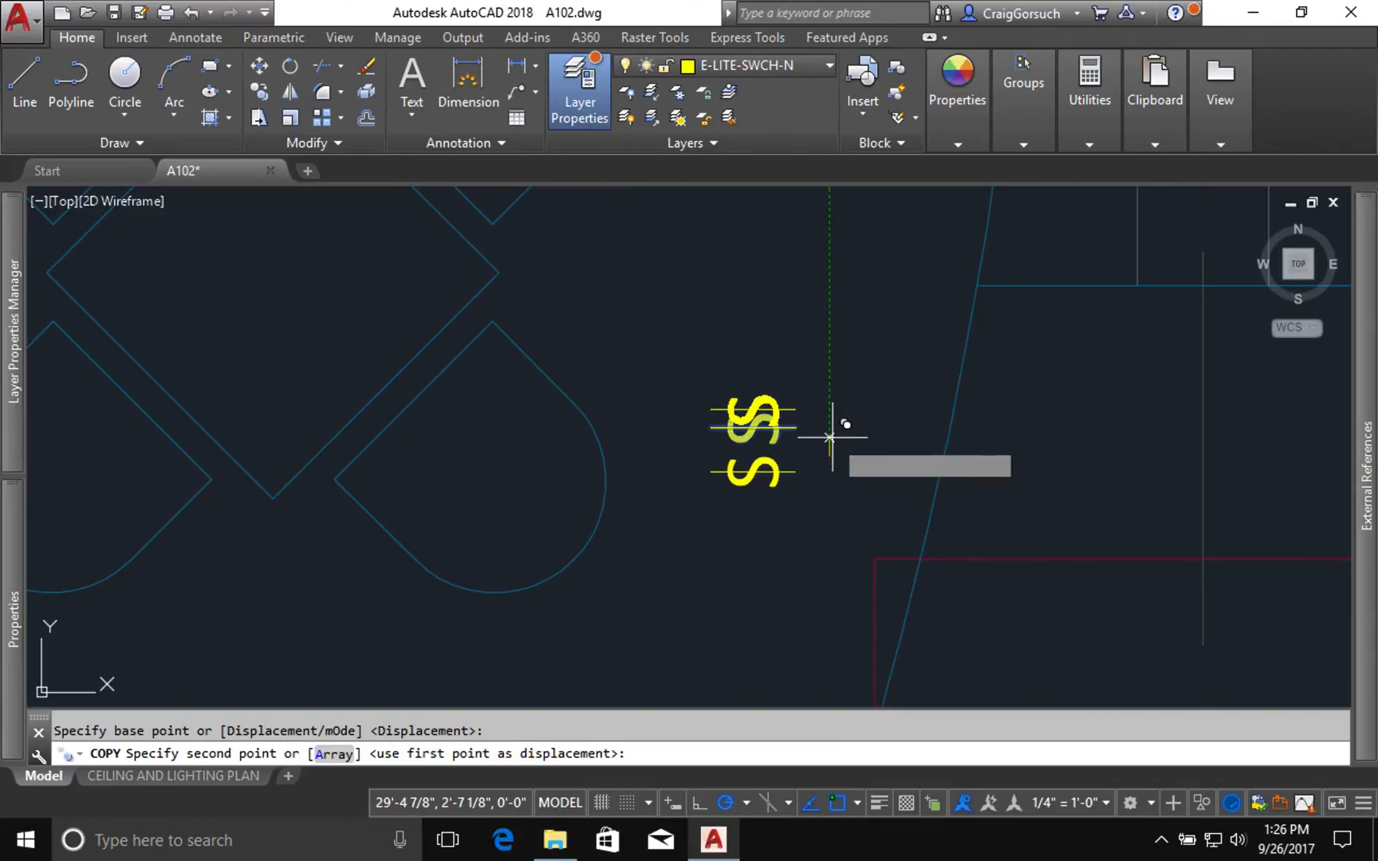
left_click(830, 437)
key("Escape")
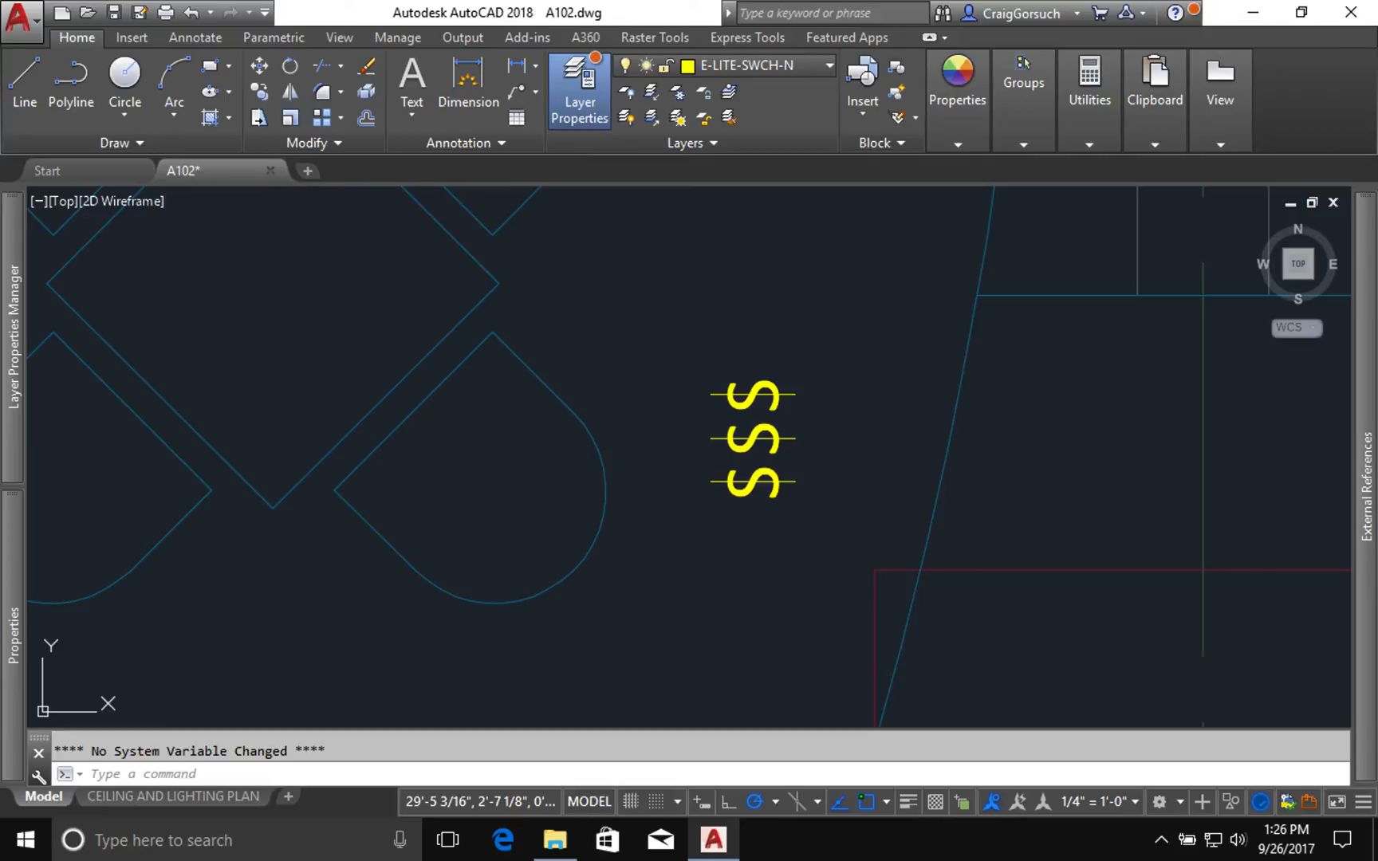
Rotate the three switches beside the dining table by 270 degrees about a point just right of them.
type("ro")
key("Return")
left_click(830, 534)
left_click(748, 335)
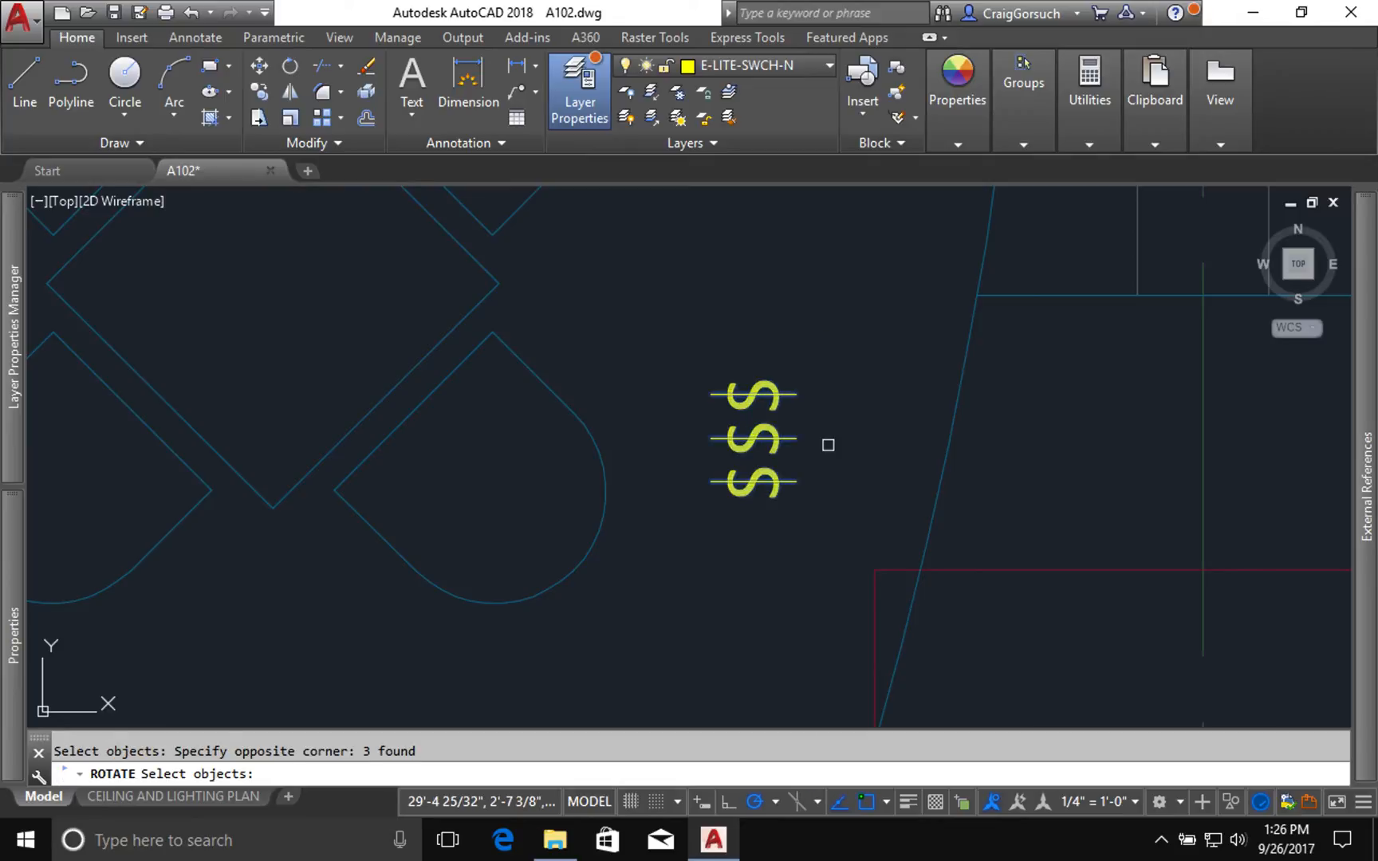
key("Return")
left_click(815, 450)
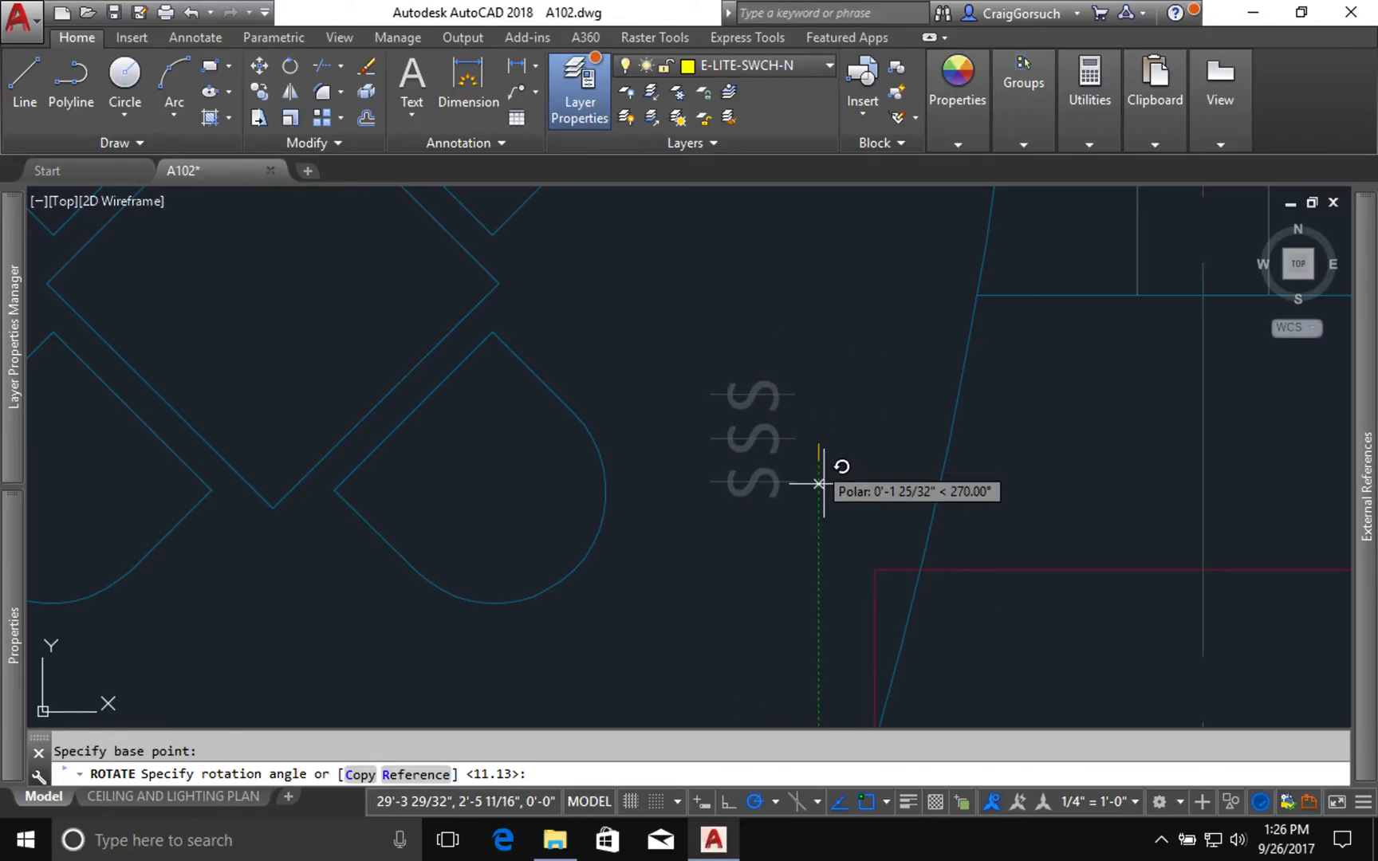
left_click(820, 485)
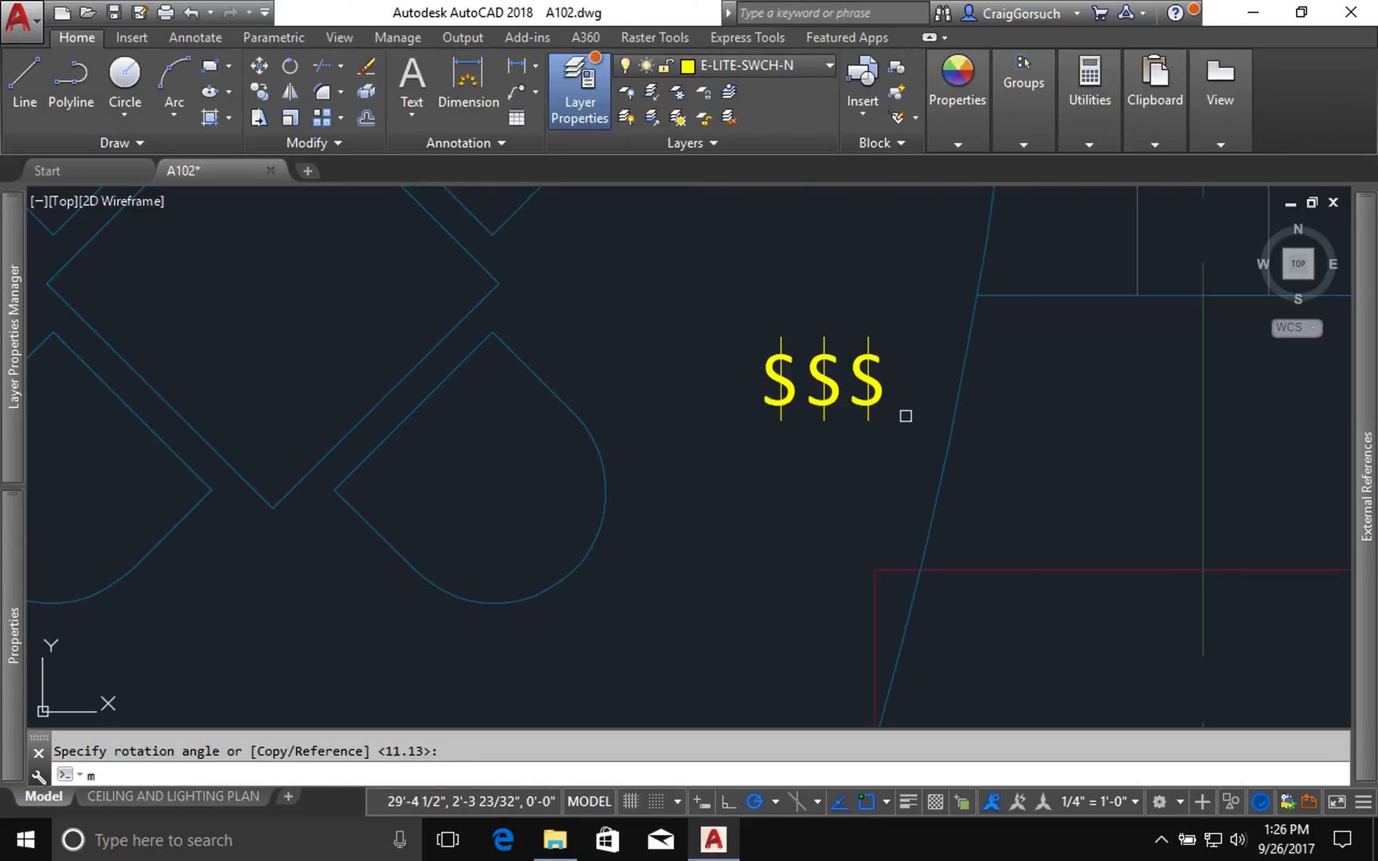
Move the three switches down to the wall, placing a base point 6 inches right of the rightmost switch on the red outline's lower-left corner.
type("m")
key("Return")
left_click(905, 421)
left_click(774, 415)
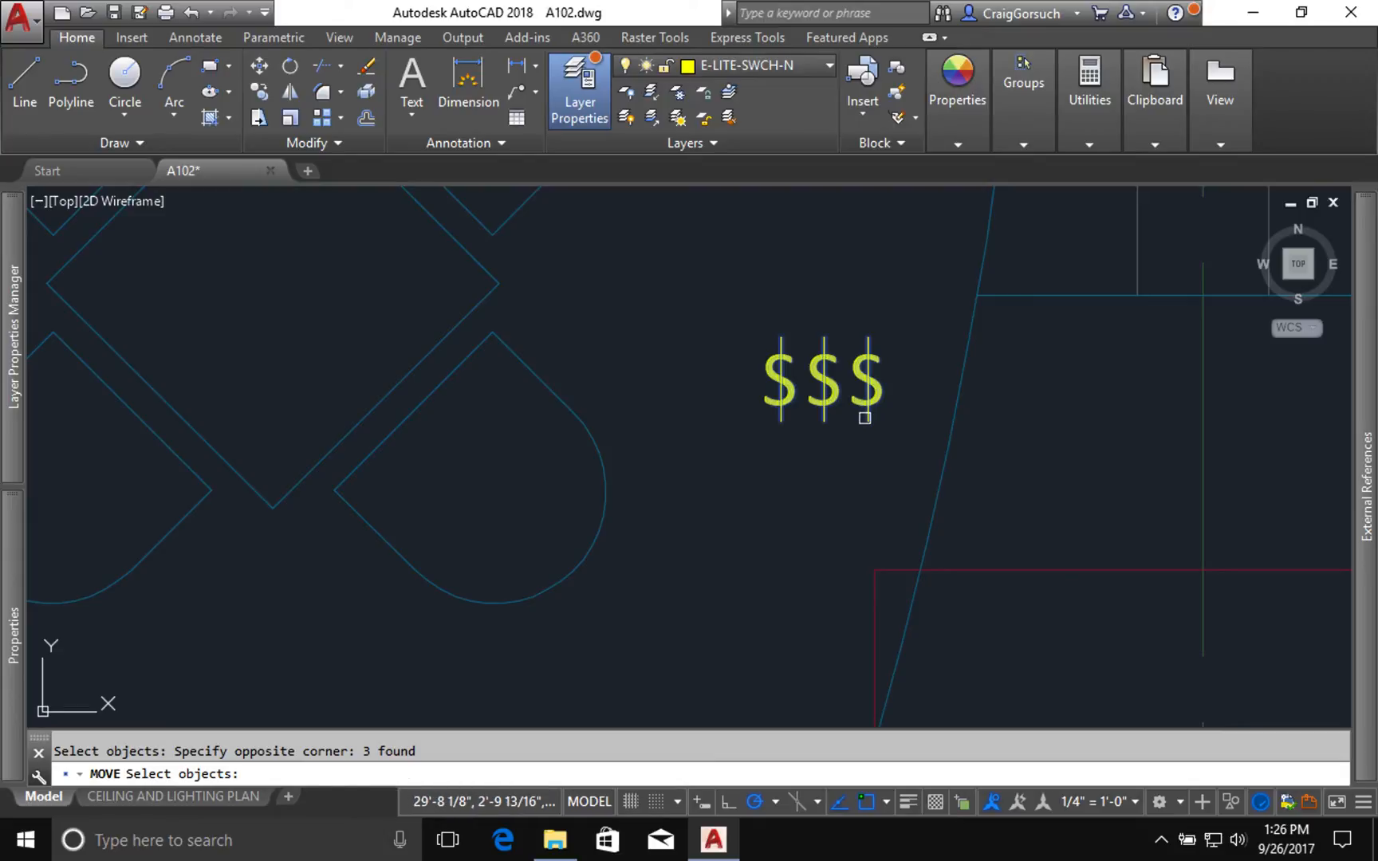
key("Return")
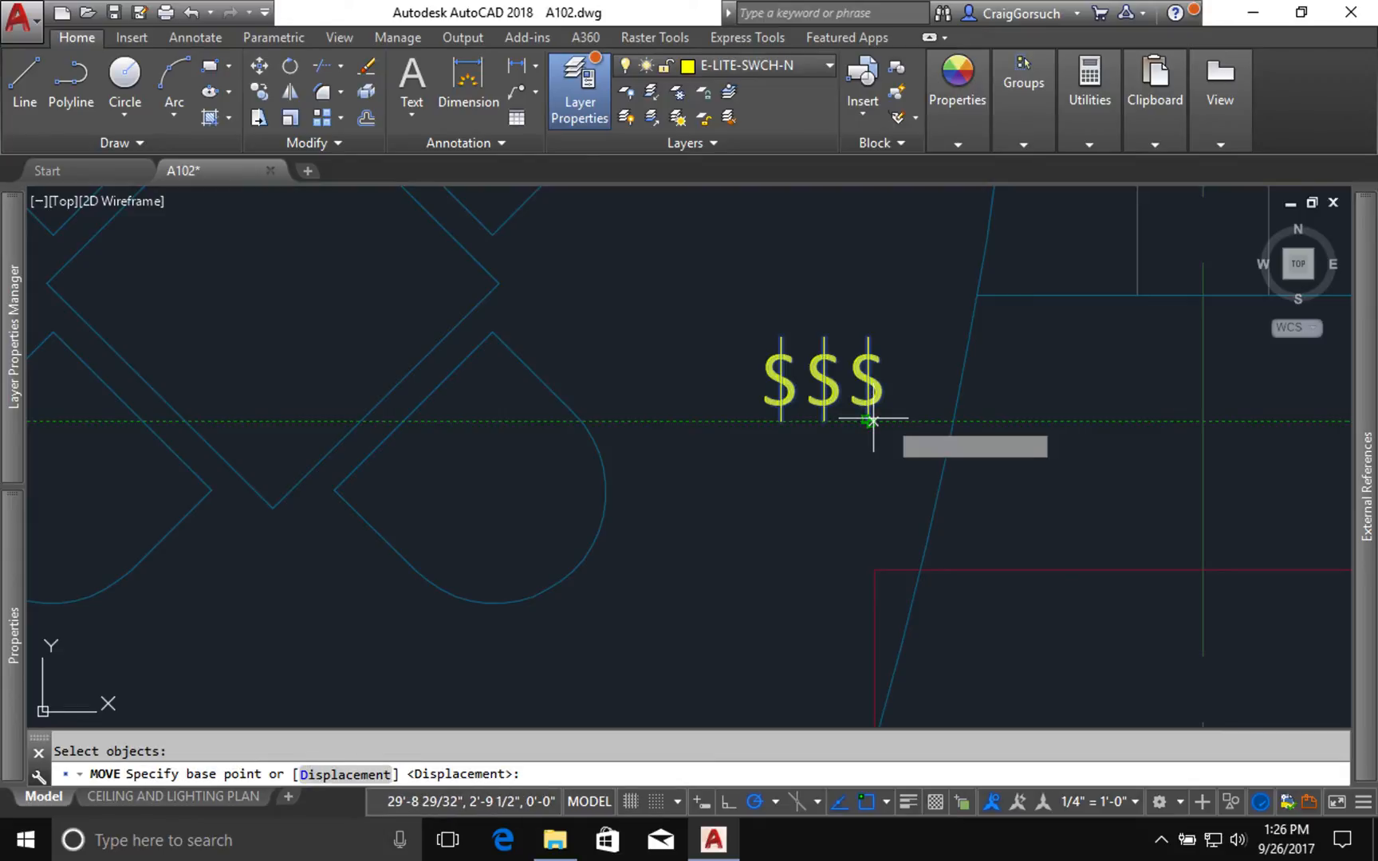
type("6")
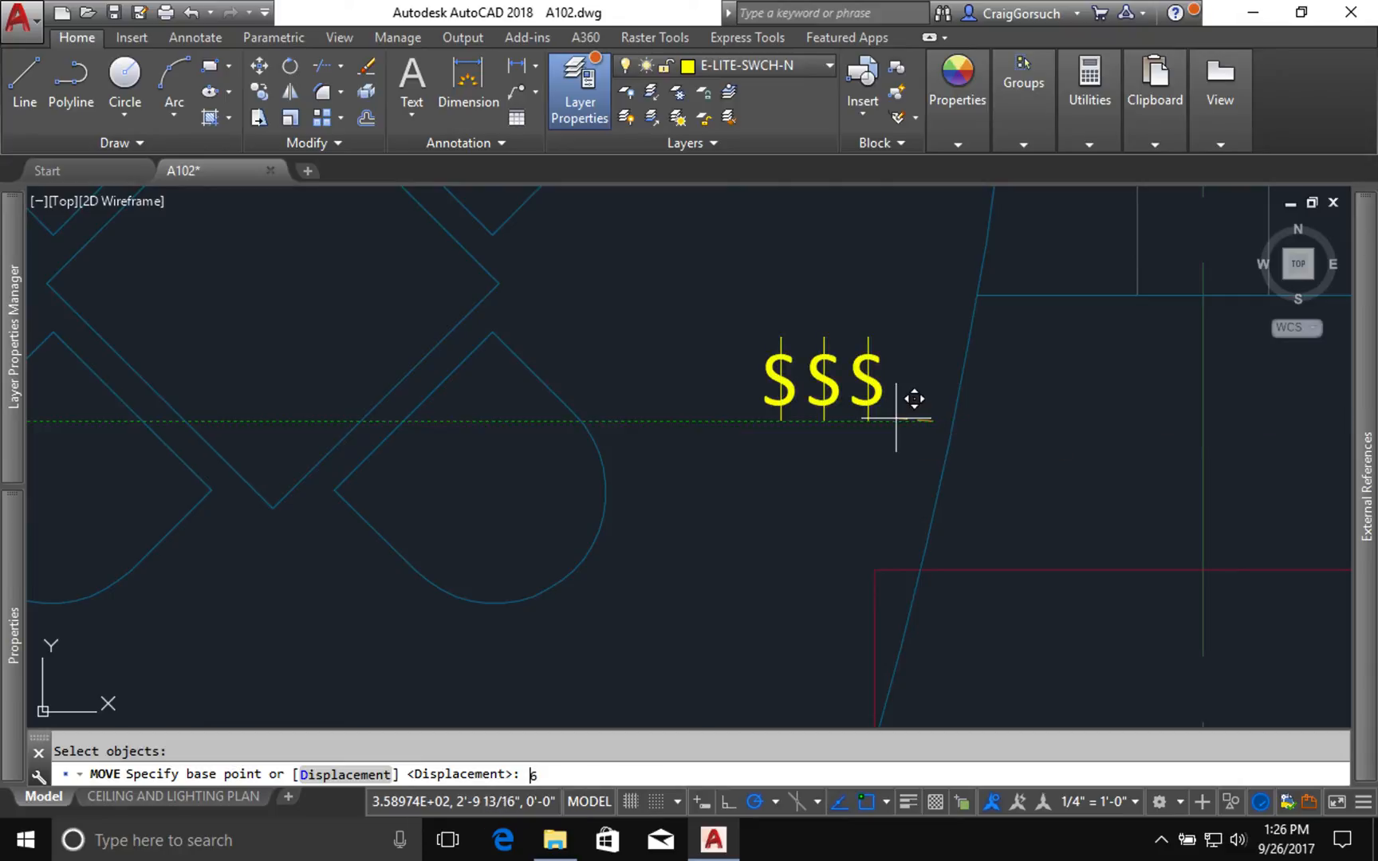
key("Return")
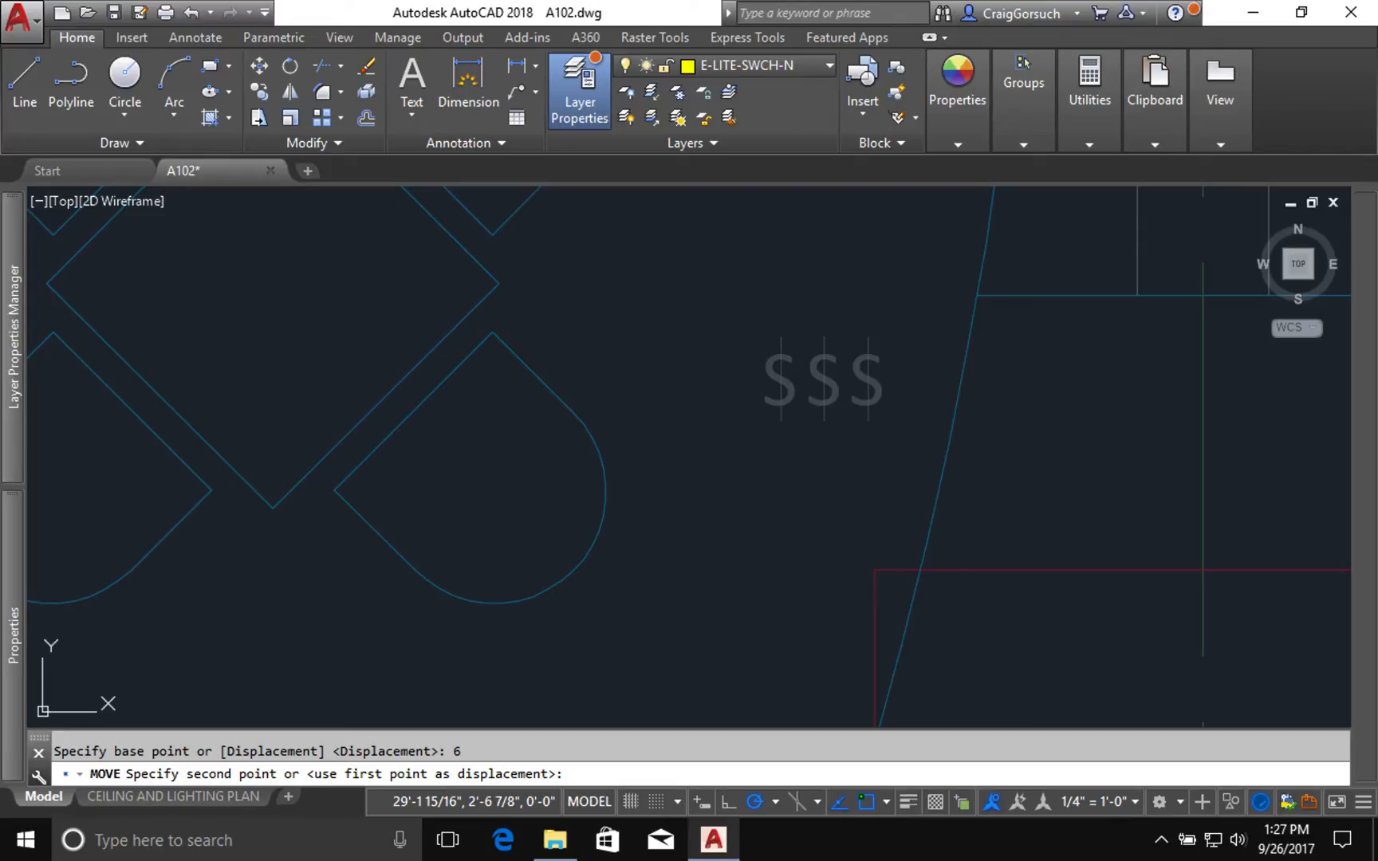
scroll(802, 511, "up", 2)
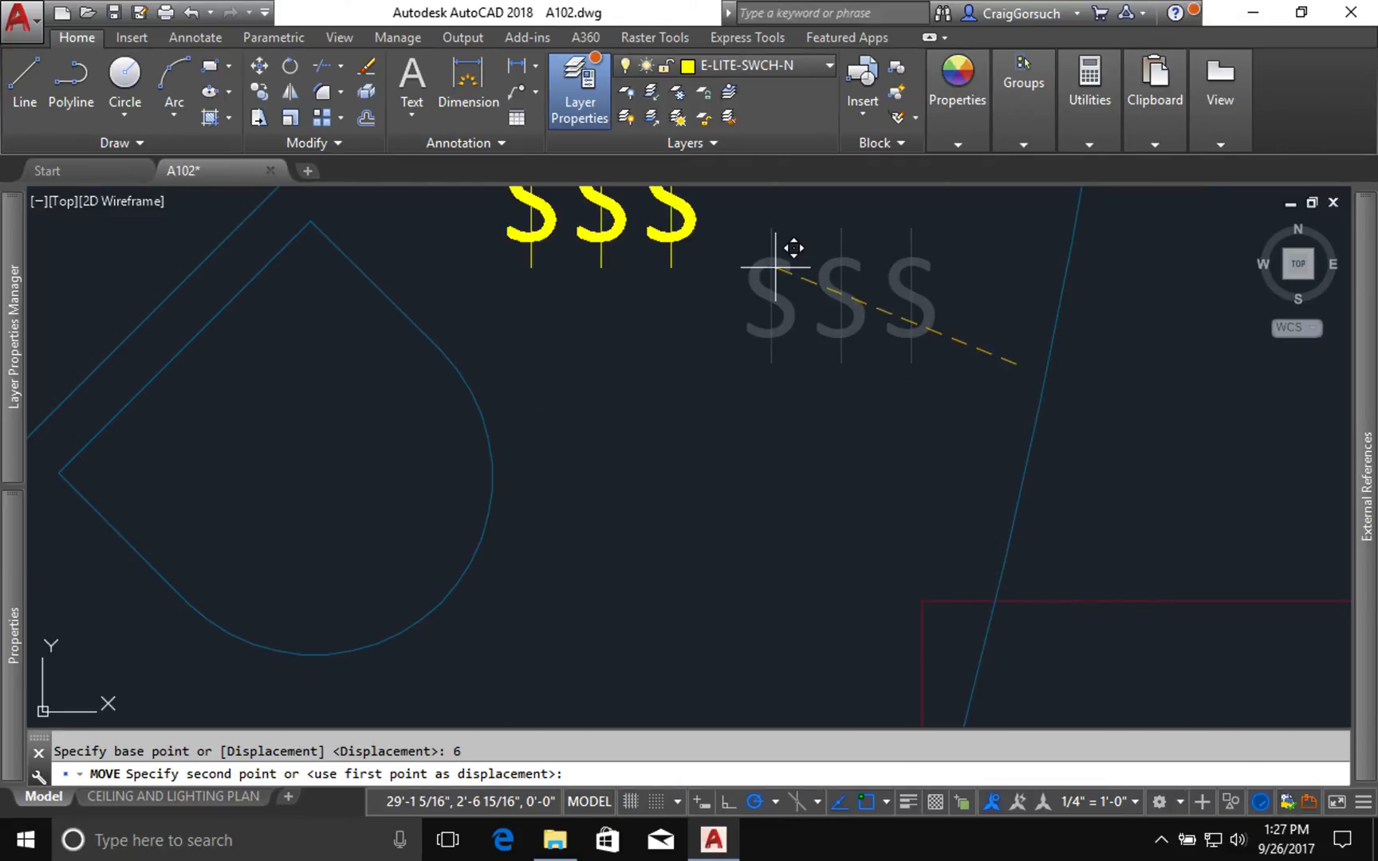
scroll(770, 214, "down", 2)
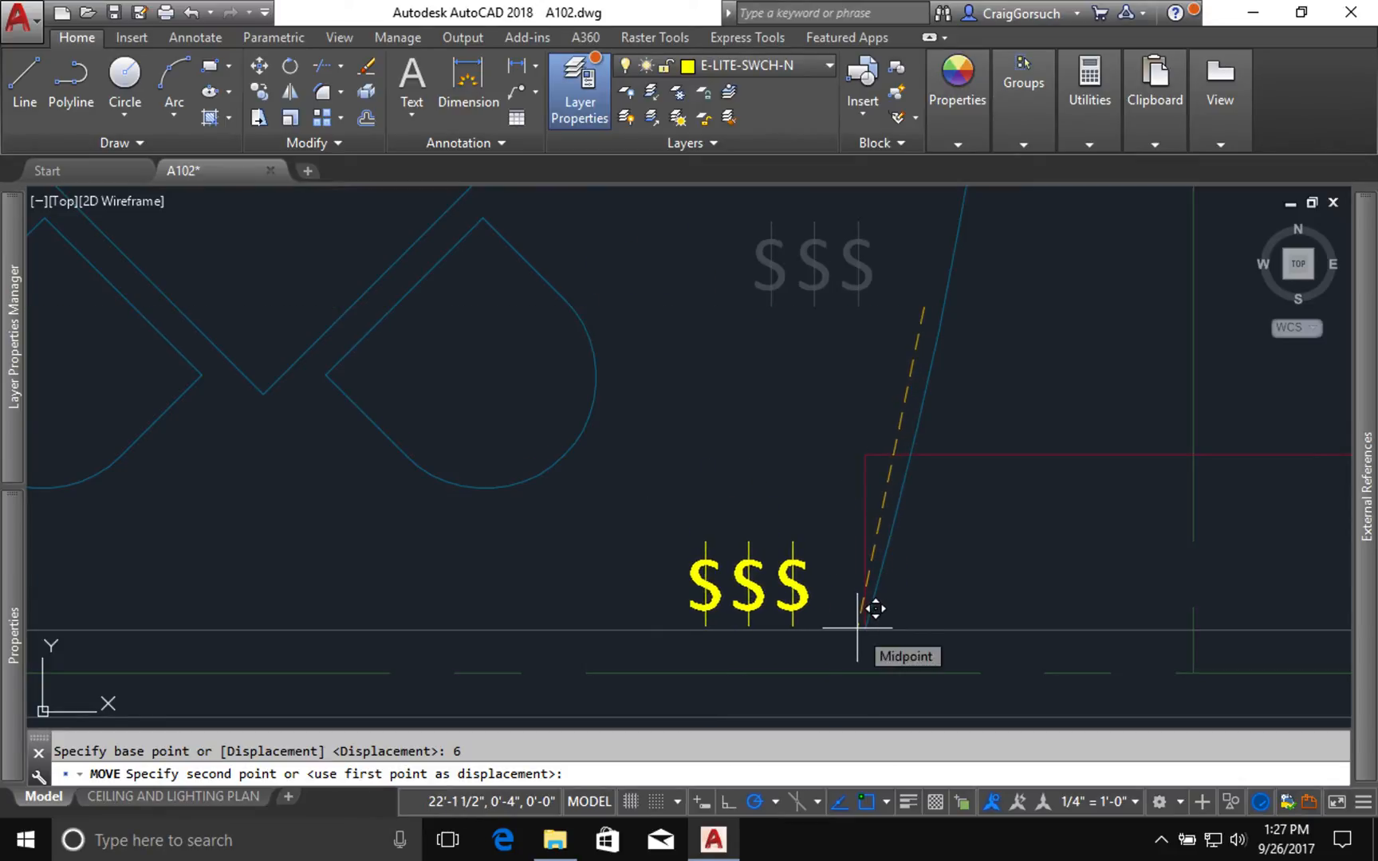
left_click(861, 629)
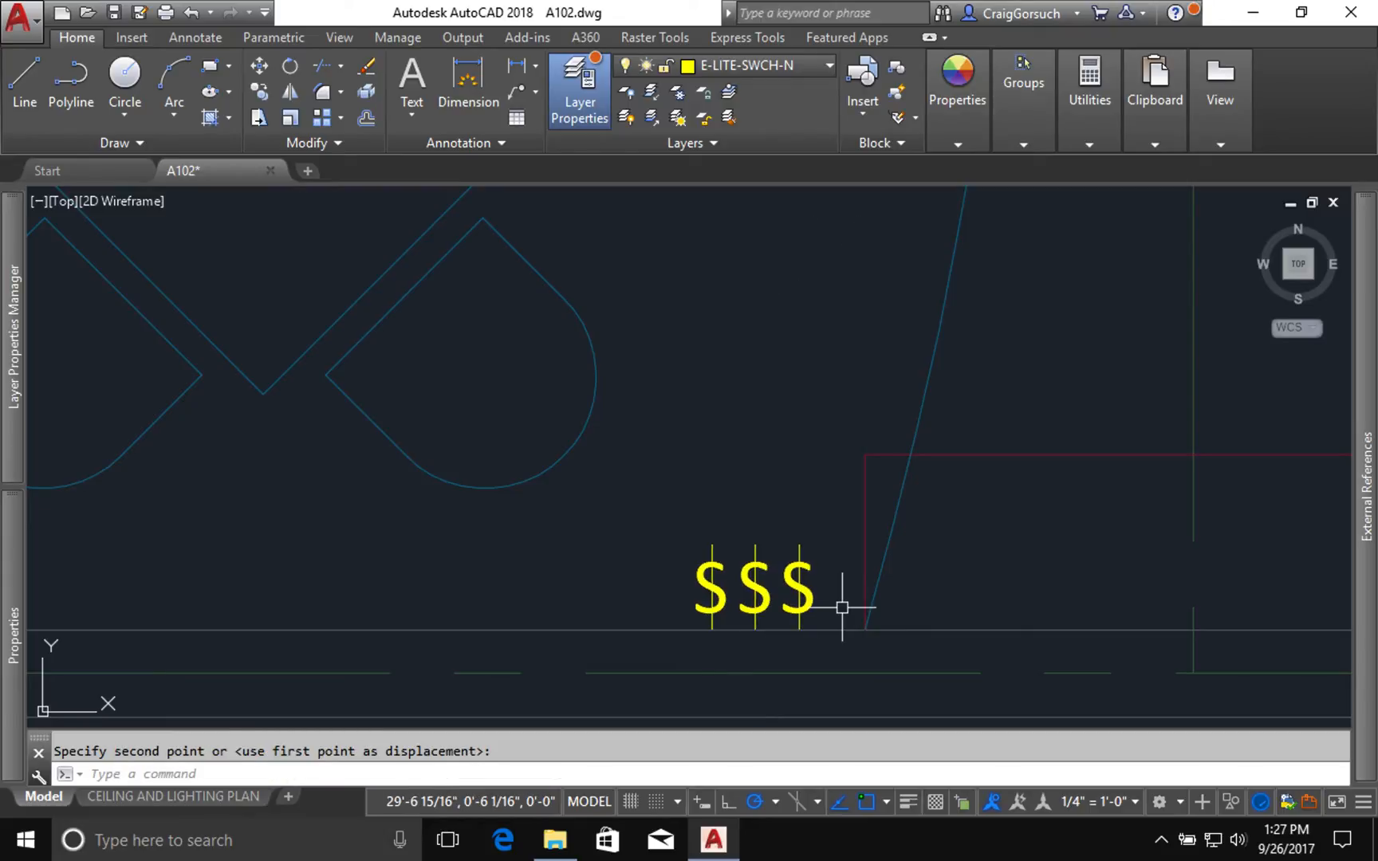
Draw a fit-point spline from the top of the middle switch, arching up to the light fixture at the fan's lower left.
scroll(774, 515, "down", 2)
scroll(774, 516, "down", 2)
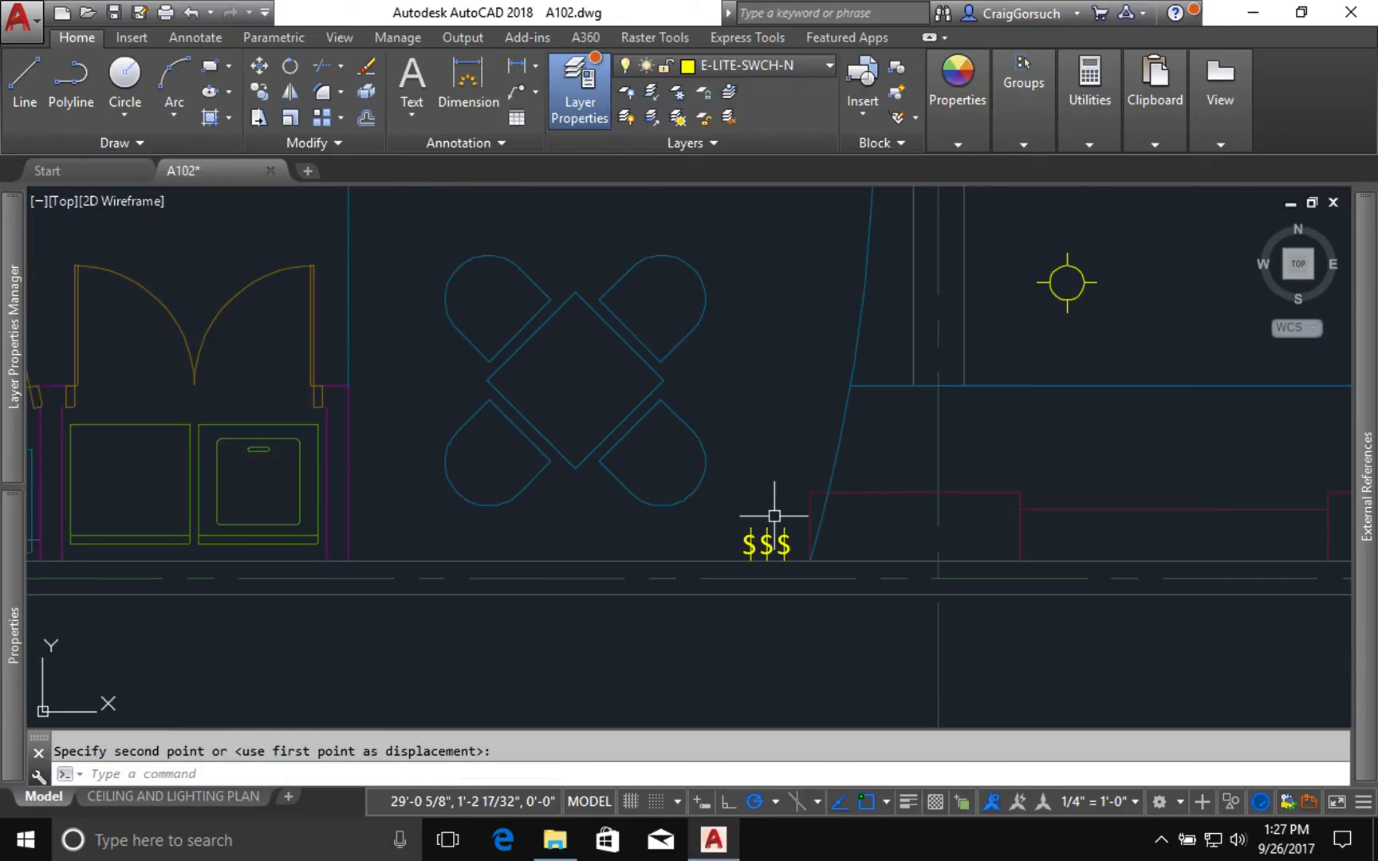
key("Return")
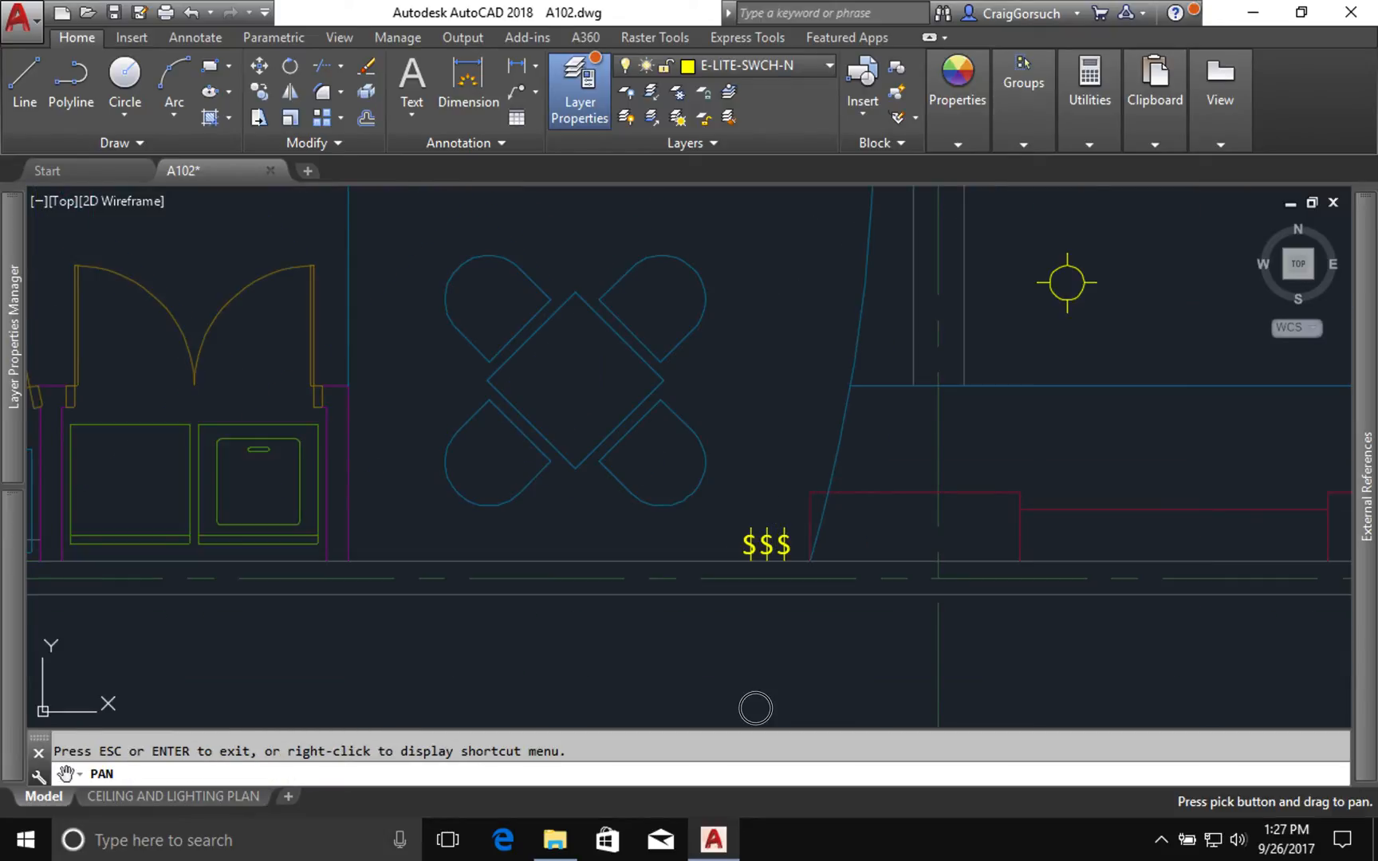
mouse_move(930, 423)
left_mouse_down()
mouse_move(735, 464)
mouse_move(612, 557)
left_mouse_up()
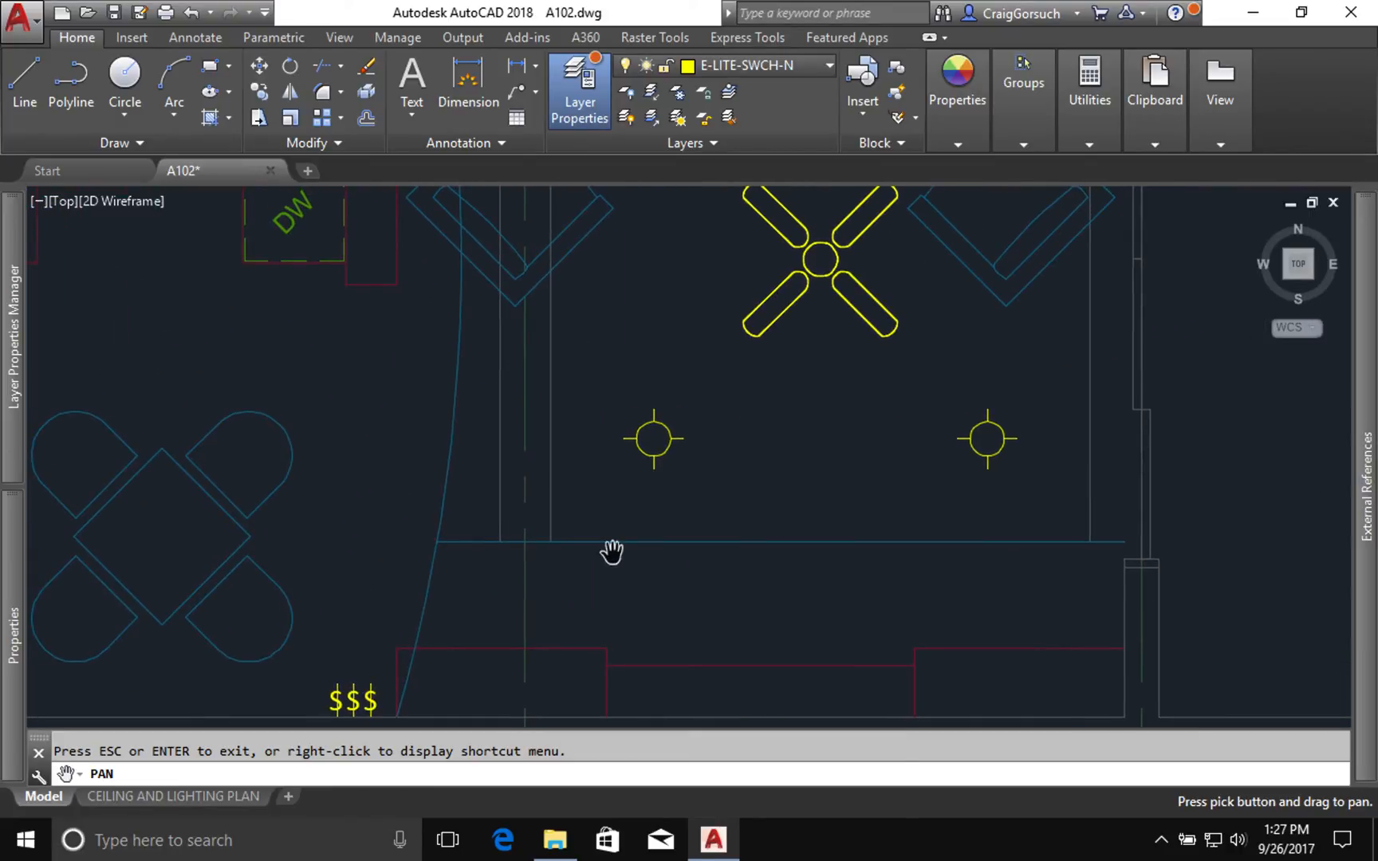
key("Escape")
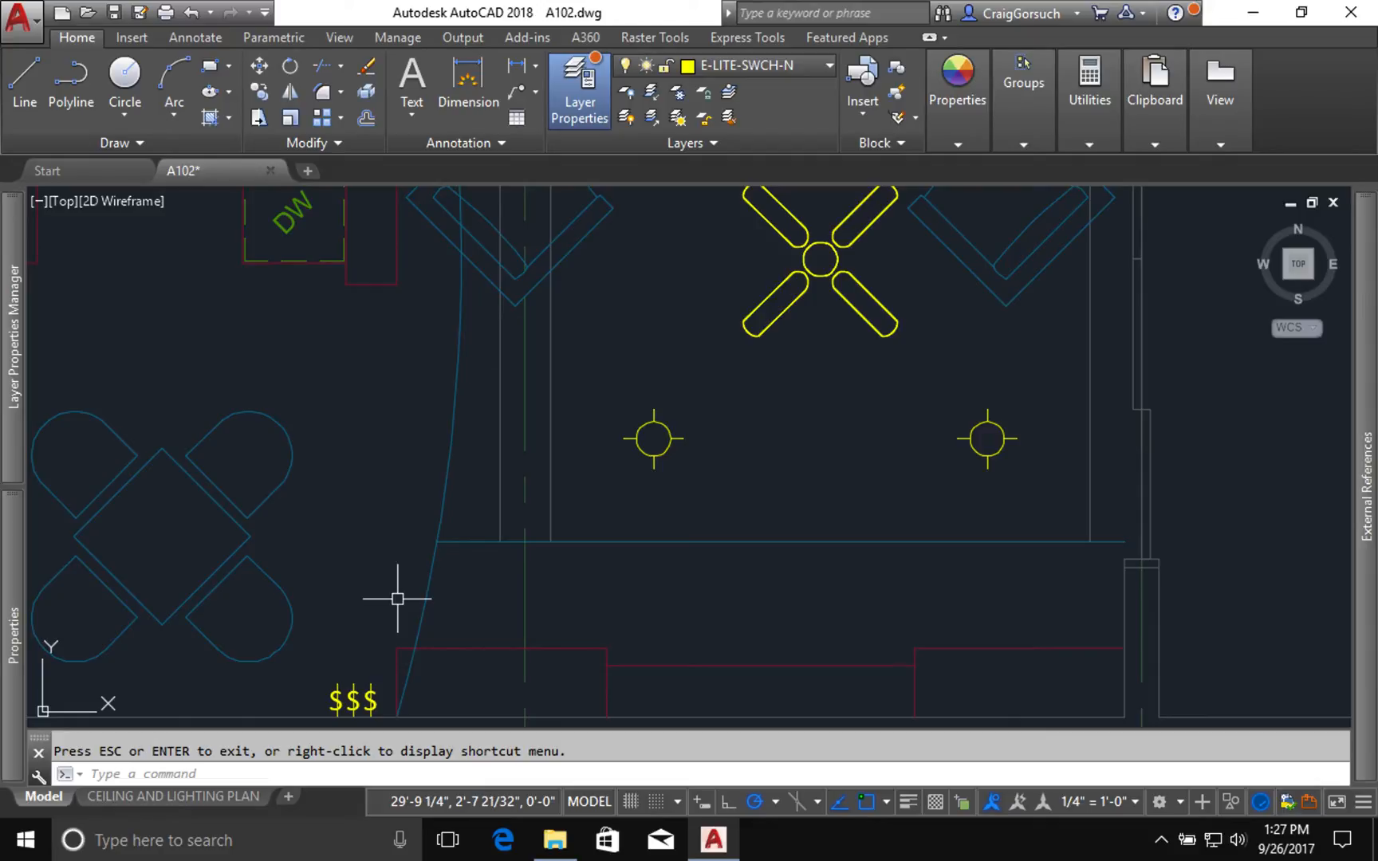
left_click(116, 143)
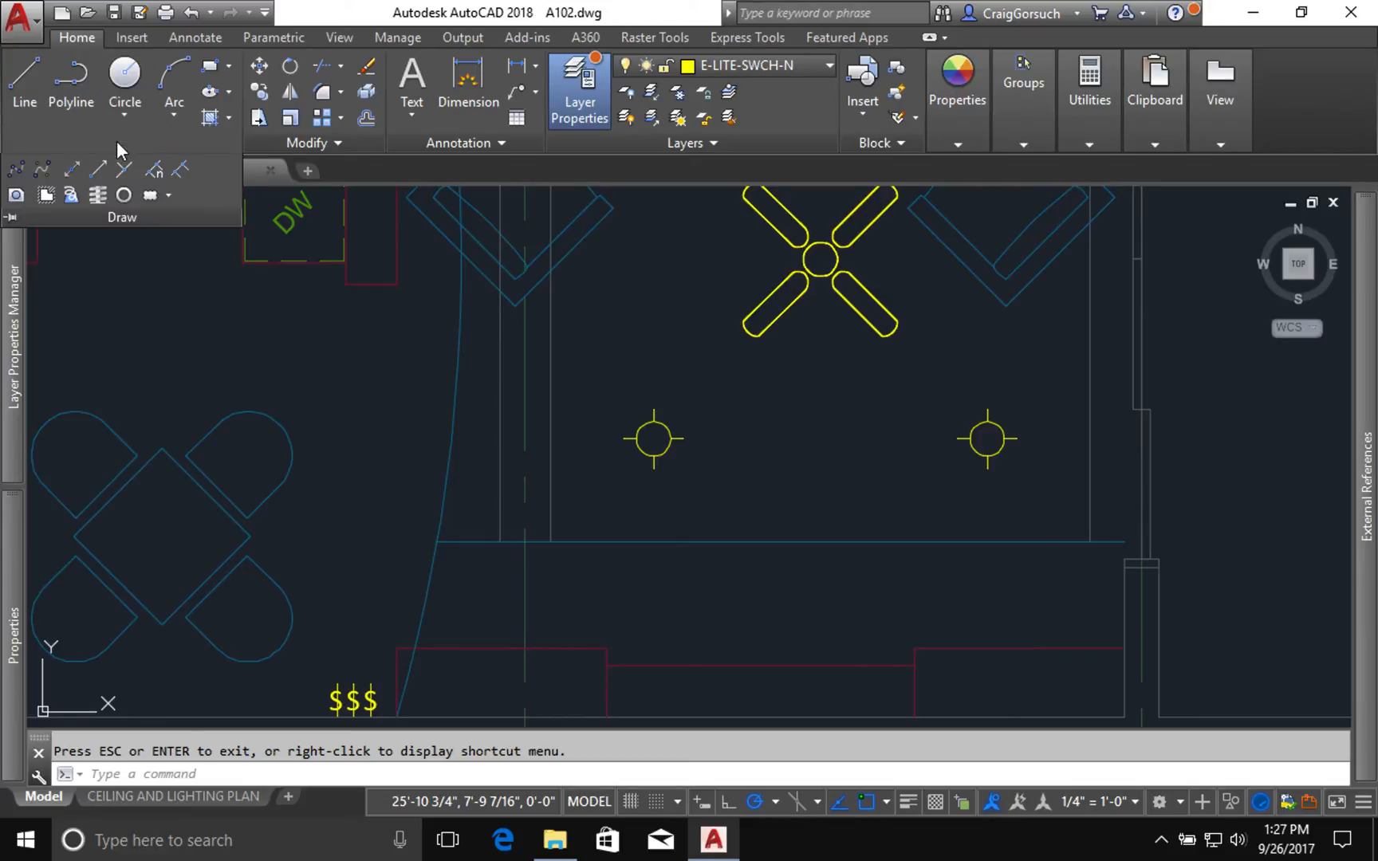
left_click(16, 168)
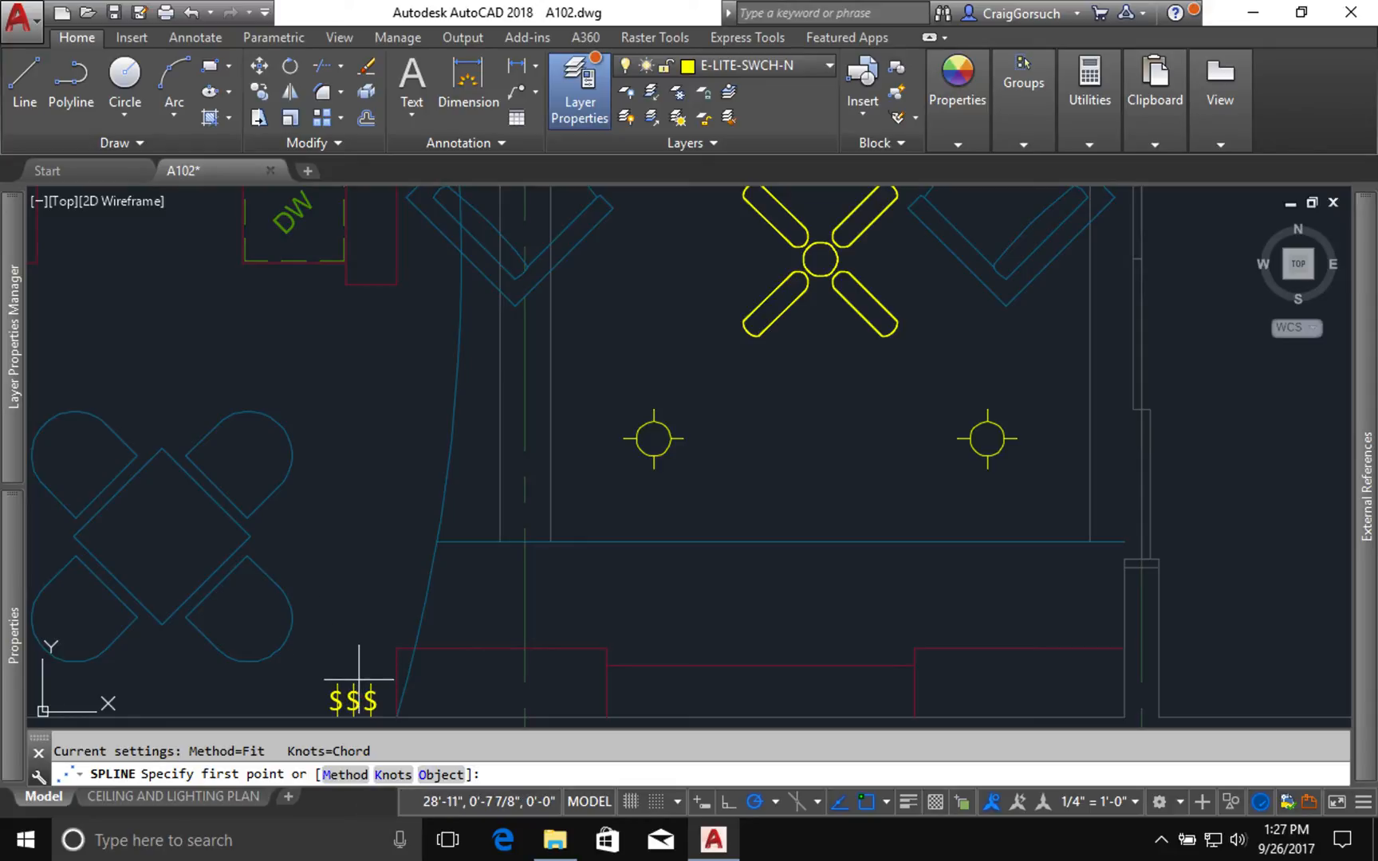
left_click(353, 676)
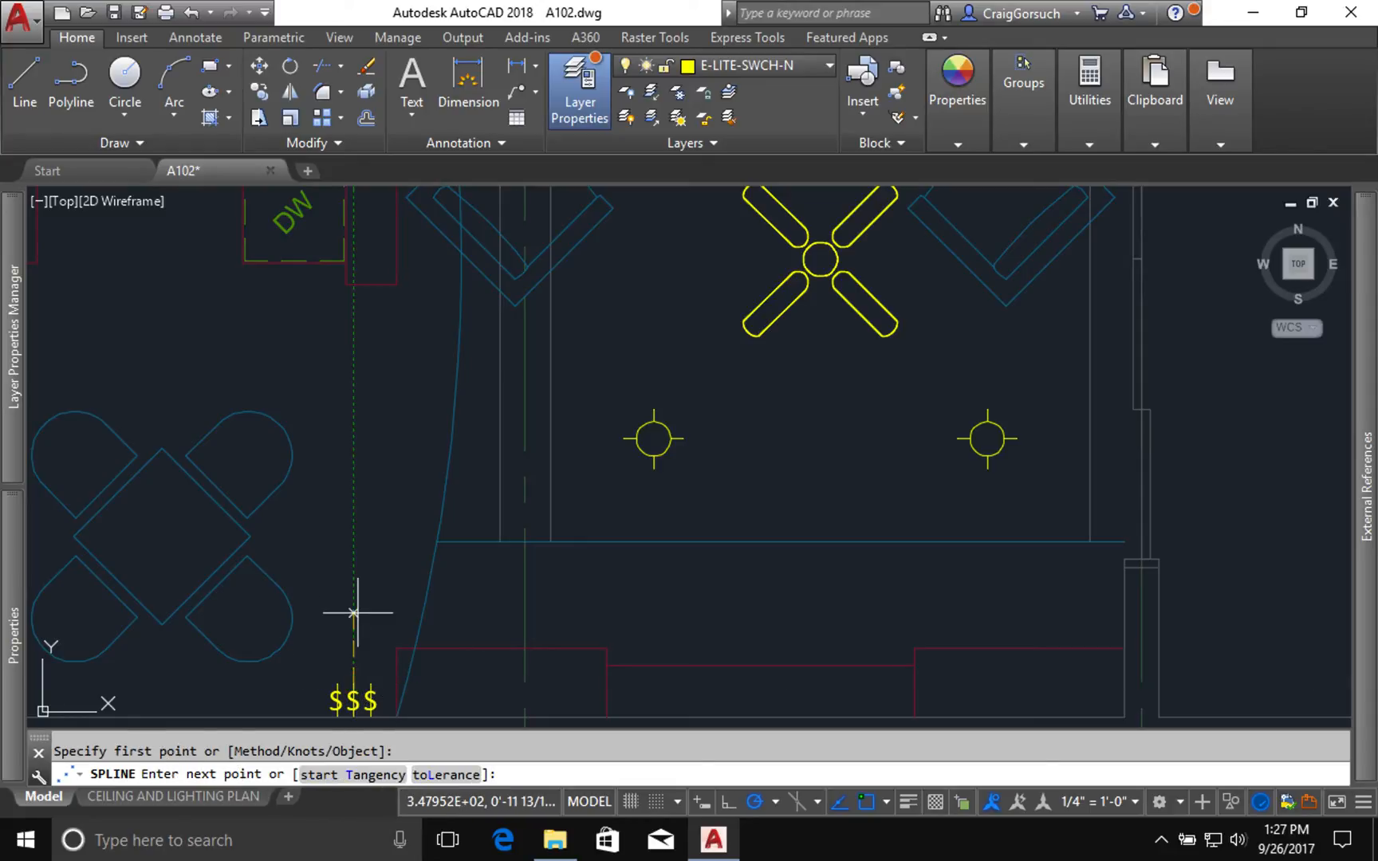
left_click(363, 604)
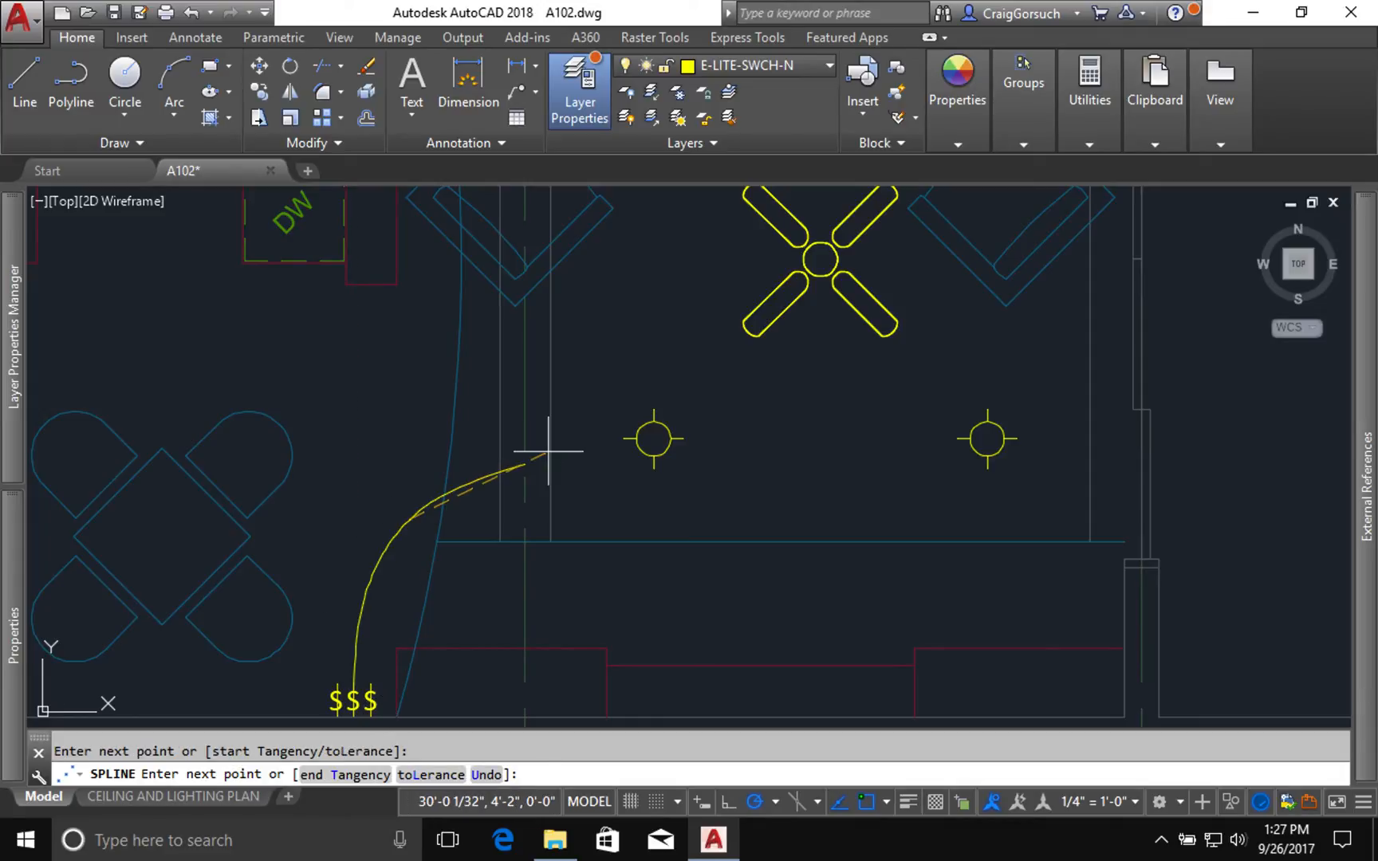
left_click(547, 453)
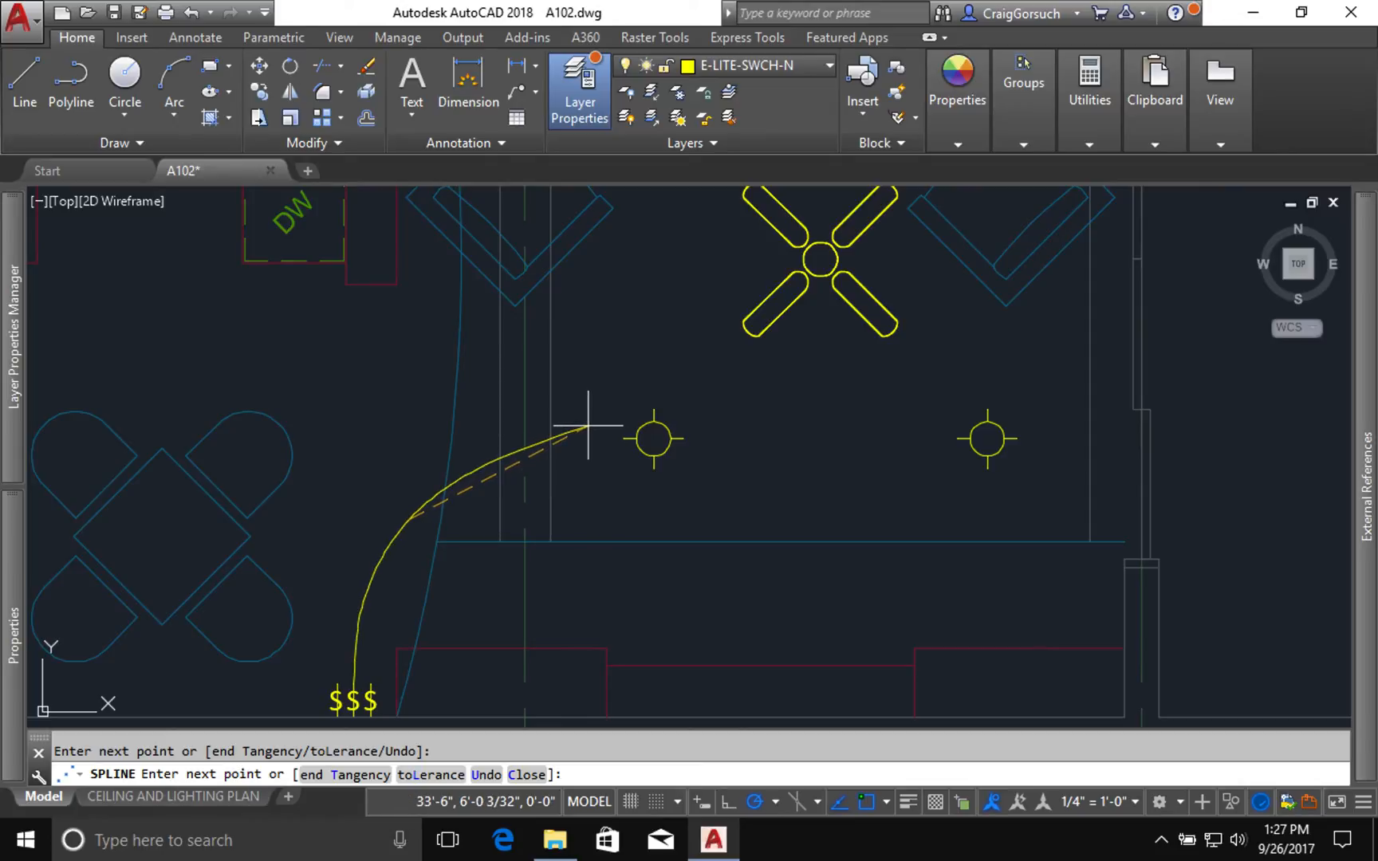
left_click(645, 436)
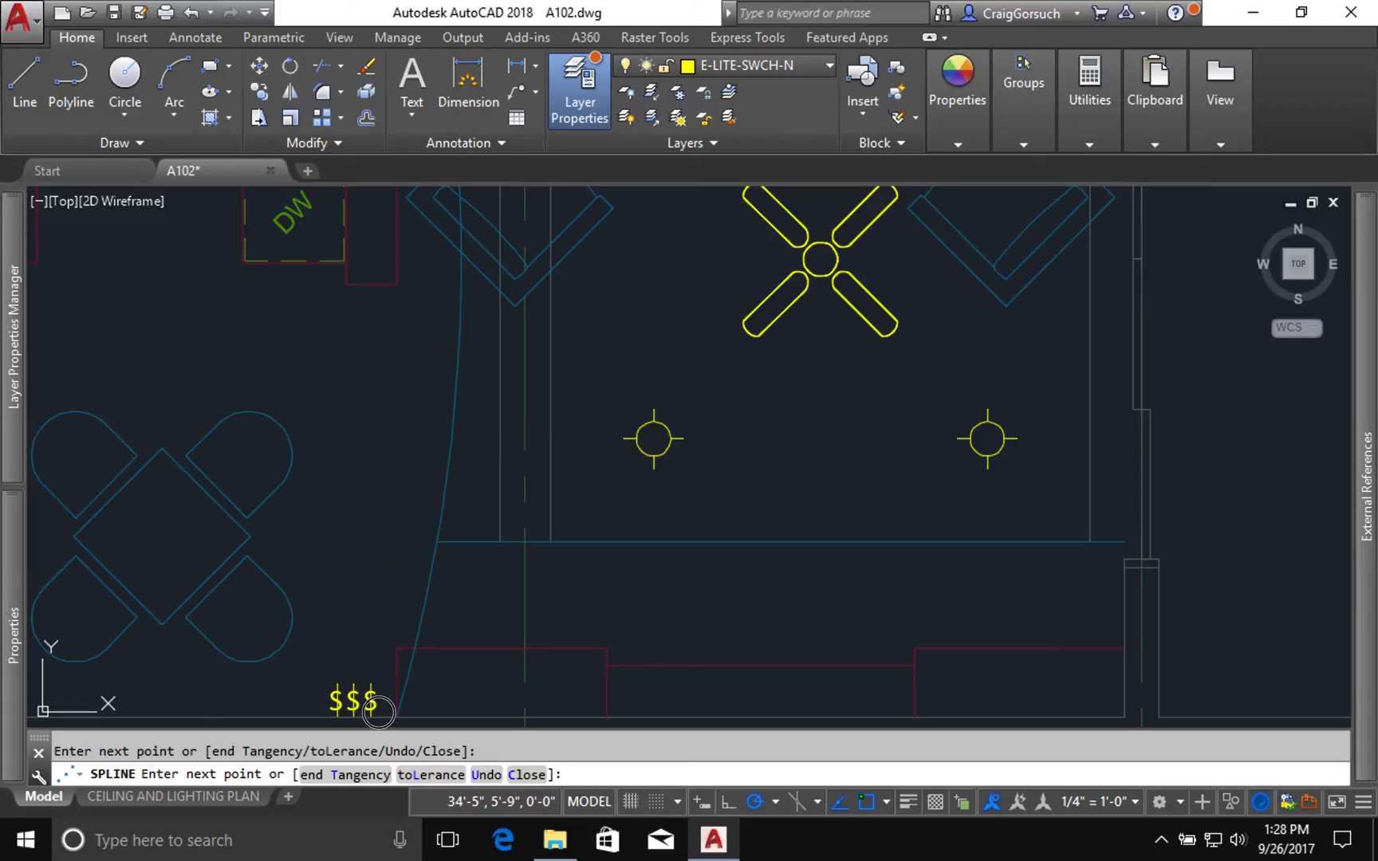
key("Return")
key("Return")
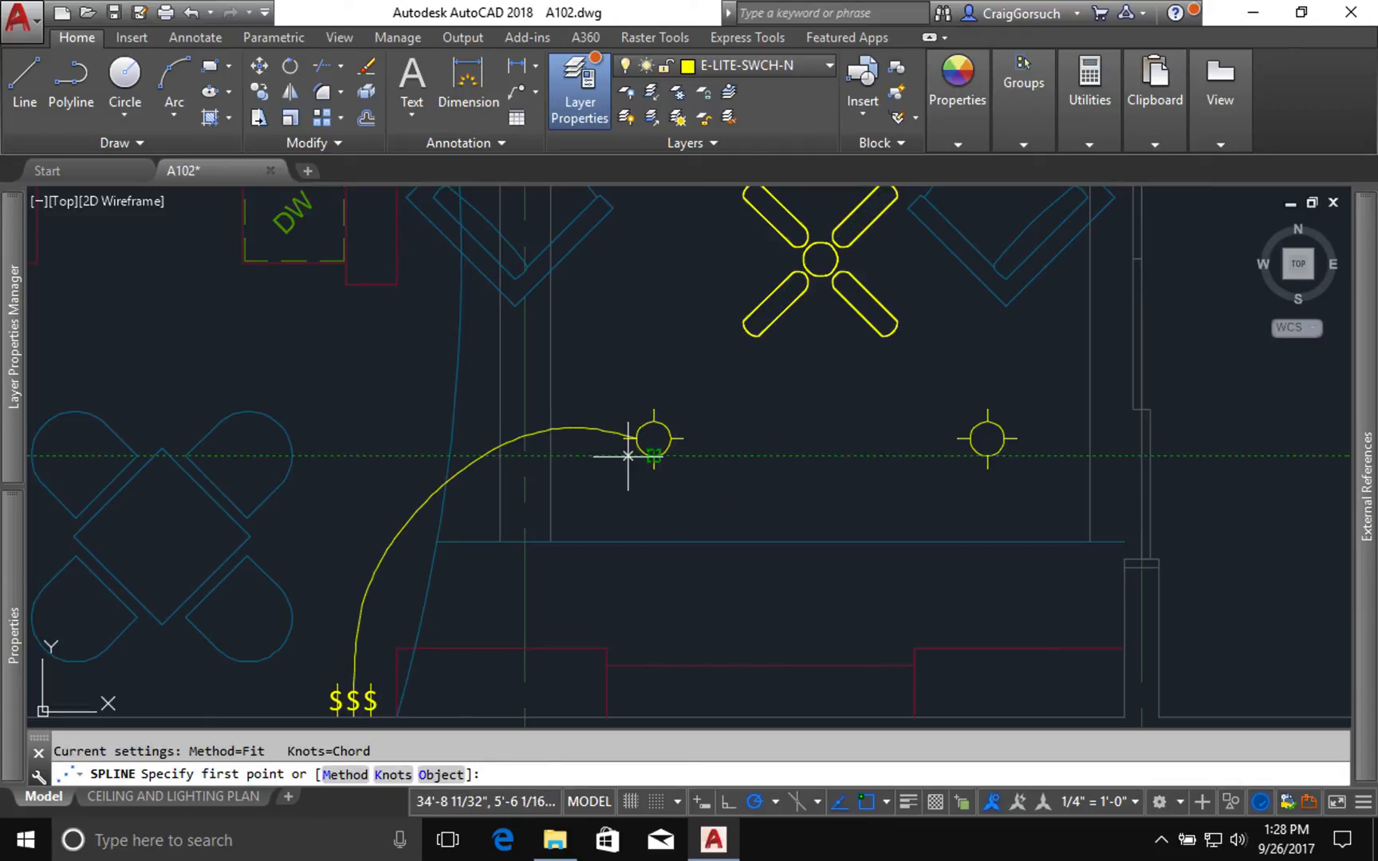
key("Return")
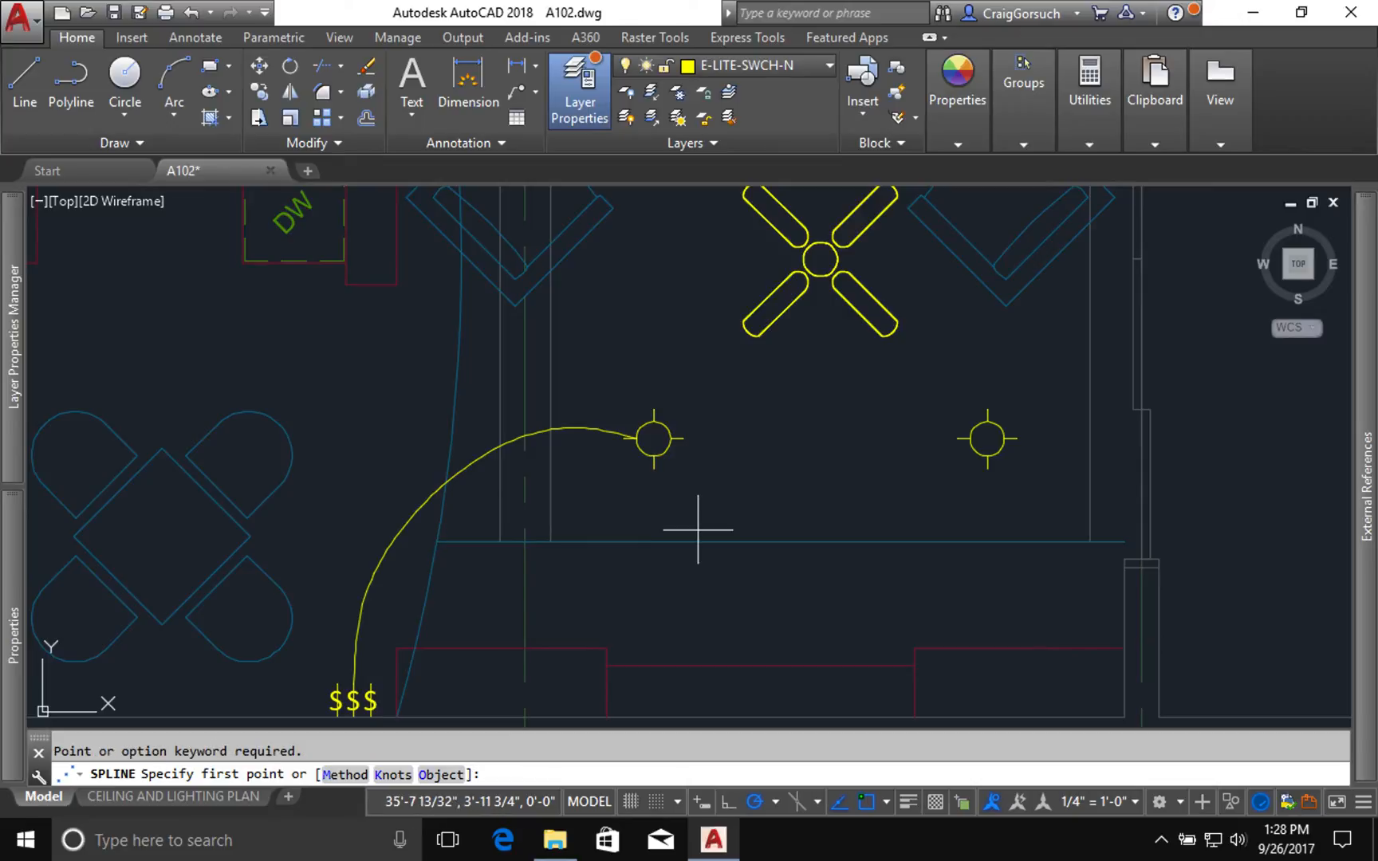
key("Escape")
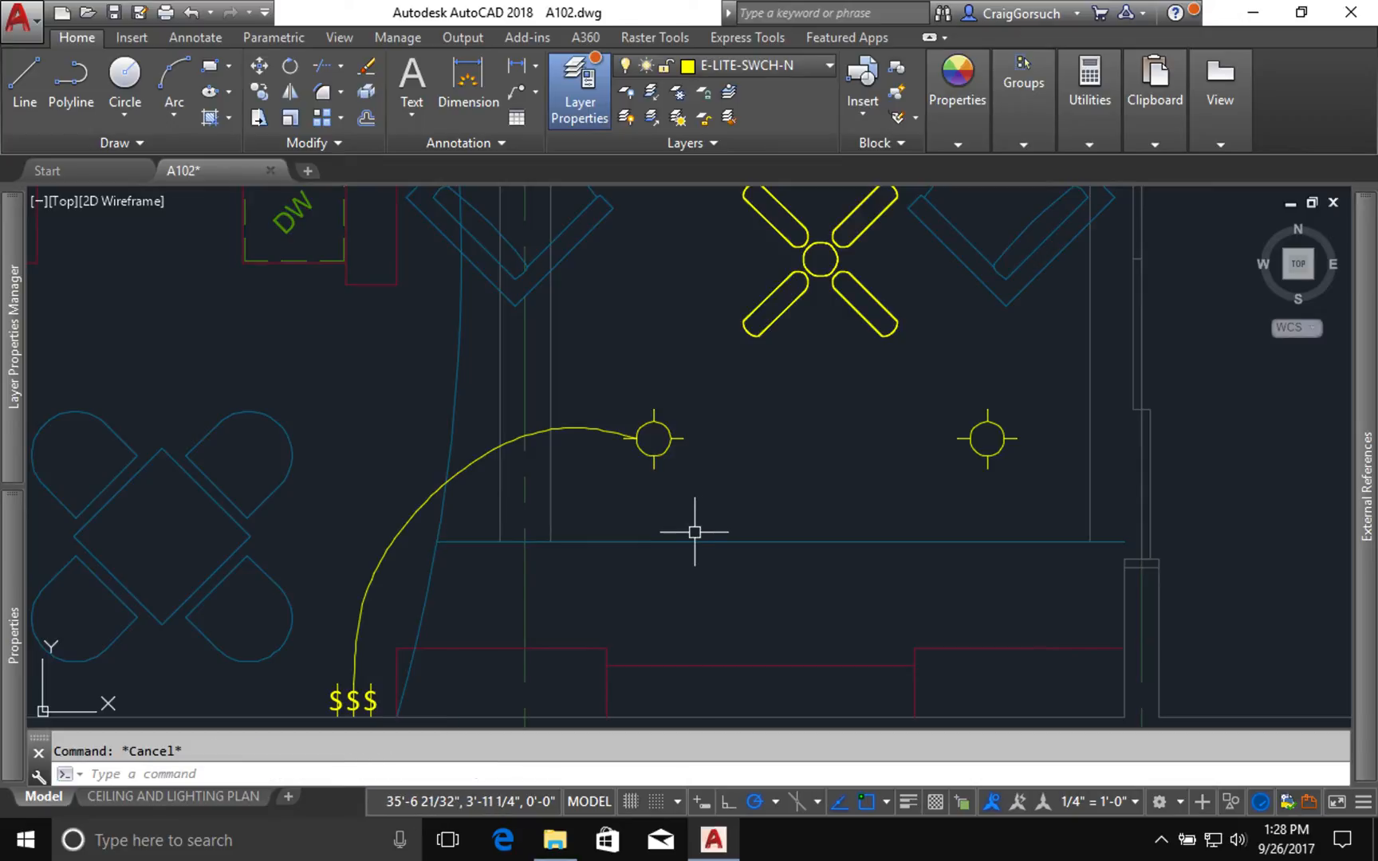
type("p")
key("Return")
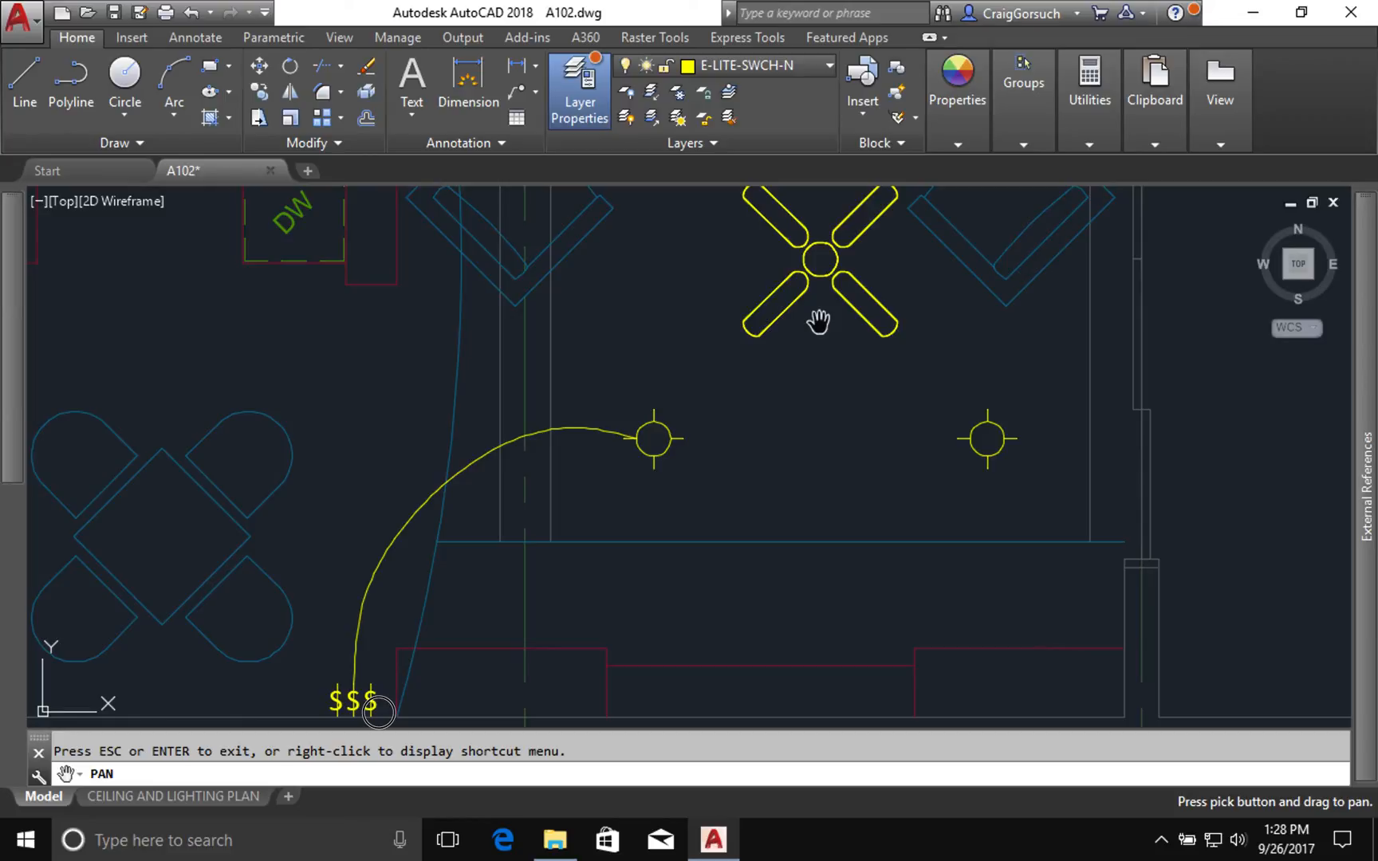
left_click_drag(819, 321, 754, 486)
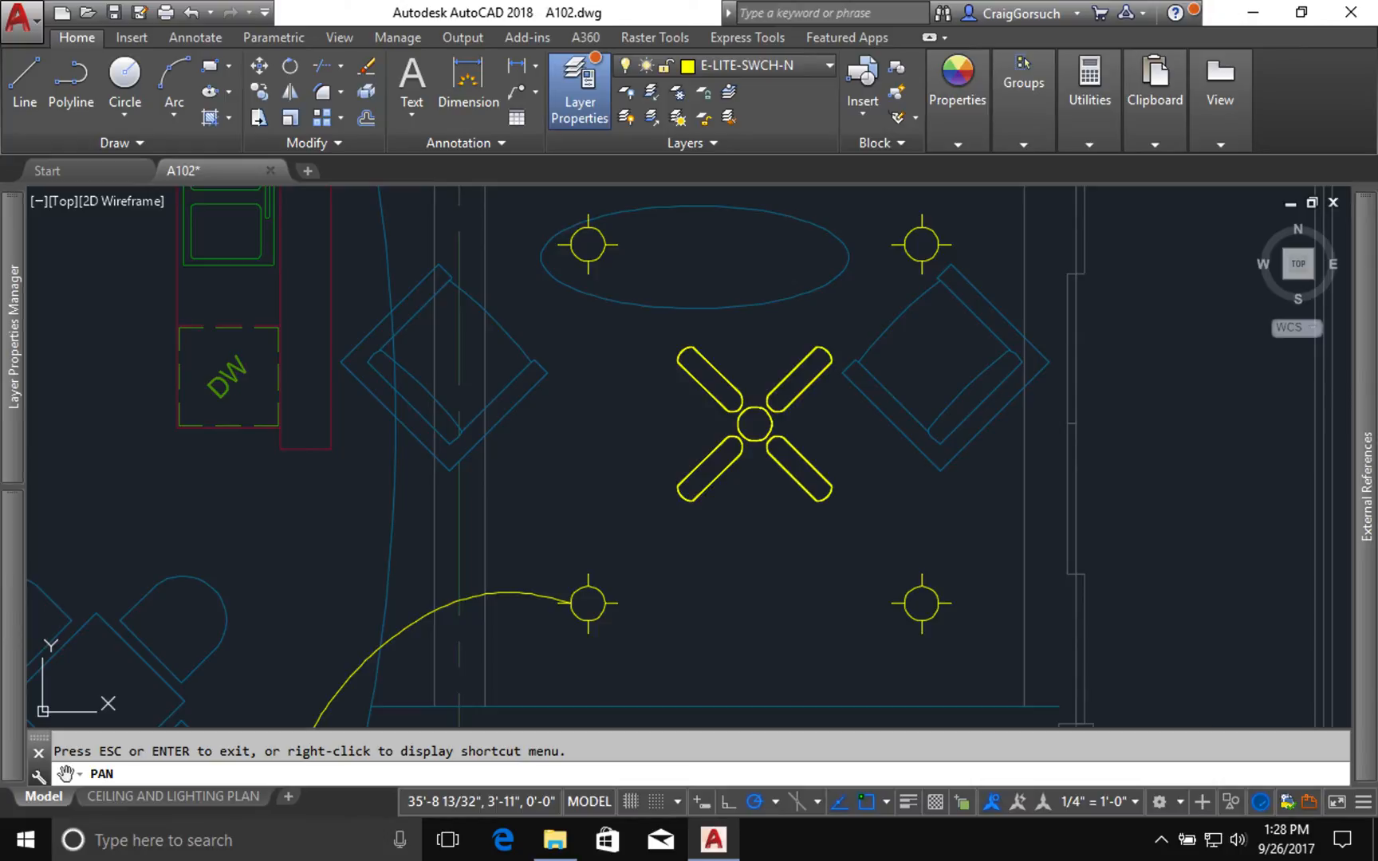
key("Escape")
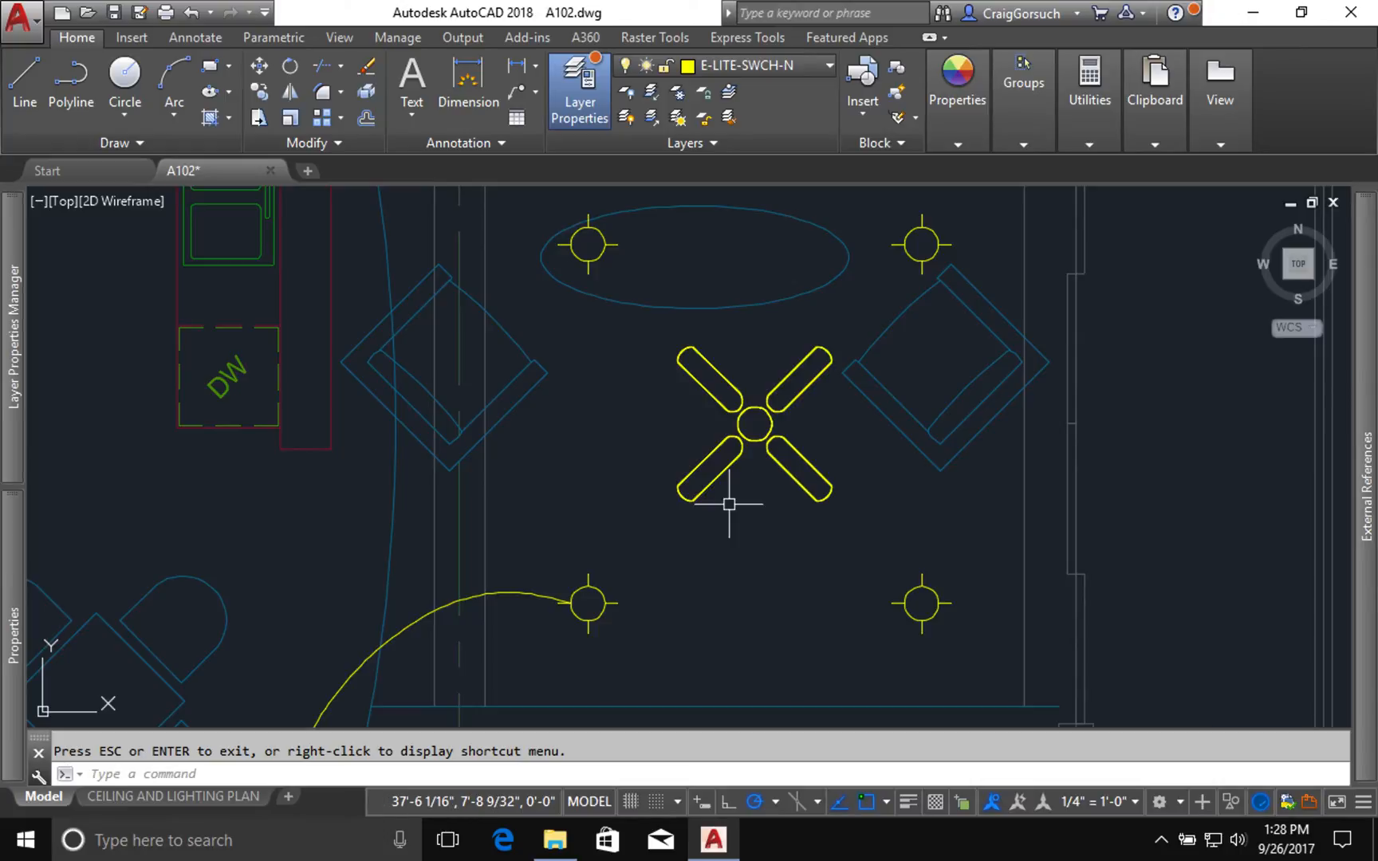
key("Return")
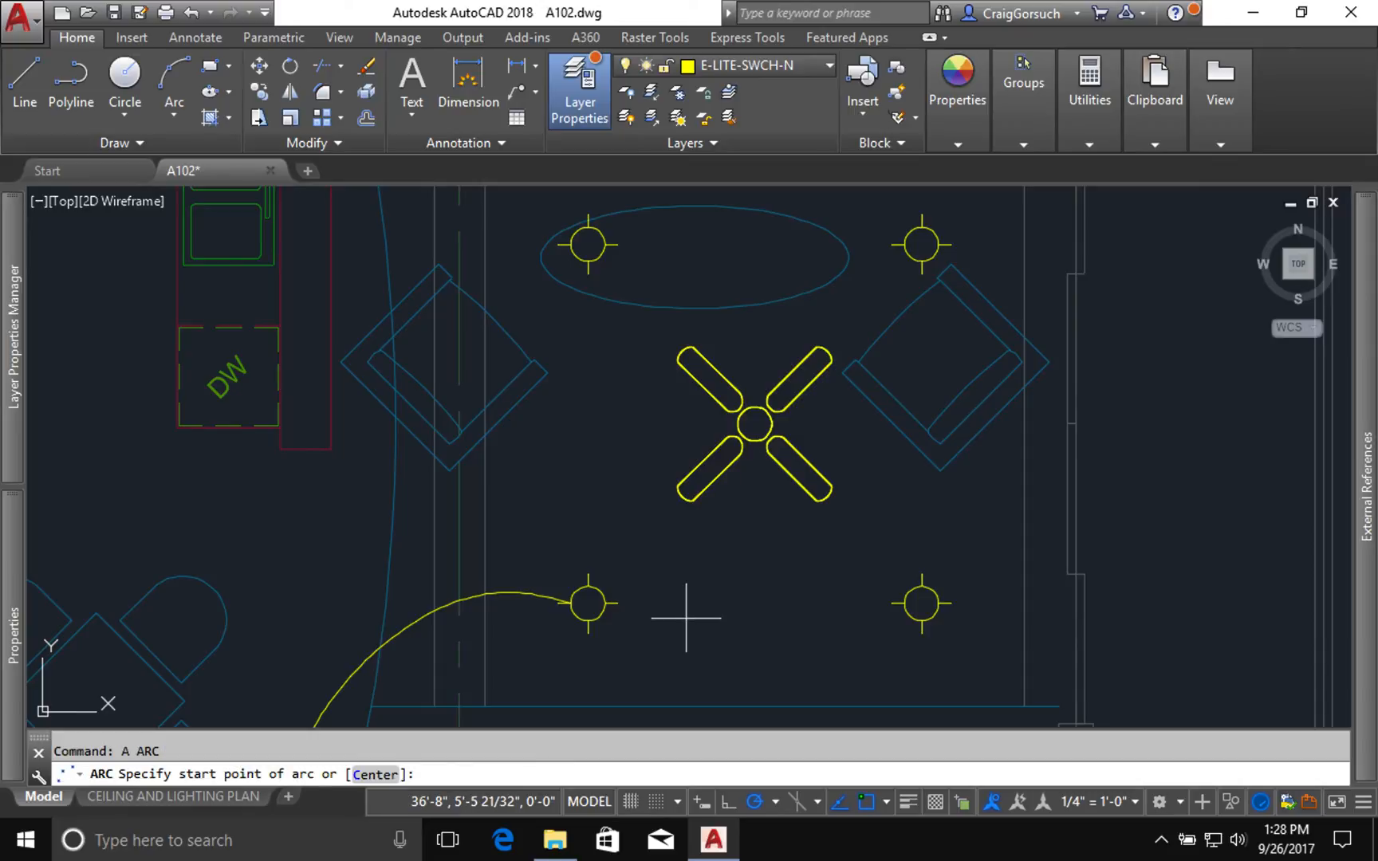
left_click(614, 610)
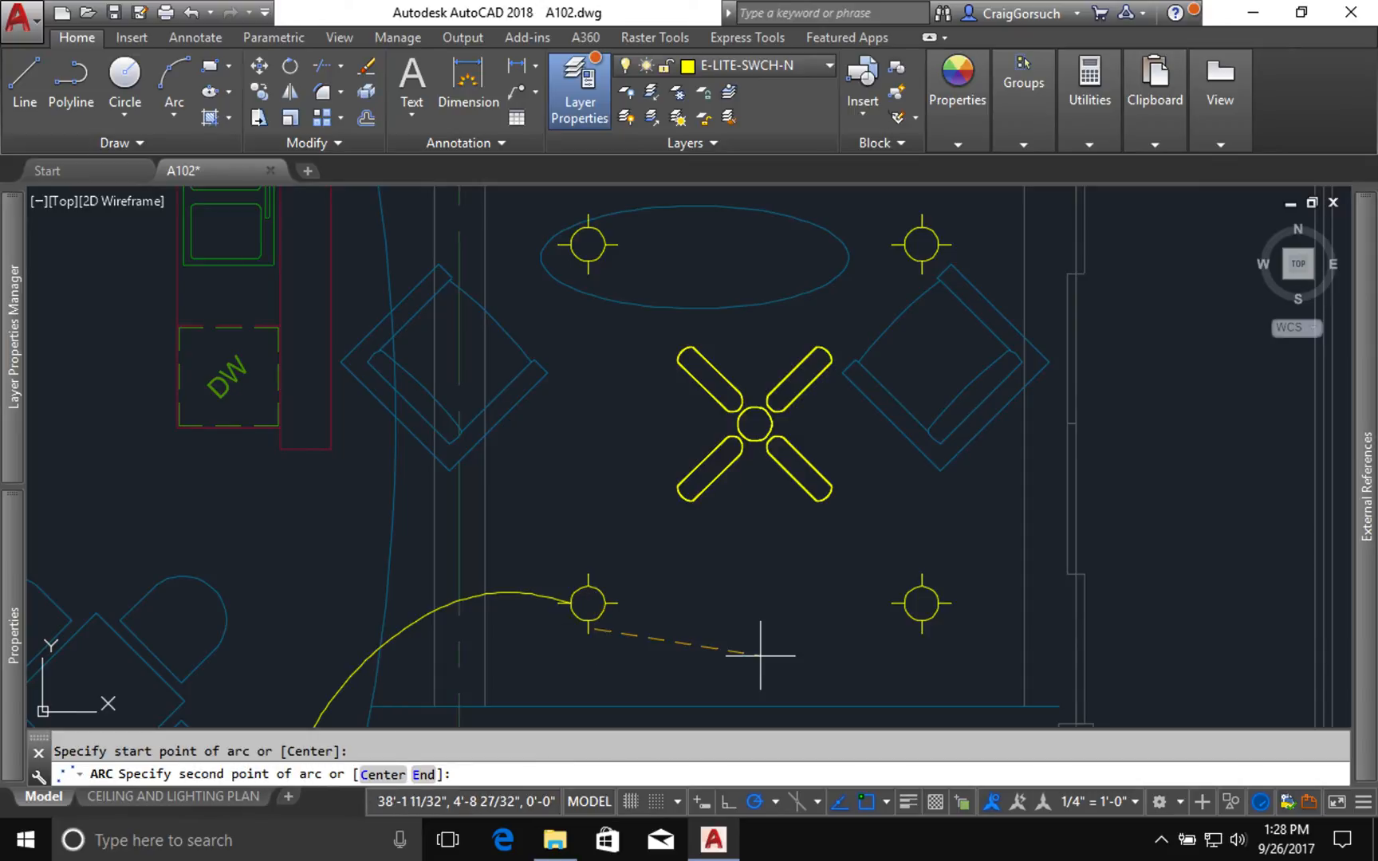
key("Escape")
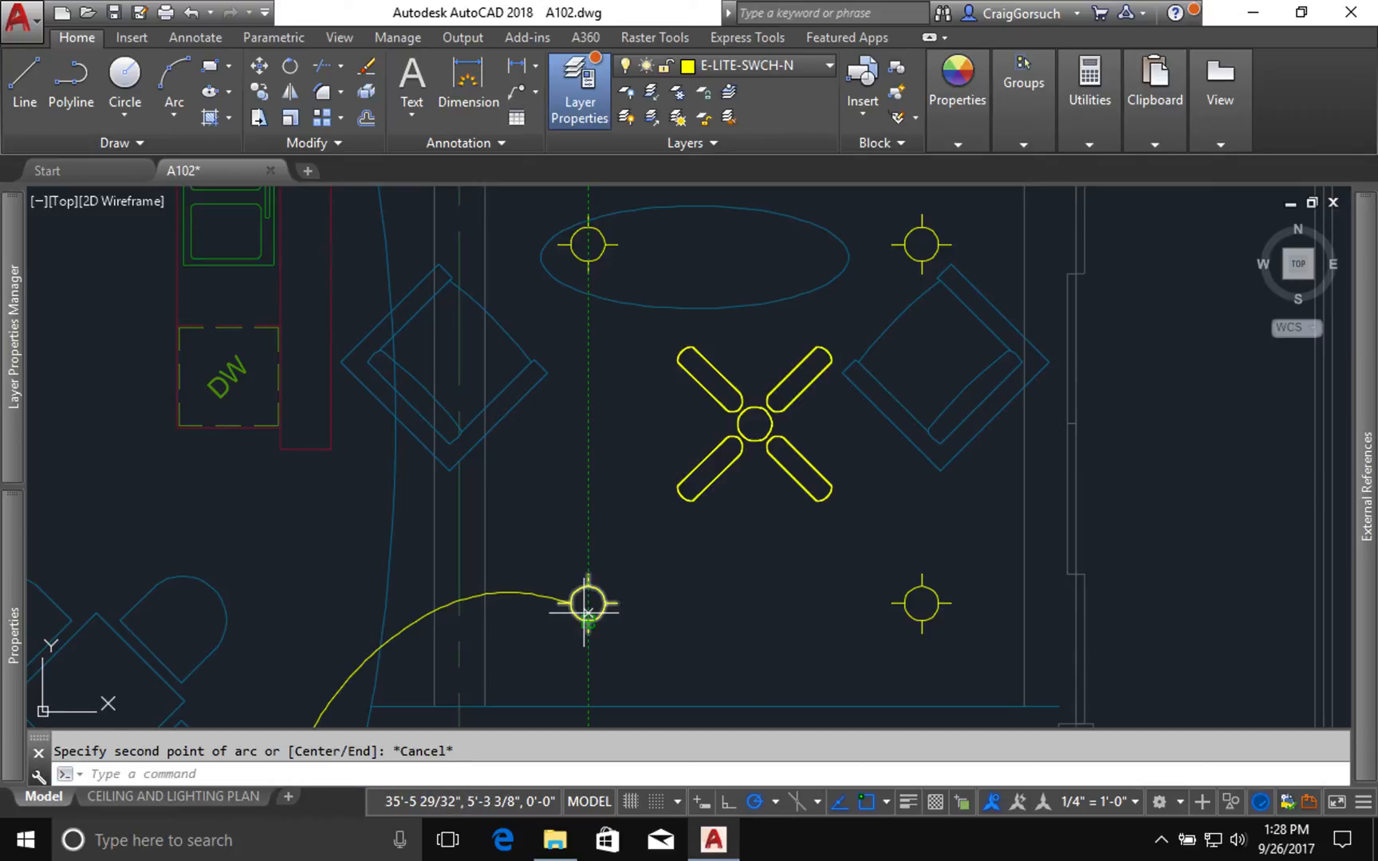
Draw a three-point arc bowing downward from the center of the lower-left light to the center of the lower-right light below the fan.
key("Return")
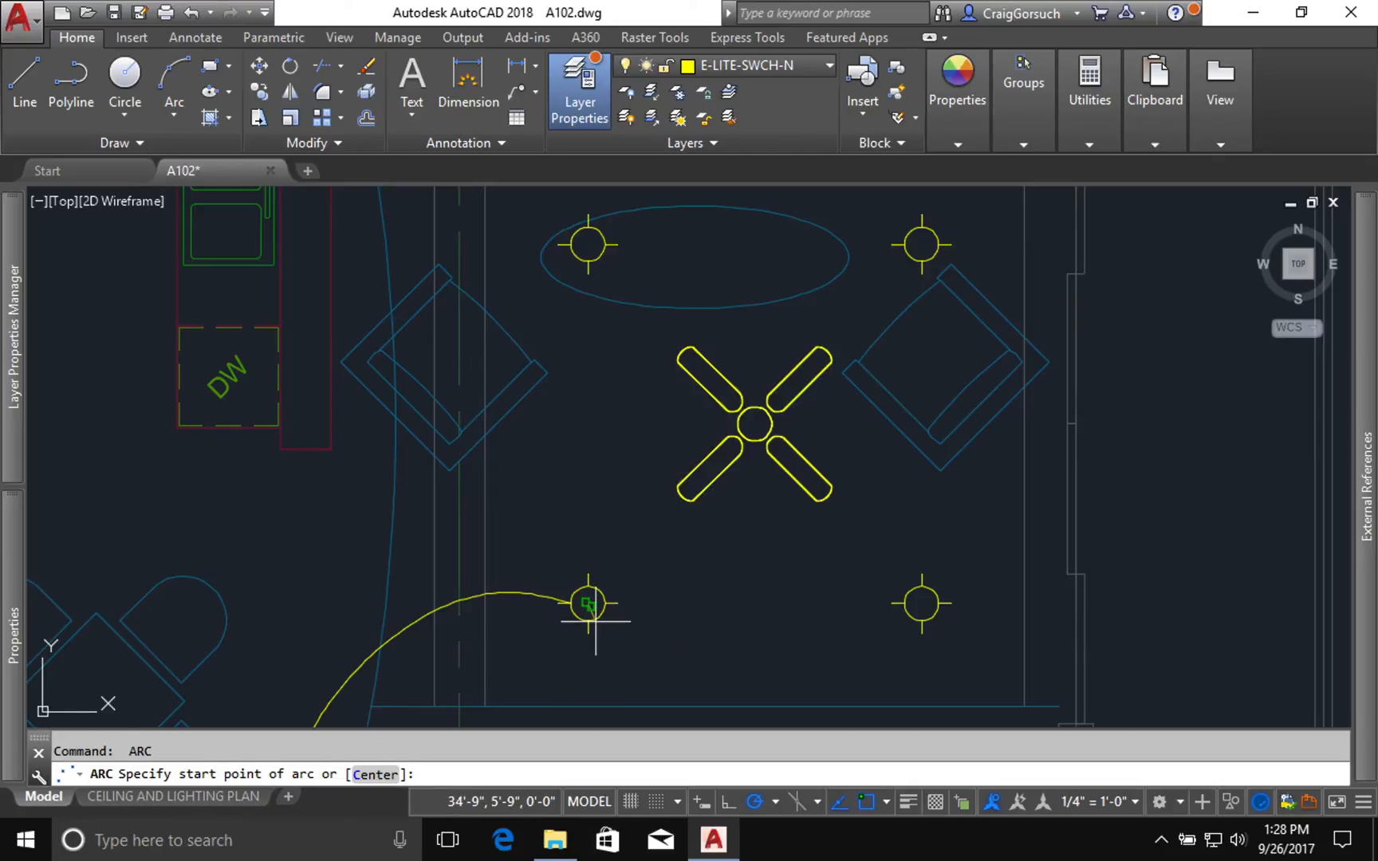
left_click(589, 607)
left_click(753, 650)
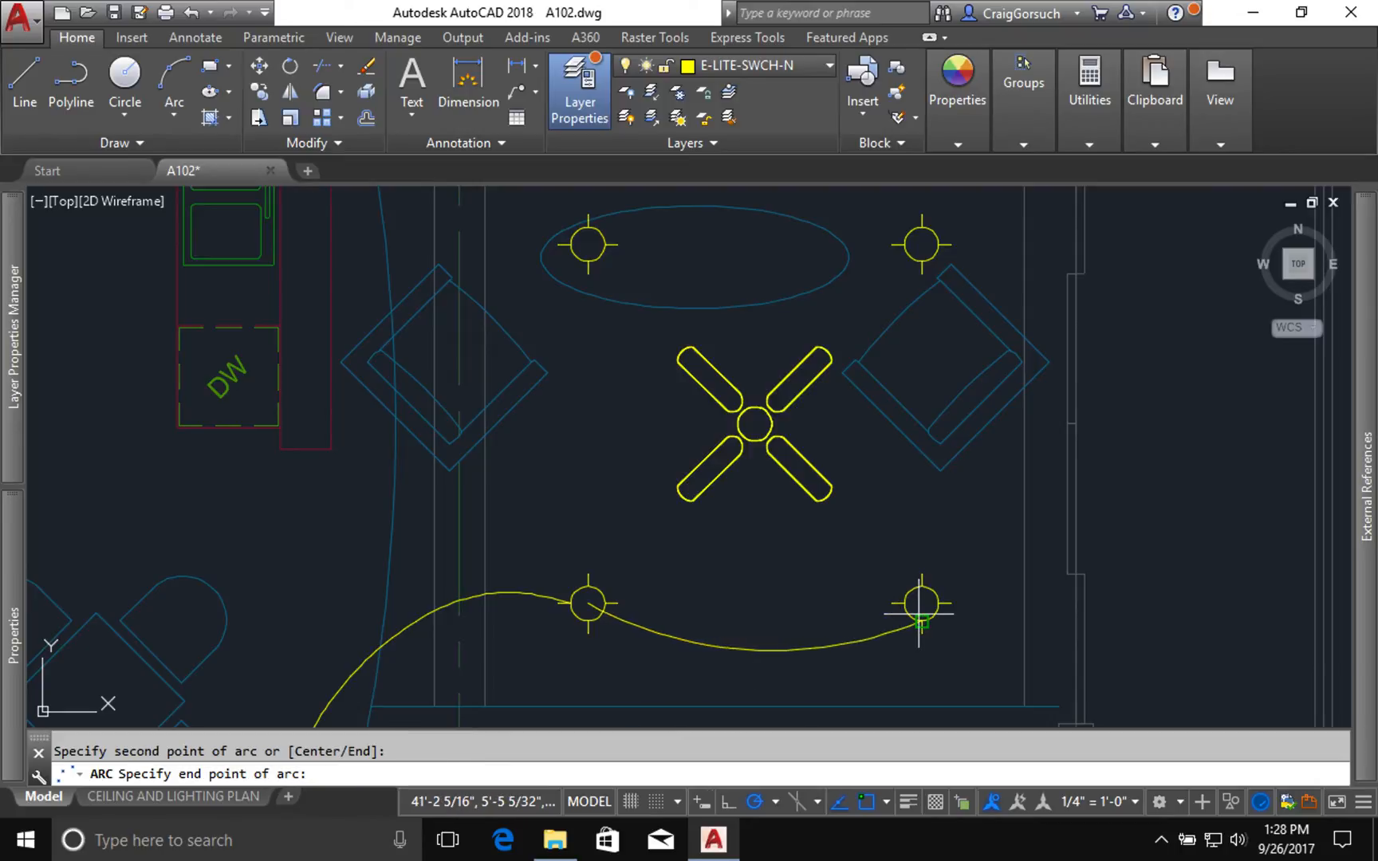
left_click(921, 605)
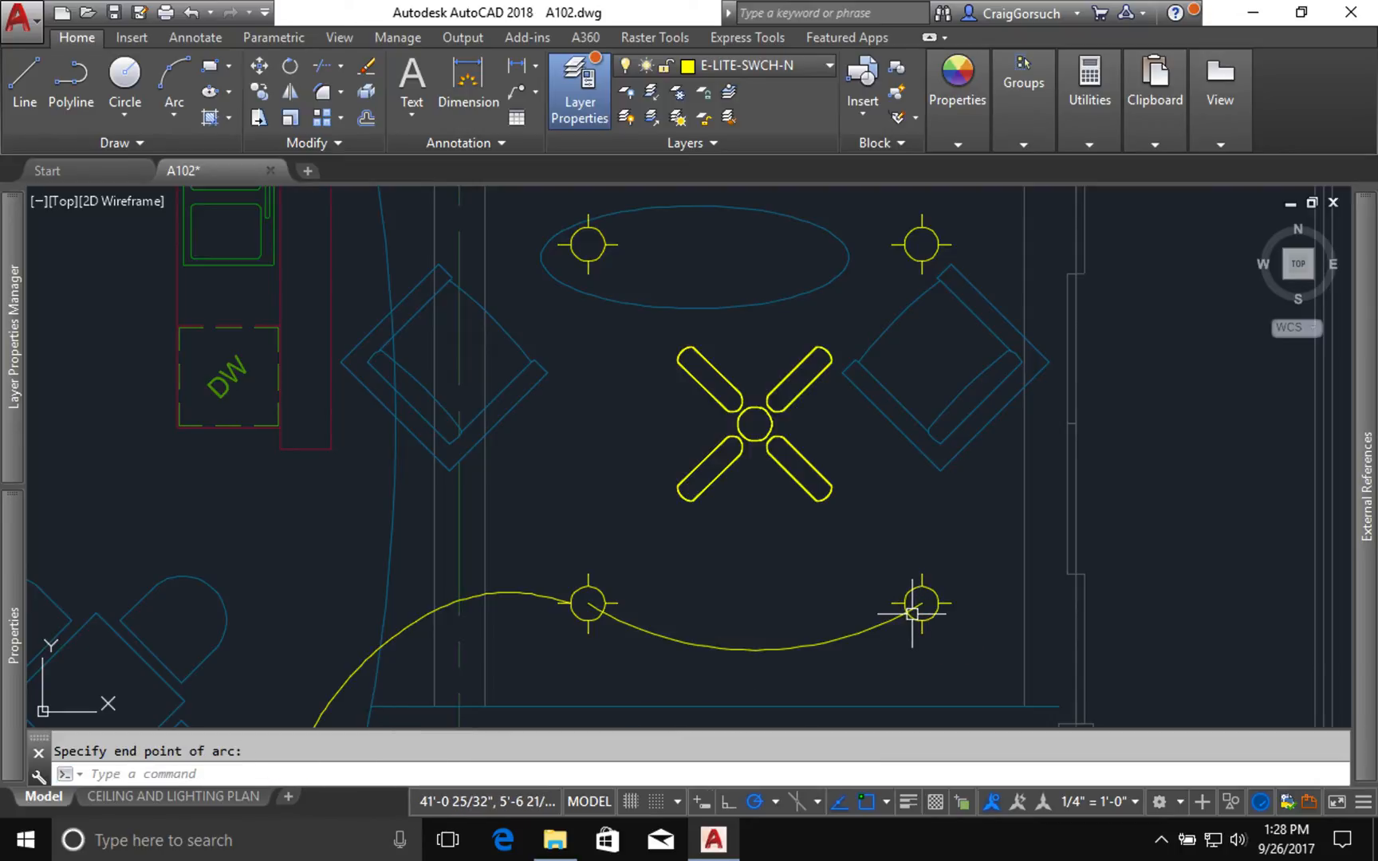
Continue the wiring around the fan with two tangent arcs, from the lower-right light to the upper-right light and on to the upper-left light.
key("Return")
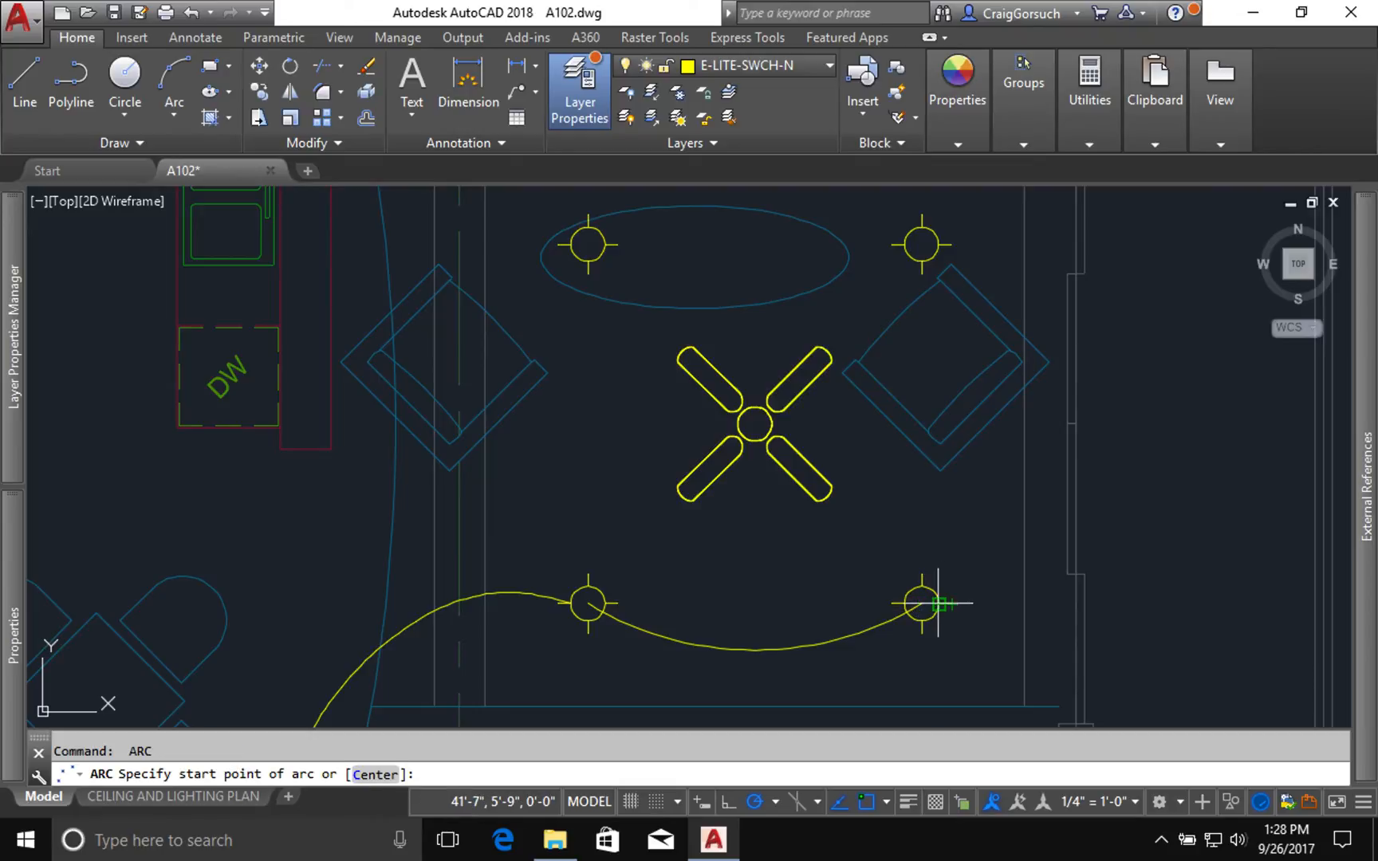
key("Return")
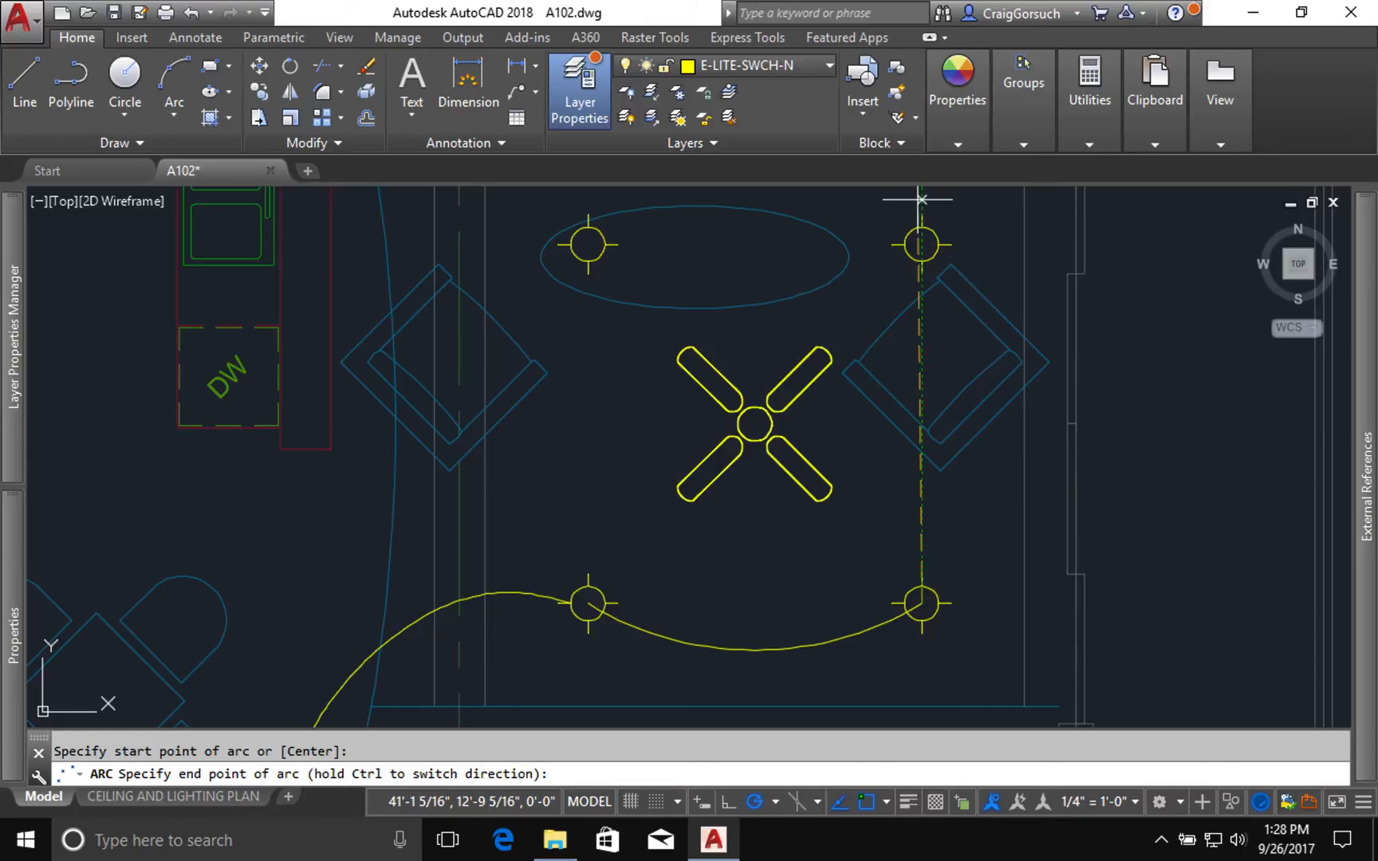
left_click(922, 246)
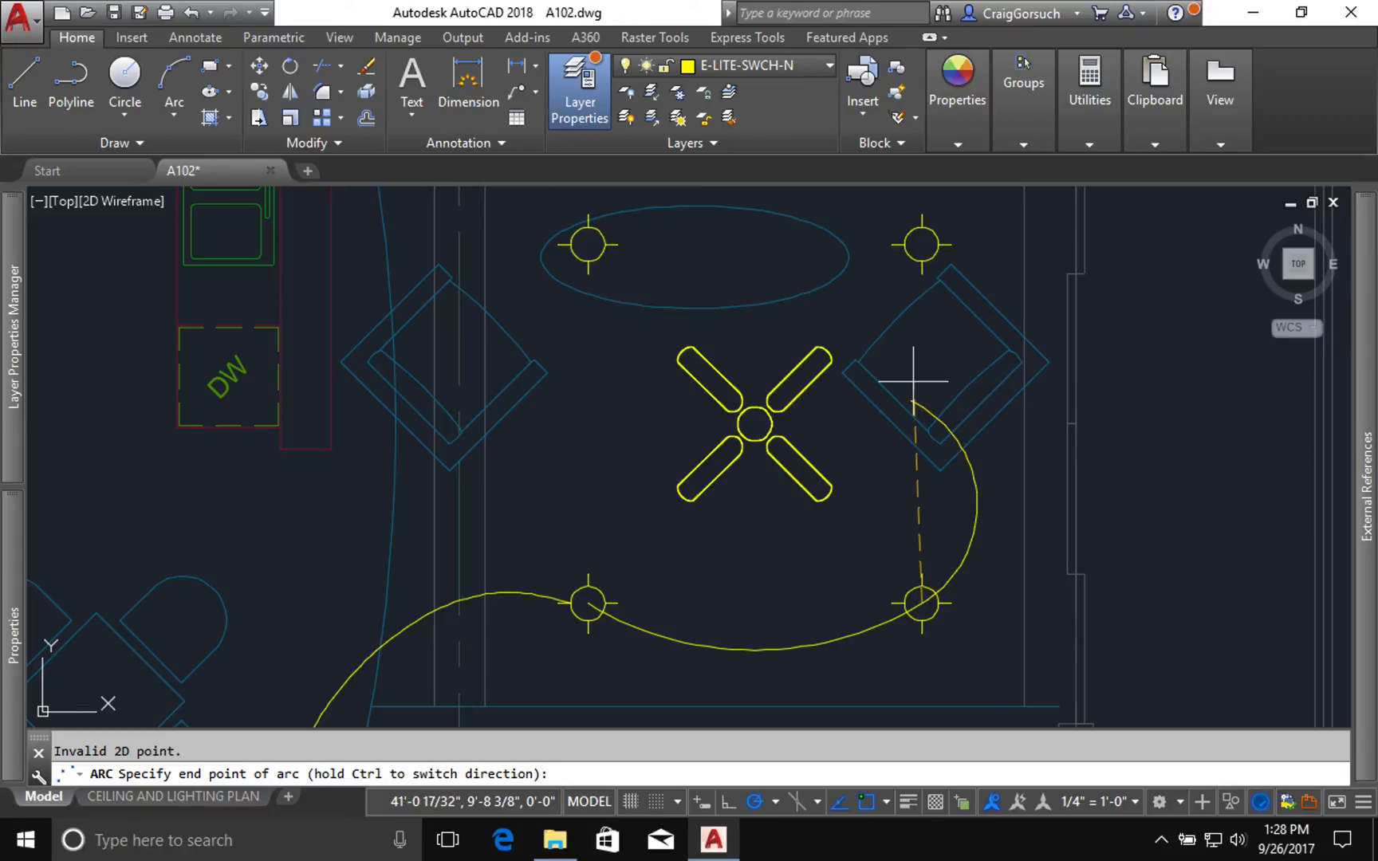
left_click(908, 257)
key("Return")
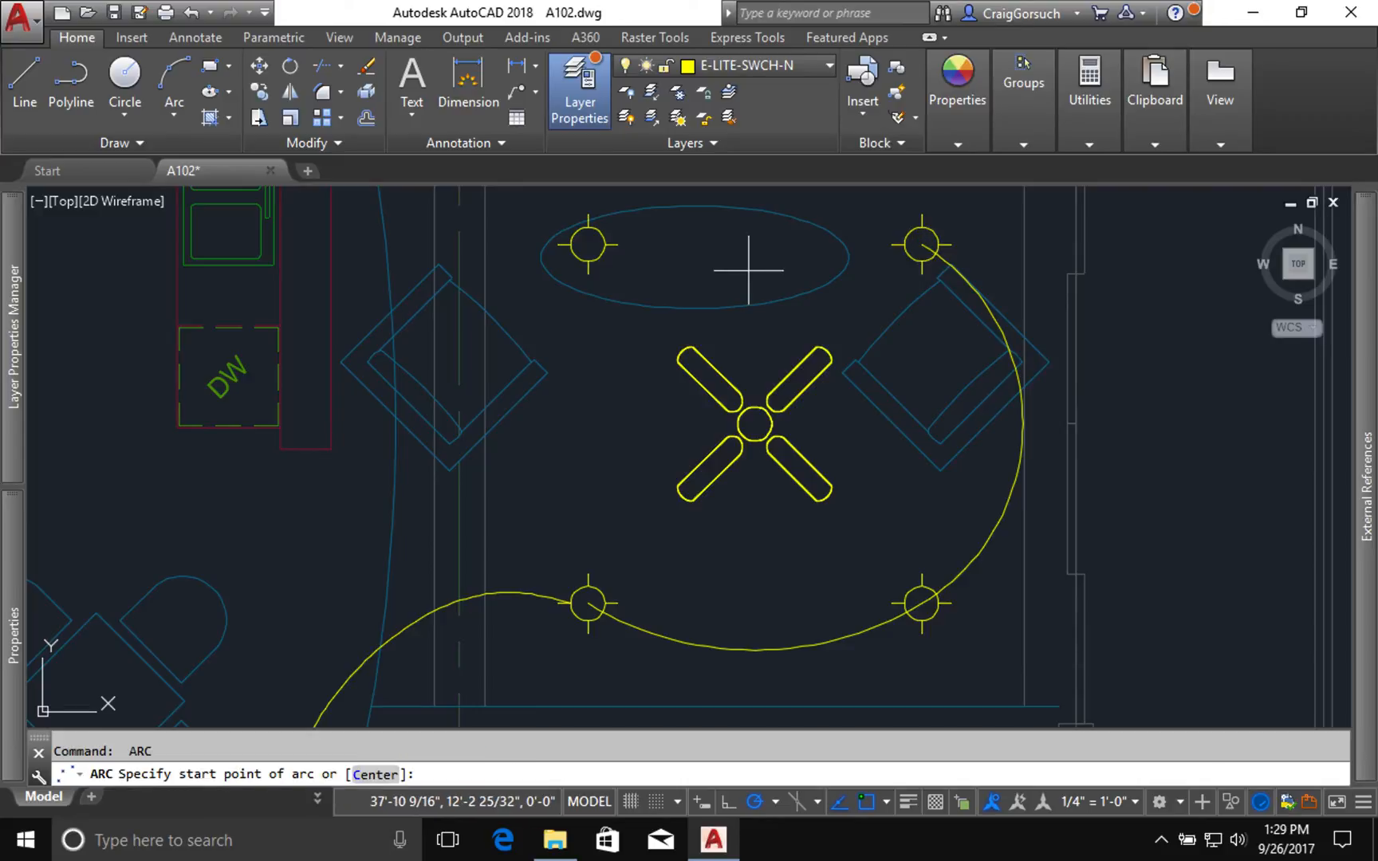
key("Return")
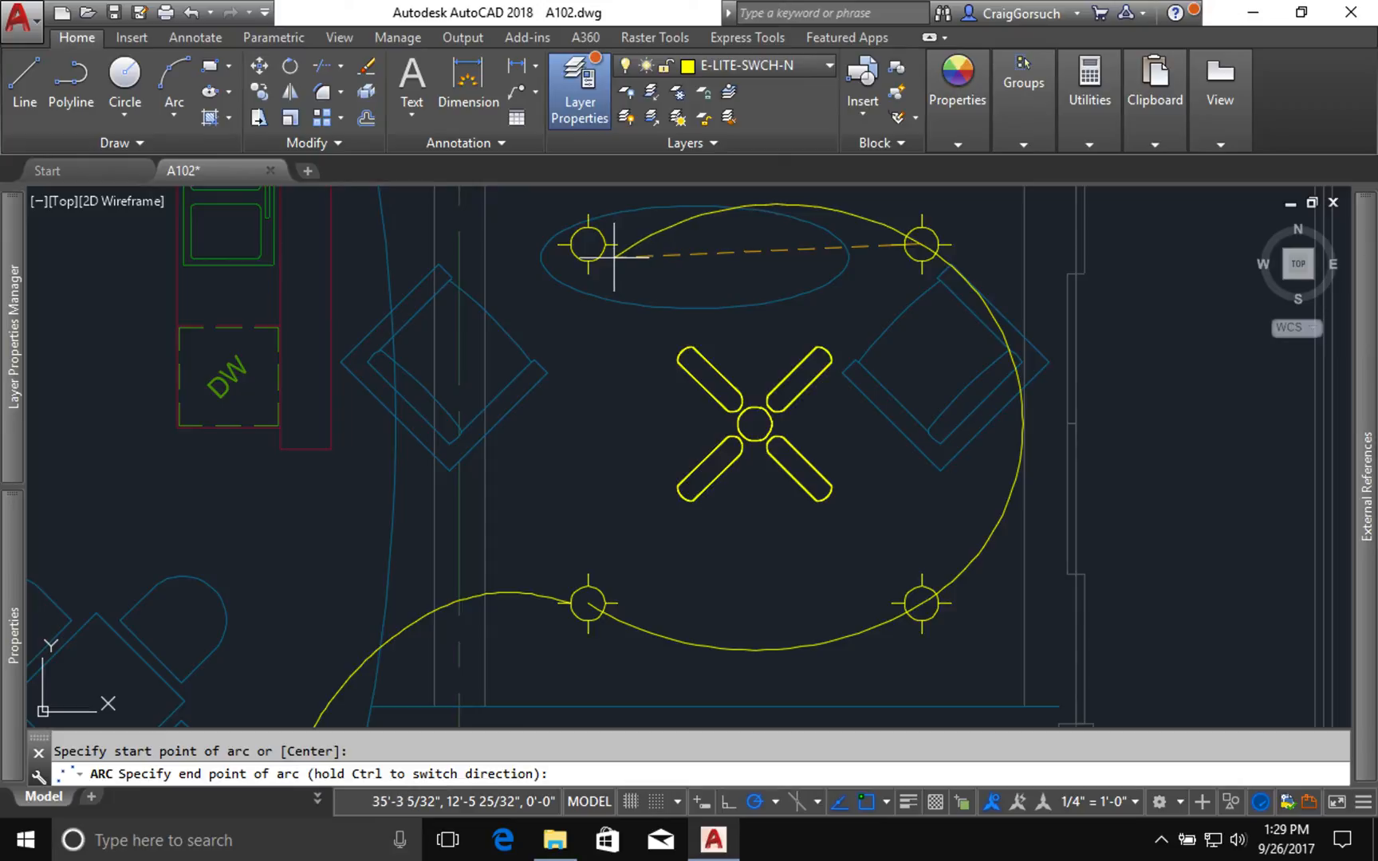
left_click(598, 252)
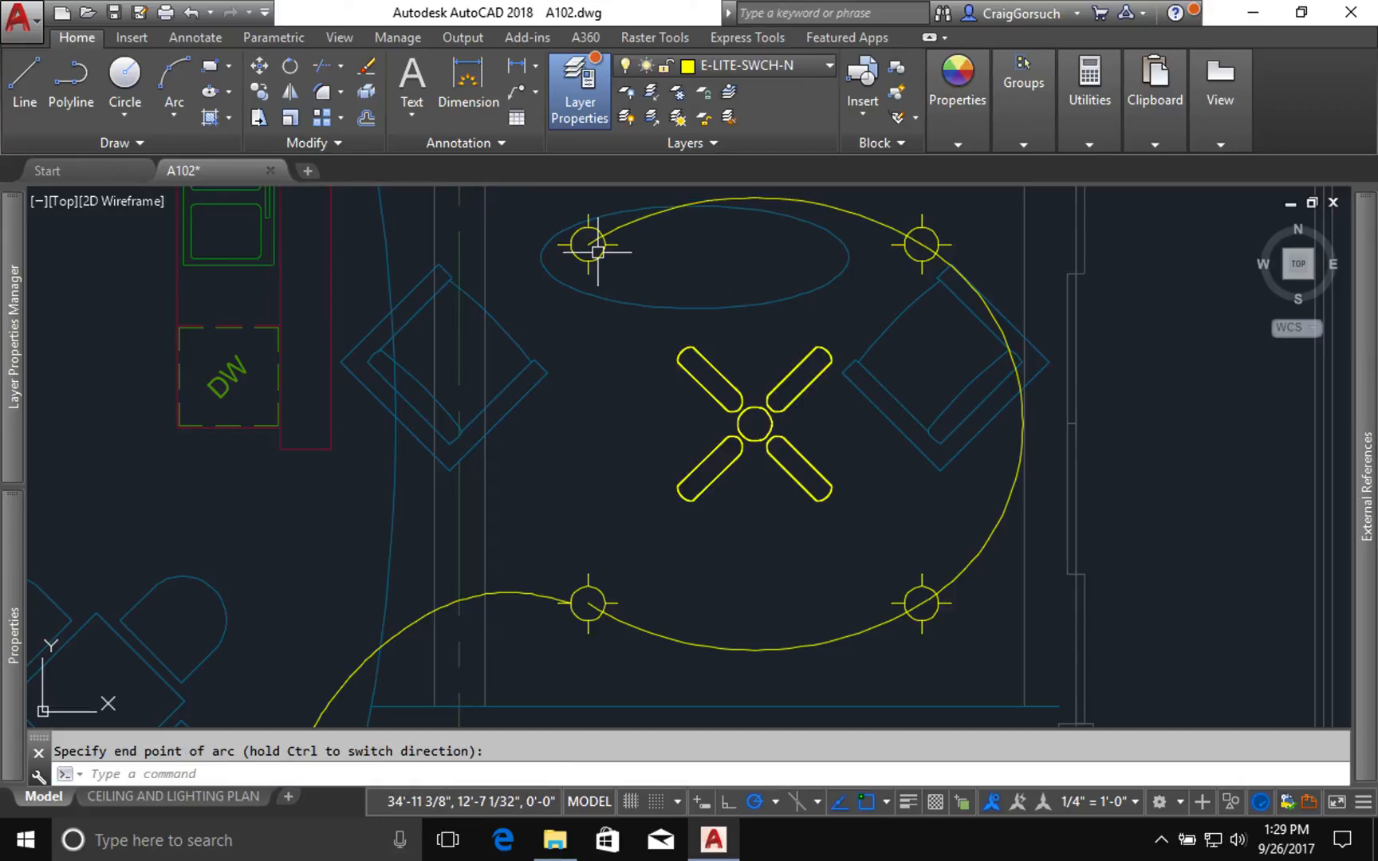
Flatten the arc between the lower-right and upper-right lights by stretching its midpoint horizontally inward toward the fan.
key("Return")
key("Escape")
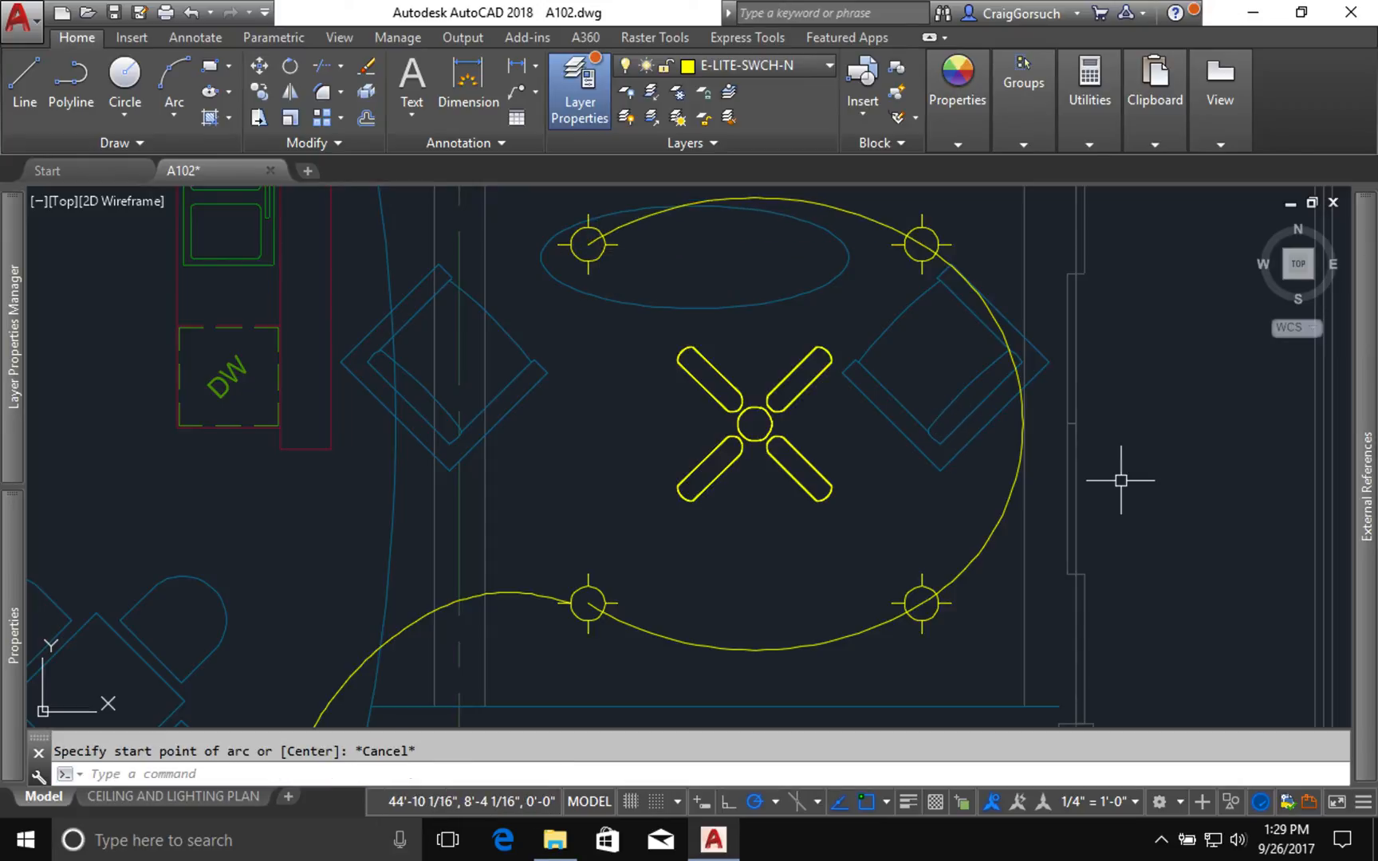
left_click(980, 548)
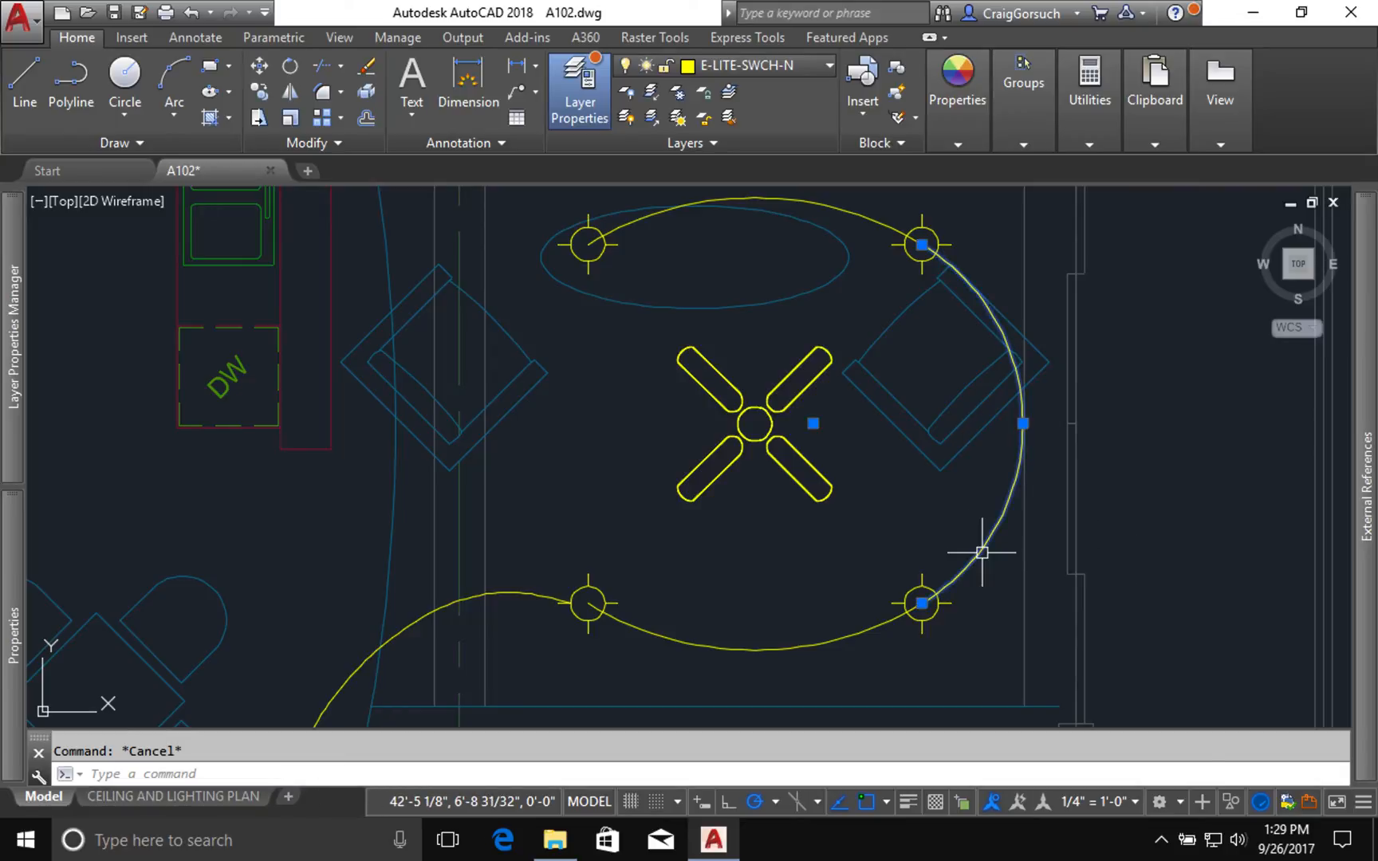
left_click(1018, 428)
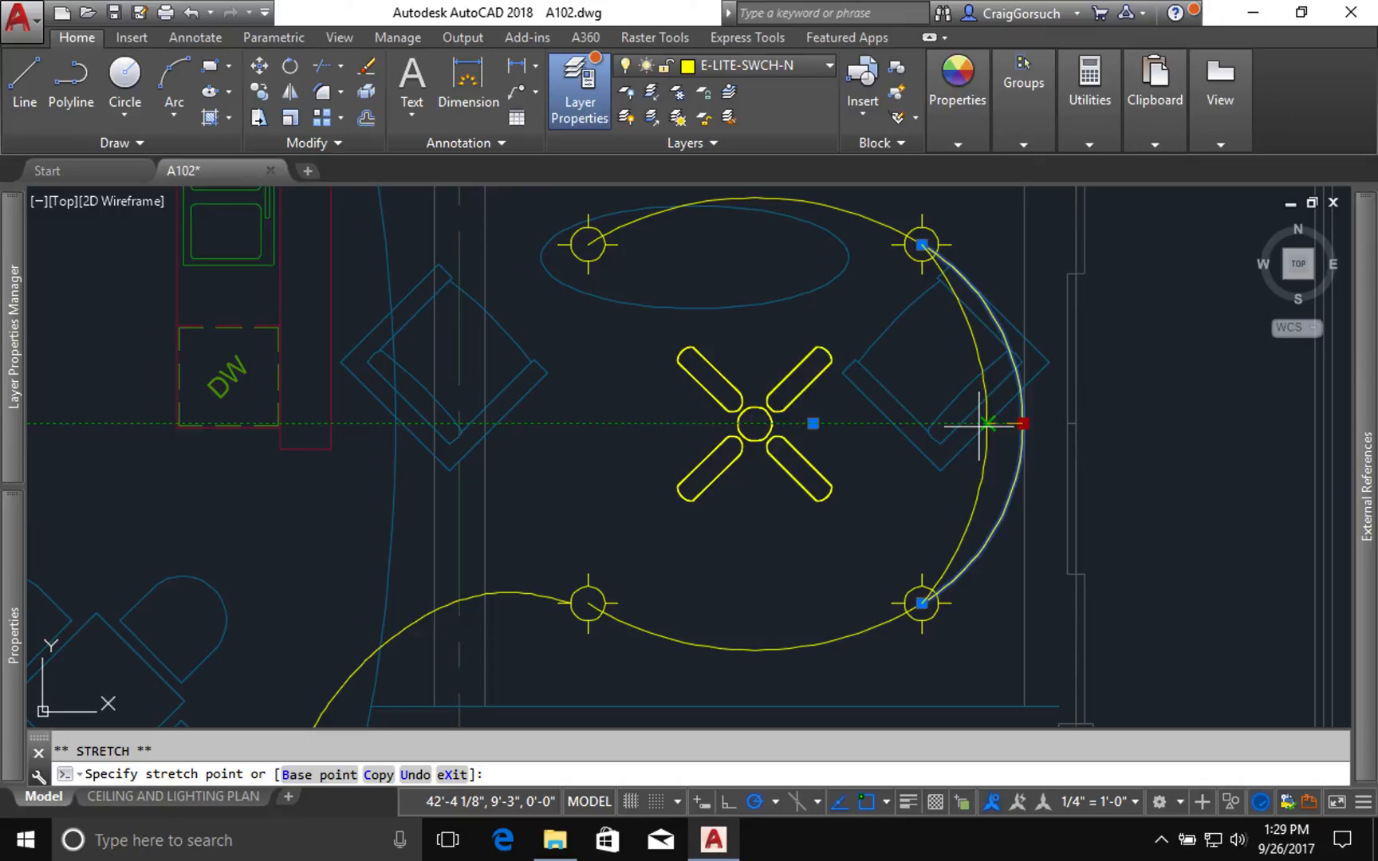
left_click(986, 423)
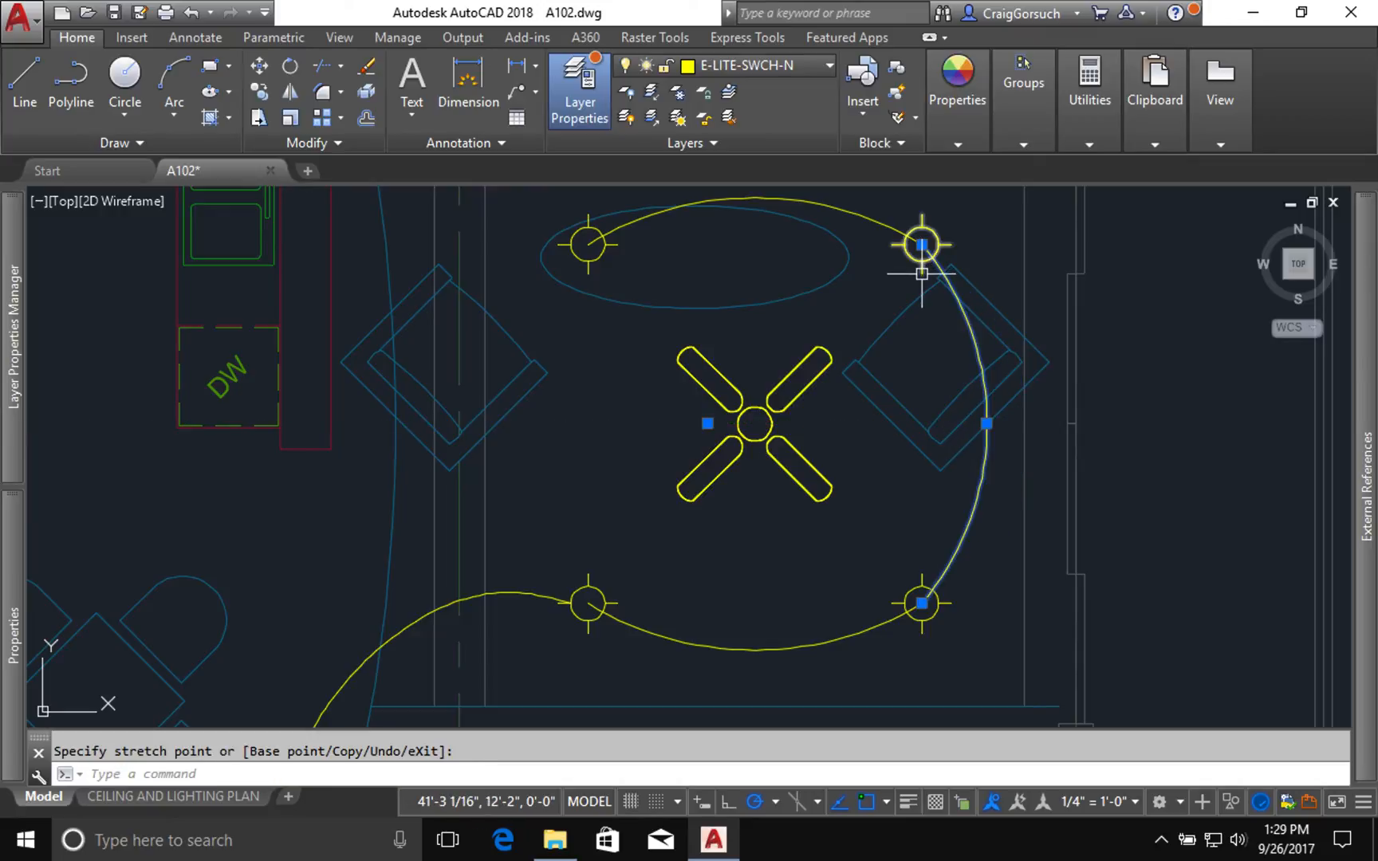
key("Escape")
Trim the wiring arc segments inside the four light fixture circles around the fan, using all objects as cutting edges.
type("tr")
key("Return")
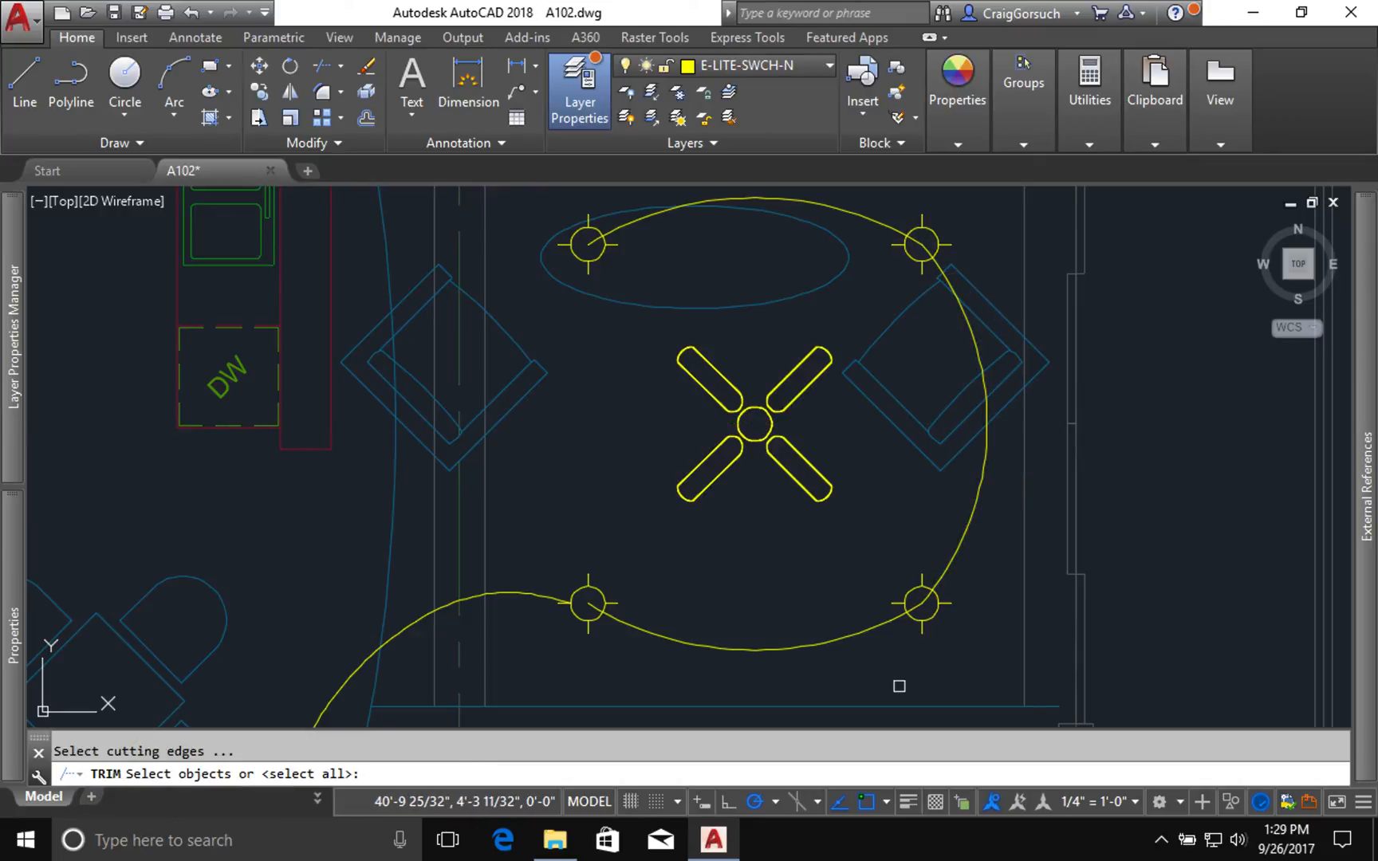
key("Return")
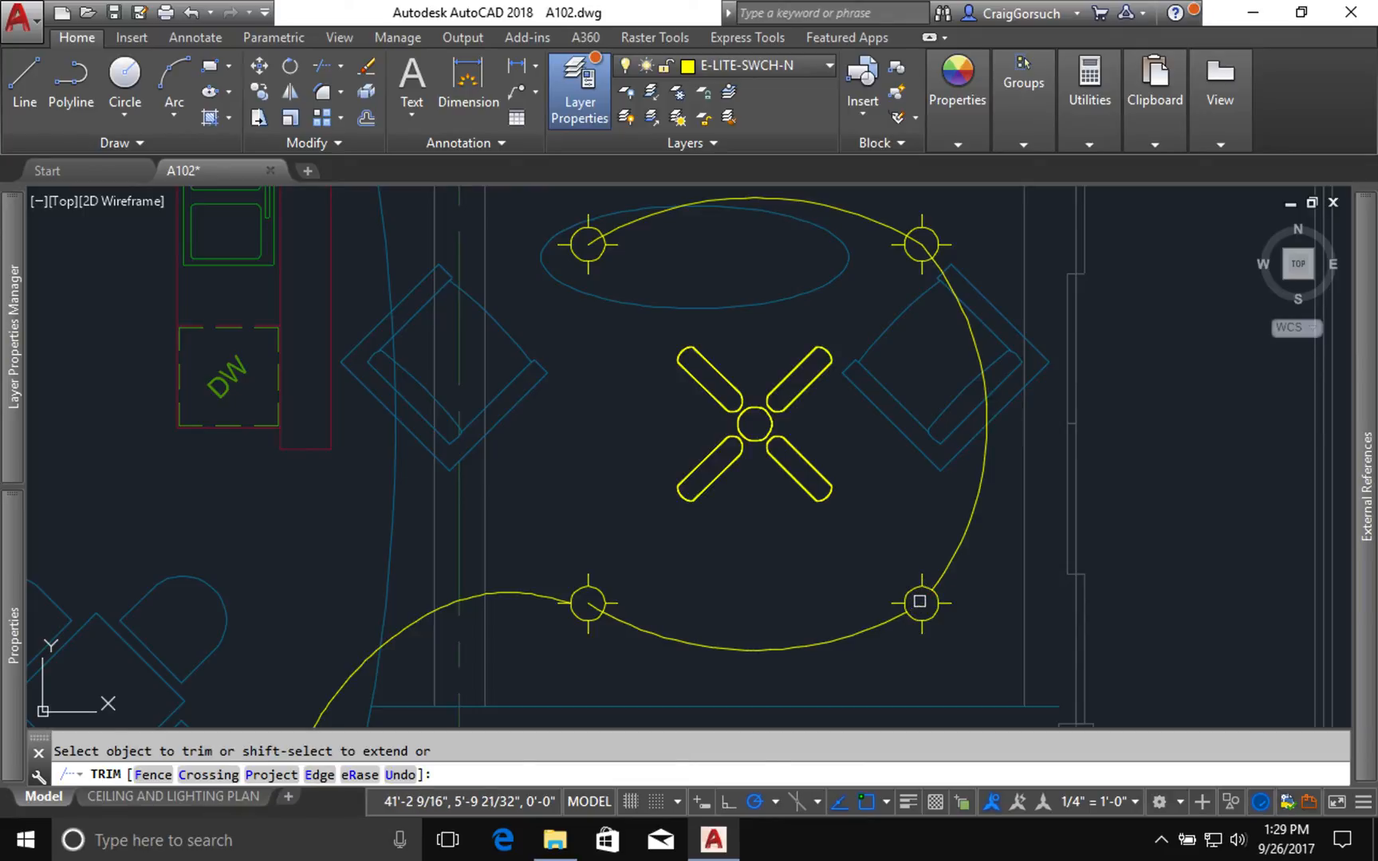
left_click(594, 607)
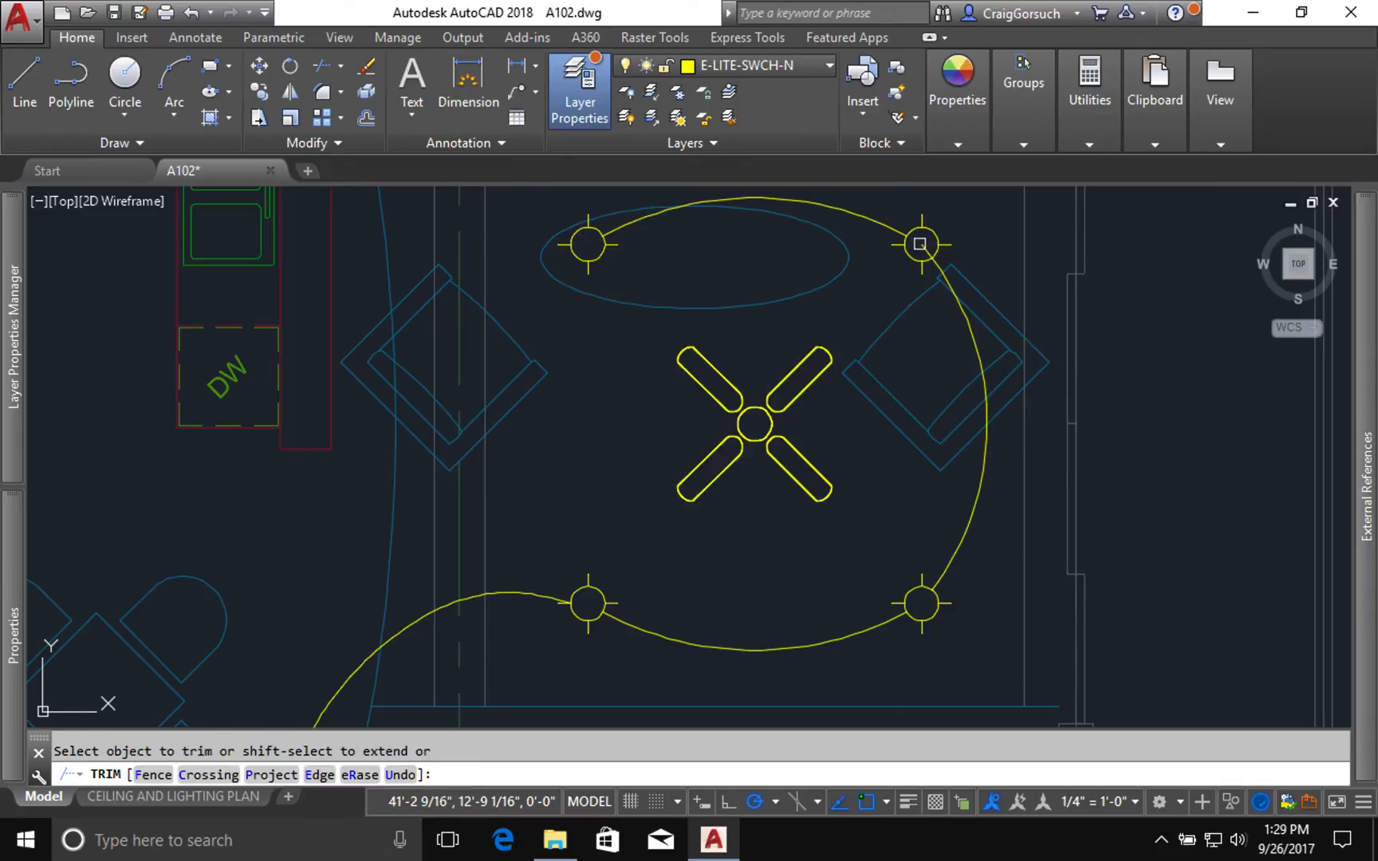
key("Return")
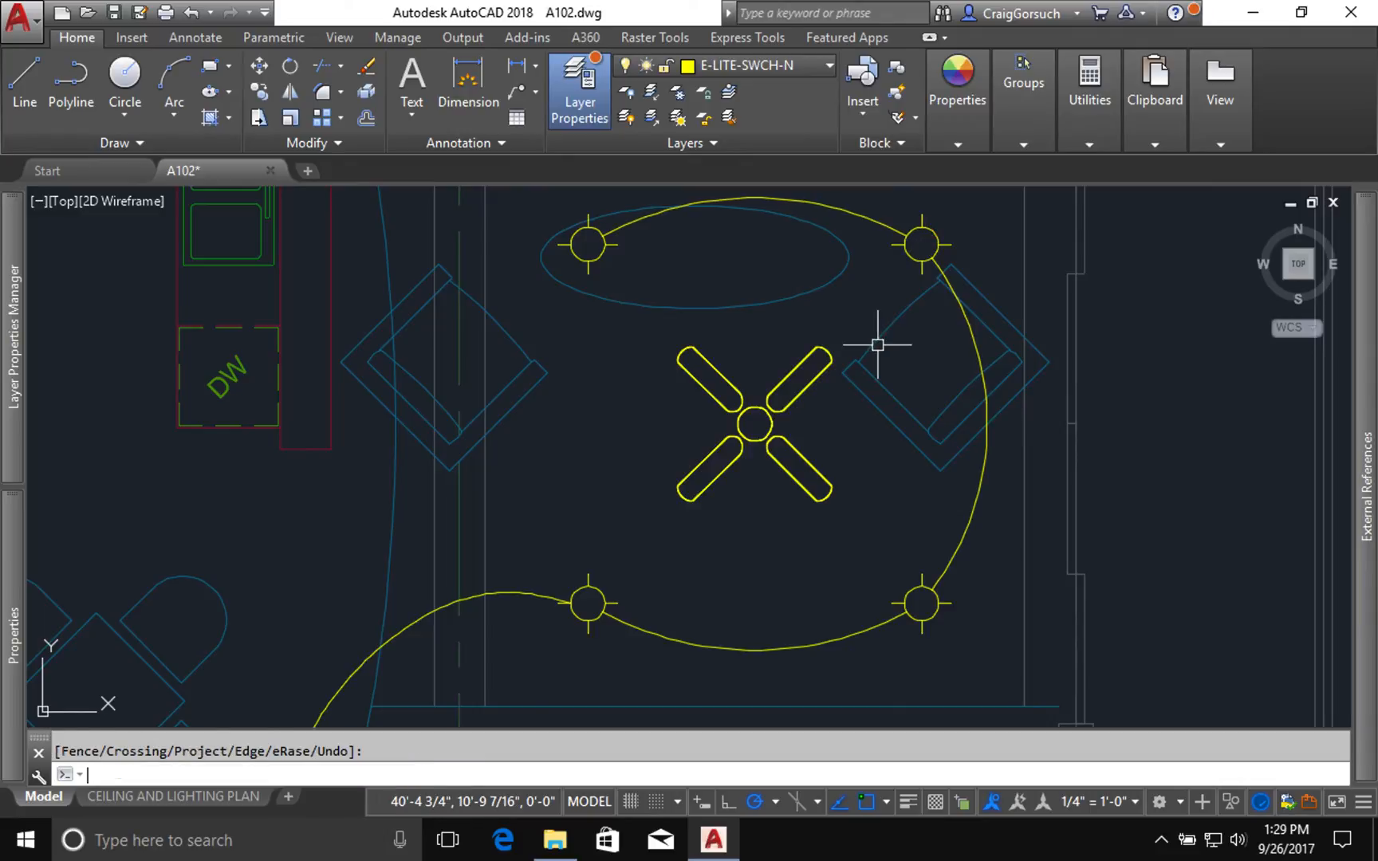
Save the A102 drawing with the full extents of the plan in view.
type("z")
key("Return")
type("e")
key("Return")
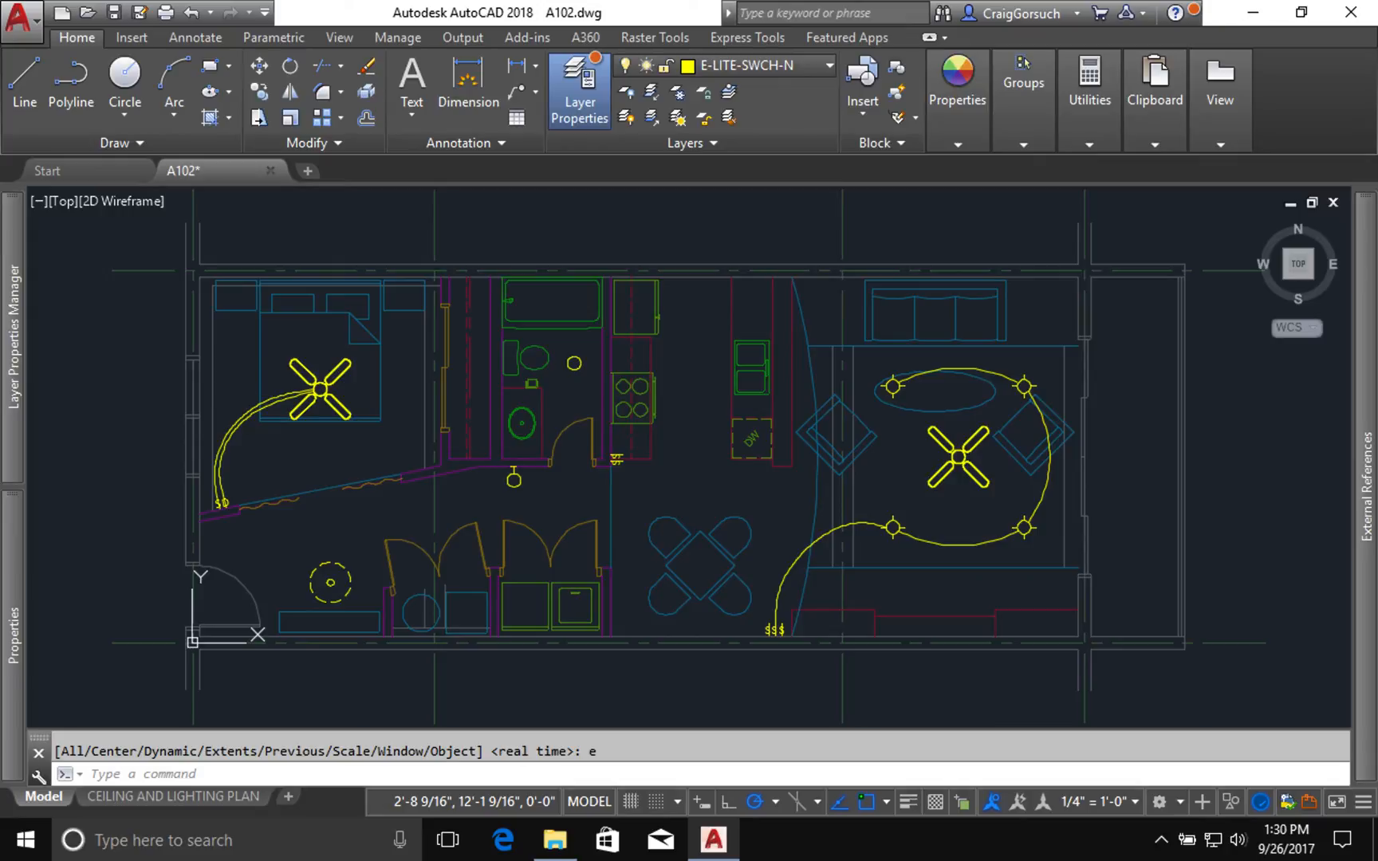
key("ctrl+s")
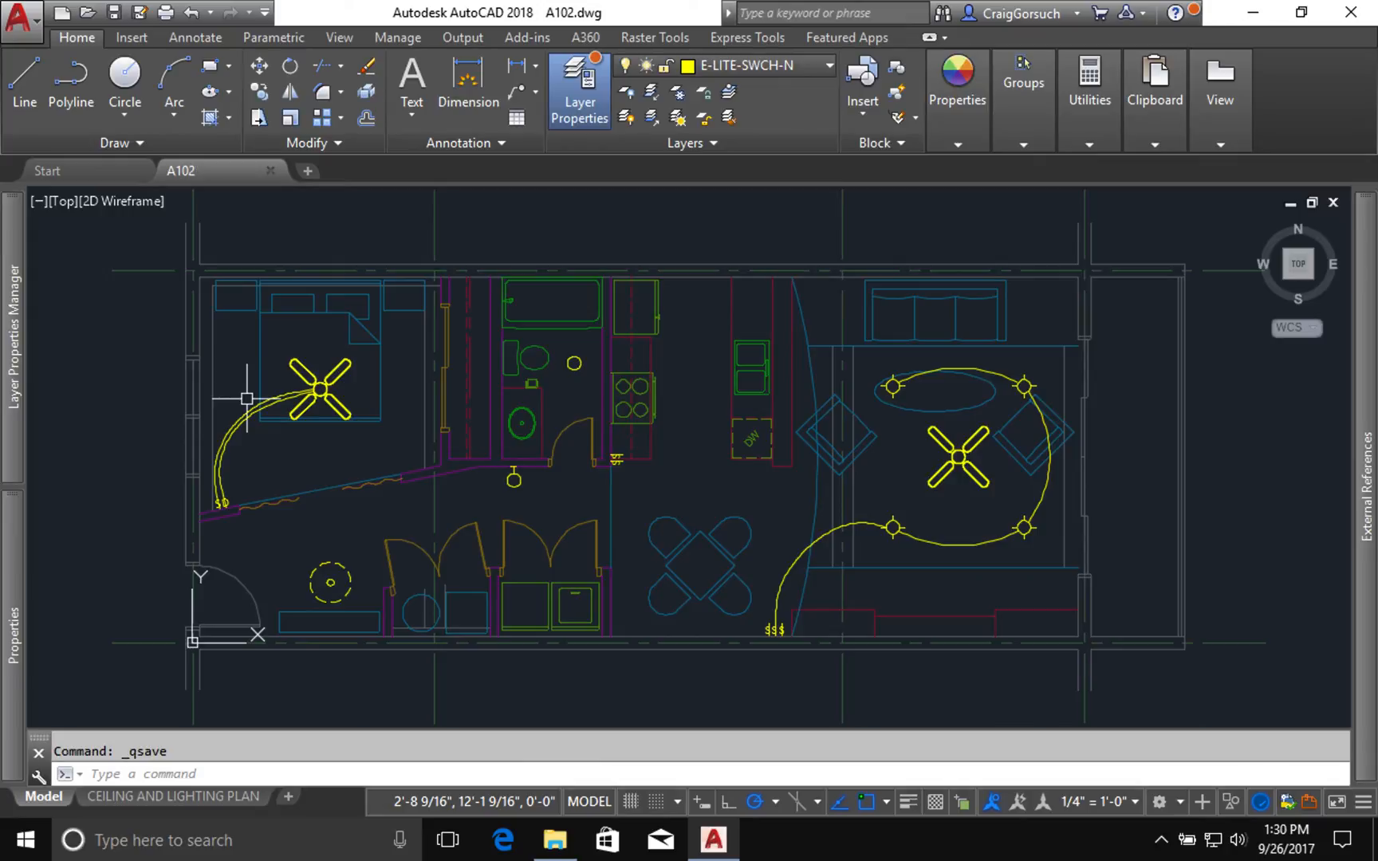